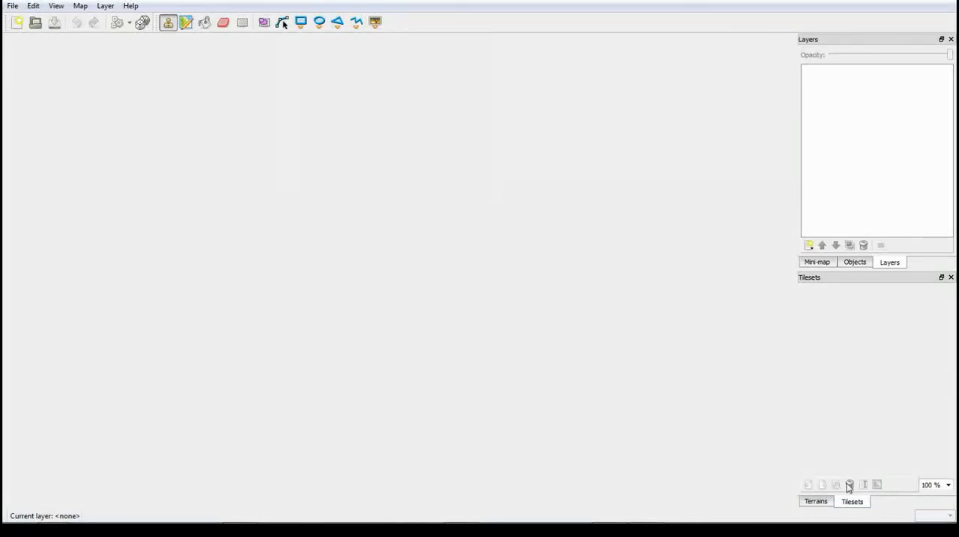
click(816, 502)
click(854, 502)
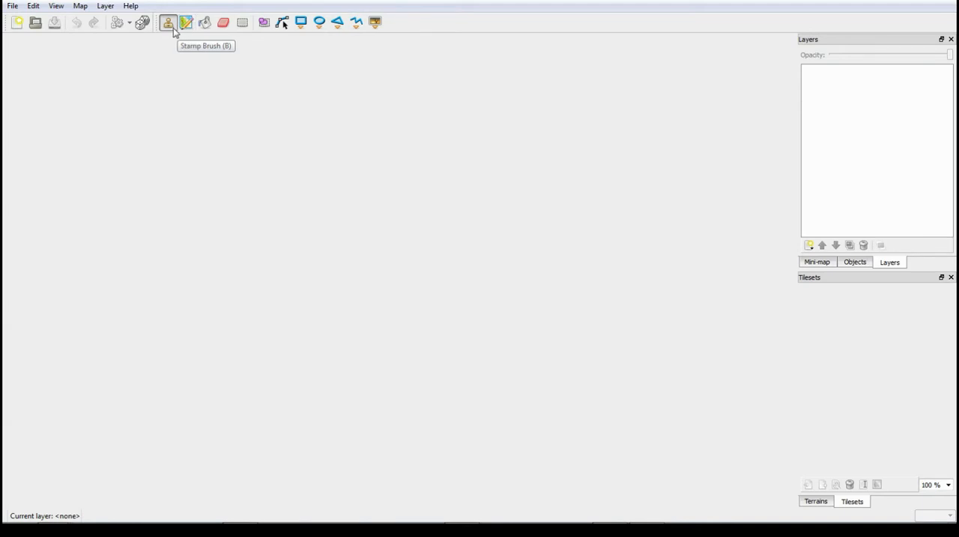
click(12, 6)
mouse_move(63, 8)
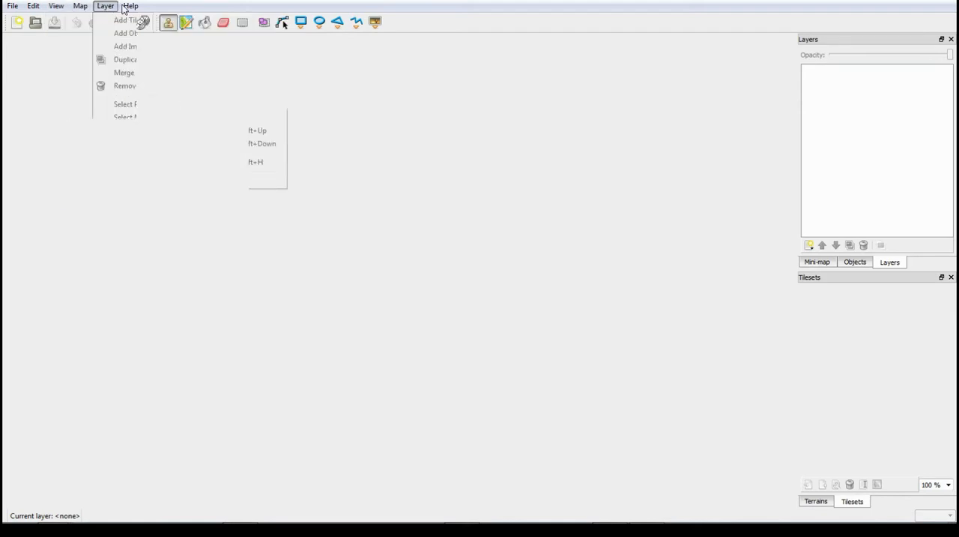
mouse_move(12, 6)
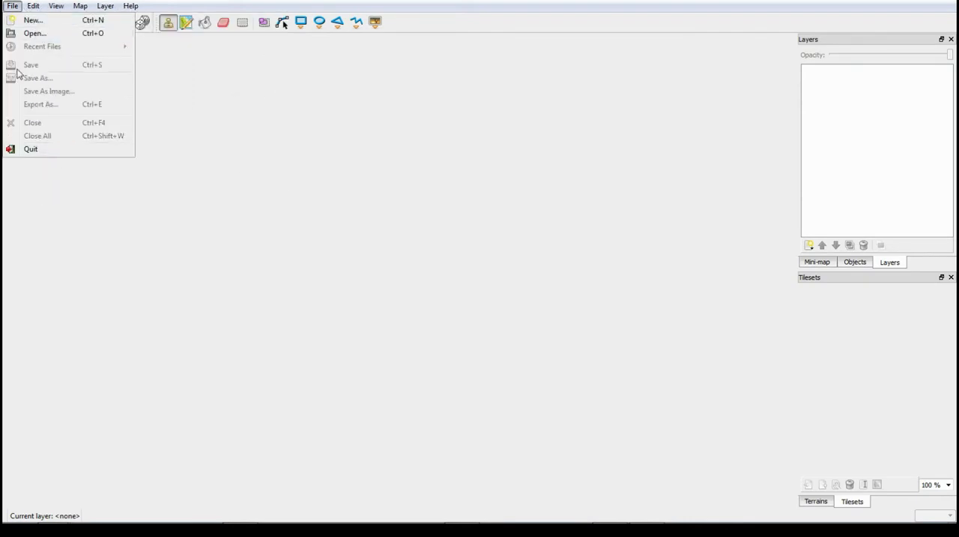
click(37, 8)
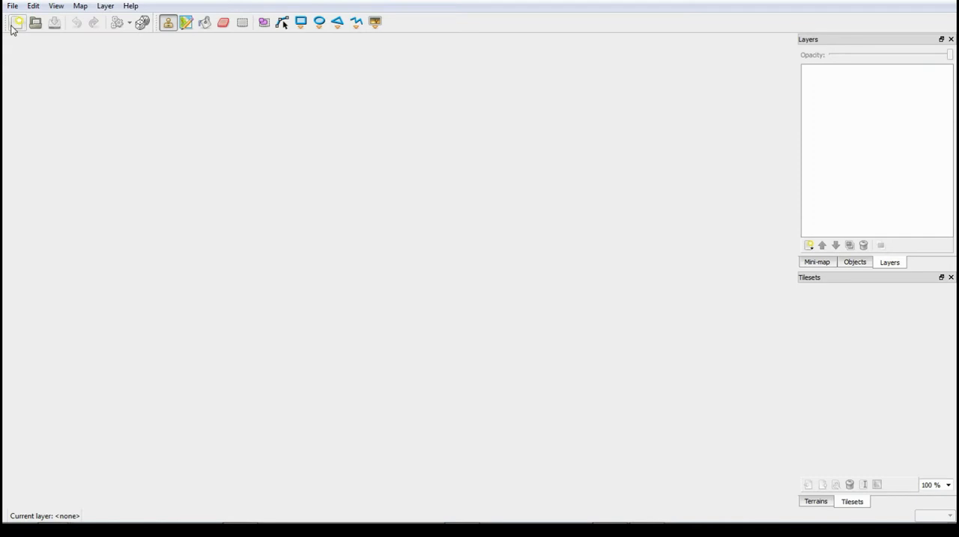
- Create a new orthogonal map of 100 by 100 tiles with 32 by 32 px tiles and the Base64 (zlib compressed) layer format
click(12, 26)
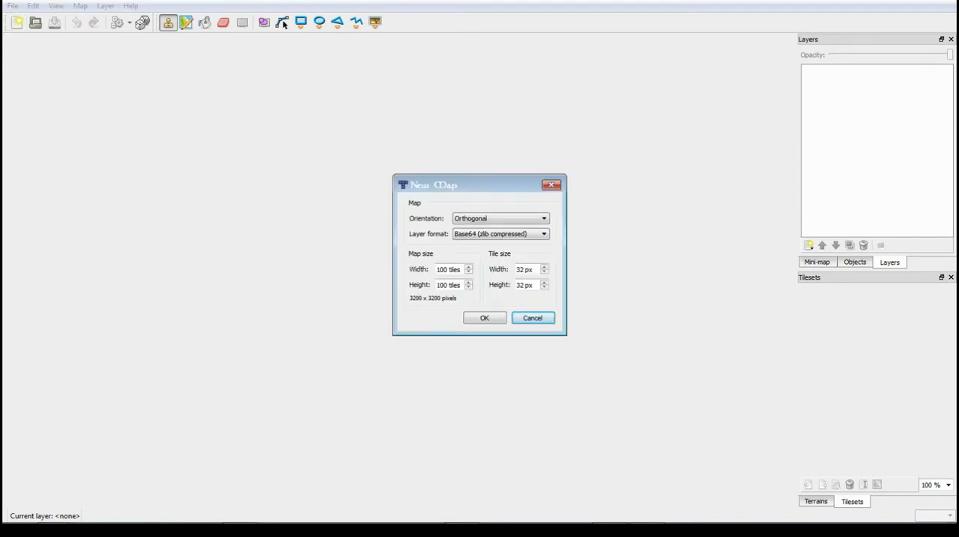
drag(479, 184, 442, 145)
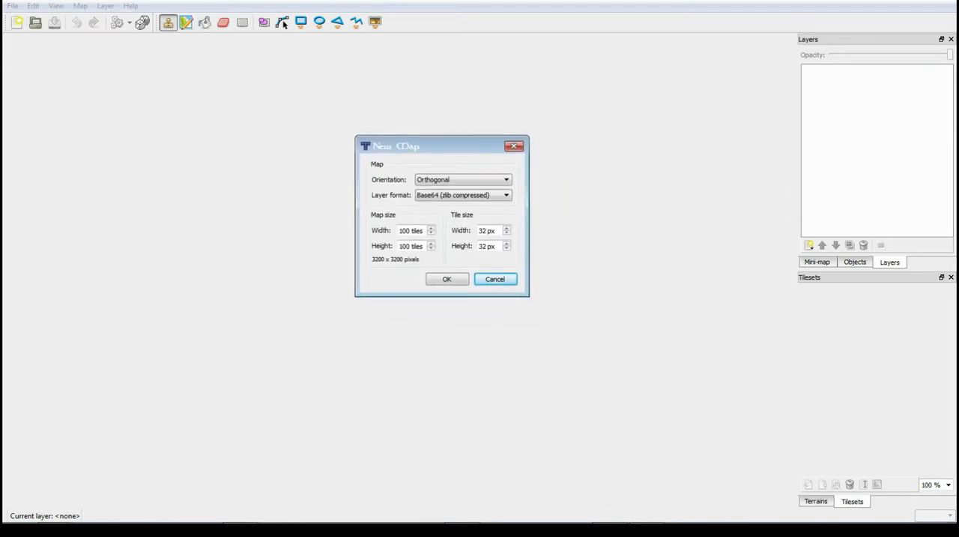
click(463, 180)
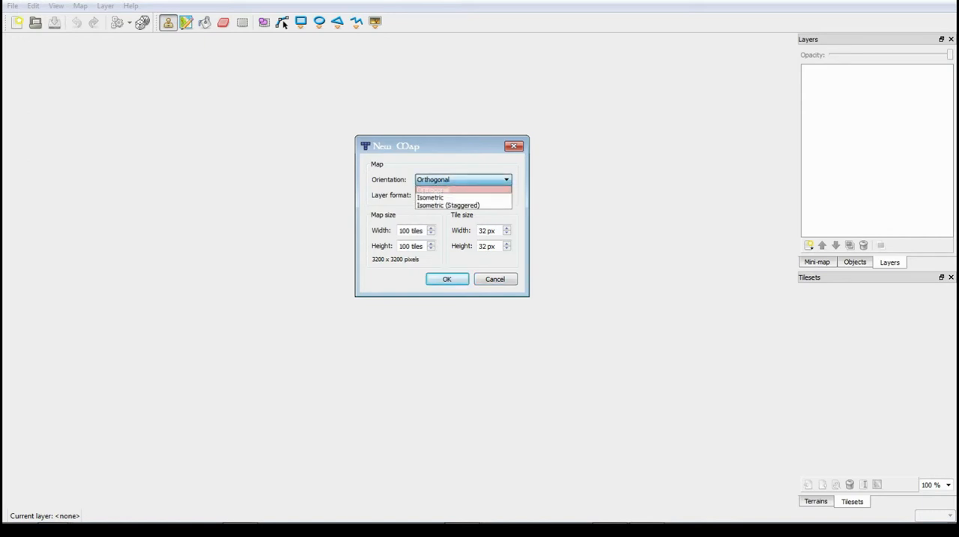
click(462, 197)
click(463, 180)
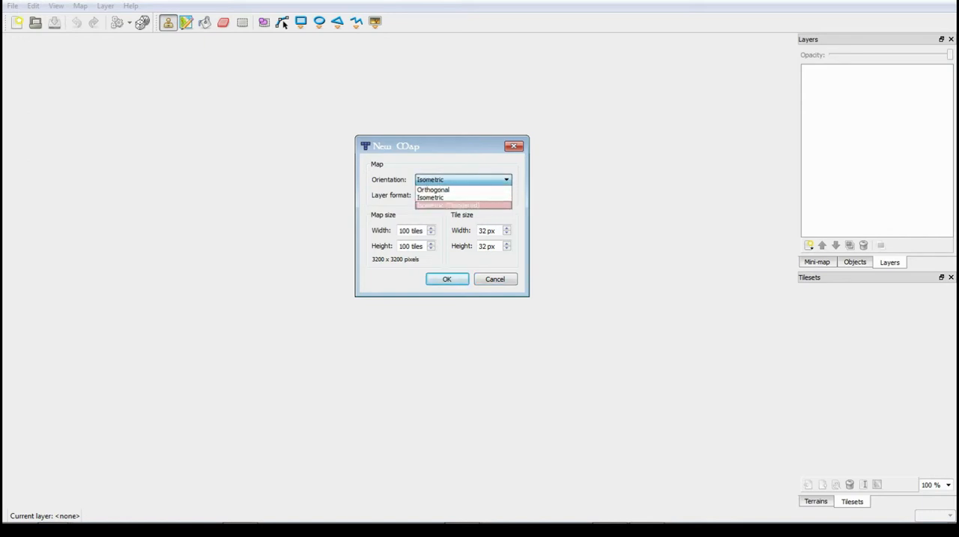
click(462, 191)
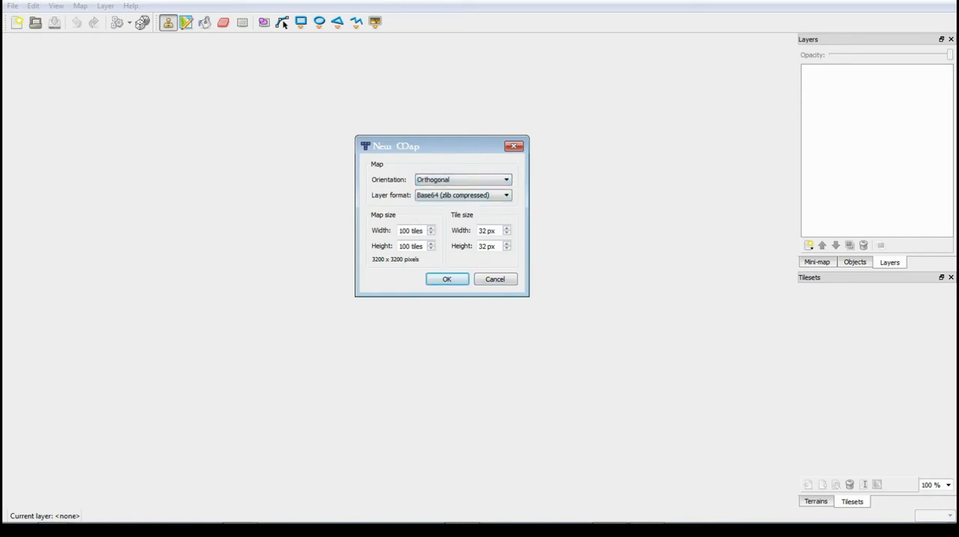
drag(450, 146, 447, 139)
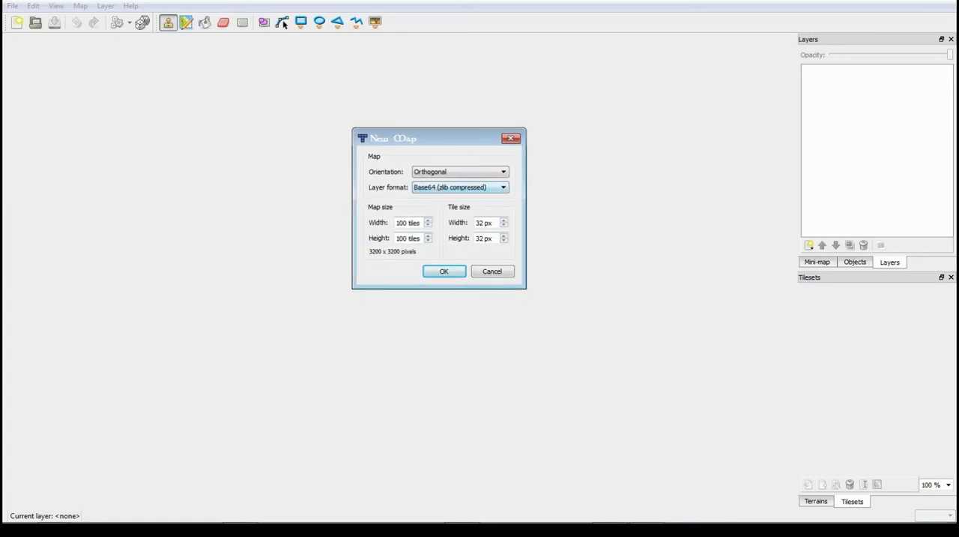
click(460, 187)
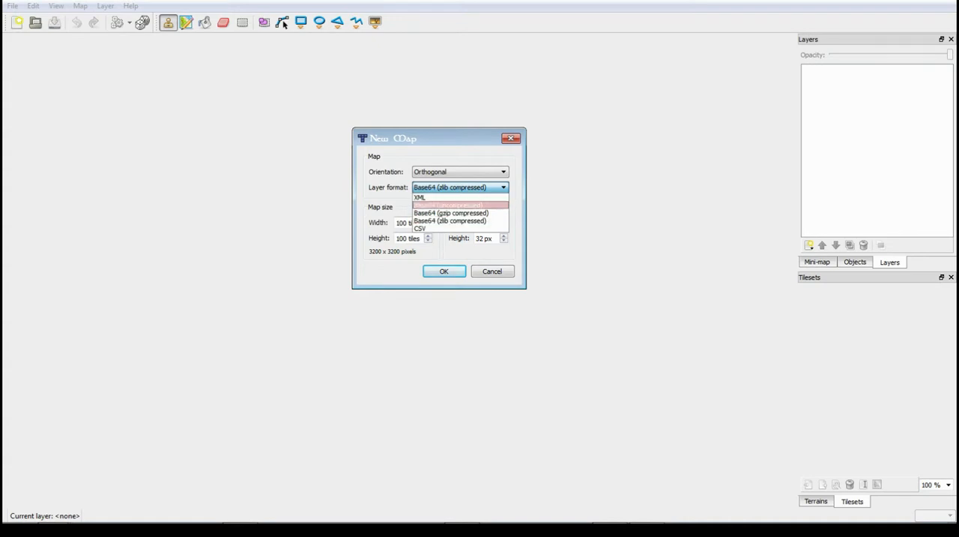
key(Escape)
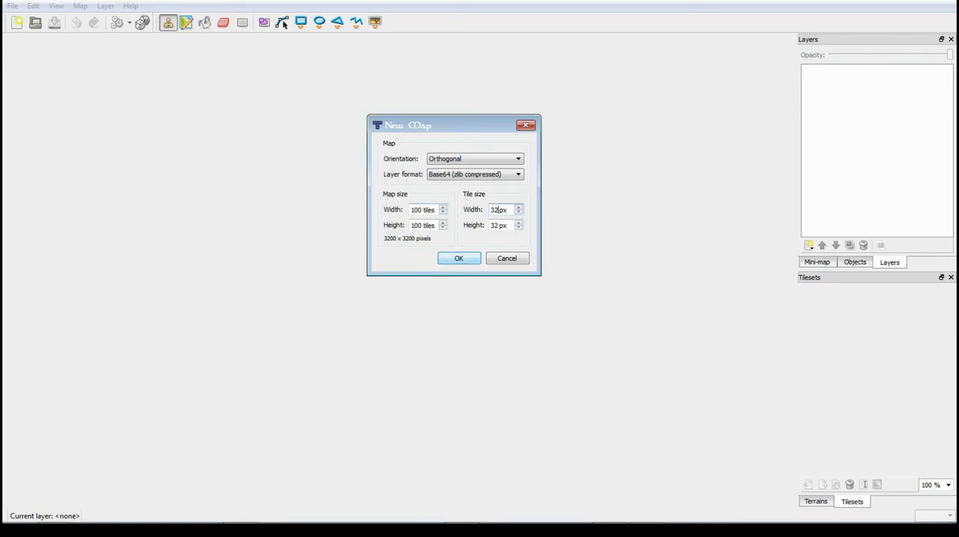
key(Return)
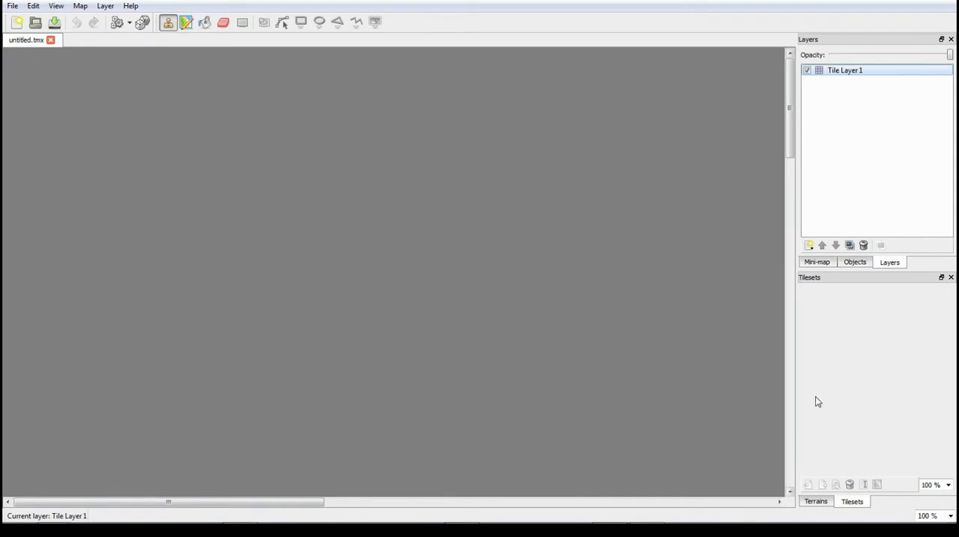
- Add four more tile layers above Tile Layer 1
right_click(865, 75)
click(806, 79)
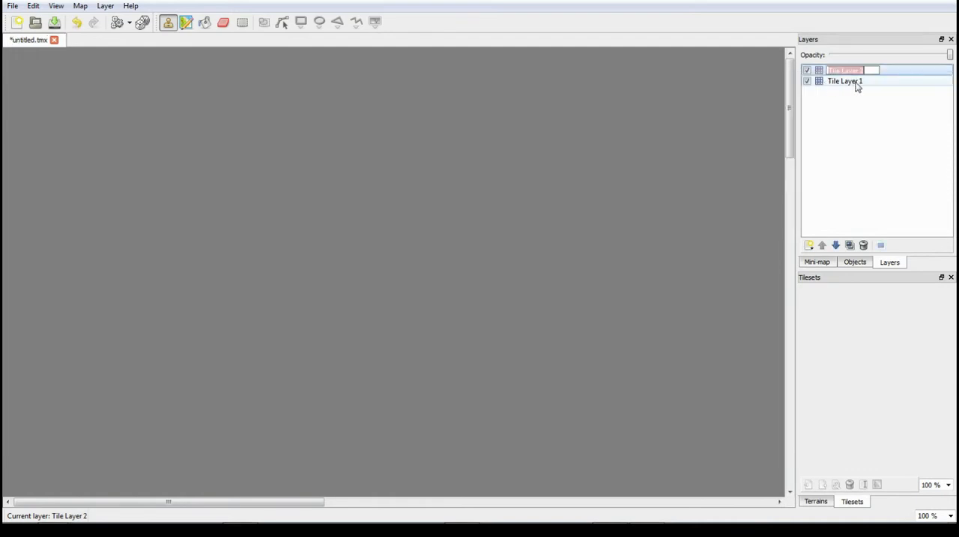
right_click(868, 113)
click(875, 119)
right_click(863, 126)
click(886, 135)
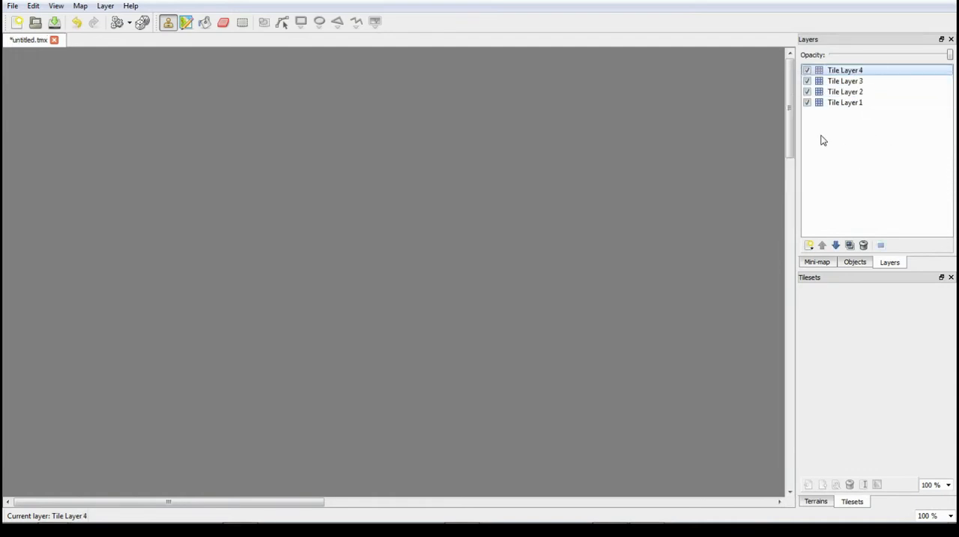
right_click(820, 135)
click(844, 141)
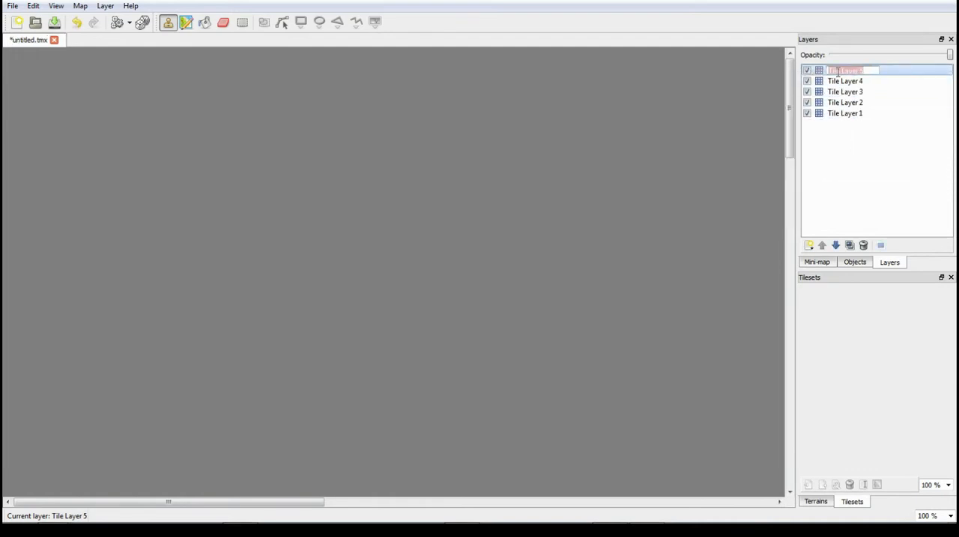
right_click(838, 70)
click(862, 150)
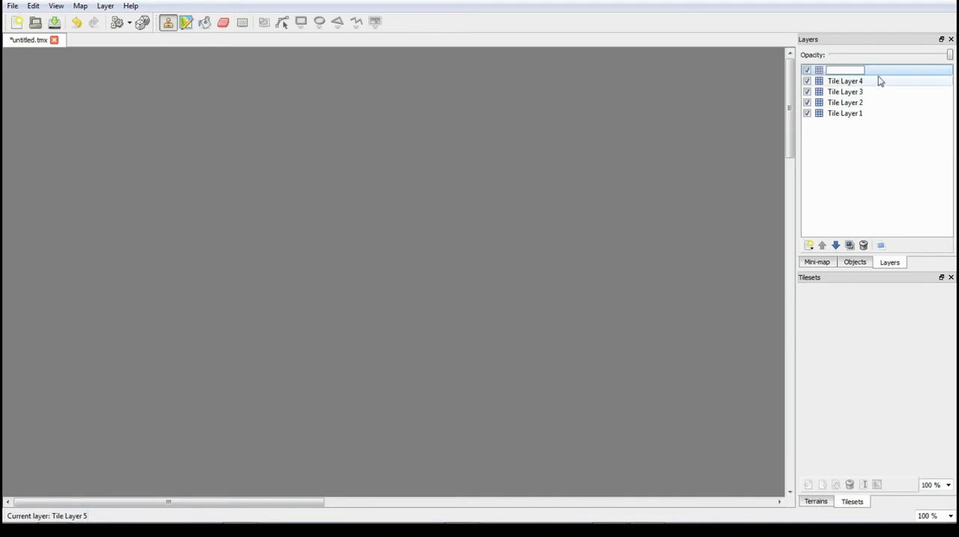
click(862, 82)
- Remove the four added tile layers, keeping only Tile Layer 1
right_click(847, 70)
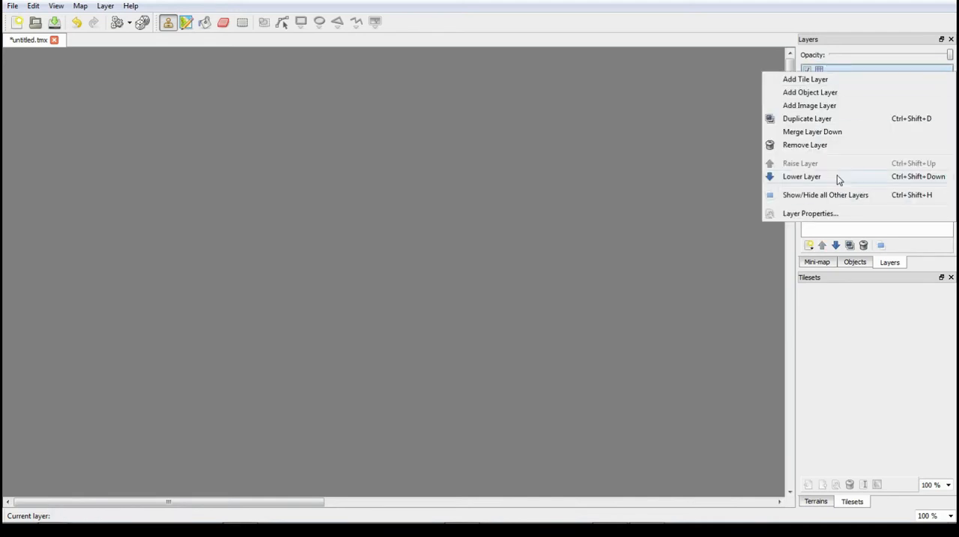
click(817, 145)
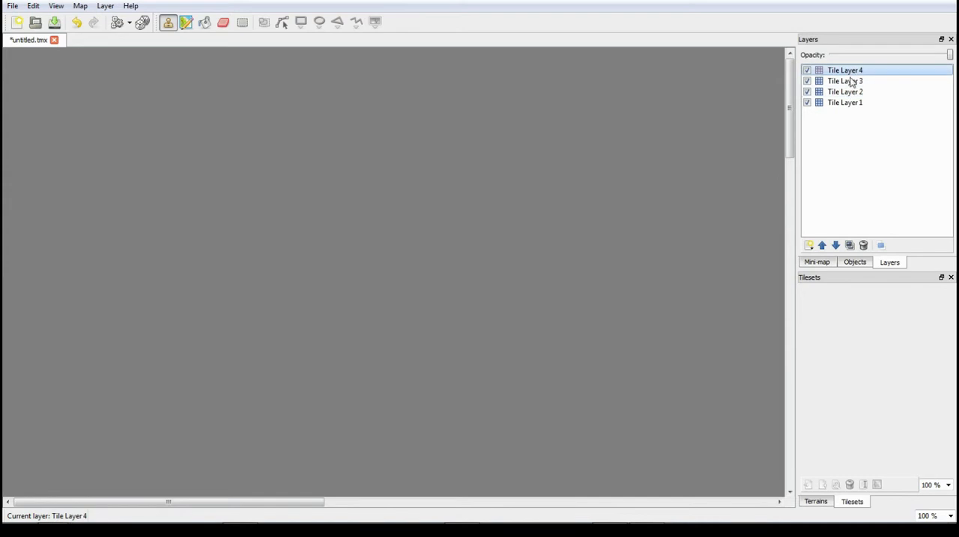
right_click(847, 70)
click(825, 145)
right_click(846, 70)
click(844, 146)
right_click(856, 72)
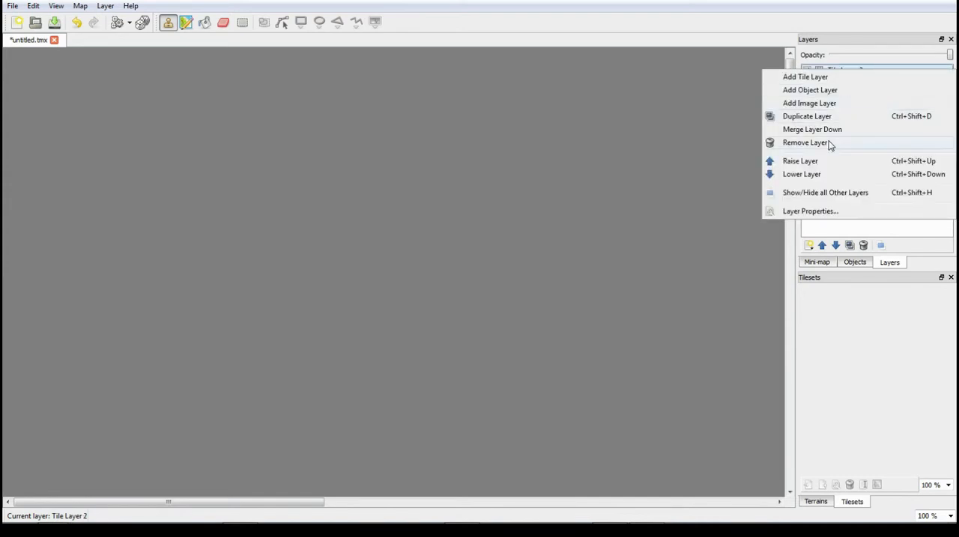
click(825, 144)
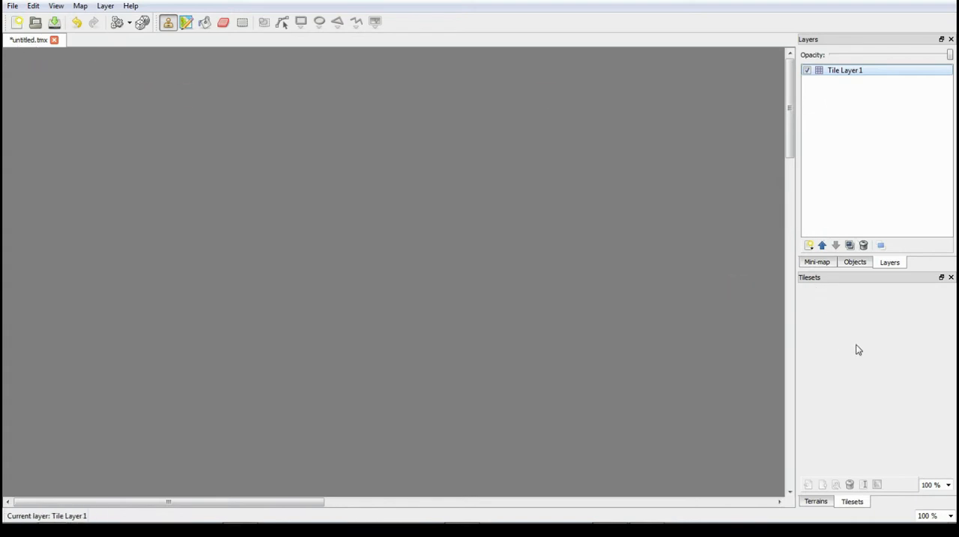
- Examine the map's object list and mini-map, moving the mini-map's view frame to the map's lower edge and back to its upper corner
click(860, 264)
click(828, 264)
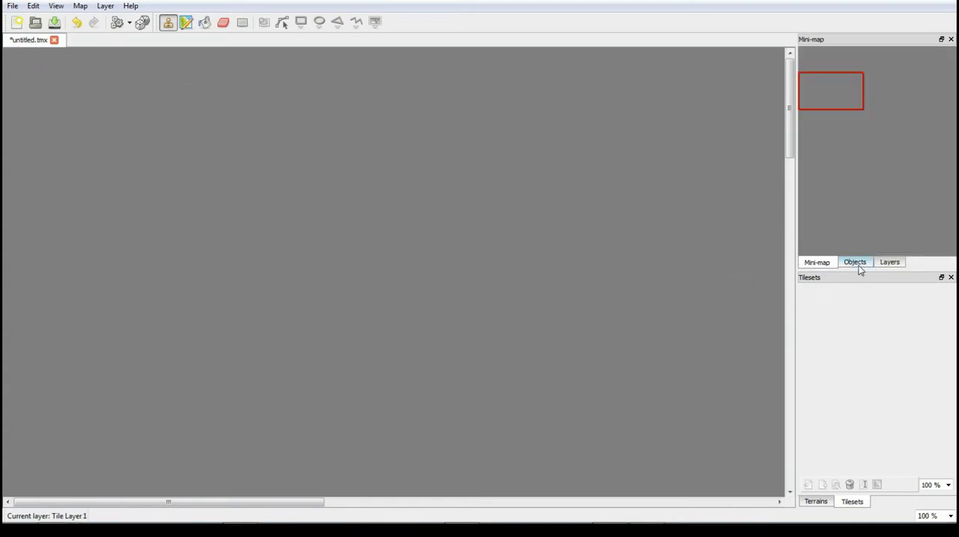
click(858, 266)
click(831, 265)
drag(822, 154, 730, 452)
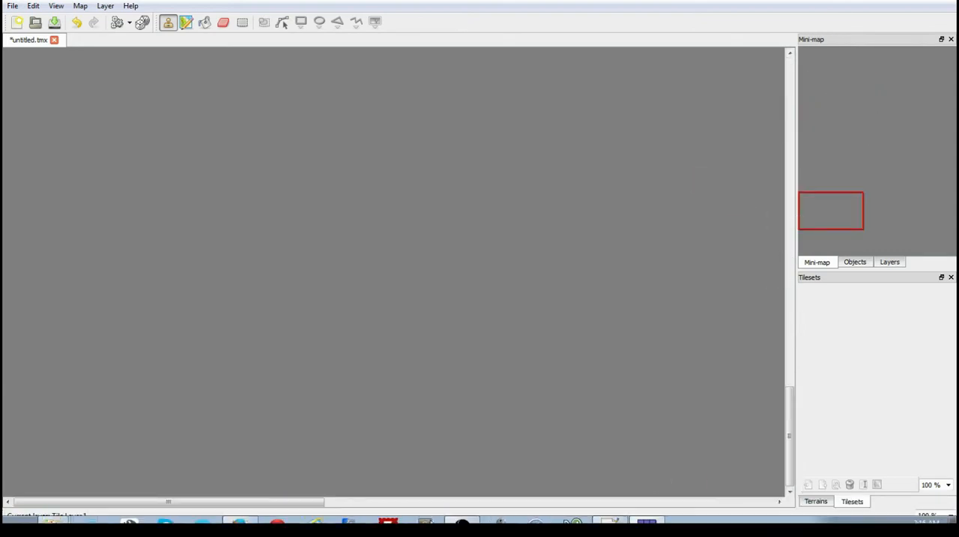
click(462, 512)
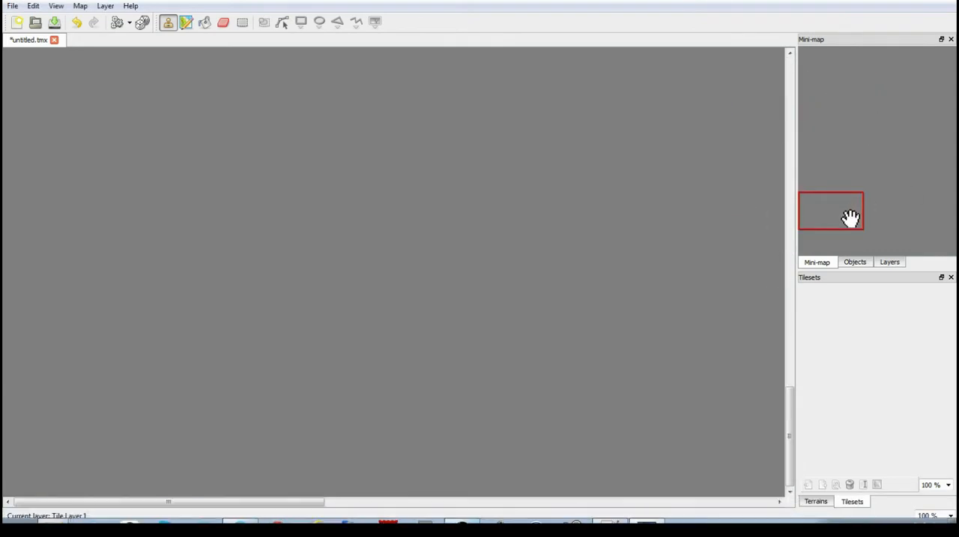
drag(846, 216, 808, 58)
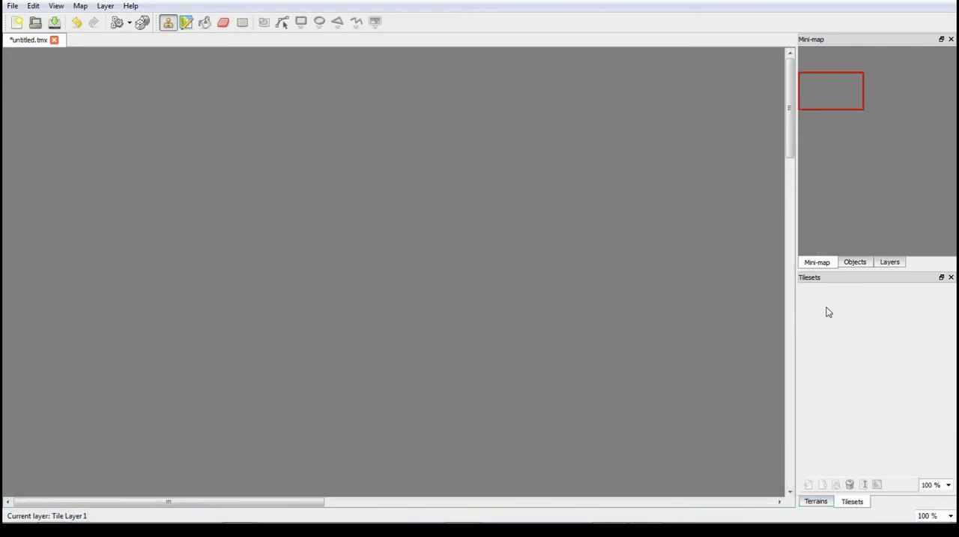
click(819, 502)
click(856, 508)
click(828, 505)
click(851, 504)
click(949, 488)
click(949, 487)
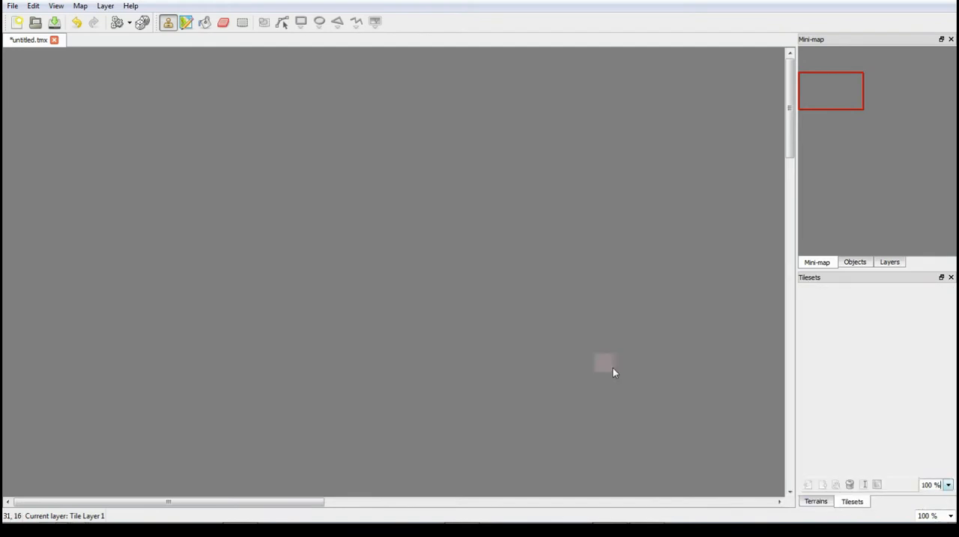
- Start a new tileset for the map and browse for its source image
click(12, 6)
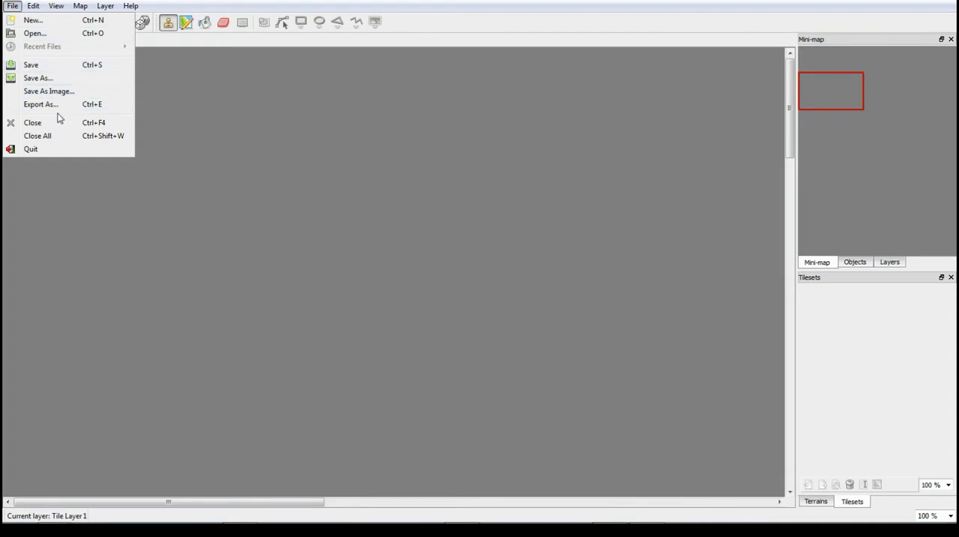
mouse_move(32, 8)
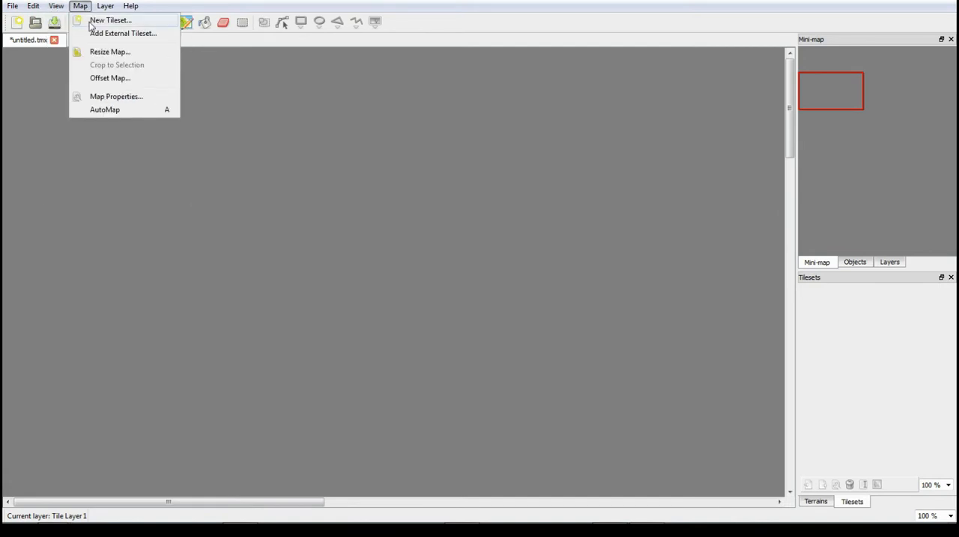
click(105, 20)
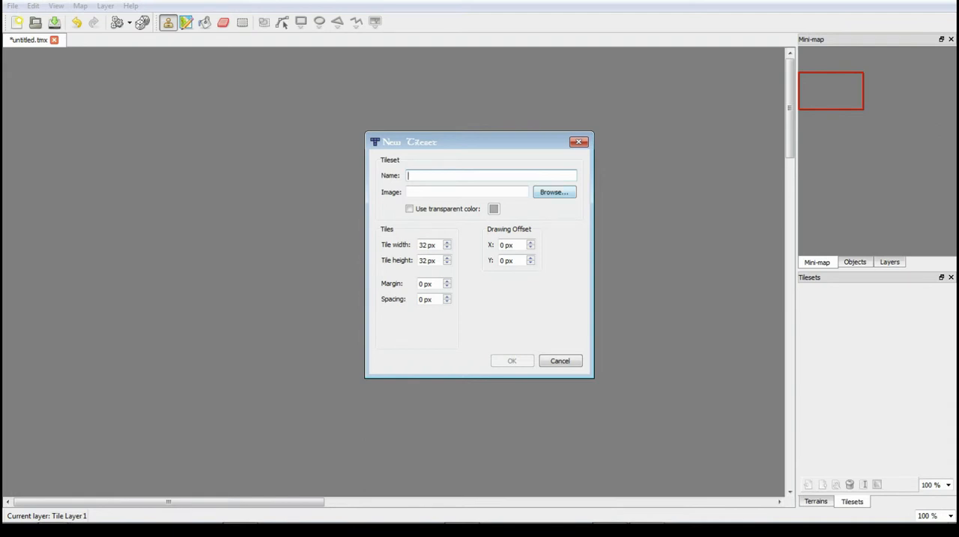
click(554, 193)
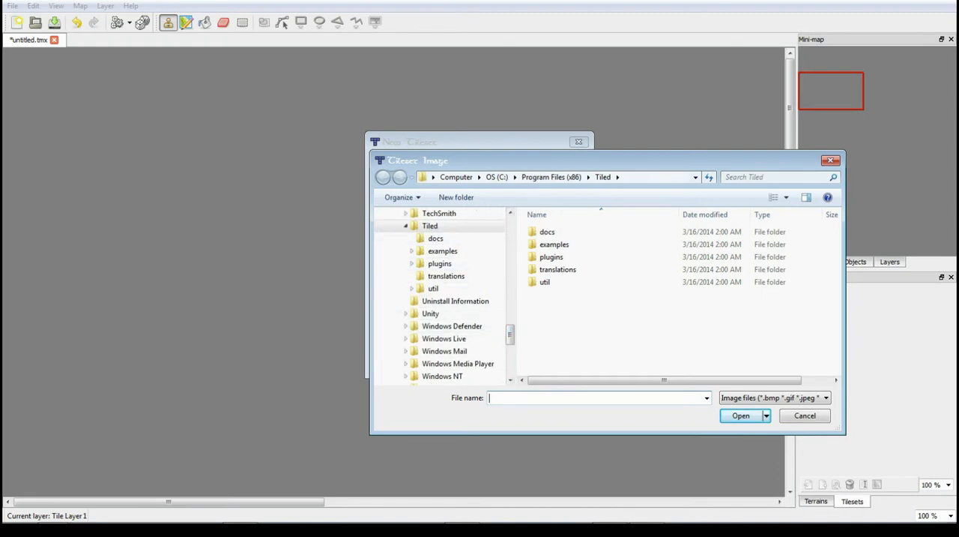
- Browse from the Tiled program folder to the Personal Files folder, checking its Code subfolder
click(406, 226)
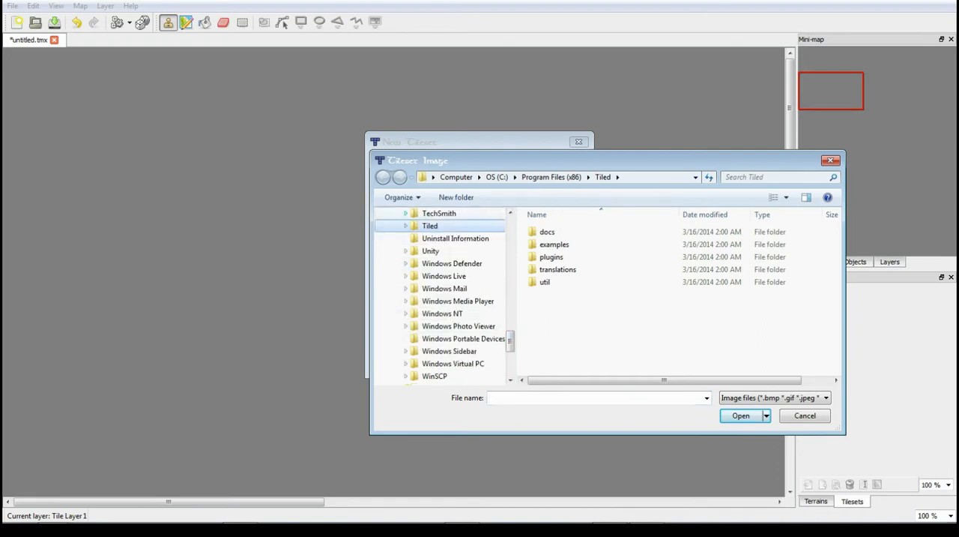
drag(510, 340, 511, 312)
scroll(437, 250, up, 15)
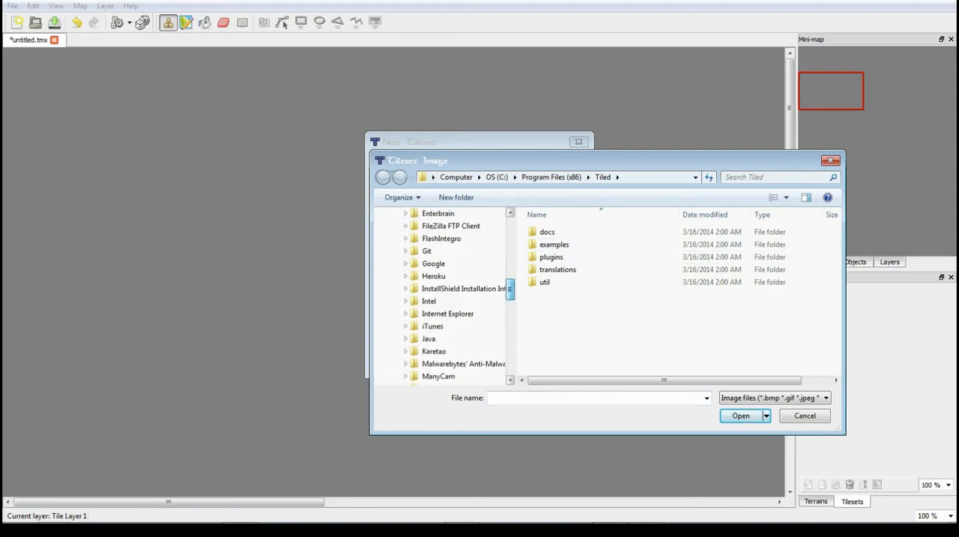
click(437, 250)
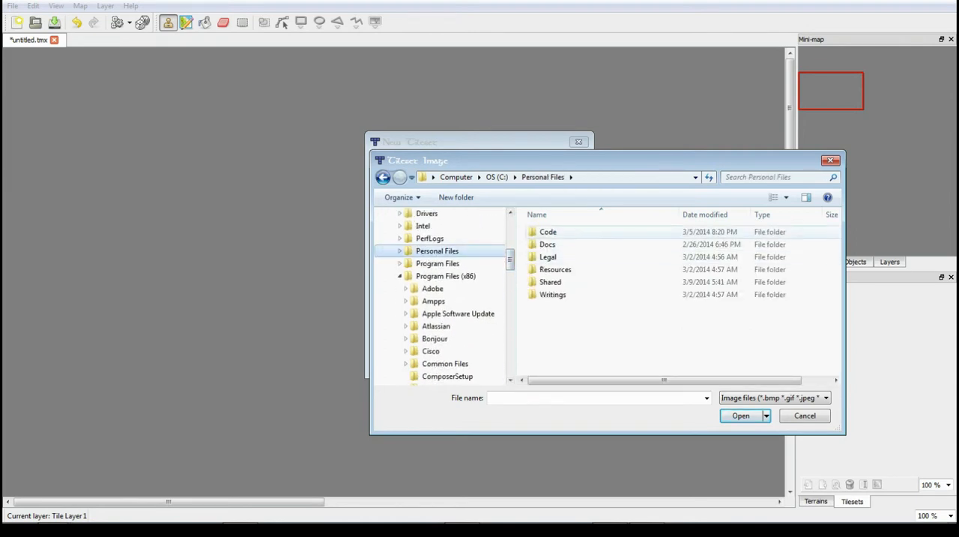
double_click(550, 232)
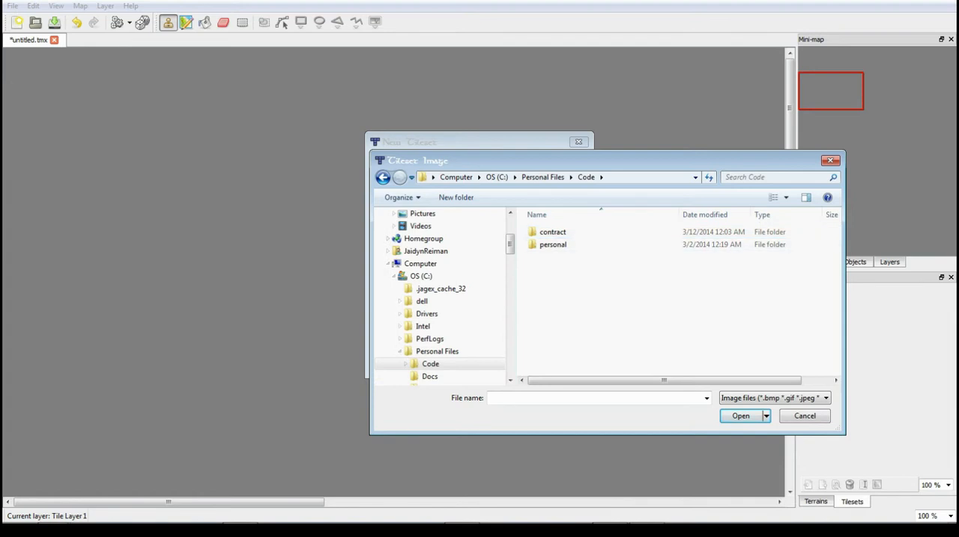
click(437, 350)
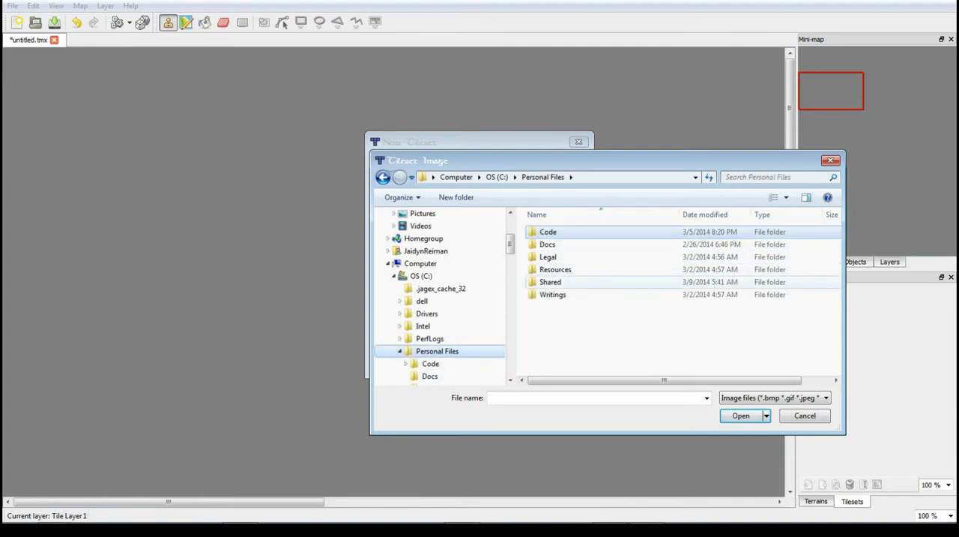
- Open the LPC folder under Resources > Games > Indie > Resources
double_click(556, 269)
double_click(550, 256)
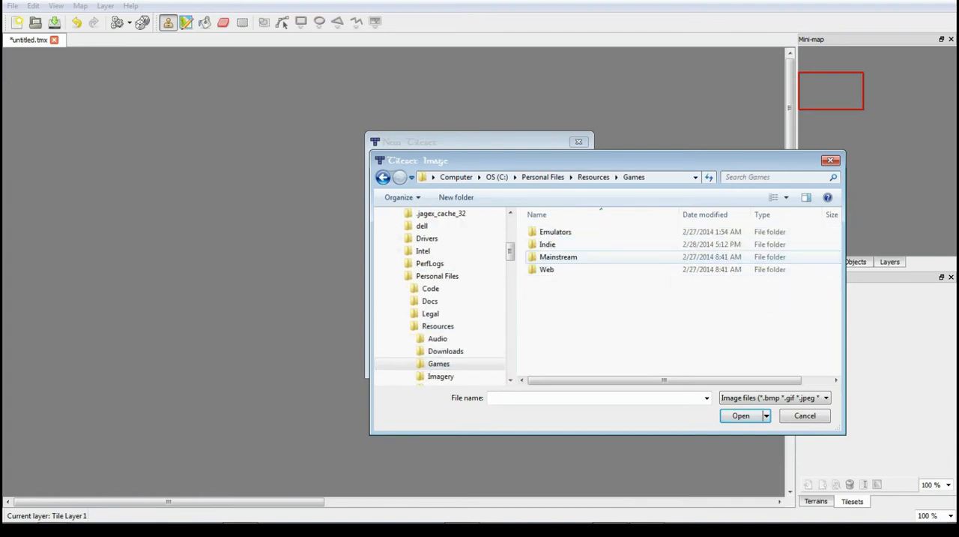
double_click(555, 245)
double_click(555, 244)
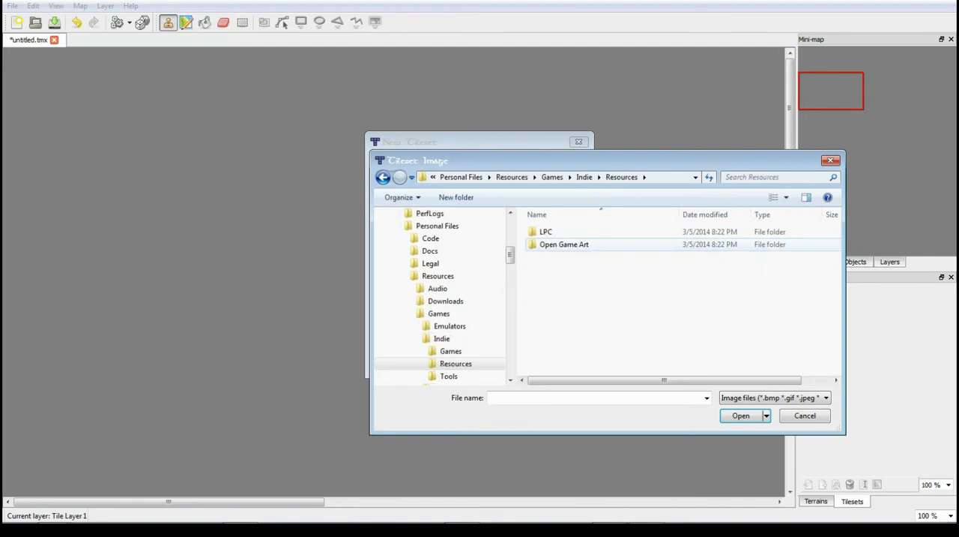
double_click(555, 244)
click(452, 351)
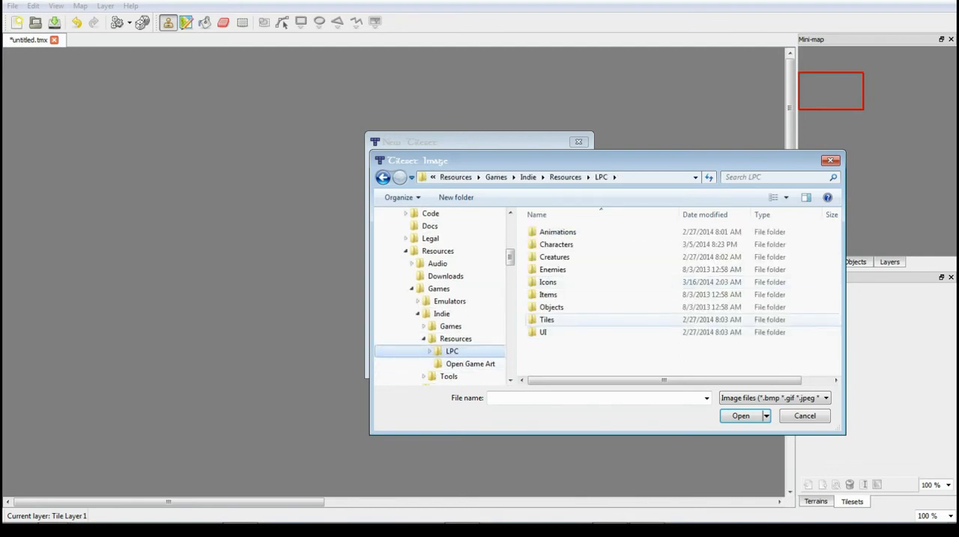
- Look through the LPC Tiles folders Towns, World Map and Fields, opening the tilesets folder of the submission inside Field
double_click(547, 319)
double_click(549, 256)
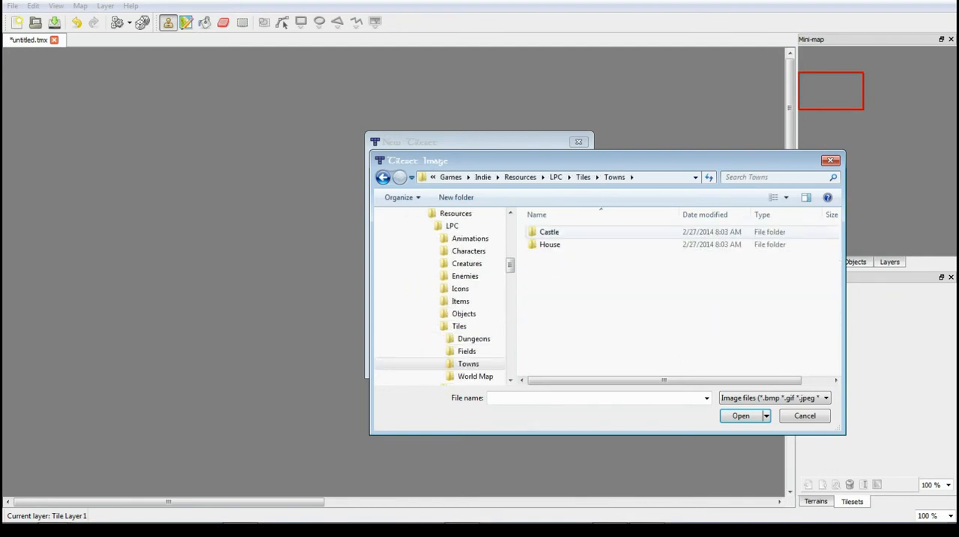
click(475, 376)
click(467, 339)
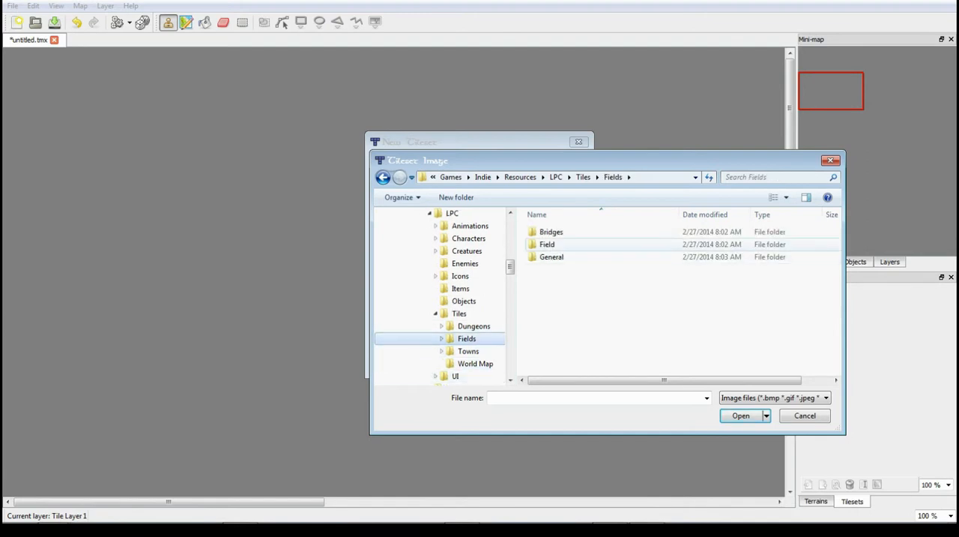
double_click(547, 244)
double_click(559, 232)
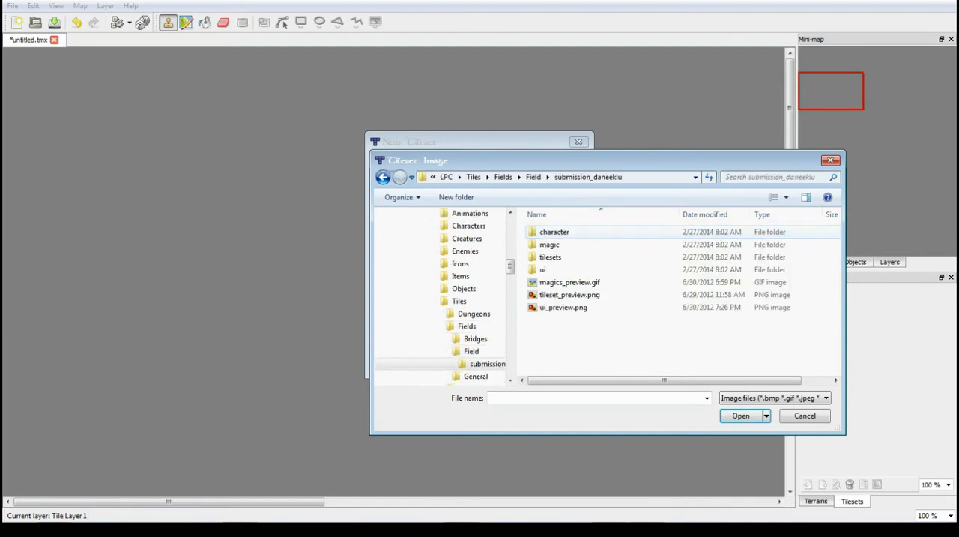
double_click(550, 256)
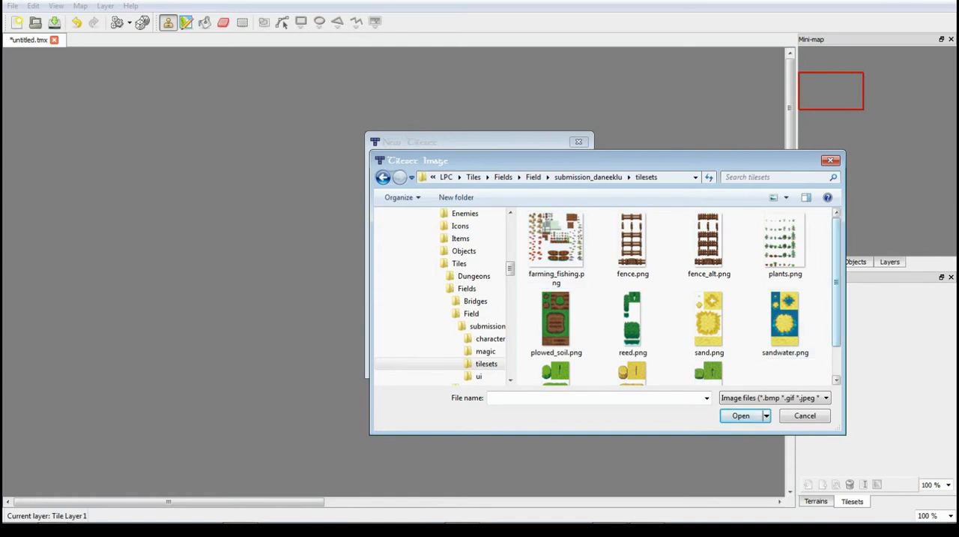
- Look over the images in the submission's tilesets and ui folders, and return to the Field folder
scroll(837, 315, down, 2)
click(480, 376)
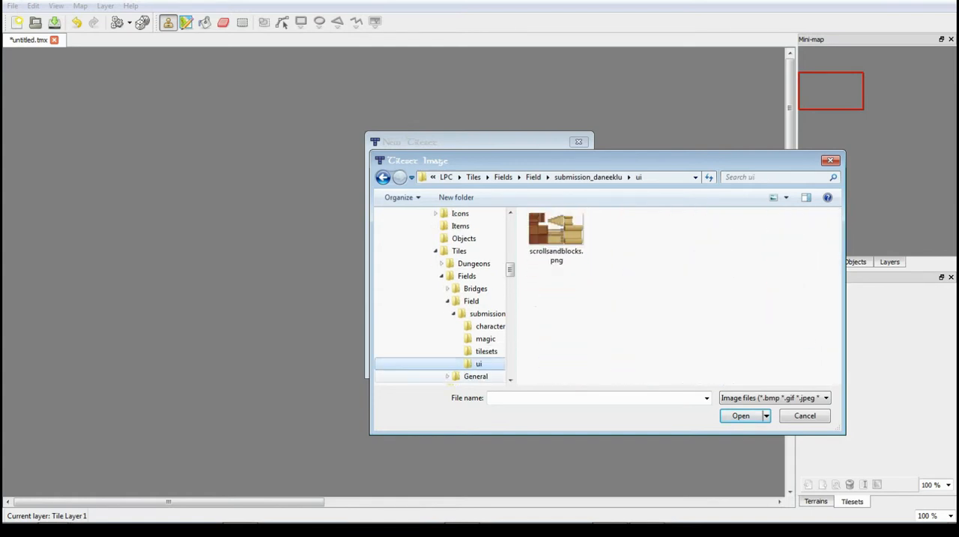
click(487, 313)
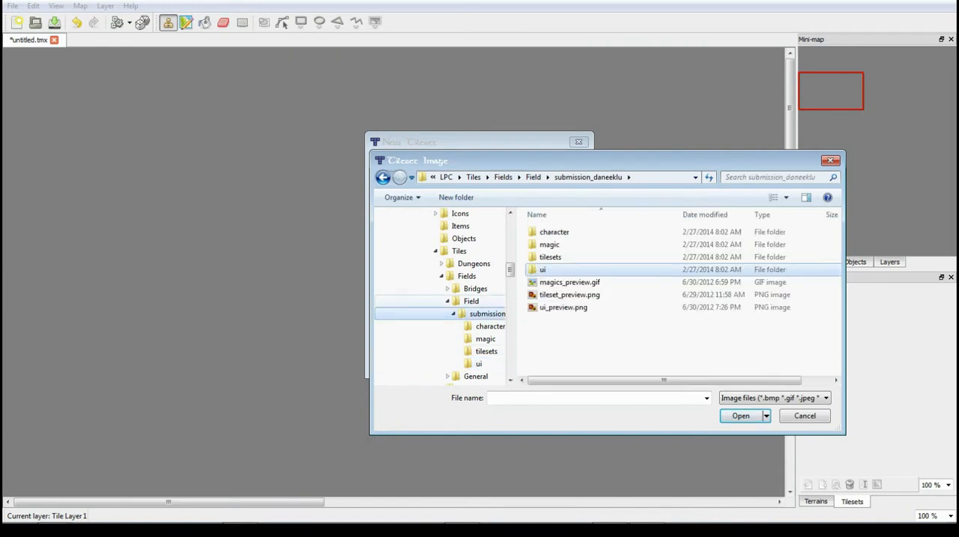
click(471, 300)
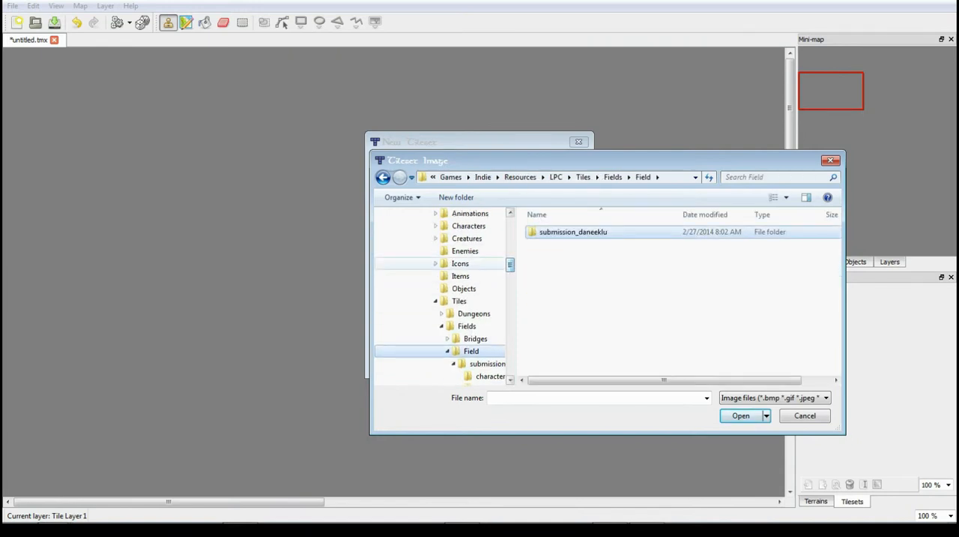
- Check the images in LPC's UI > lpc-pennomis-ui-elements folder and return to the LPC folder
drag(510, 264, 510, 260)
click(453, 251)
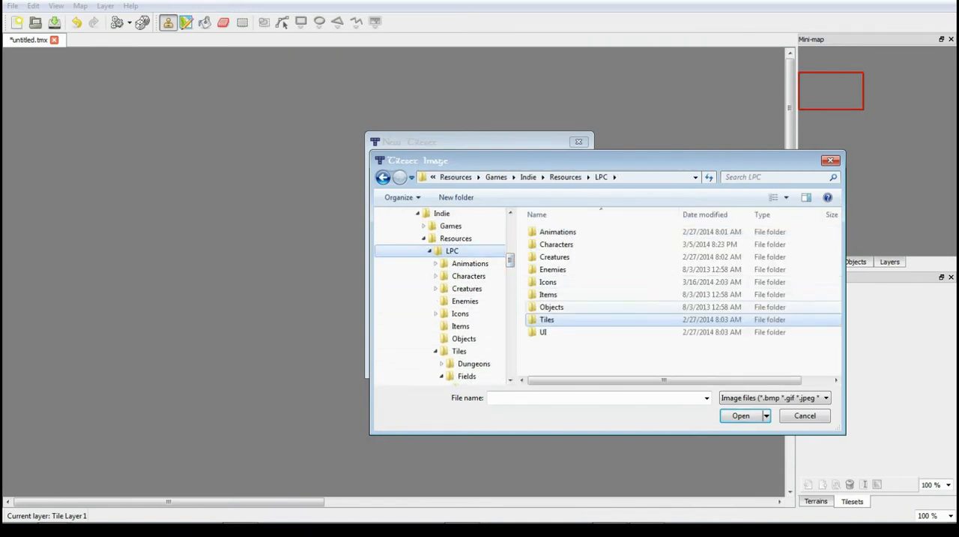
double_click(543, 332)
double_click(585, 232)
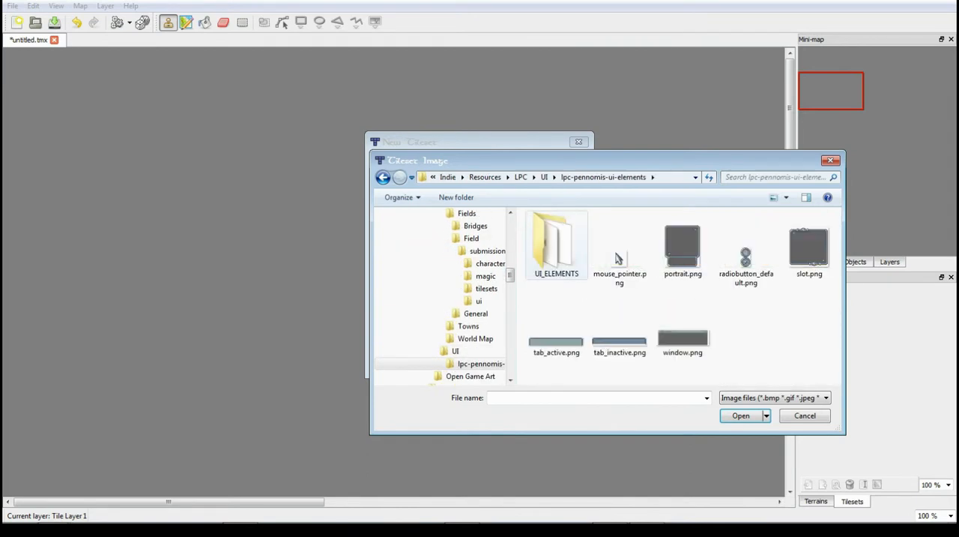
drag(511, 261, 511, 256)
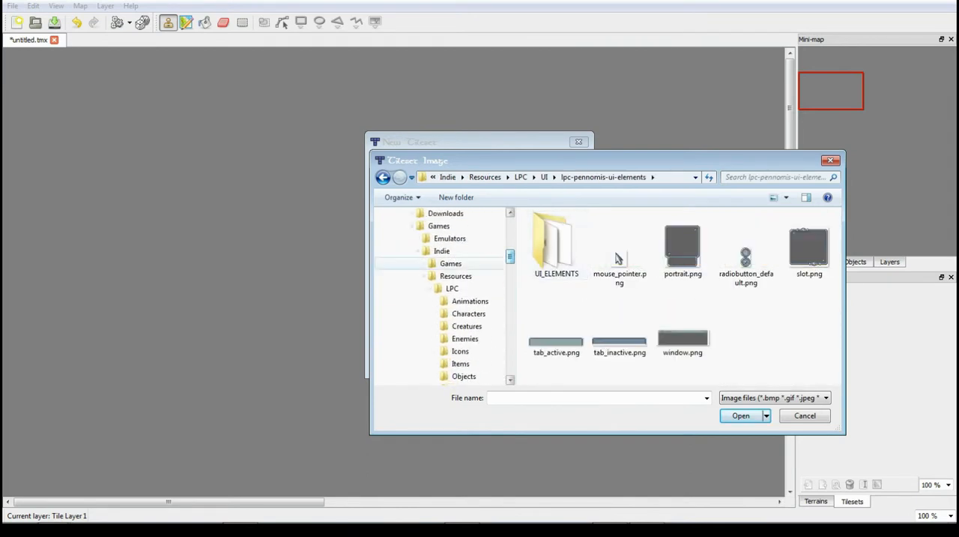
click(453, 289)
click(456, 276)
click(453, 289)
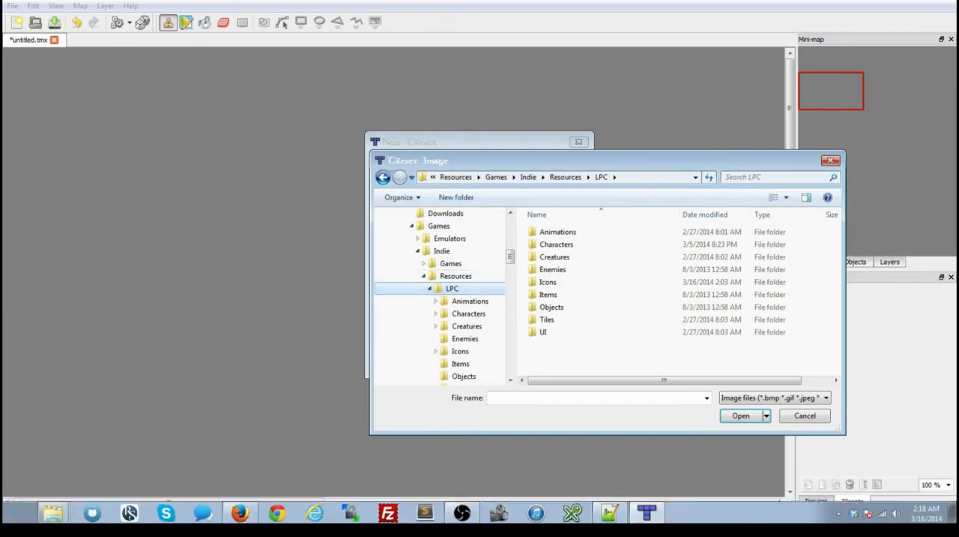
- Switch to Firefox and search the web for "liberated pixel cup" in a new tab
click(240, 511)
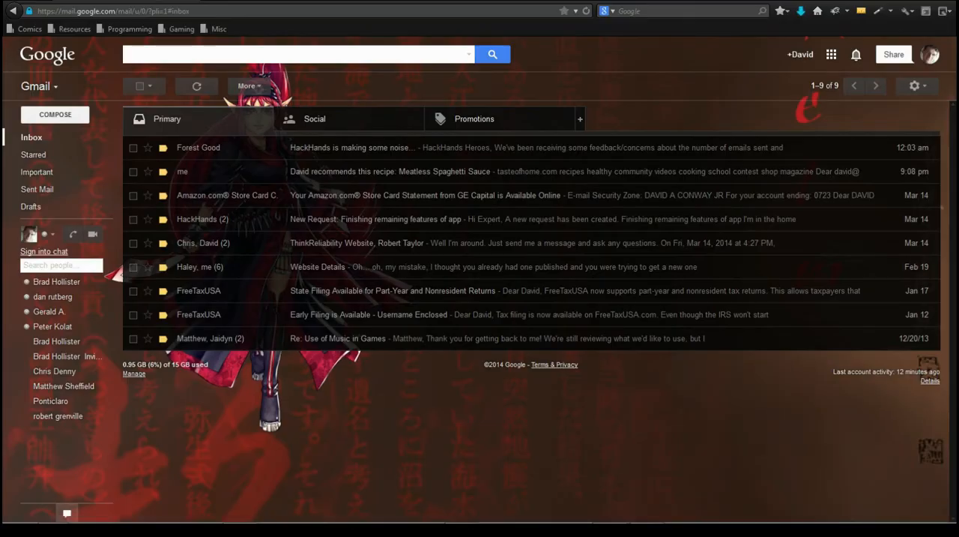
key(ctrl+t)
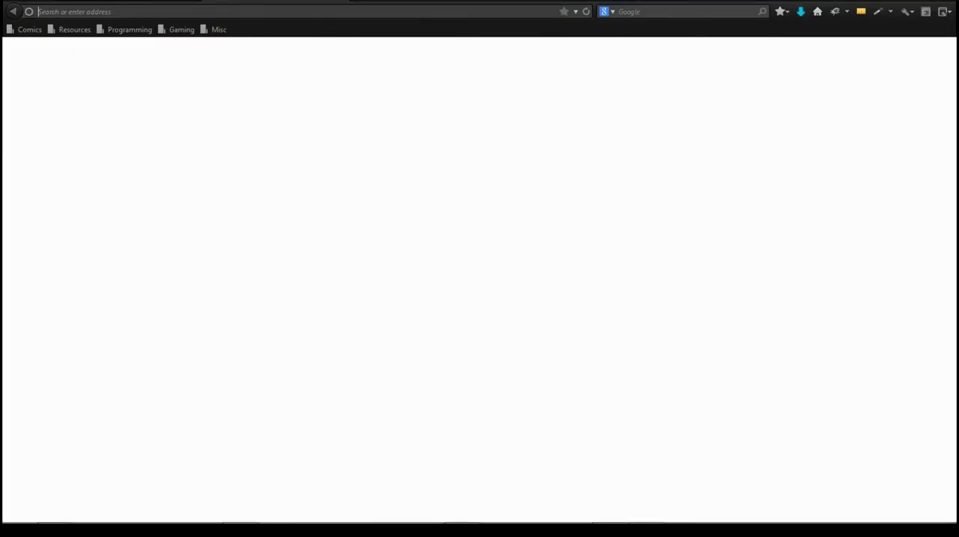
text(l)
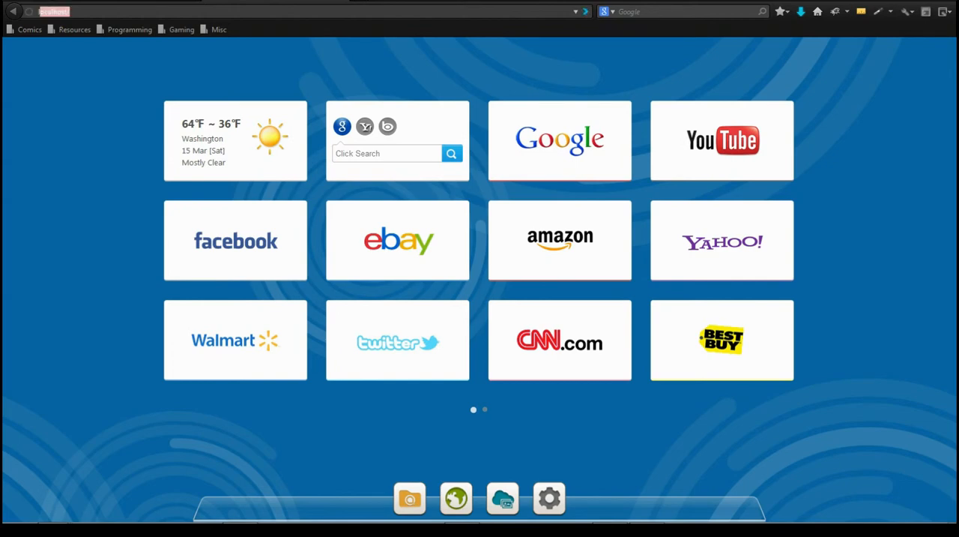
text(iberated pixel cup)
key(Return)
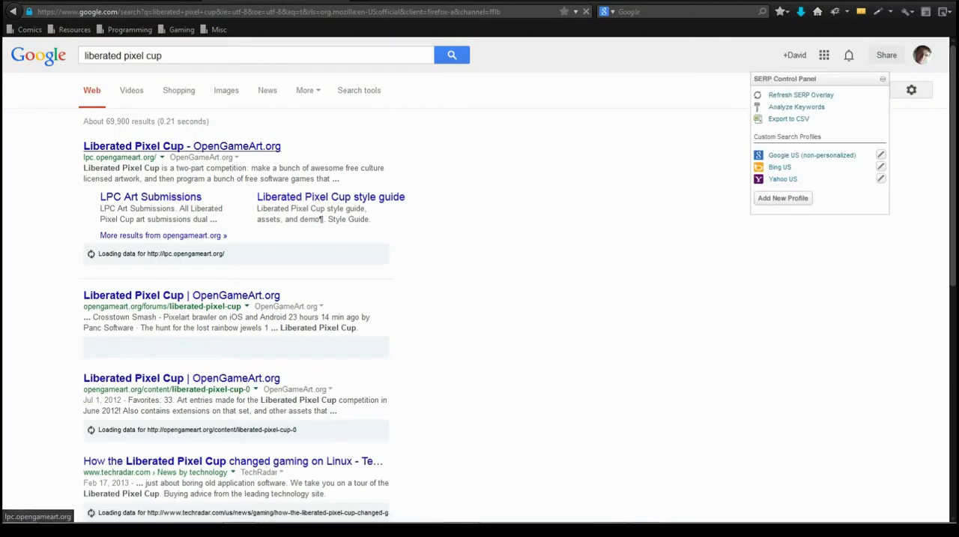
- Open the Liberated Pixel Cup site on OpenGameArt.org and skim its home page
click(182, 146)
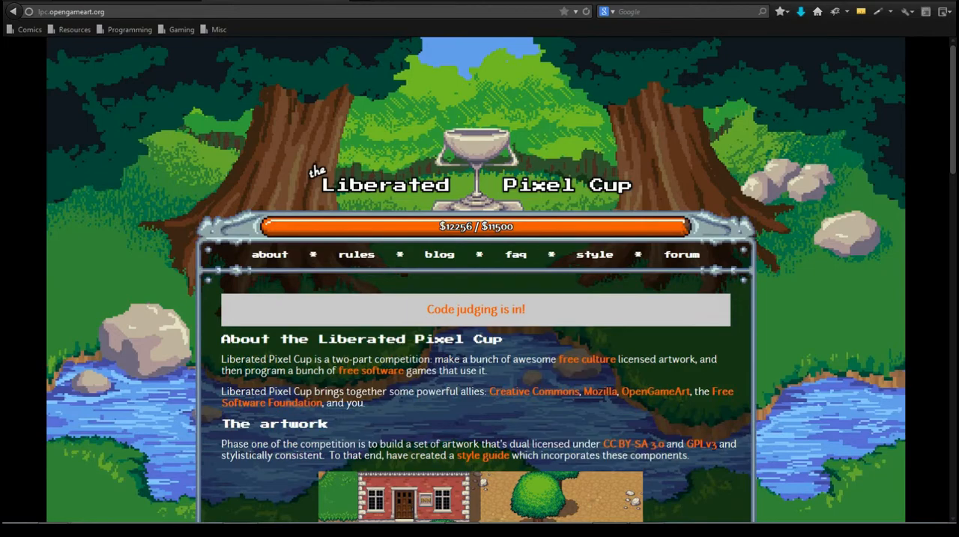
scroll(480, 280, down, 4)
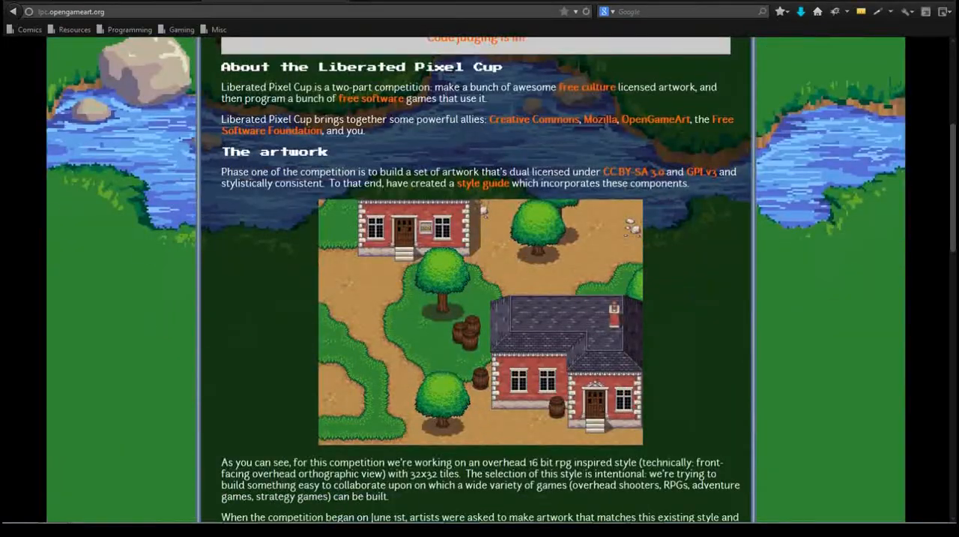
scroll(480, 281, down, 15)
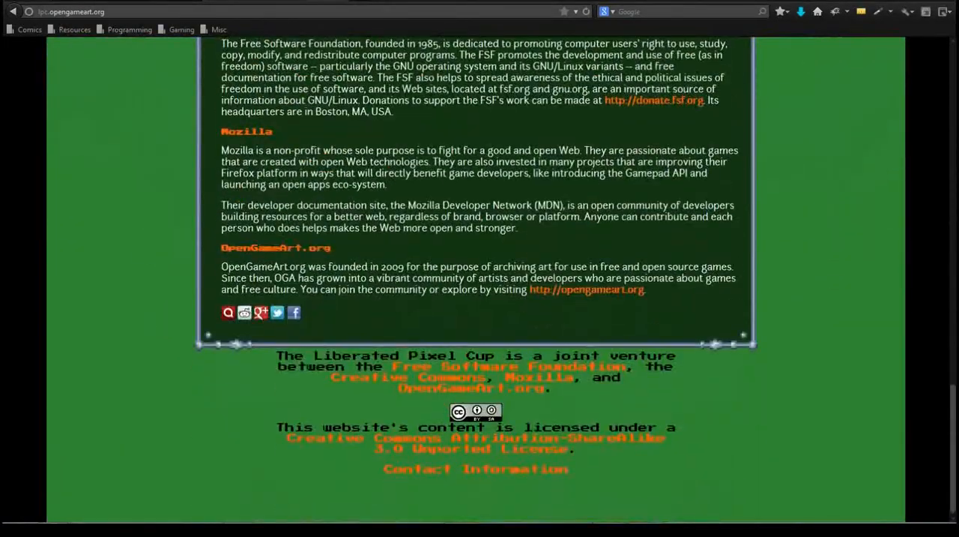
scroll(480, 280, up, 20)
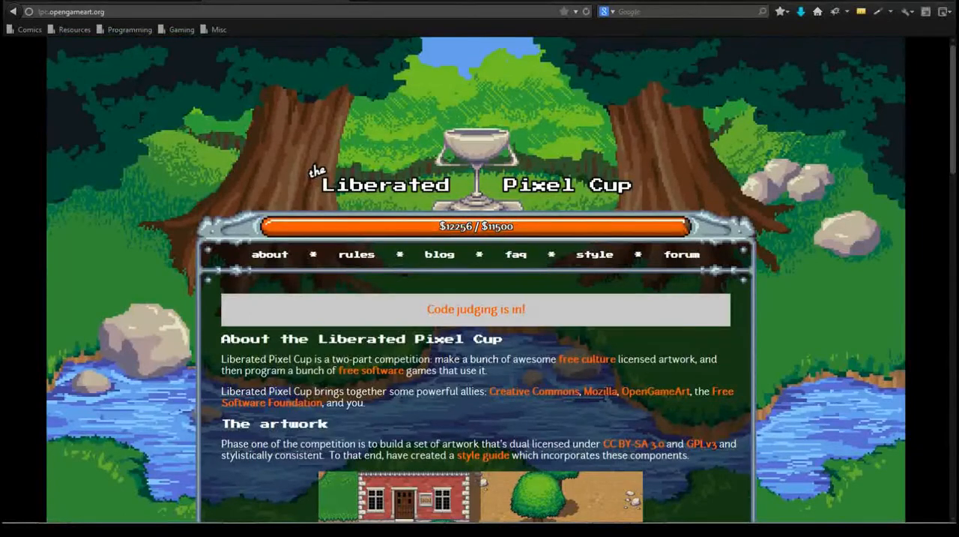
- Open the Asset Directory from the site's style page and examine the Characters and base artwork
click(595, 254)
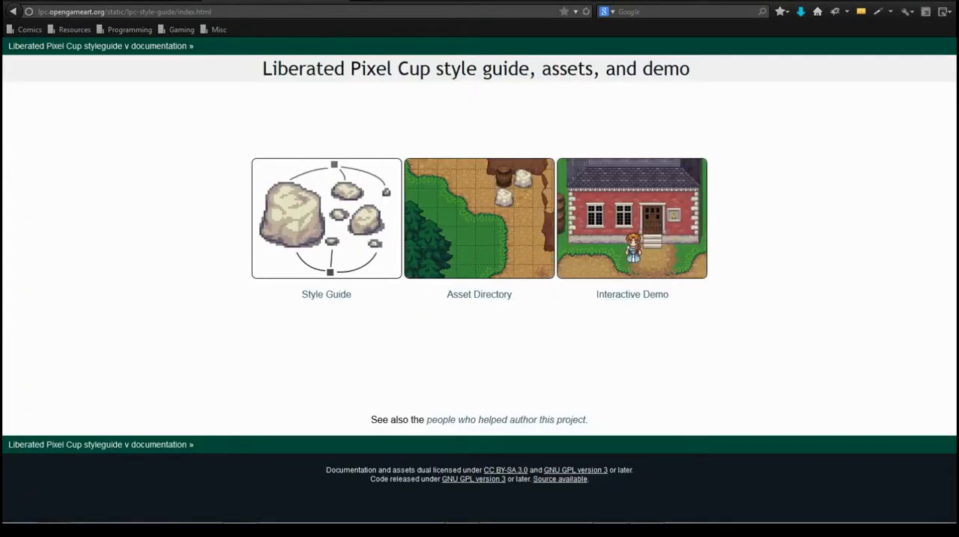
click(480, 218)
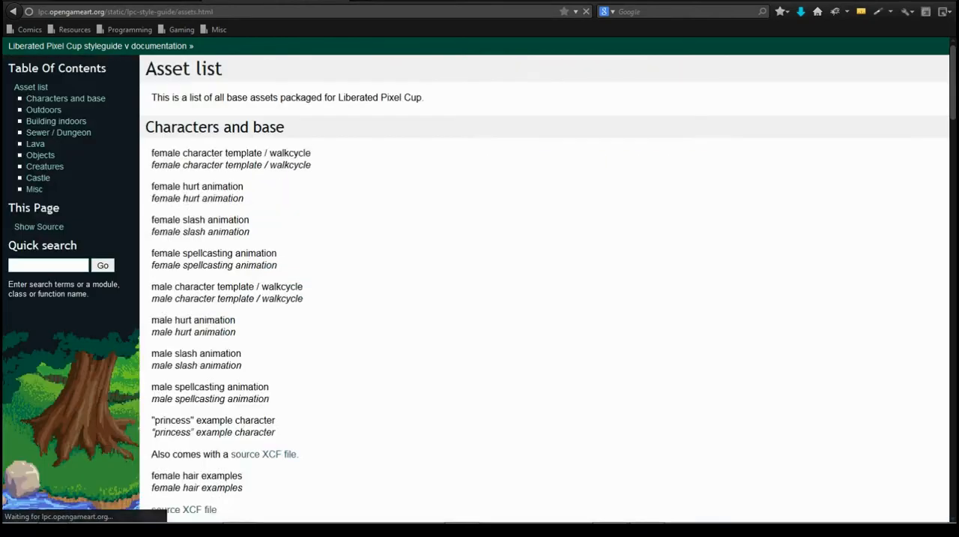
scroll(480, 279, down, 3)
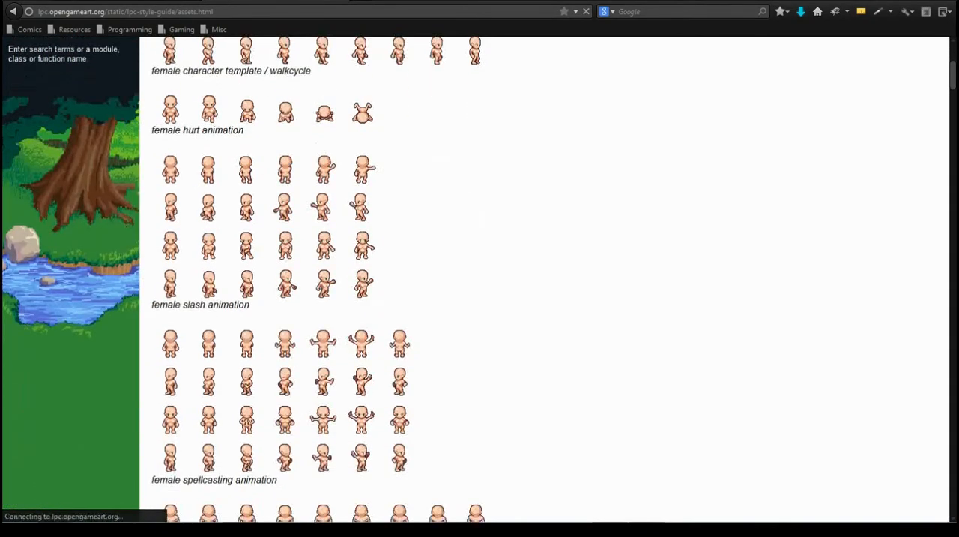
scroll(480, 279, up, 3)
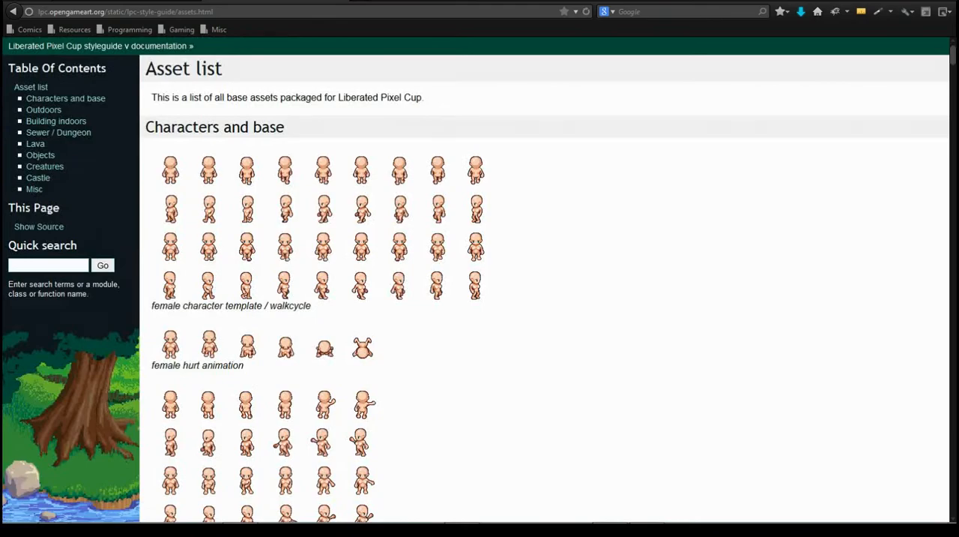
scroll(479, 278, down, 20)
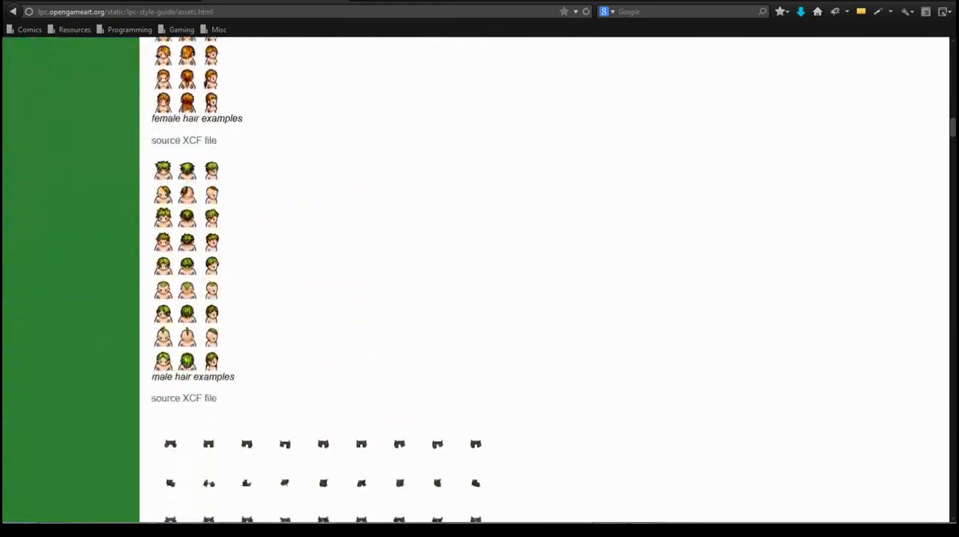
scroll(479, 279, up, 13)
scroll(479, 279, down, 10)
scroll(480, 279, up, 15)
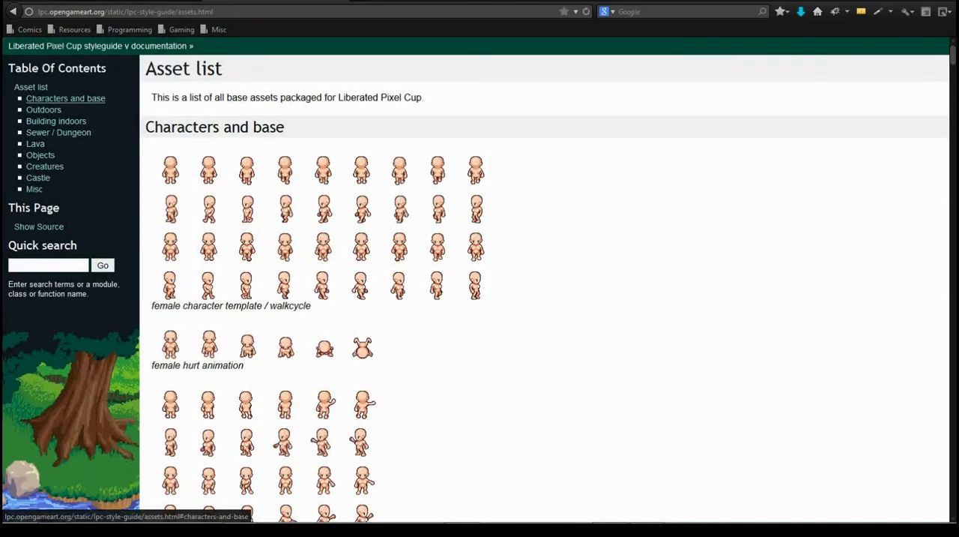
- Go to the Outdoors section of the asset list and look through its tiles
click(43, 109)
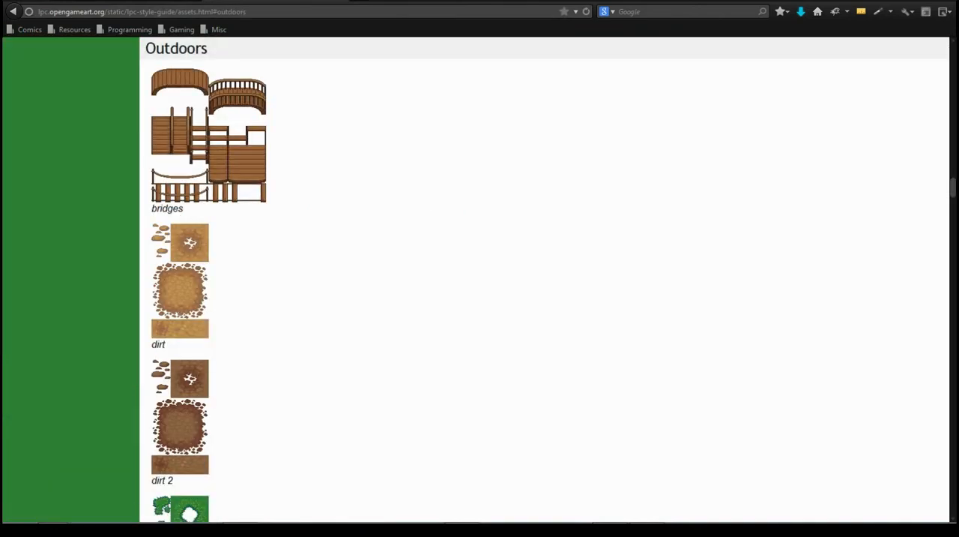
scroll(544, 279, down, 8)
scroll(545, 280, down, 7)
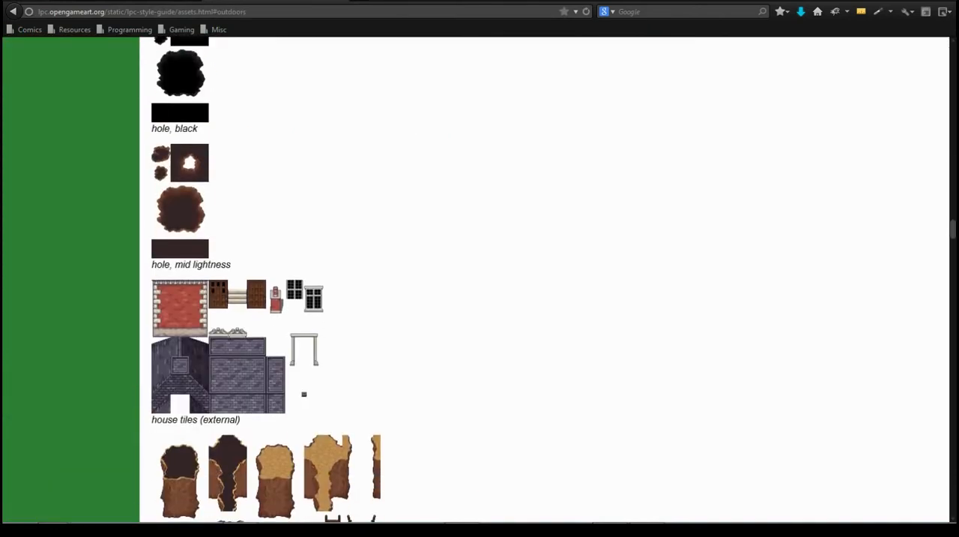
- Look through the remaining outdoor tiles and the indoor house, cabinet, furniture and kitchen tiles in the asset list
scroll(545, 280, down, 15)
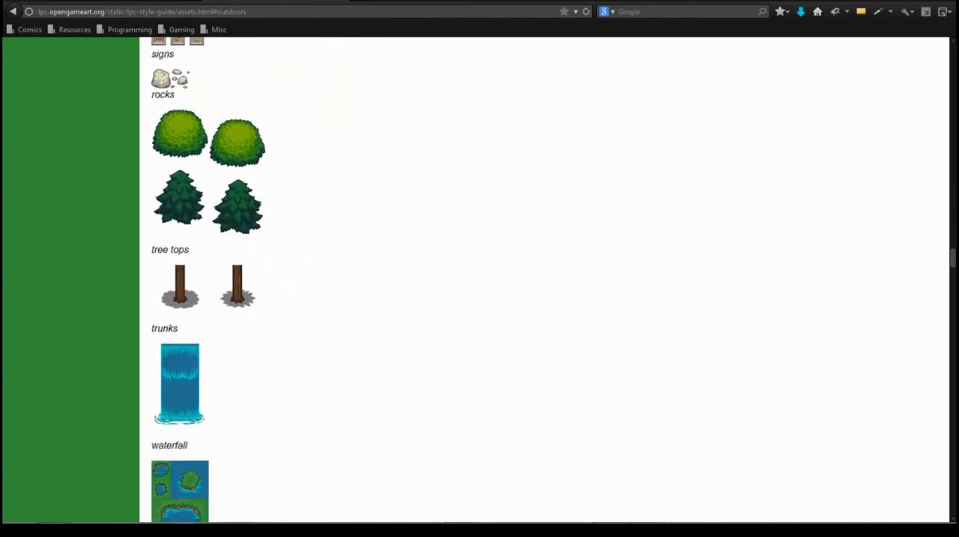
scroll(545, 280, down, 18)
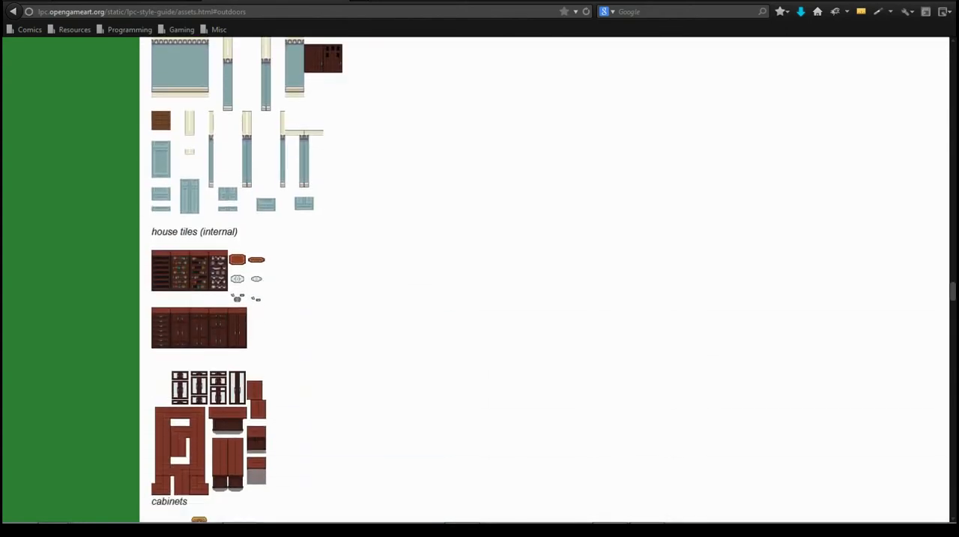
scroll(545, 280, down, 8)
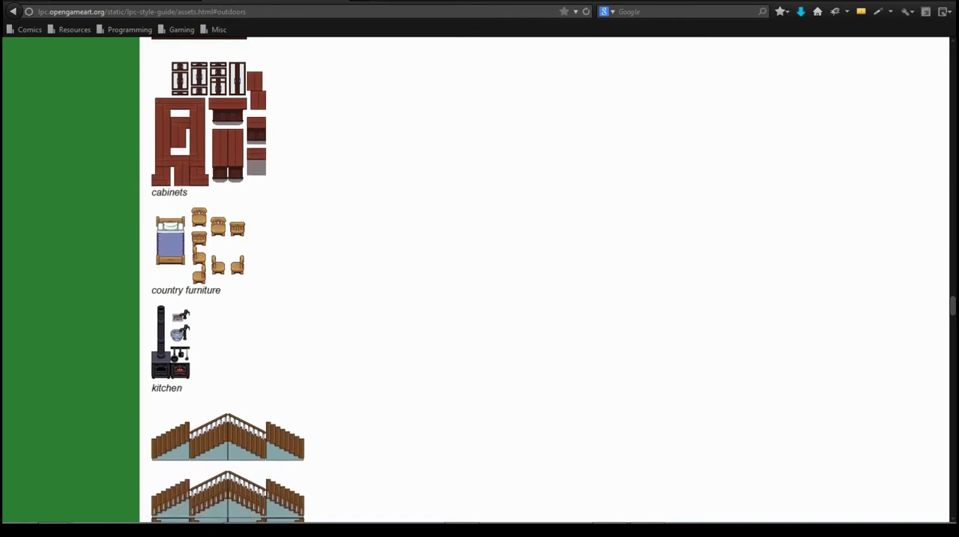
- Open opengameart.org in a new tab and log in with the prefilled account details
key(ctrl+t)
text(oen)
text(ngam)
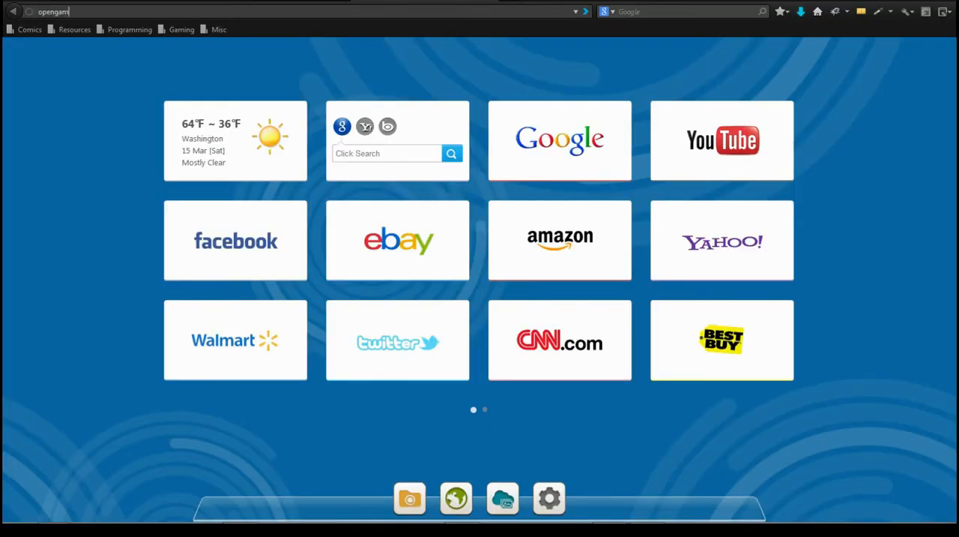
text(eart.org)
key(Return)
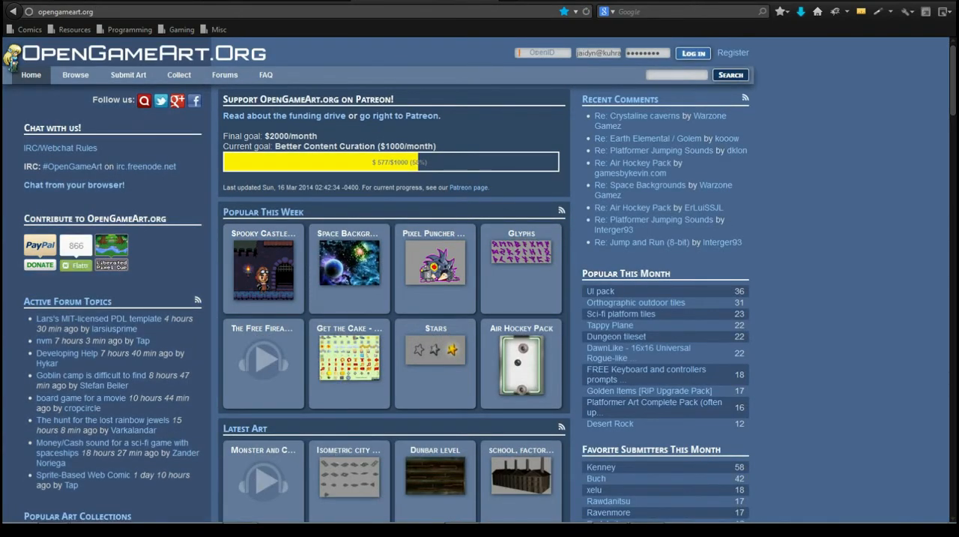
click(693, 53)
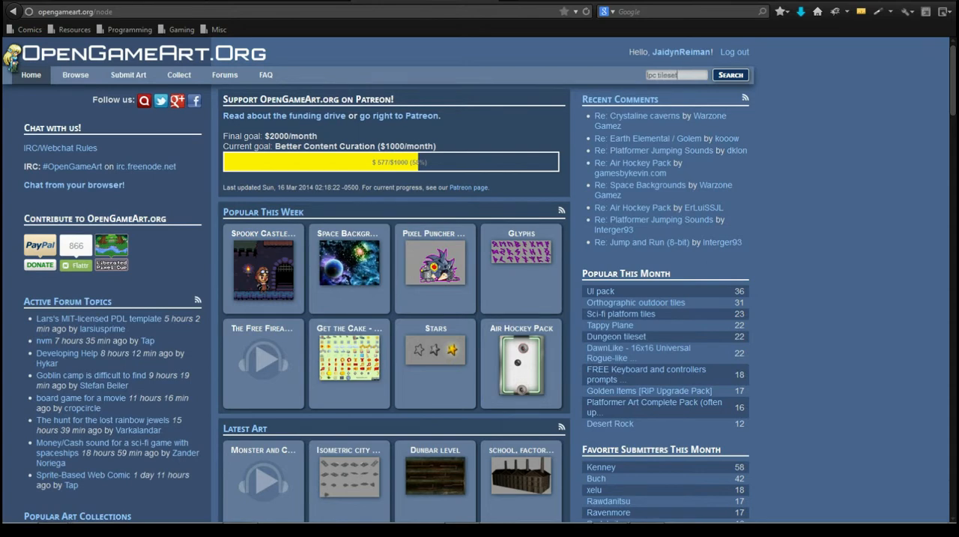
- Search the site's art for "lpc tileset" and look over the search page
key(Return)
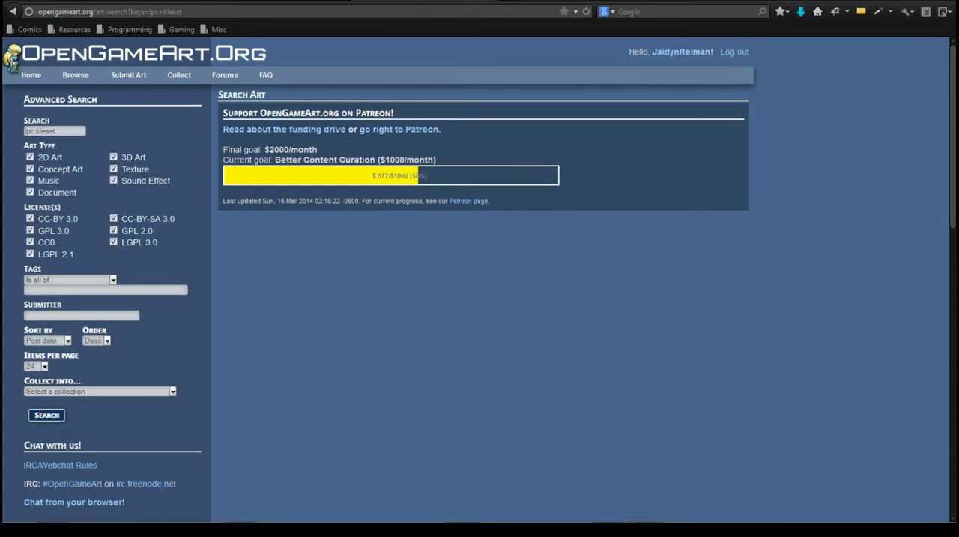
scroll(480, 280, down, 3)
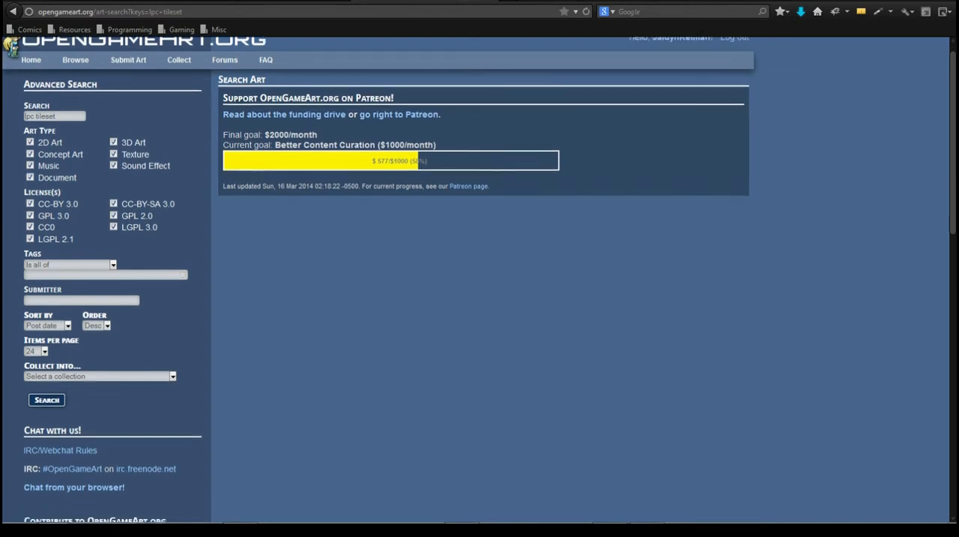
scroll(480, 281, up, 3)
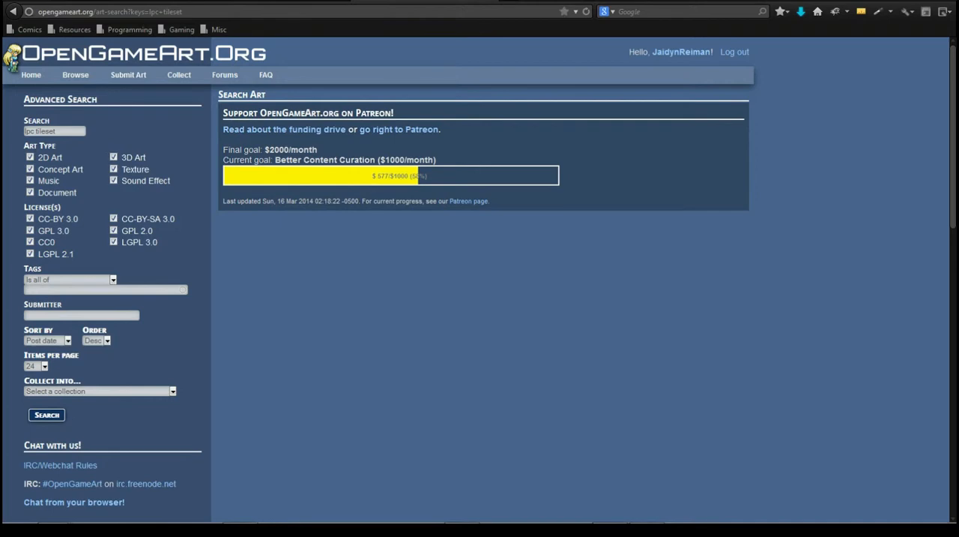
scroll(480, 280, down, 10)
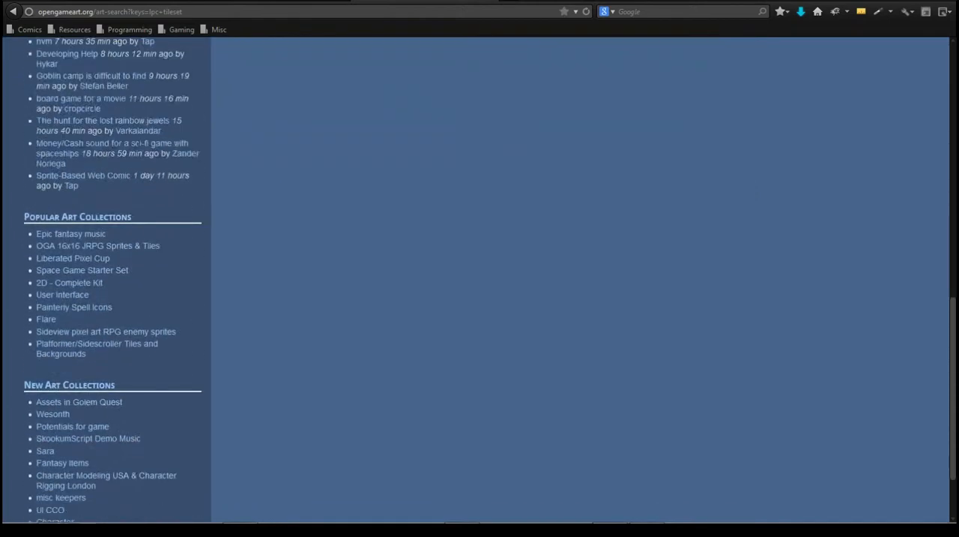
scroll(480, 280, up, 10)
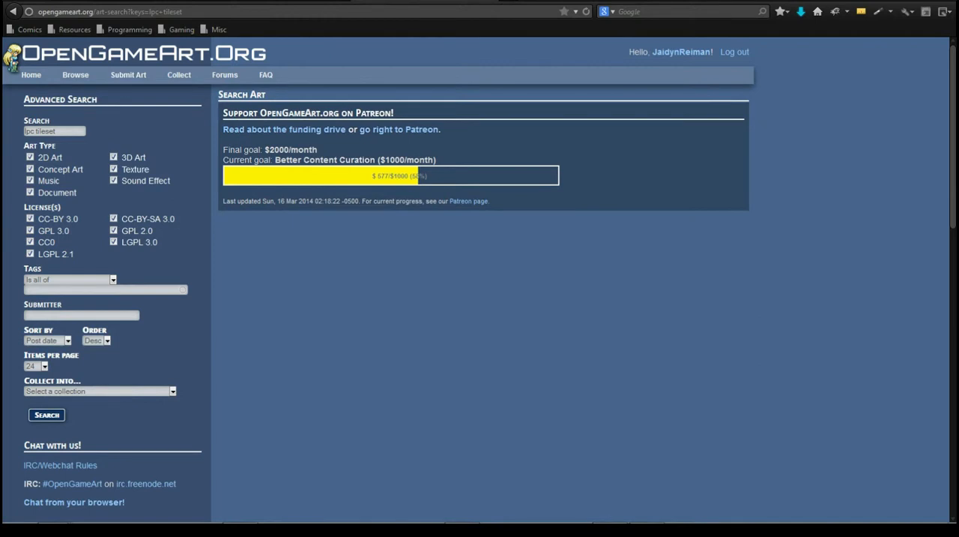
- Rerun the "lpc tileset" search from the Advanced Search form without choosing a collection, and look through the first results page
click(100, 391)
key(Escape)
click(46, 414)
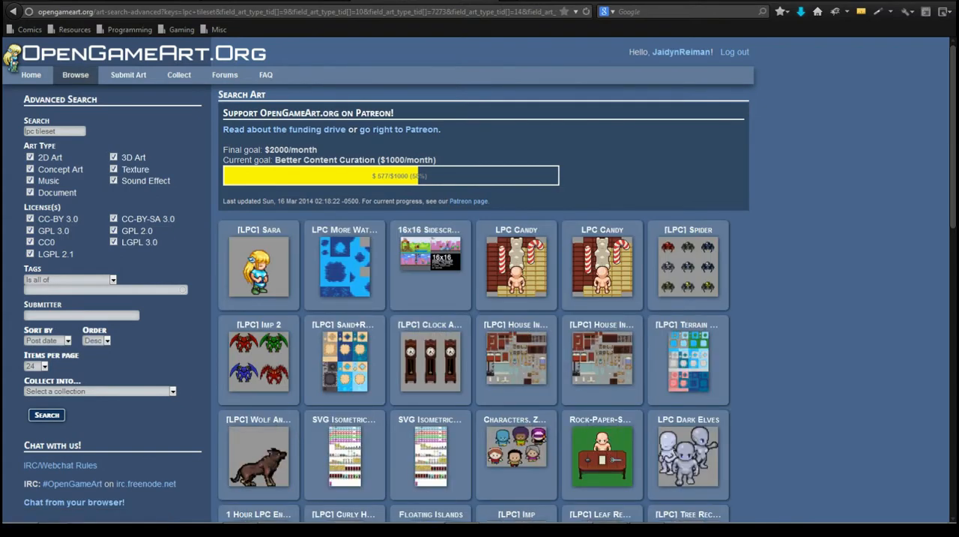
scroll(480, 279, down, 10)
scroll(479, 278, up, 10)
scroll(480, 278, down, 3)
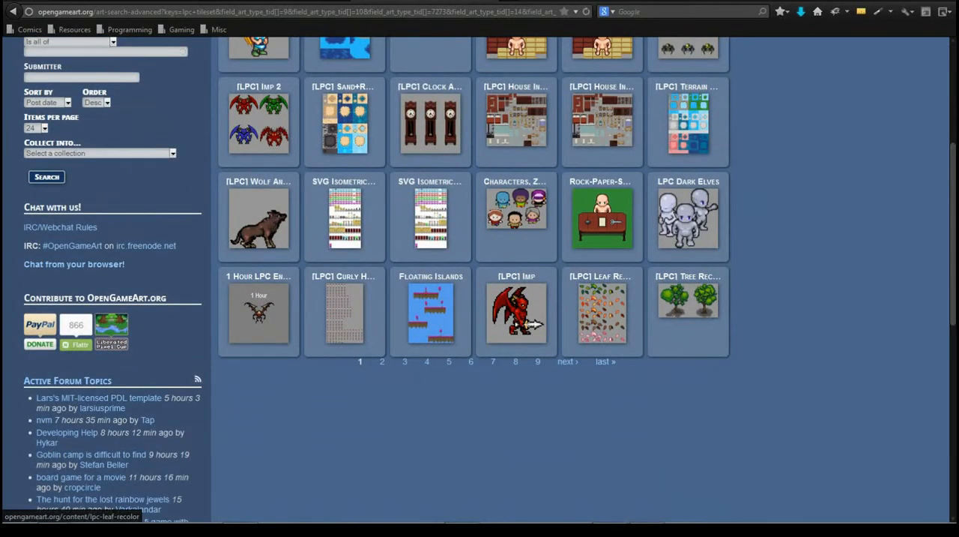
- Go to page 9 of the search results and look through its entries
click(538, 362)
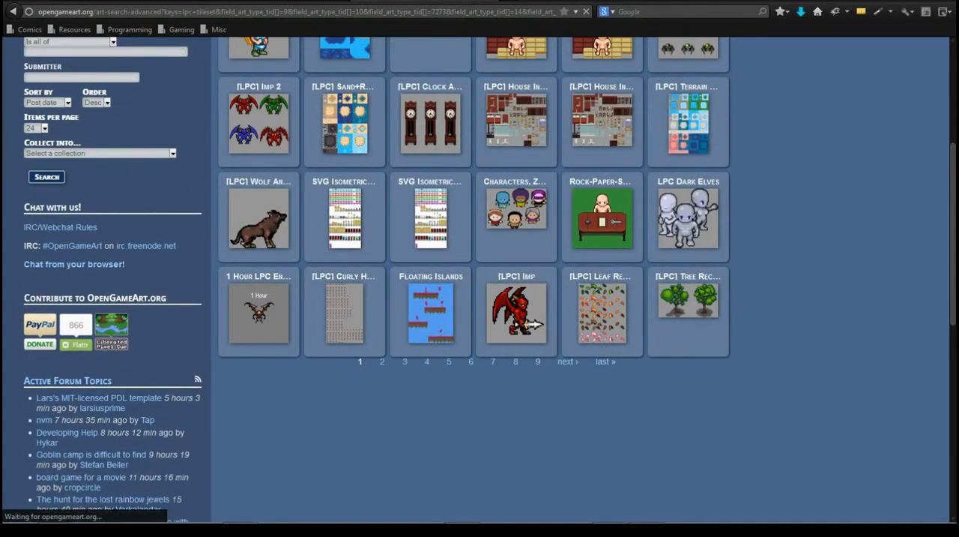
scroll(480, 279, down, 3)
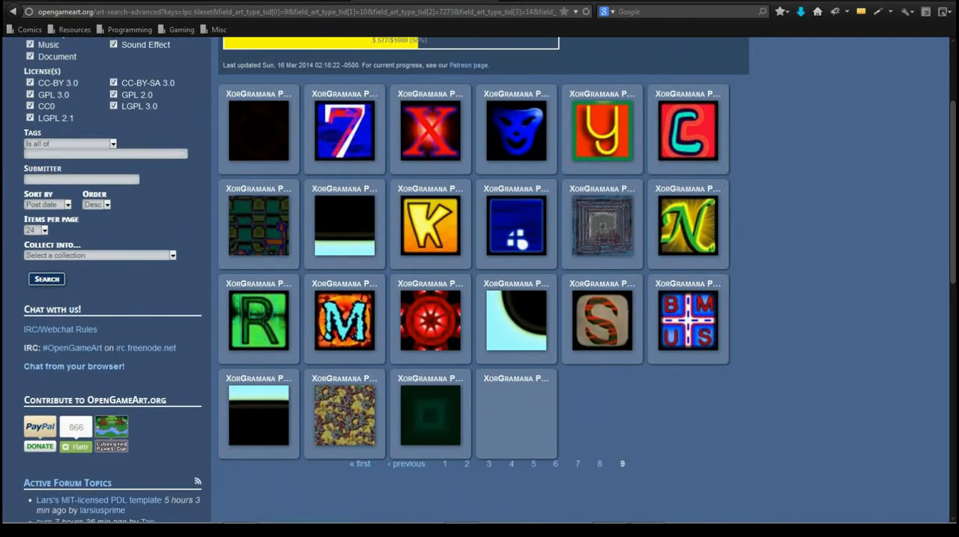
scroll(259, 449, up, 1)
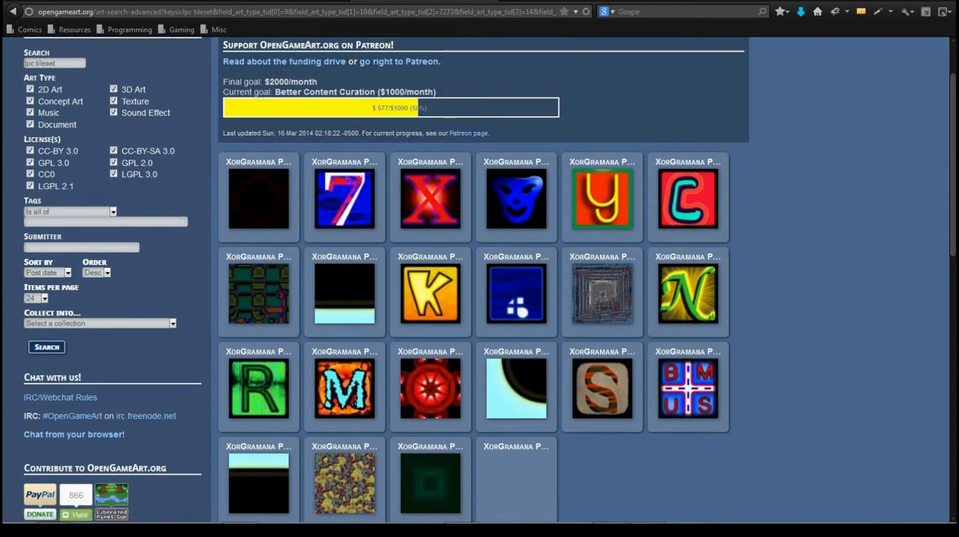
scroll(480, 279, down, 2)
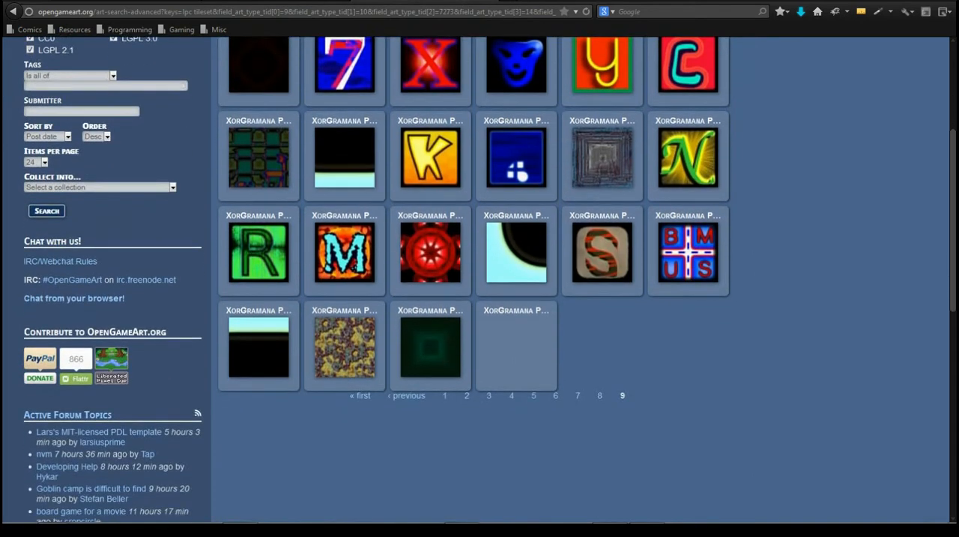
- Return to the first results page, open the [LPC] Terrain Repack 2 entry and examine its attribution instructions
click(444, 395)
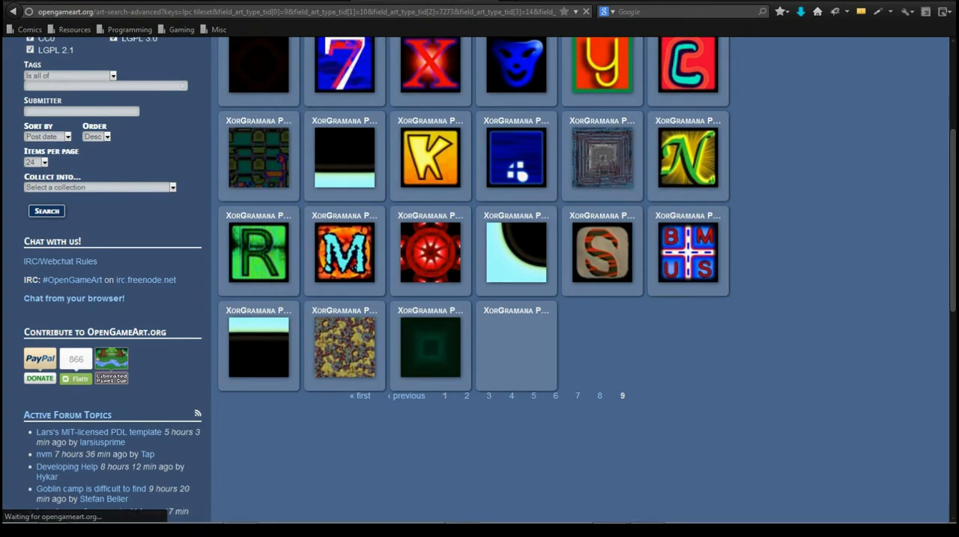
scroll(480, 279, down, 3)
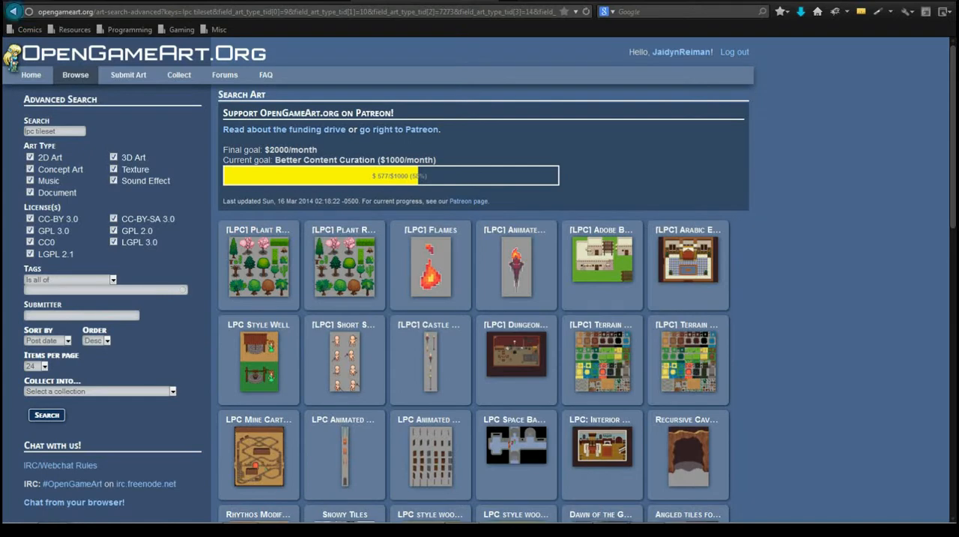
click(13, 12)
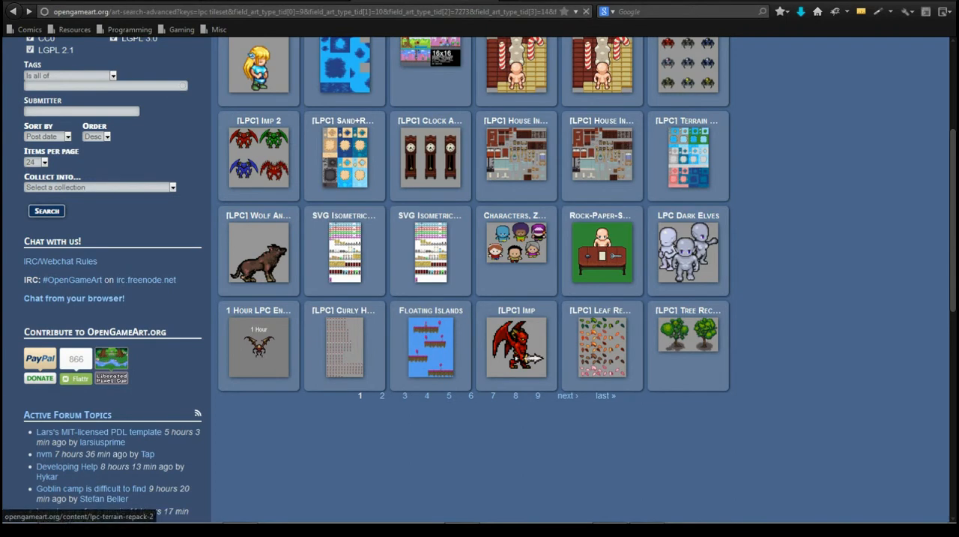
click(688, 156)
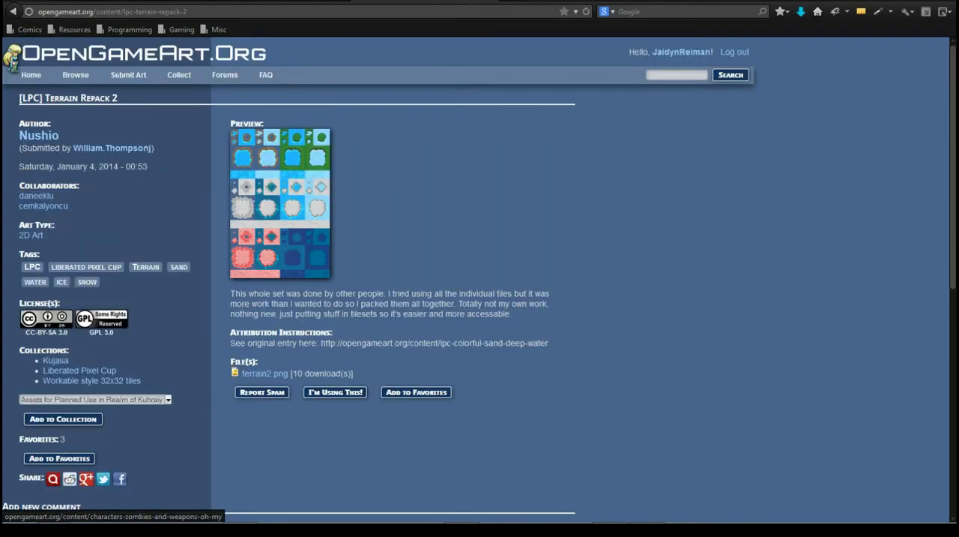
drag(549, 342, 325, 342)
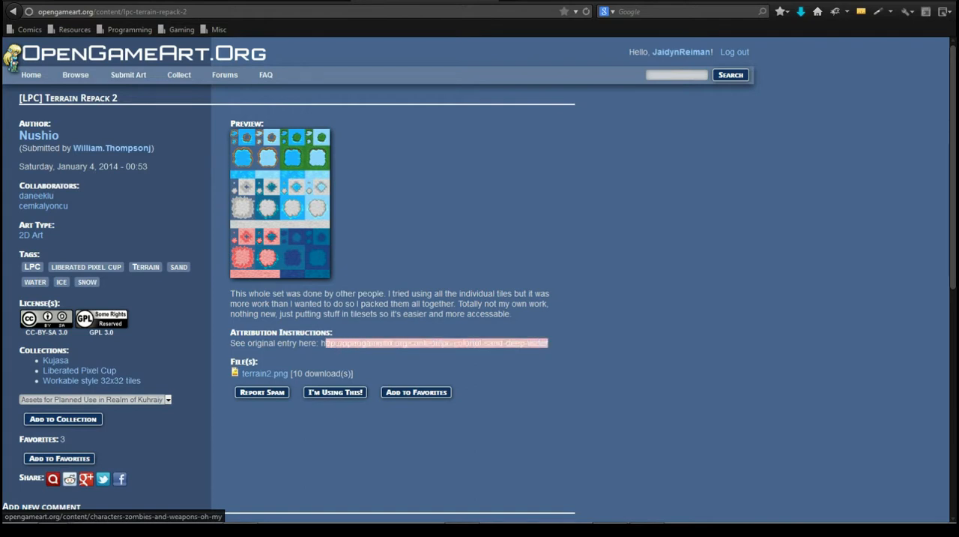
click(334, 333)
- Switch to Tiled and add plowed_soil.png from the submission_daneeklu tilesets folder as a tileset with 32 px tiles
click(642, 513)
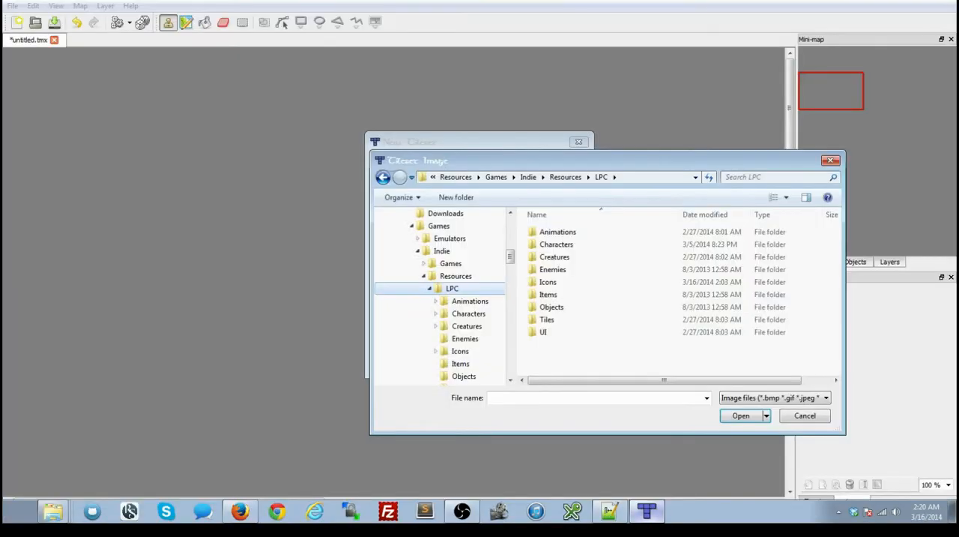
double_click(547, 320)
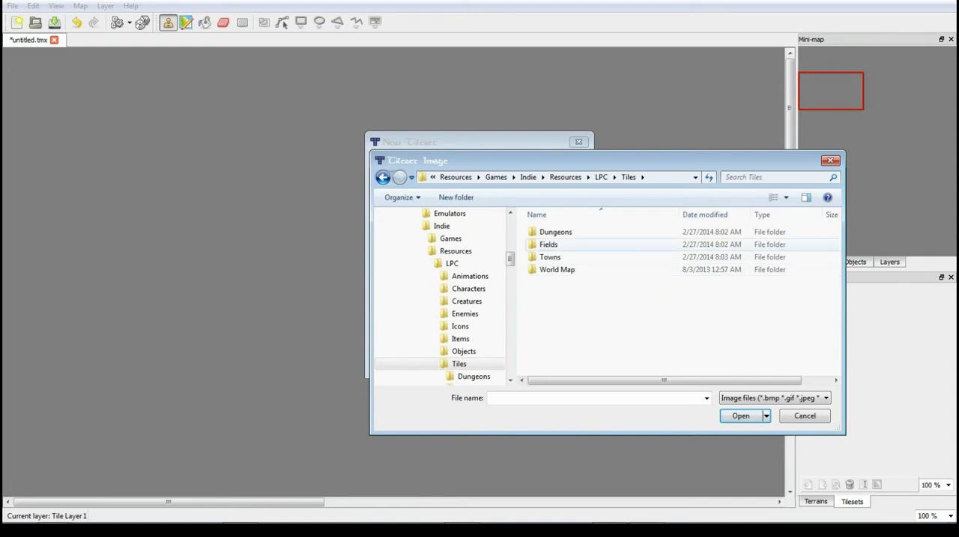
double_click(550, 256)
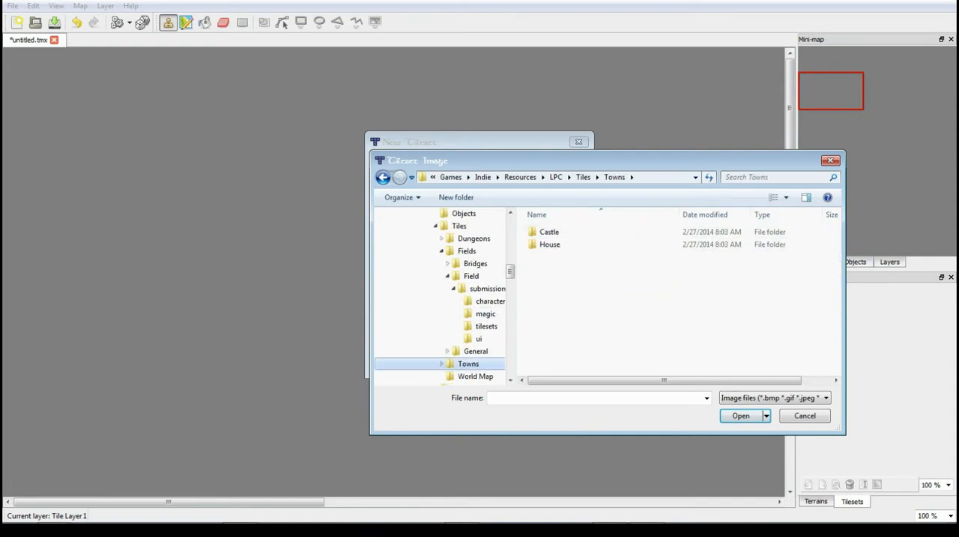
click(487, 326)
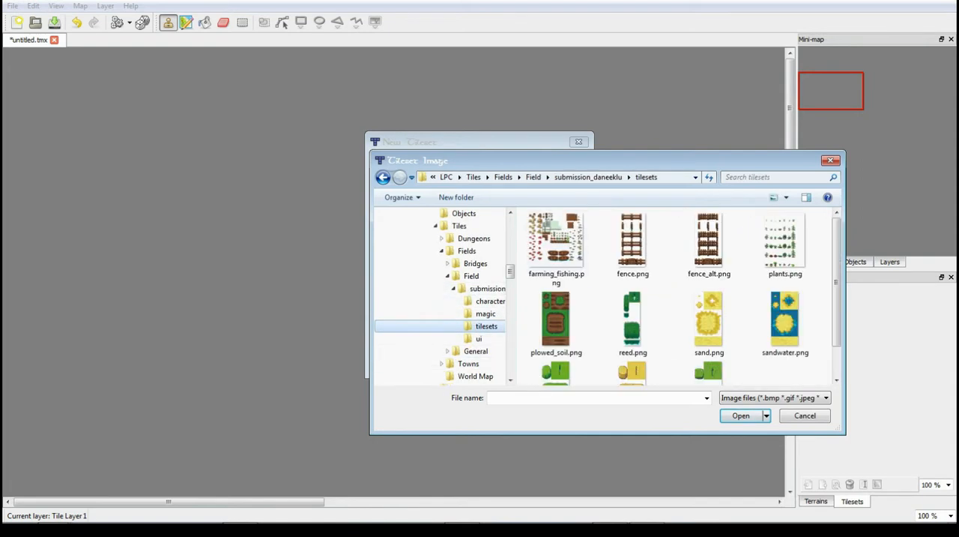
scroll(675, 297, down, 1)
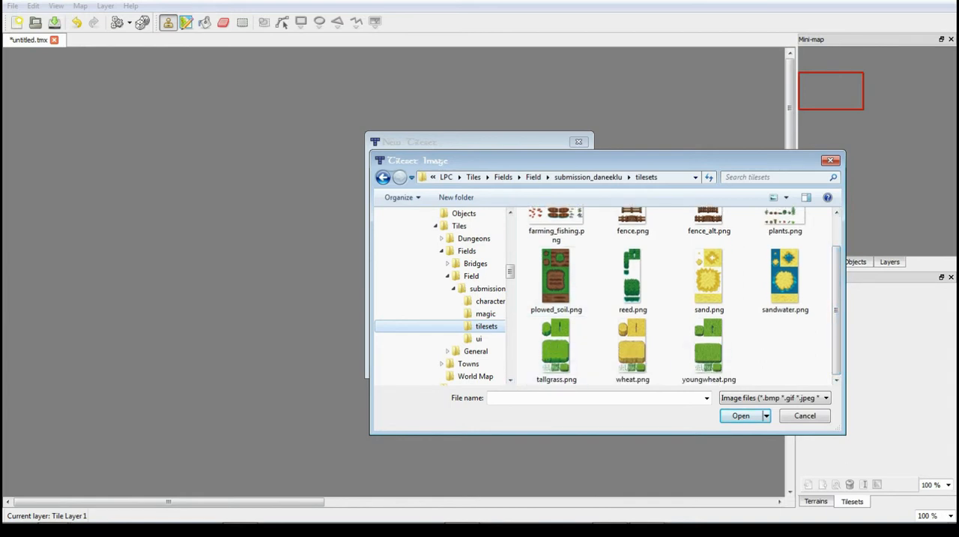
double_click(557, 279)
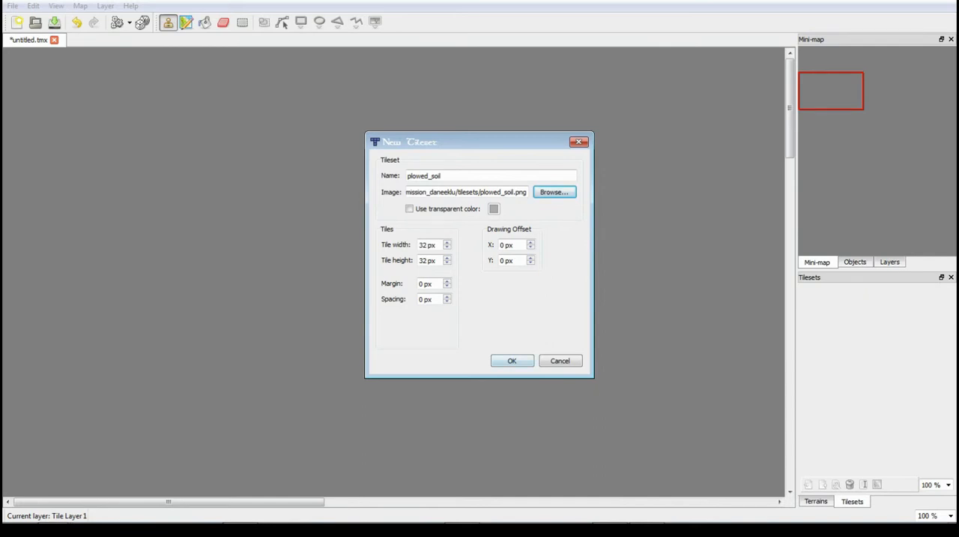
key(Return)
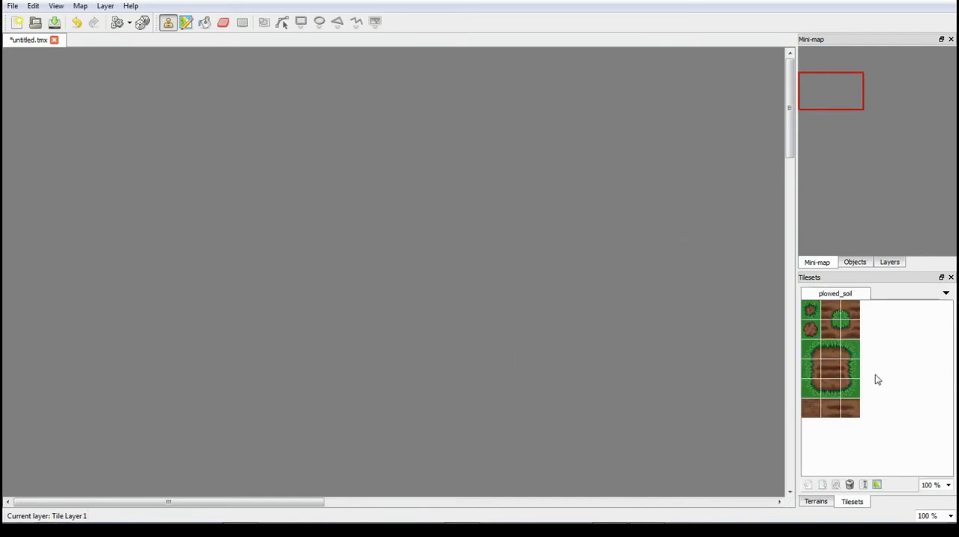
right_click(889, 335)
click(886, 344)
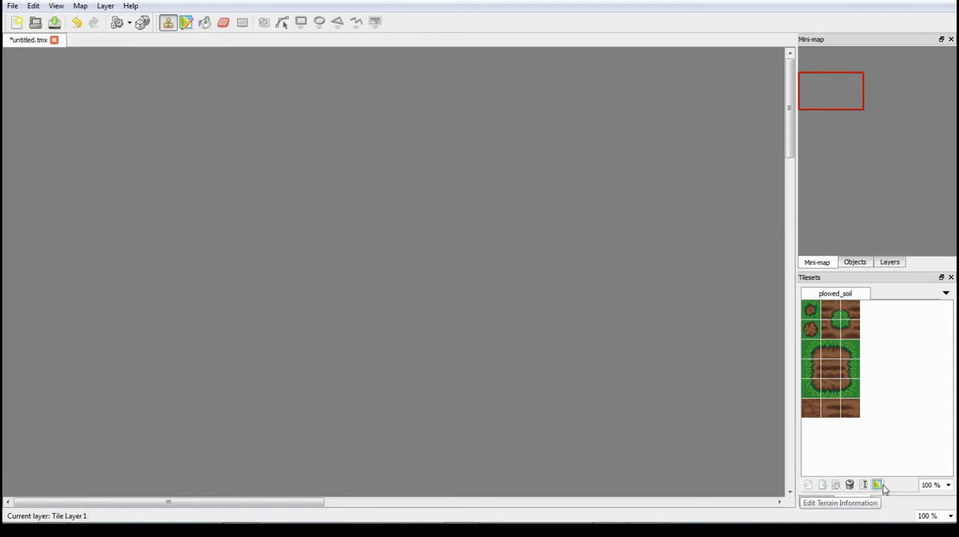
right_click(885, 408)
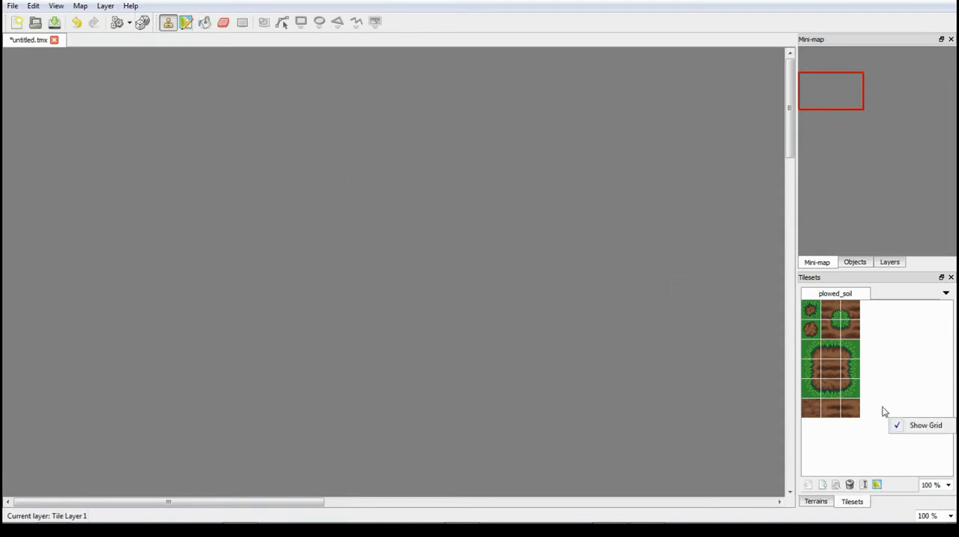
right_click(882, 397)
- Add a second tileset from sand.png in the same tilesets folder, keeping the 32 px tile width and height
click(96, 8)
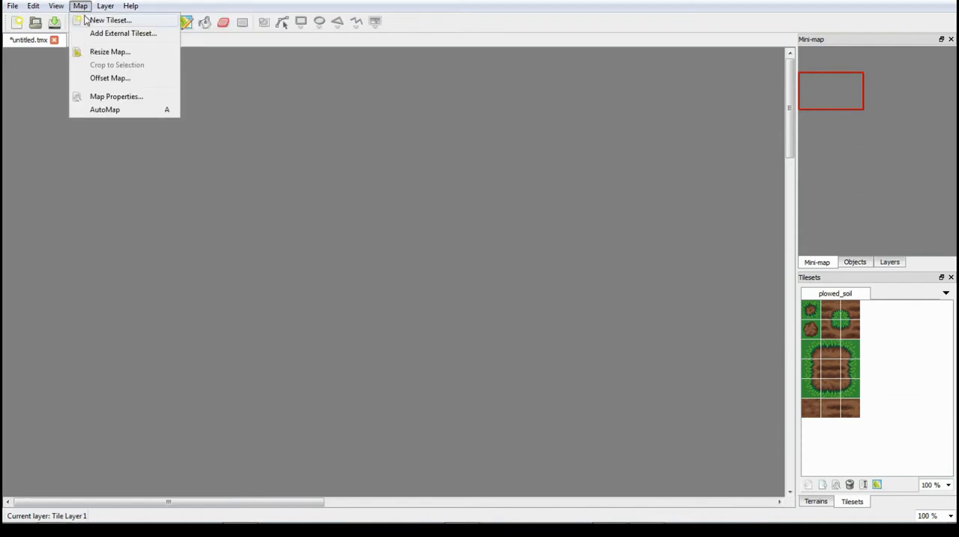
click(86, 20)
click(554, 192)
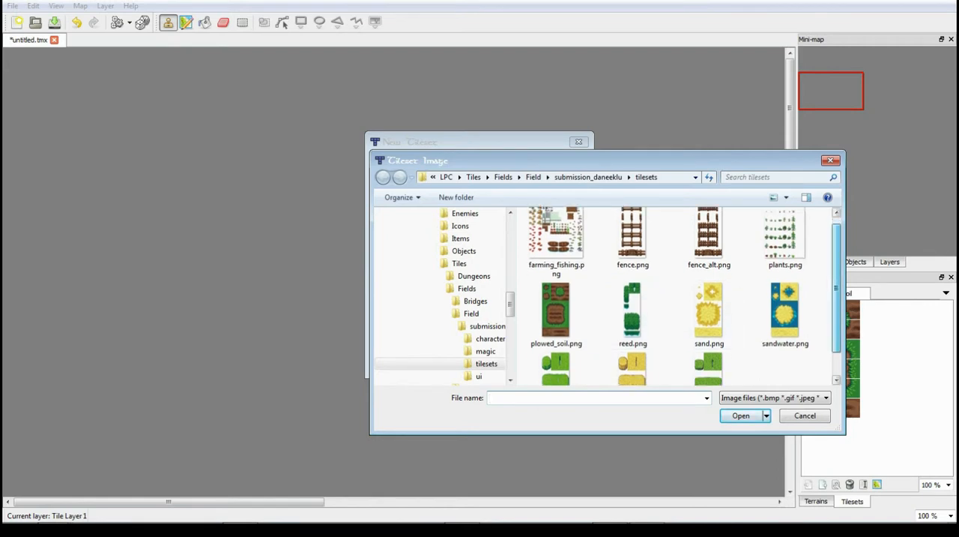
scroll(779, 315, down, 1)
double_click(709, 278)
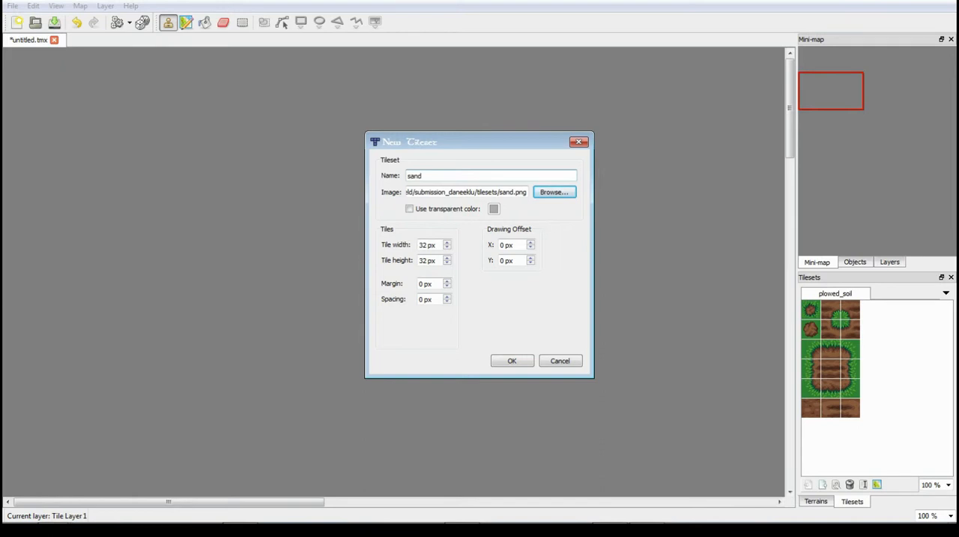
key(Return)
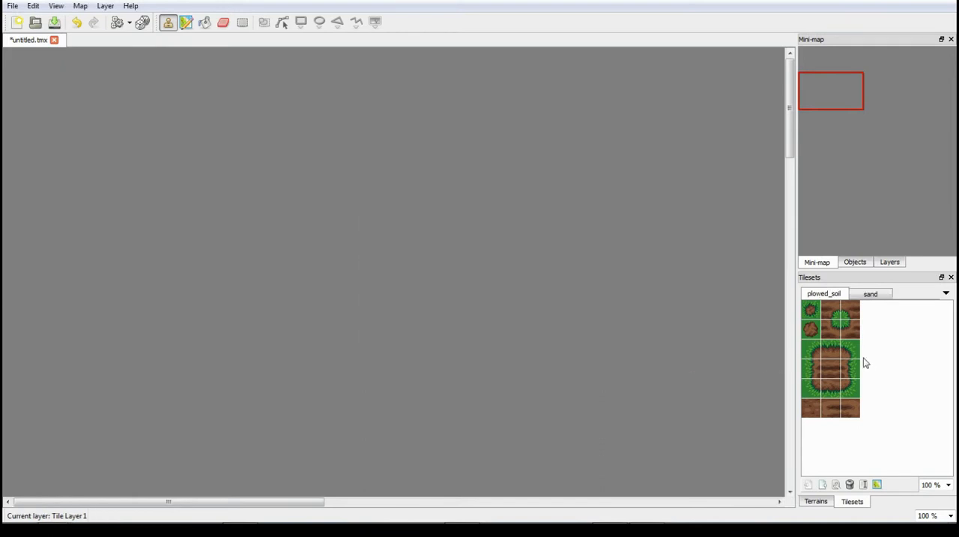
- View the plowed_soil and sand tilesets and add a second tile layer to the map
click(867, 295)
click(829, 294)
click(879, 297)
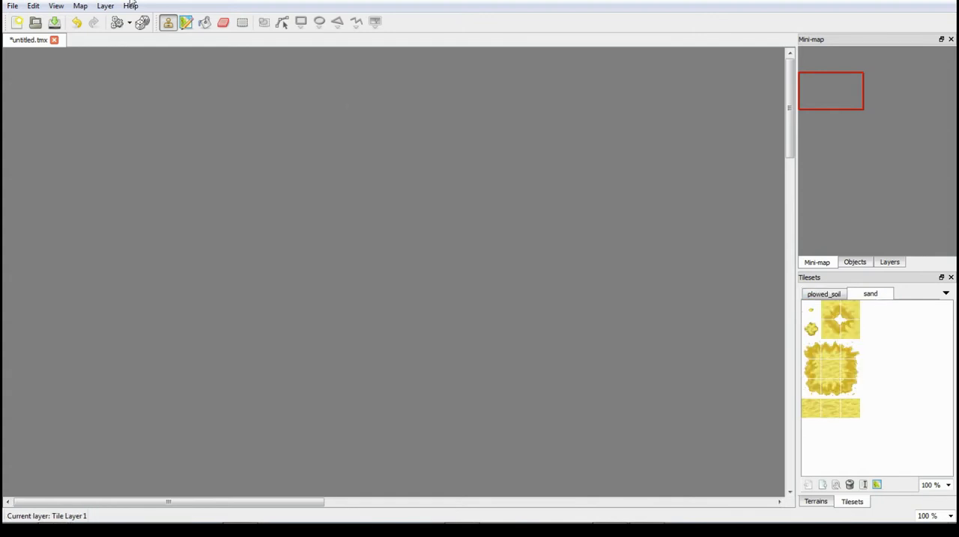
click(105, 6)
click(113, 20)
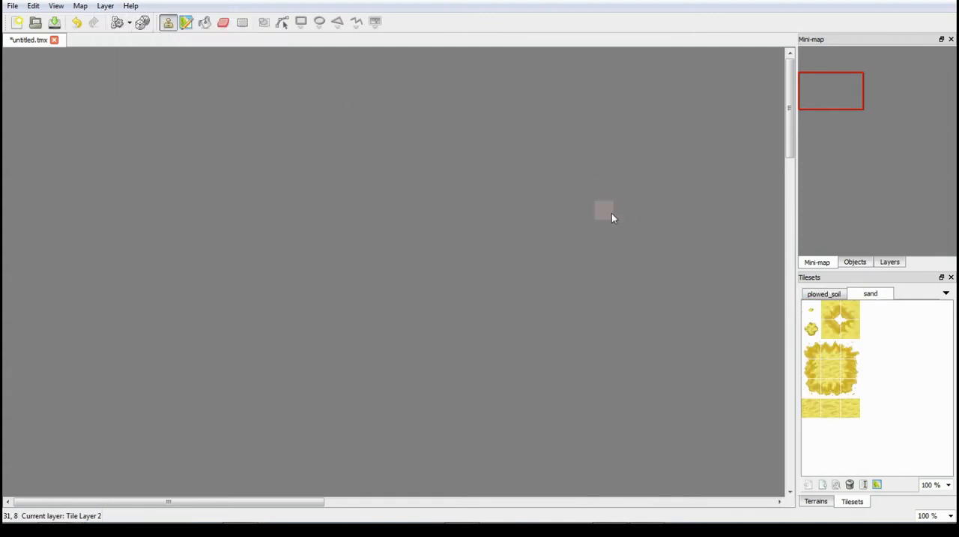
- Add a tileset from reed.png in the submission_daneeklu tilesets folder with 32 px tiles, view it and return to the plowed_soil tileset
click(80, 6)
click(105, 20)
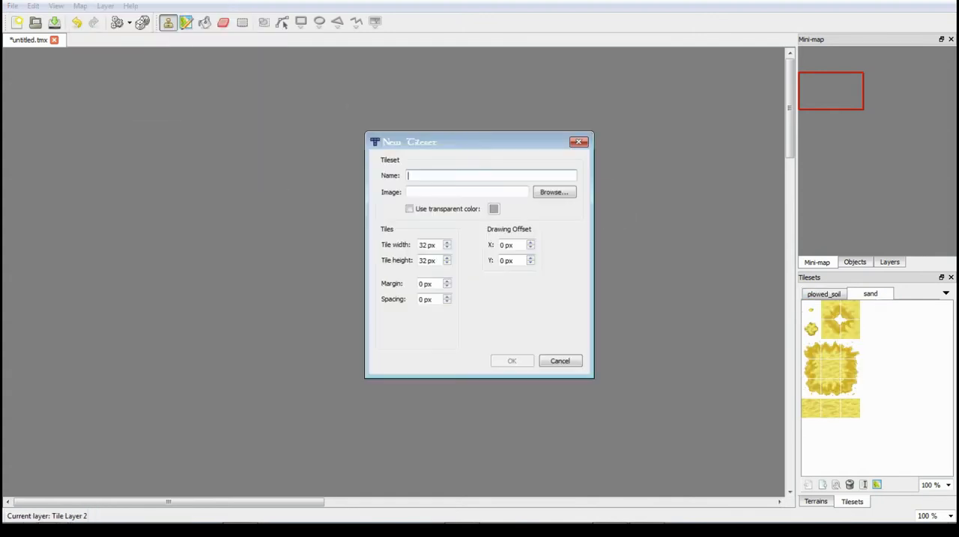
click(555, 192)
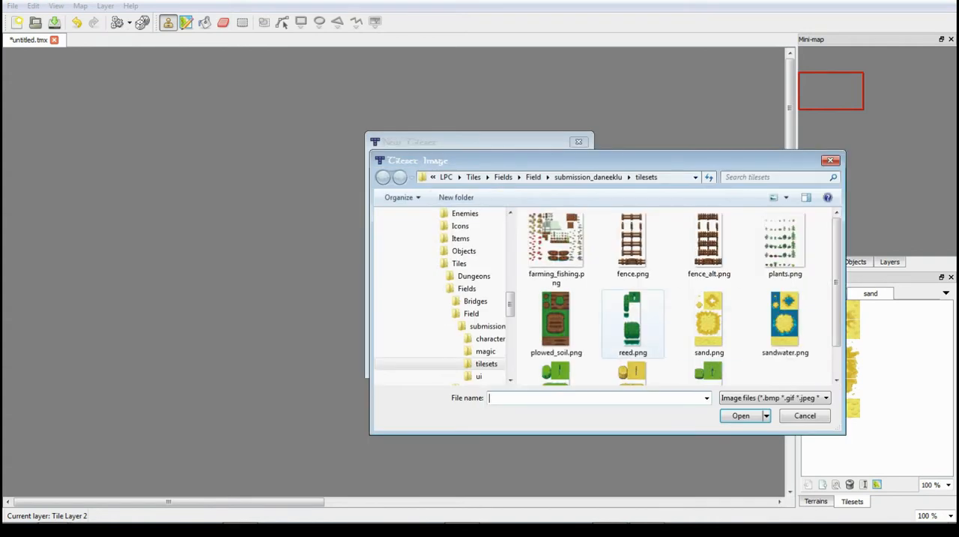
scroll(633, 307, down, 2)
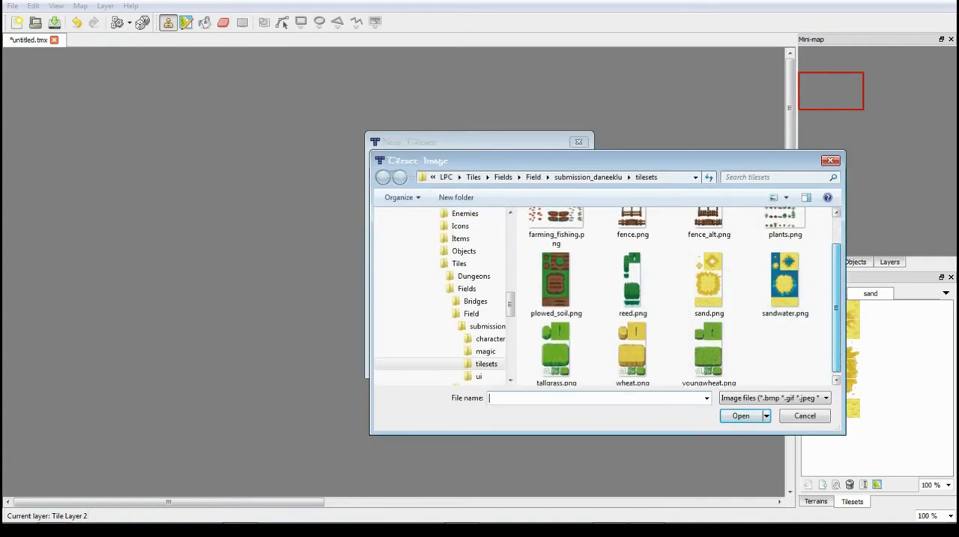
click(633, 282)
double_click(633, 279)
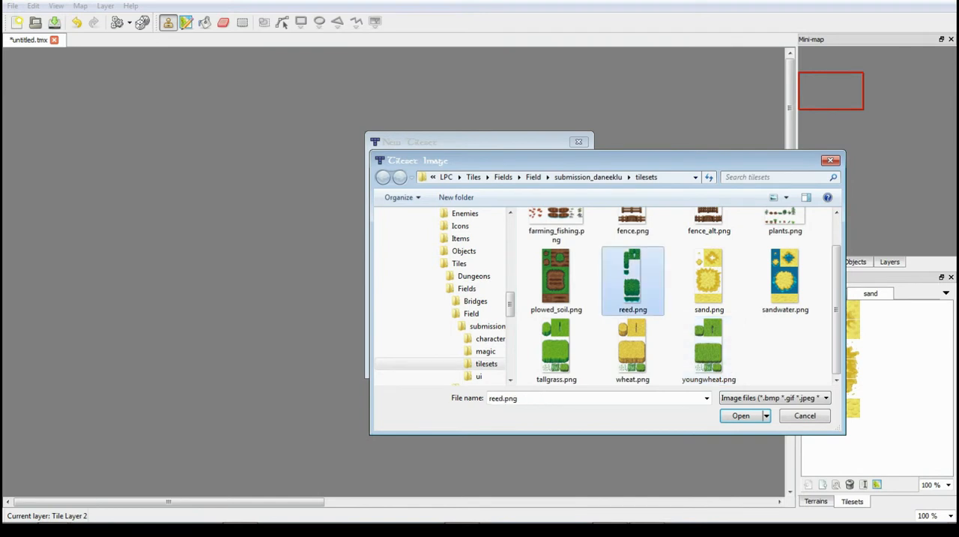
click(525, 362)
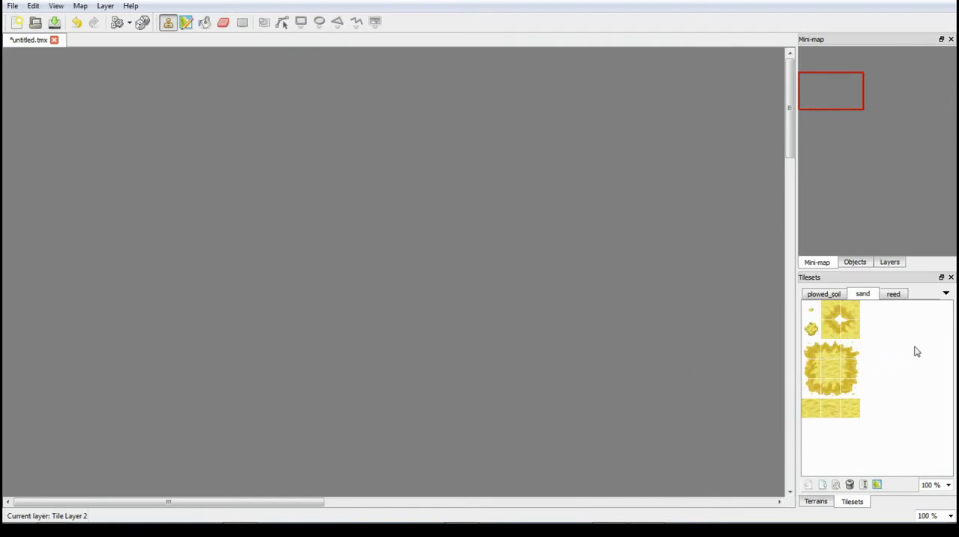
click(896, 298)
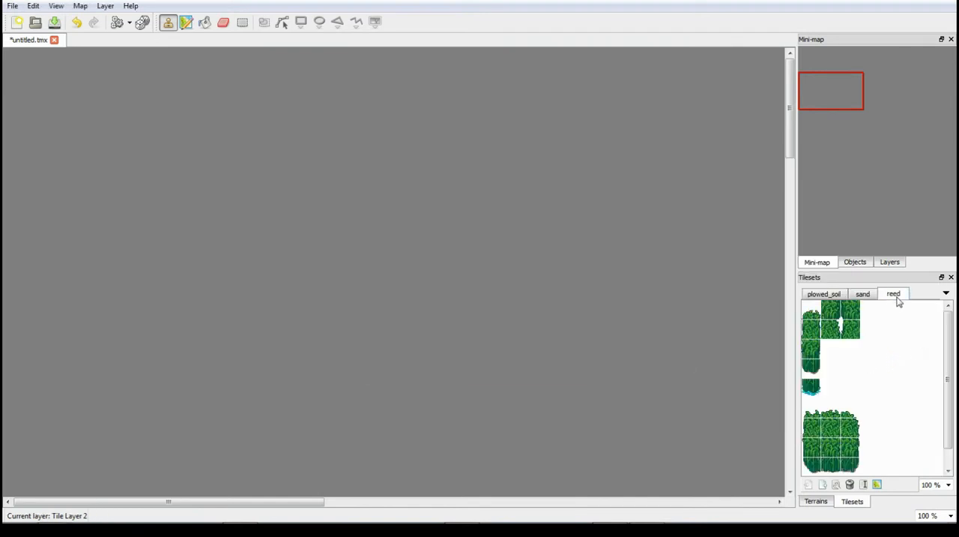
click(824, 297)
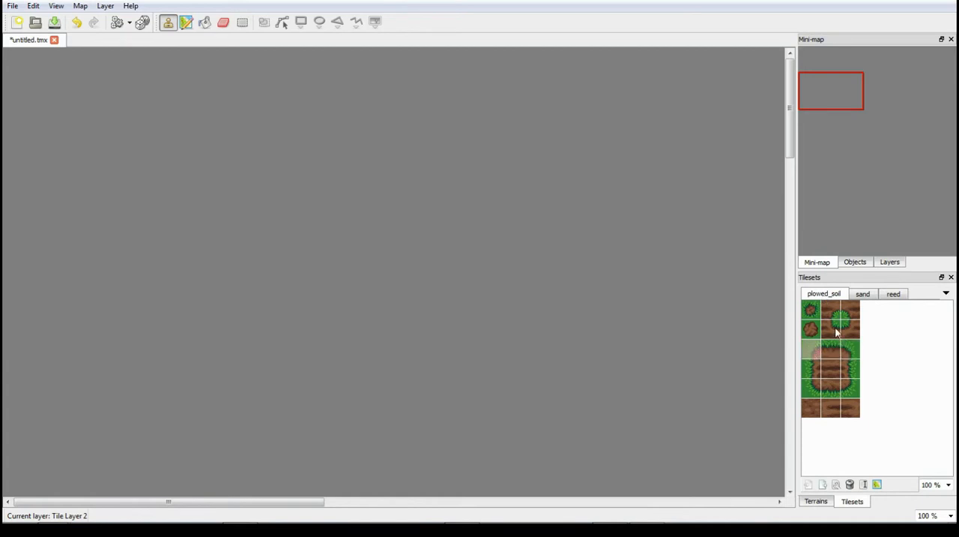
- Begin another new tileset and look through the tilesets, character and ui folders of submission_daneeklu for a source image
click(80, 5)
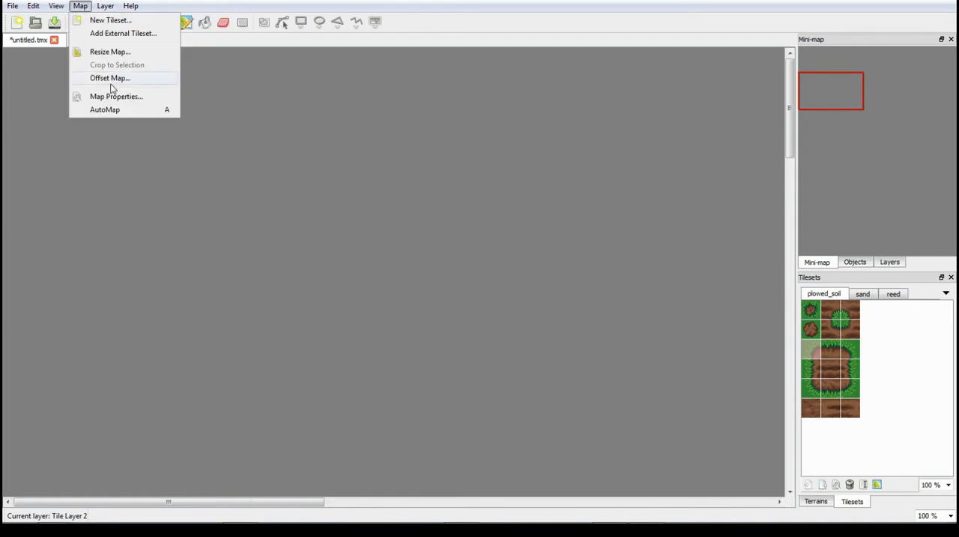
click(105, 21)
click(554, 192)
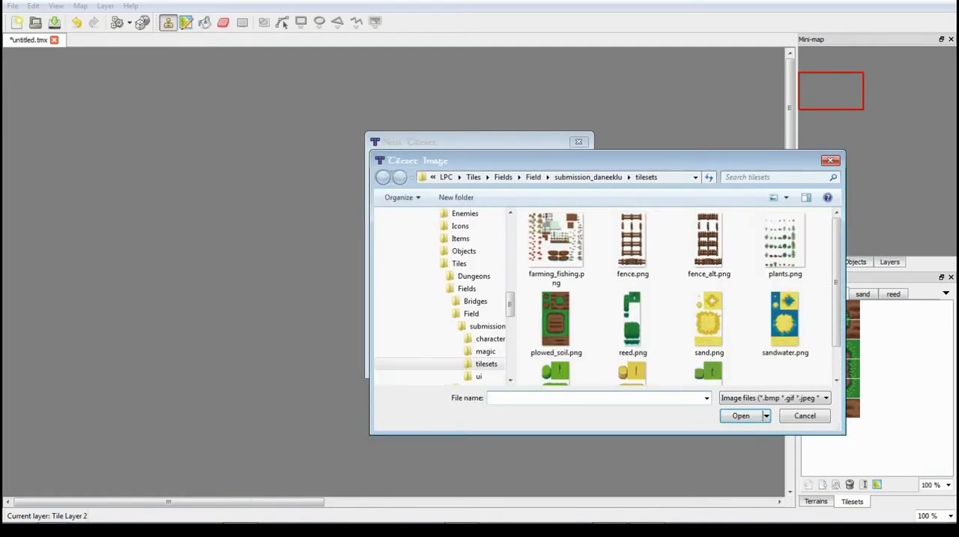
scroll(682, 297, down, 1)
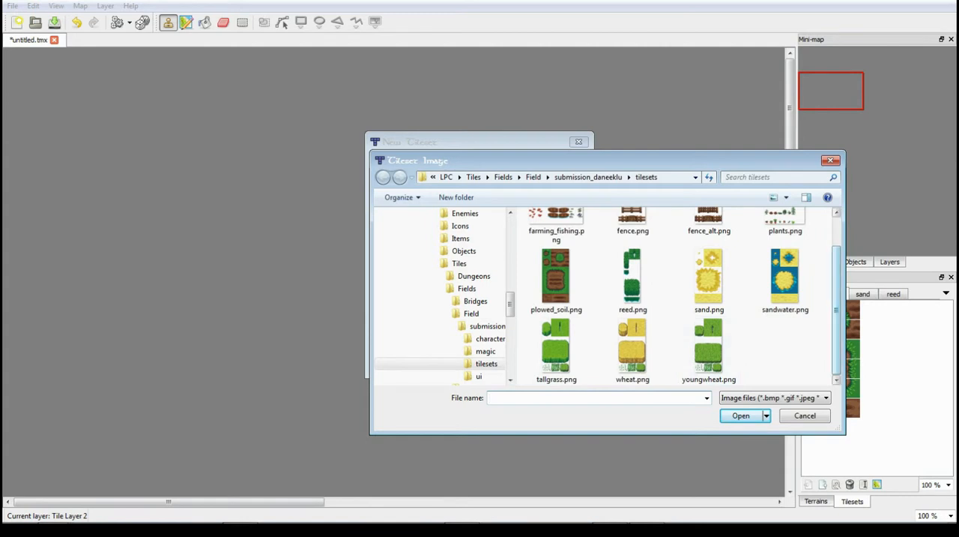
scroll(682, 296, up, 1)
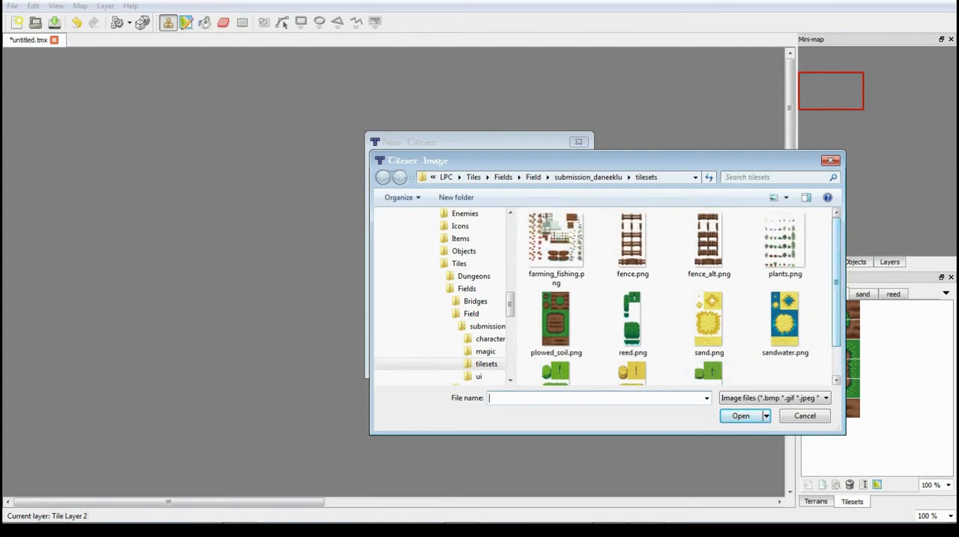
click(486, 351)
click(490, 339)
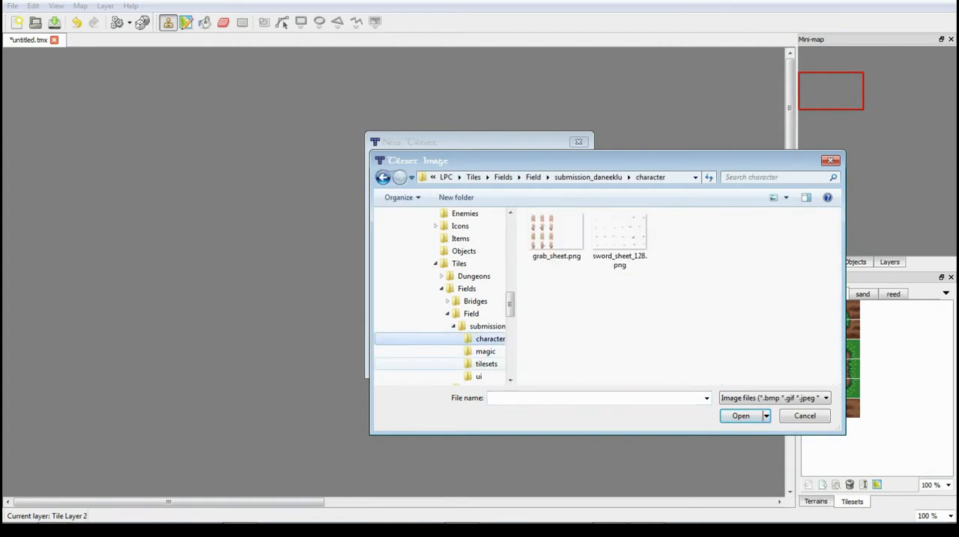
click(486, 364)
click(490, 338)
click(487, 364)
click(480, 376)
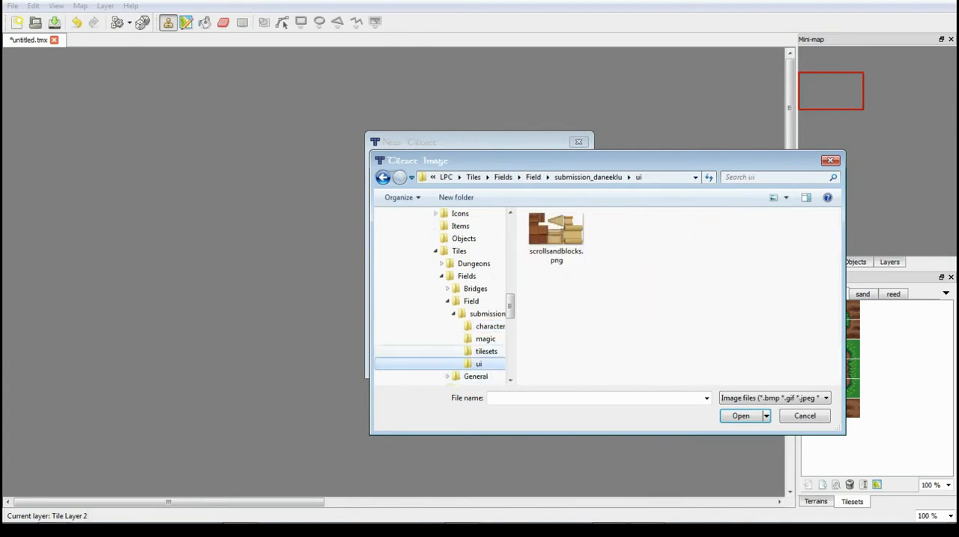
click(486, 351)
click(480, 363)
click(486, 351)
- Add grass.png from the Fields/General/LPC Base Assets/tiles folder as a tileset with 32 px tiles and display it
click(471, 300)
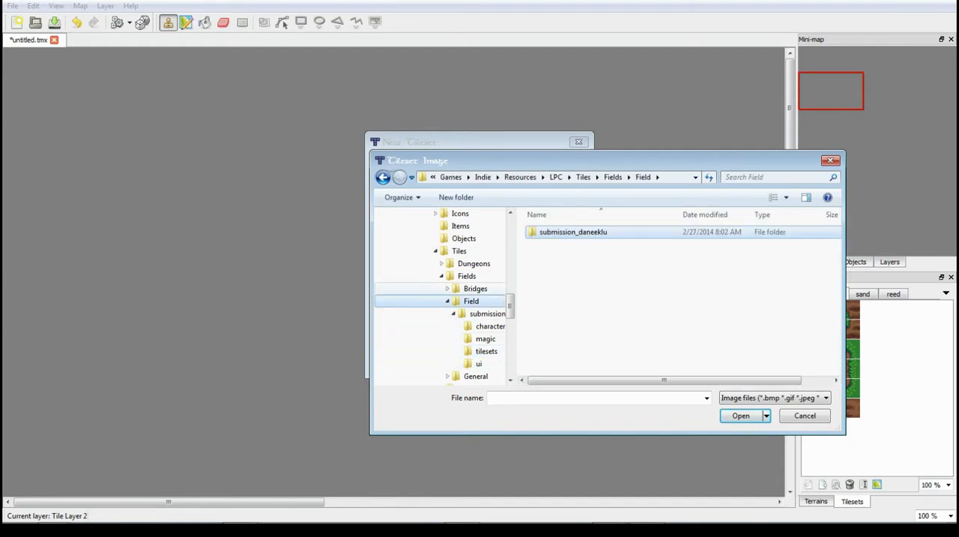
click(475, 289)
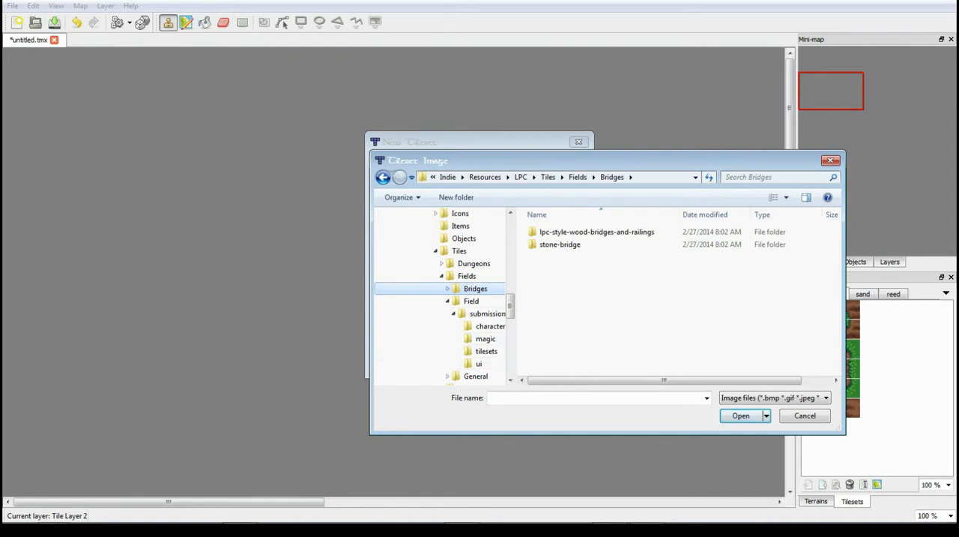
click(476, 376)
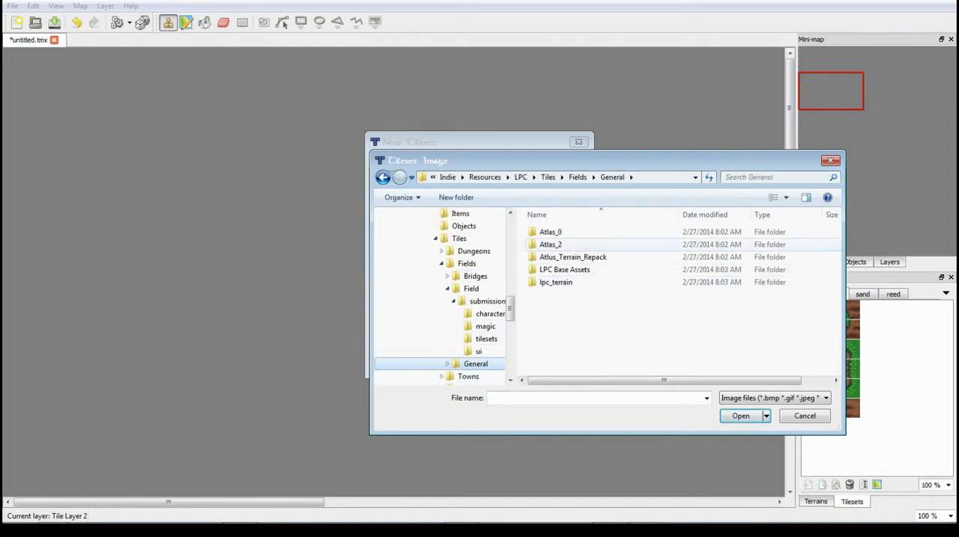
double_click(564, 269)
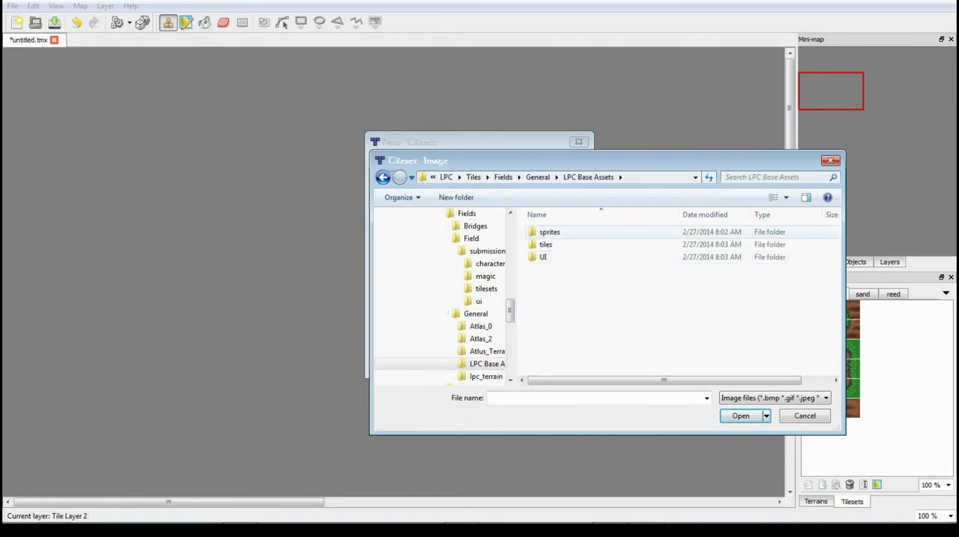
double_click(546, 244)
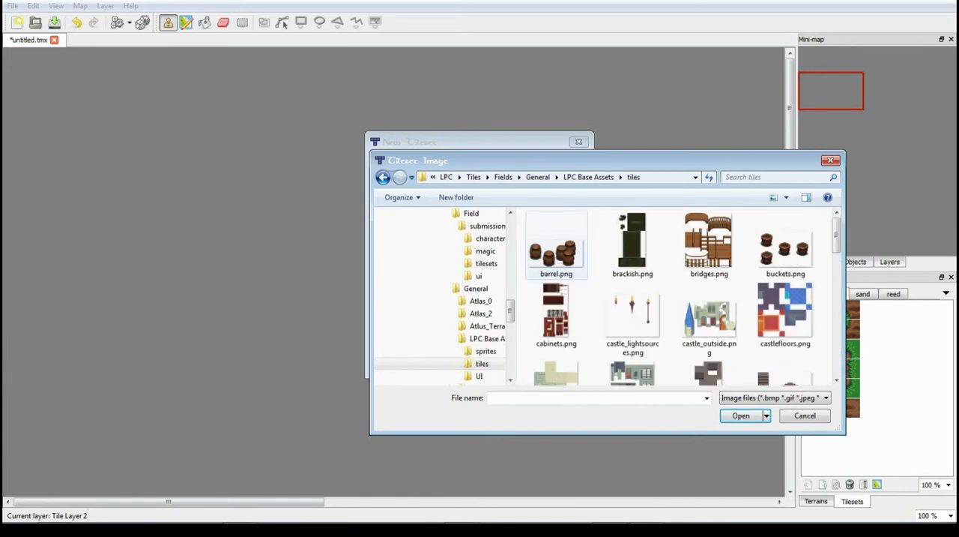
scroll(646, 262, down, 5)
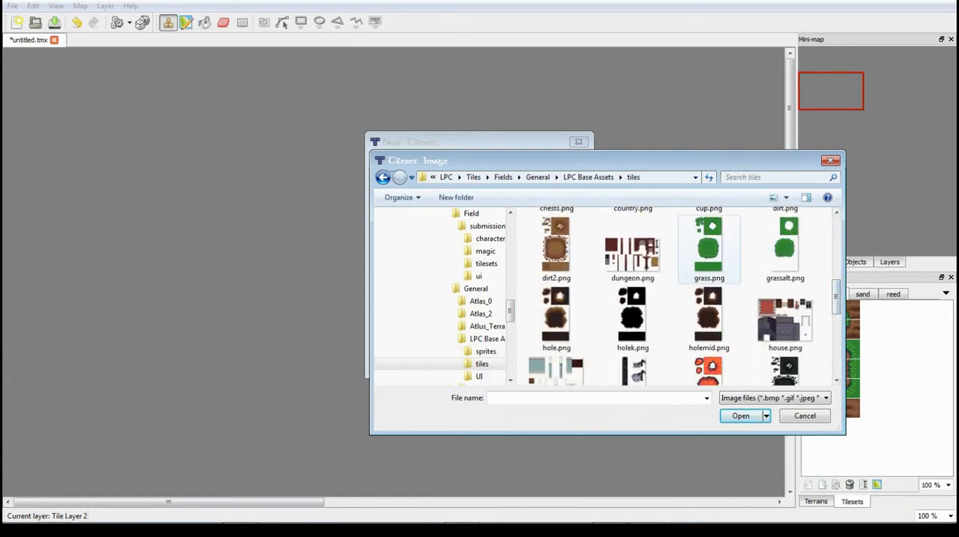
double_click(709, 247)
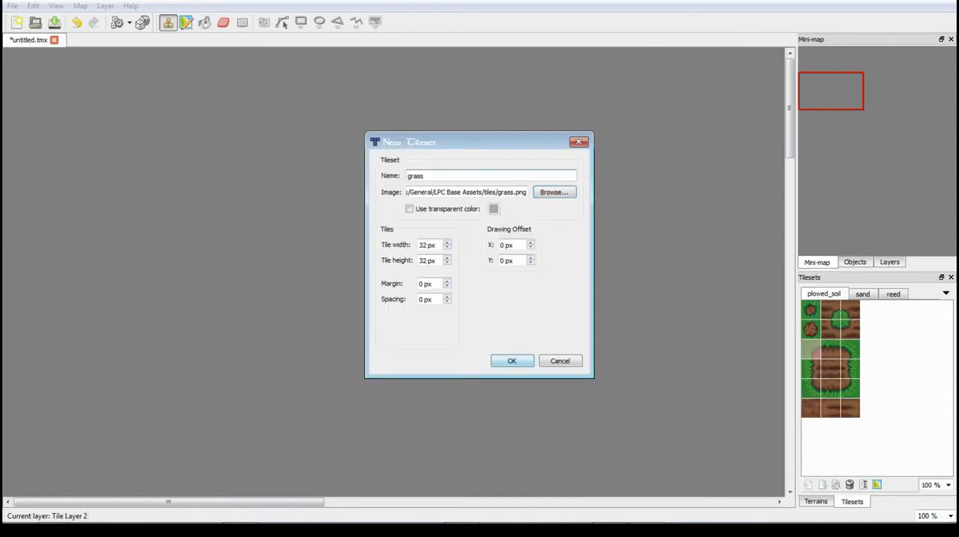
click(512, 360)
click(896, 295)
click(919, 294)
- Paint scattered freehand strokes of the plain centre grass tile across the map's upper-left area on Tile Layer 2
click(831, 369)
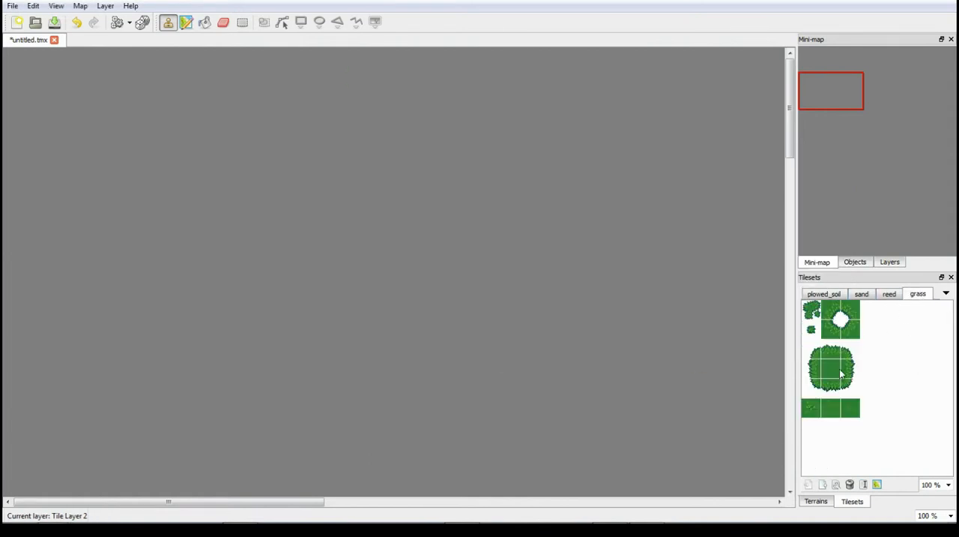
click(48, 102)
mouse_move(85, 75)
mouse_down()
mouse_move(240, 204)
mouse_move(137, 197)
mouse_up()
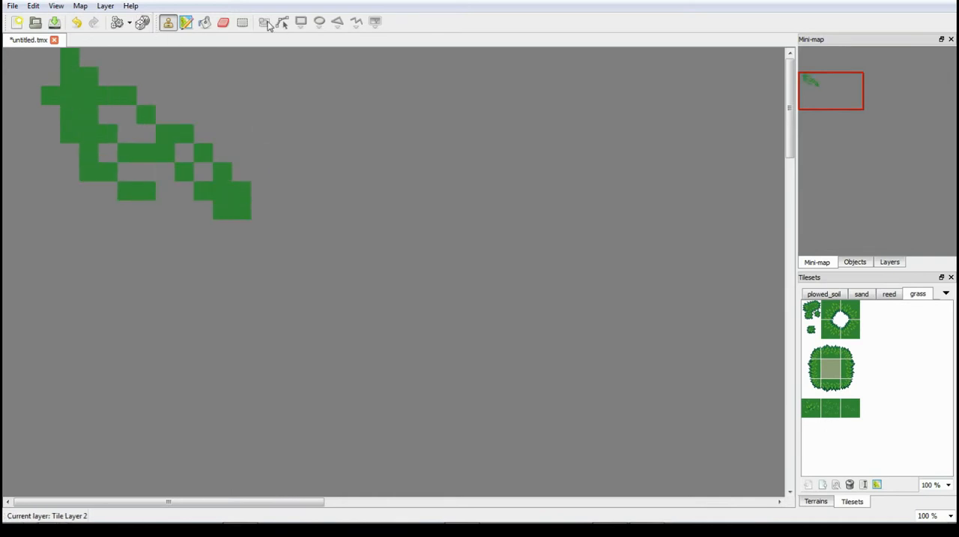
- Bucket-fill the empty area of Tile Layer 2 with the plain grass tile and stamp over the remaining gaps
click(205, 22)
click(337, 194)
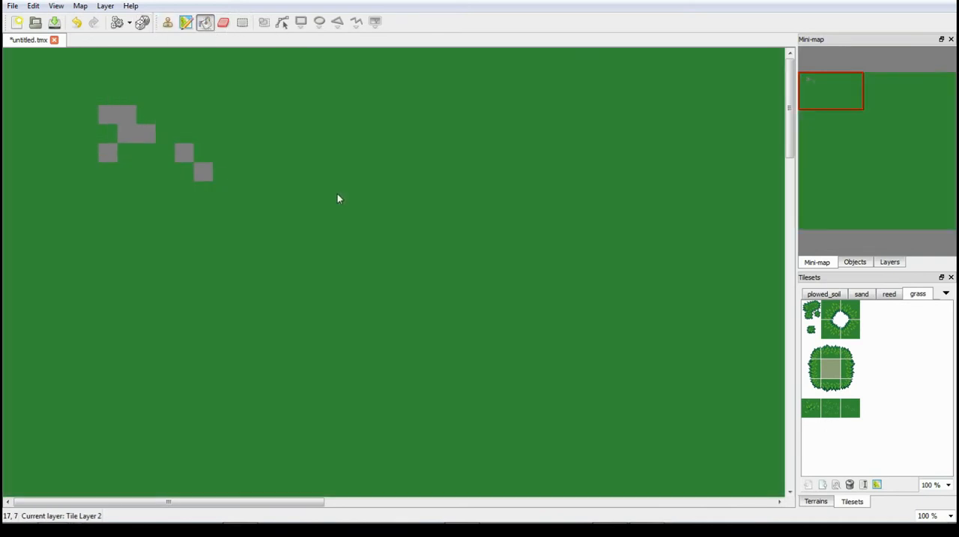
click(168, 22)
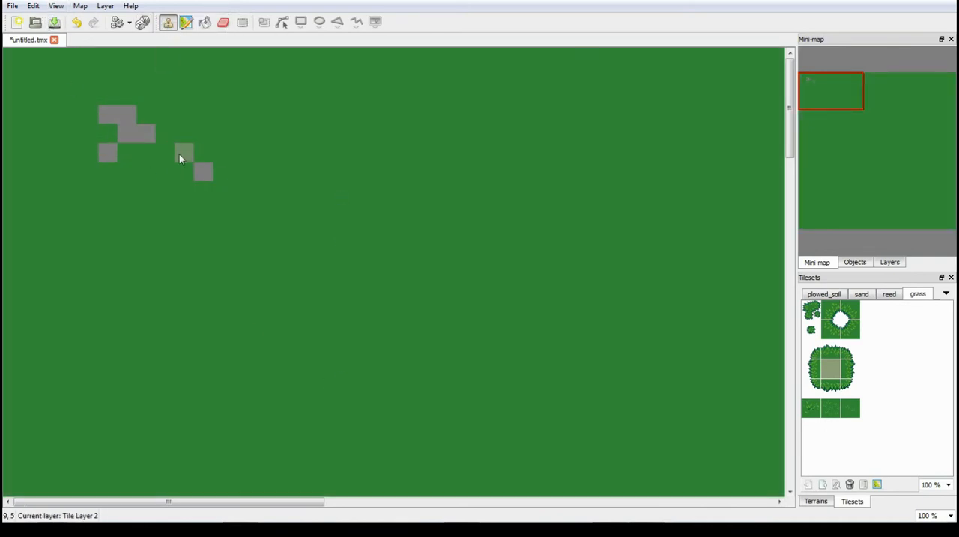
click(186, 23)
key(b)
mouse_move(124, 116)
mouse_down()
mouse_move(148, 167)
mouse_move(174, 147)
mouse_up()
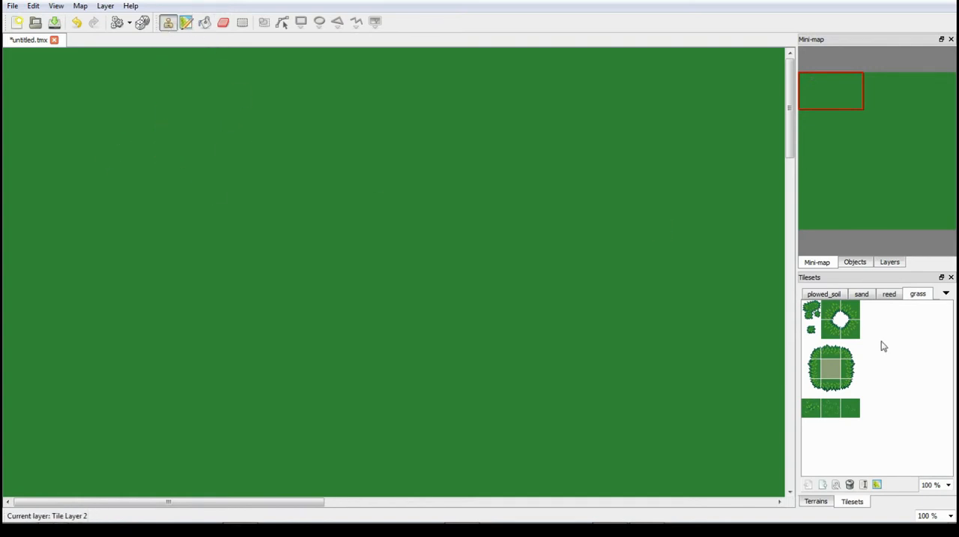
drag(792, 147, 768, 126)
click(813, 307)
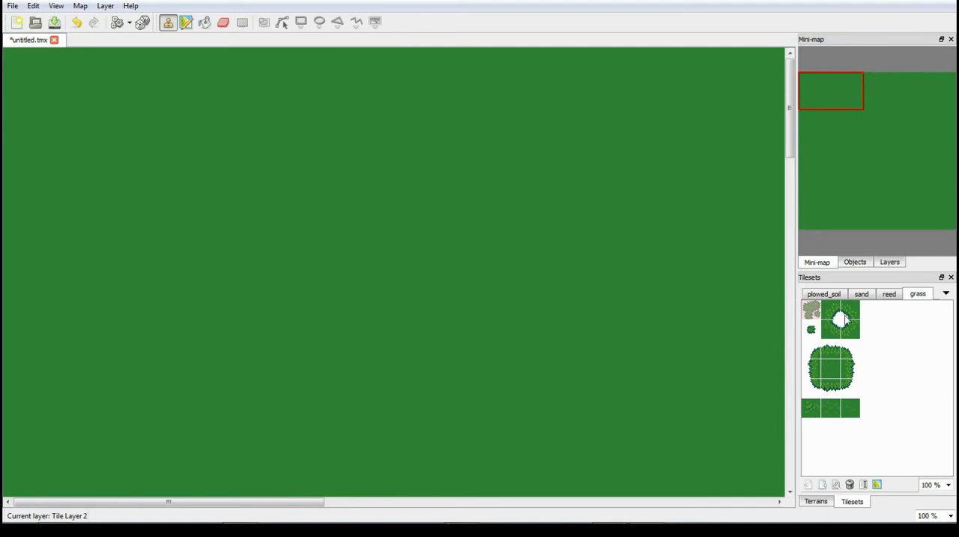
click(826, 332)
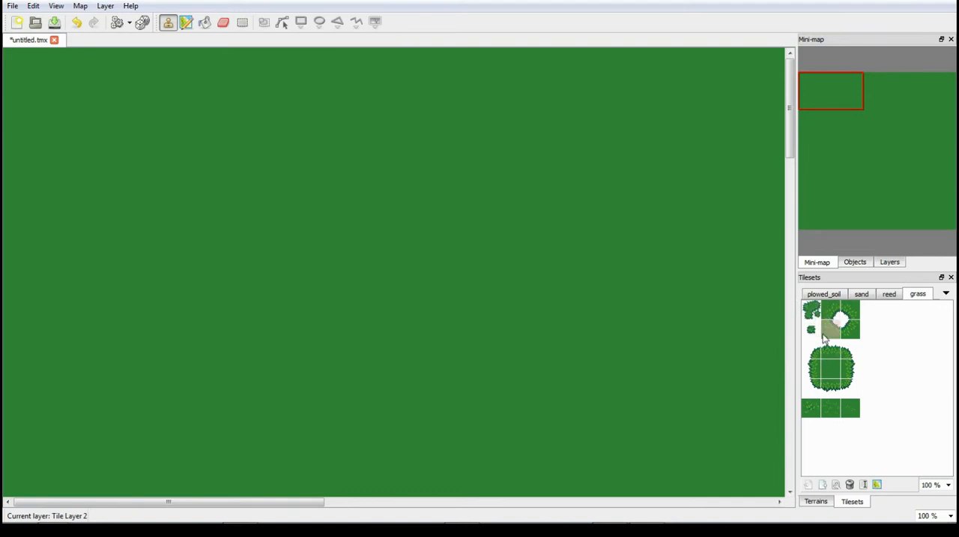
click(839, 314)
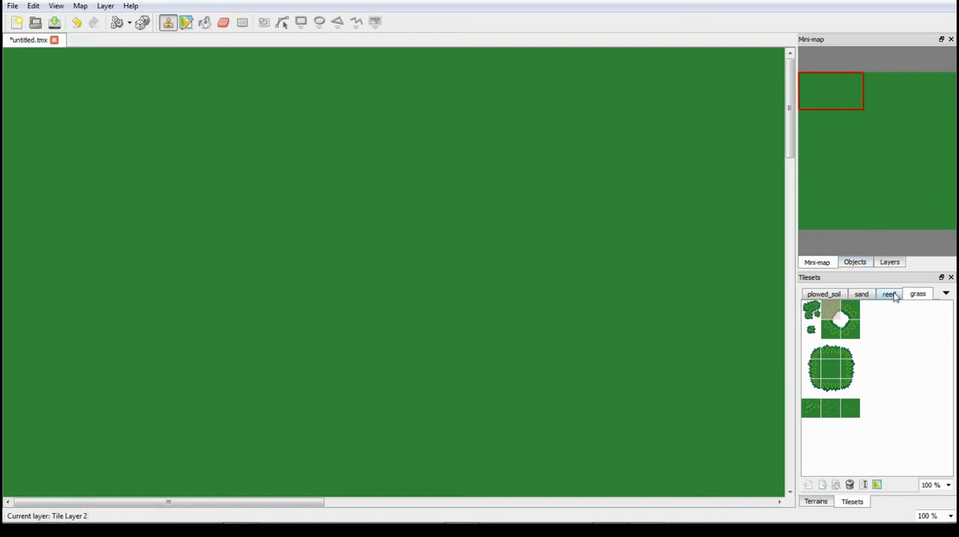
- Add watergrass.png from the LPC Base Assets/tiles folder as a new tileset with 32 px tiles
click(105, 7)
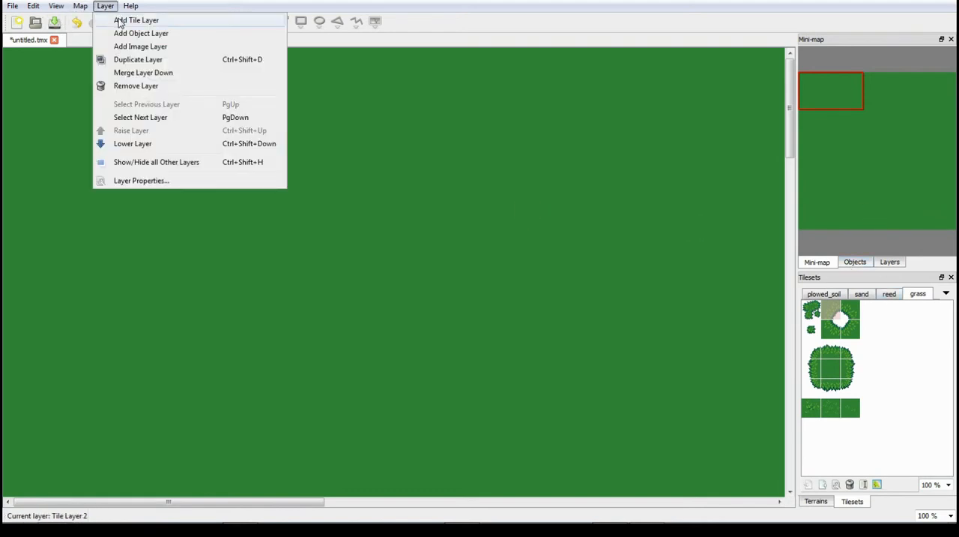
mouse_move(80, 6)
click(94, 20)
click(555, 192)
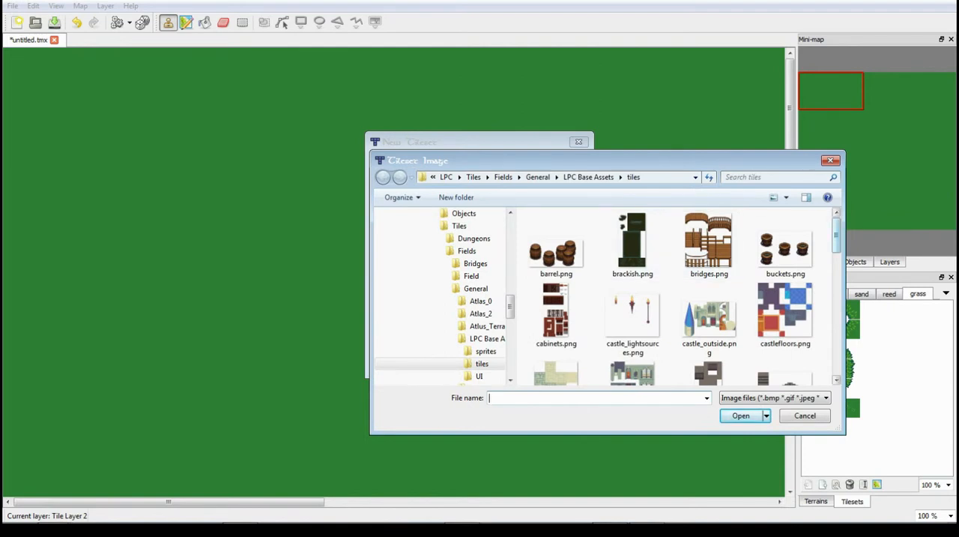
scroll(686, 296, down, 2)
scroll(686, 296, down, 3)
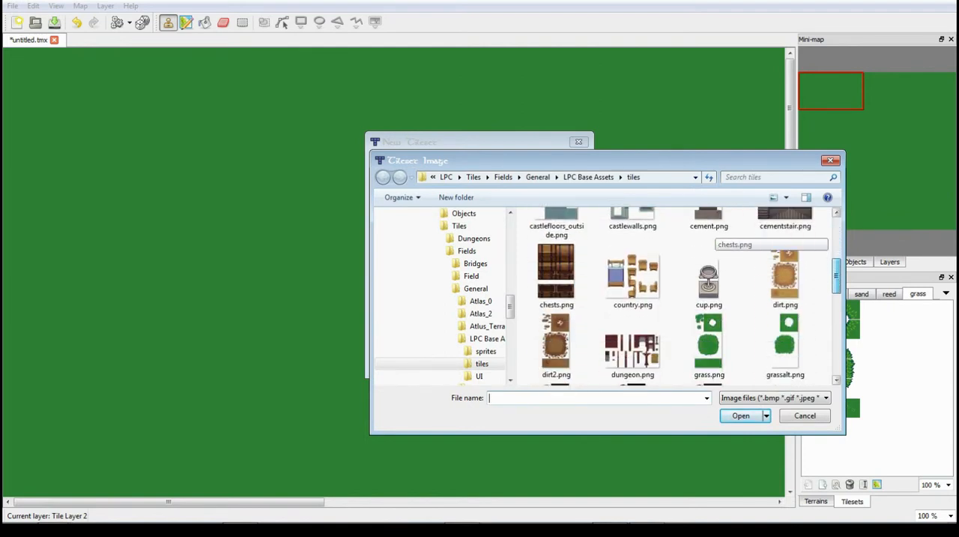
scroll(709, 268, down, 5)
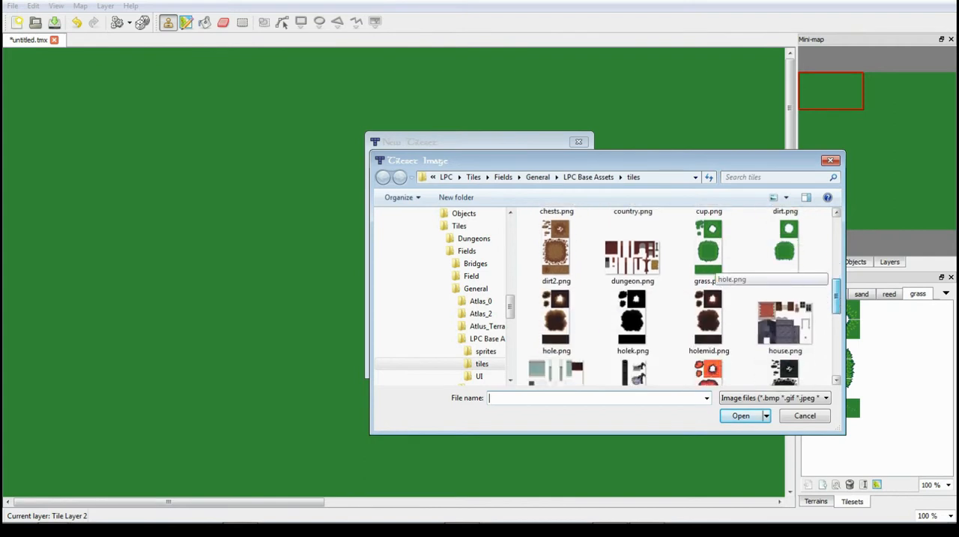
scroll(709, 268, down, 3)
scroll(710, 268, down, 5)
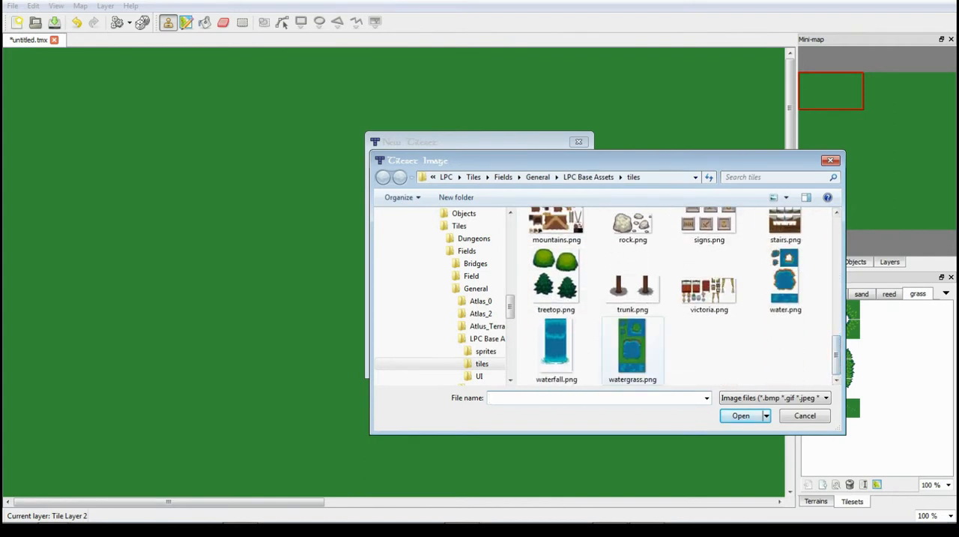
click(633, 349)
click(742, 416)
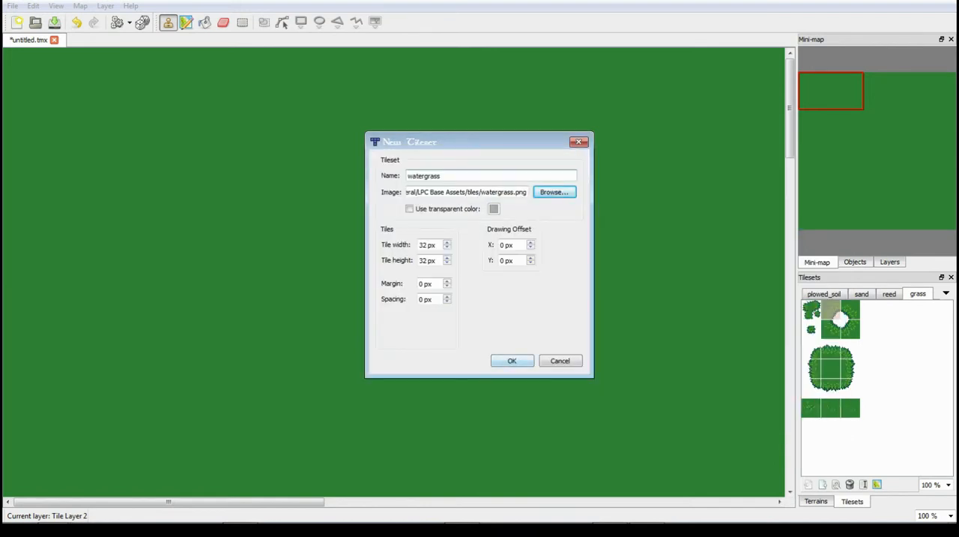
click(512, 360)
- Display the watergrass tileset and paint a straight upper lake bank on Tile Layer 2, with a rounded corner tile at each end
click(936, 293)
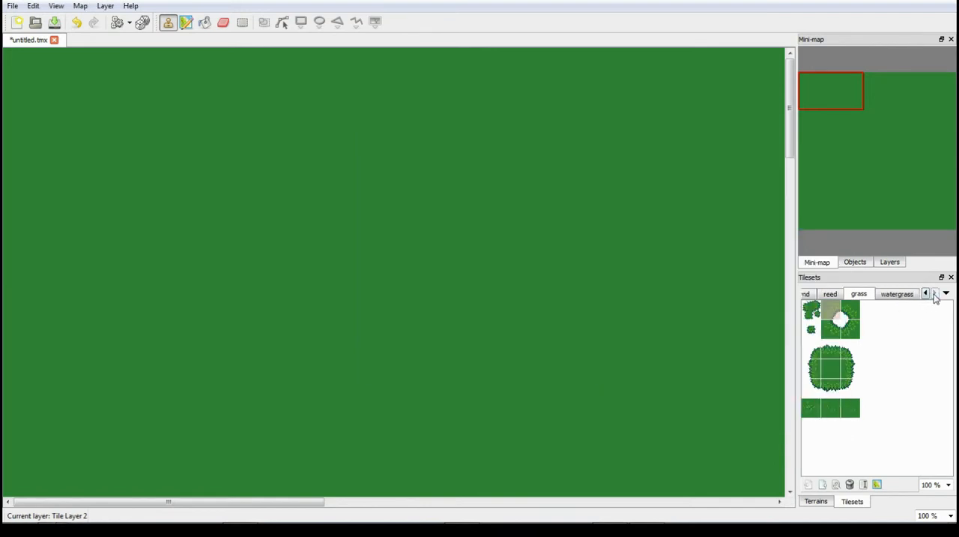
click(935, 294)
click(948, 296)
click(948, 296)
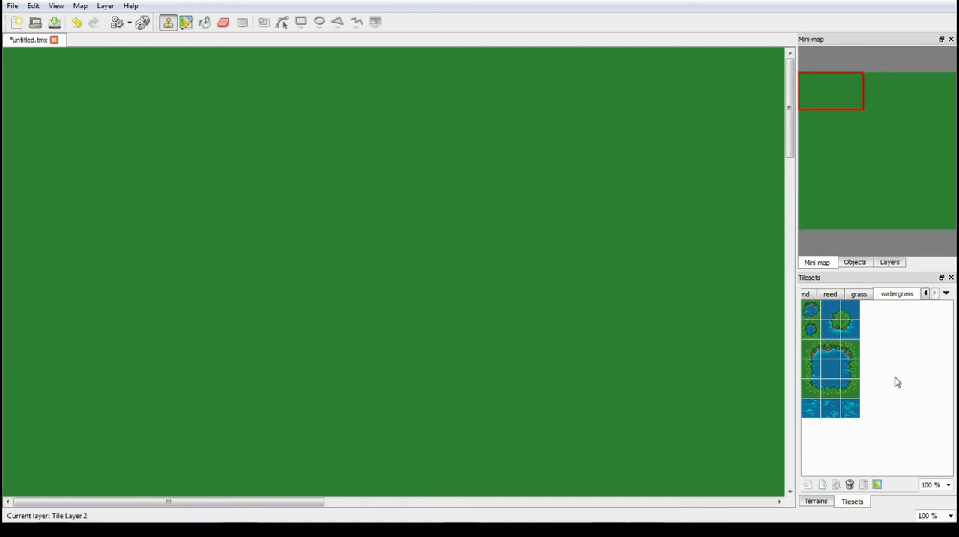
click(810, 351)
click(398, 194)
click(830, 350)
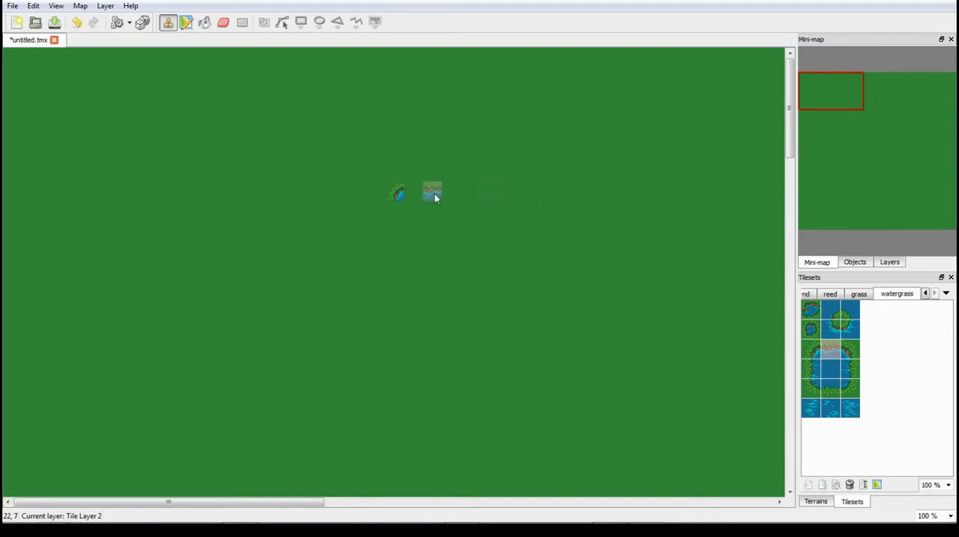
drag(423, 193, 553, 193)
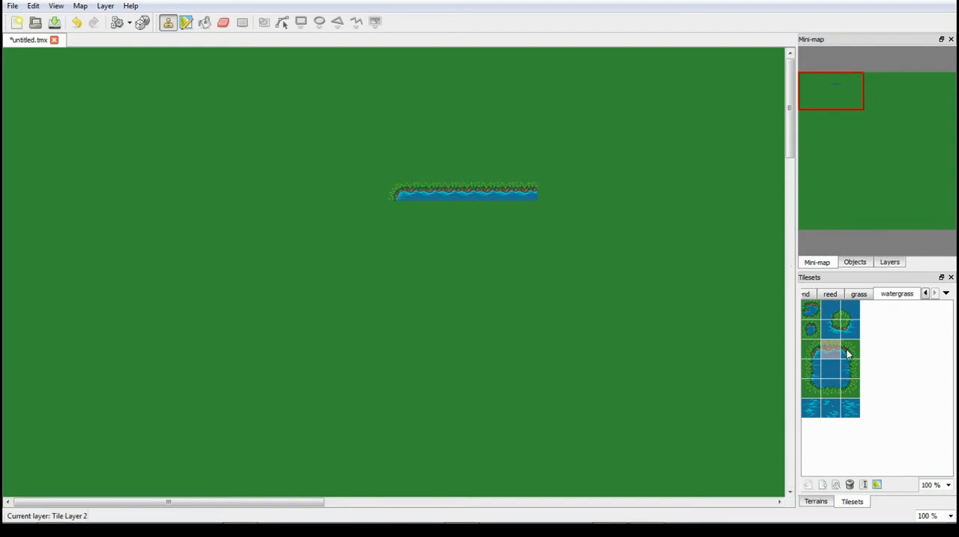
click(849, 350)
click(555, 194)
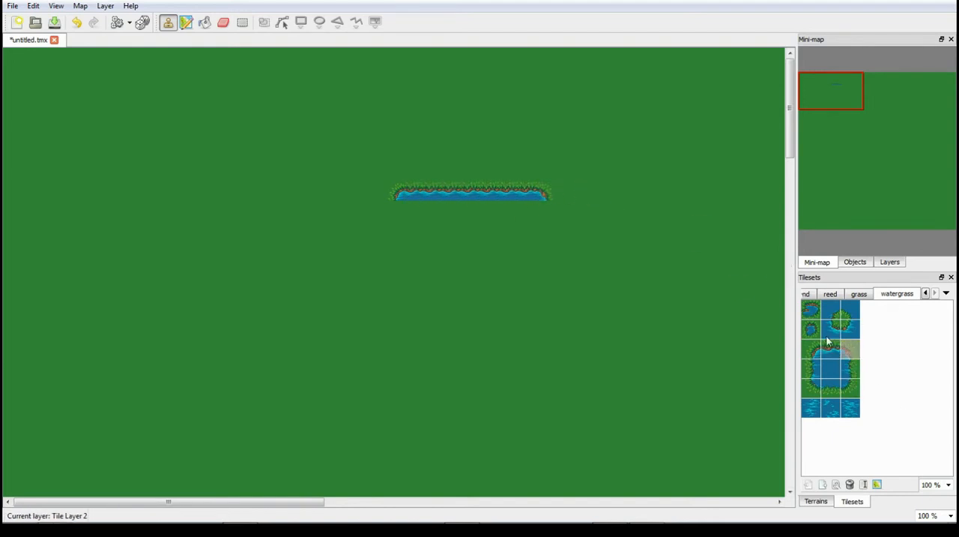
- Stamp an inner corner tile below the bank's right end and continue the upper bank to the right, one row lower
click(850, 317)
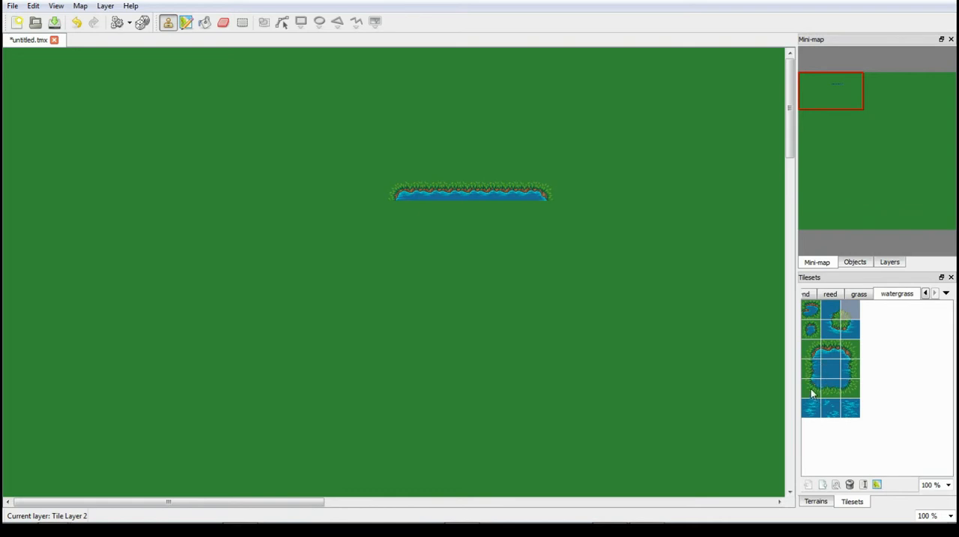
click(836, 332)
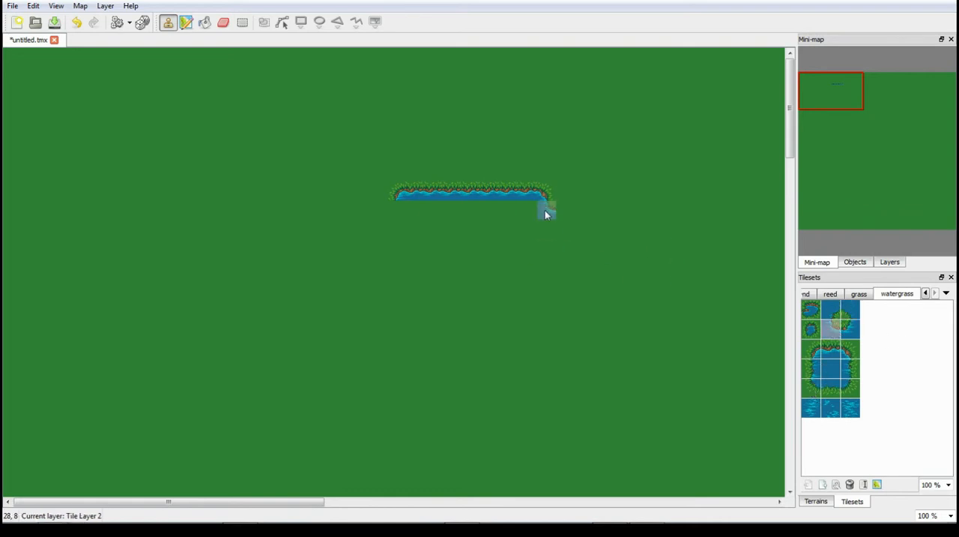
click(546, 210)
click(833, 348)
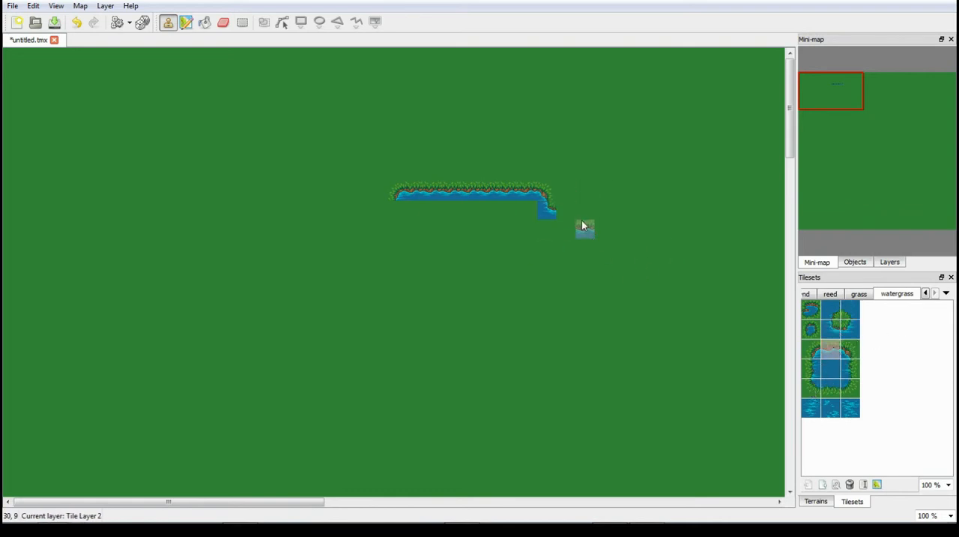
drag(581, 212, 742, 211)
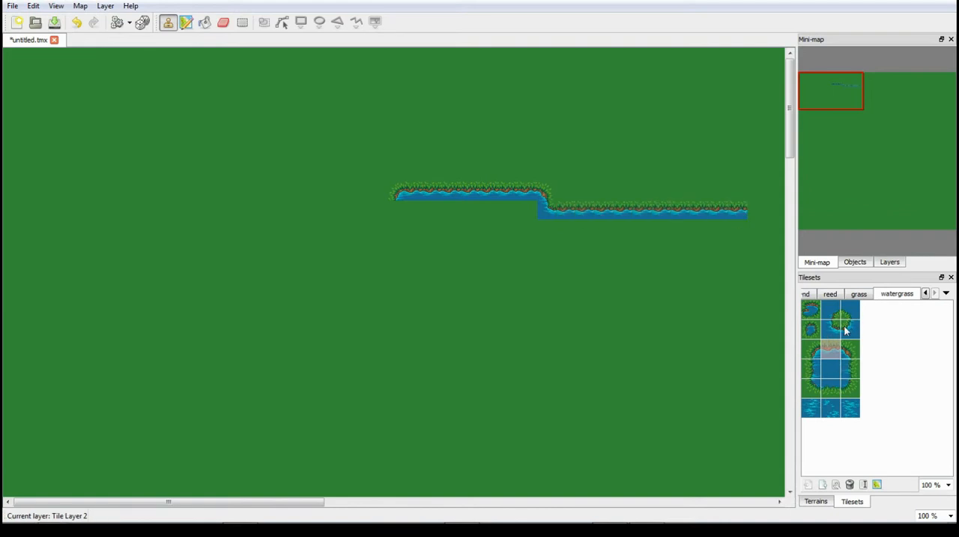
- Paint a large body of plain water below the lake's upper bank using the centre watergrass tile
click(832, 368)
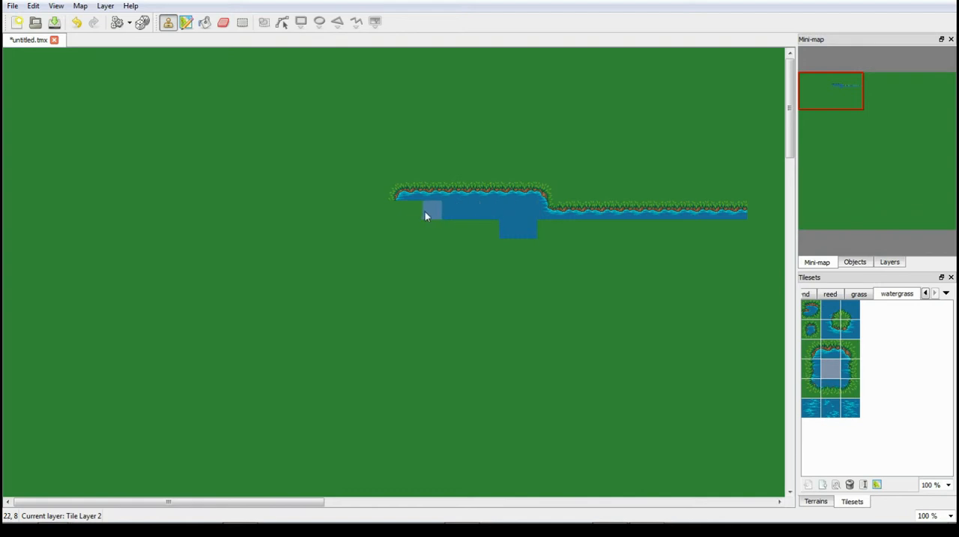
mouse_move(425, 212)
mouse_down()
mouse_move(477, 254)
mouse_move(454, 261)
mouse_move(543, 241)
mouse_up()
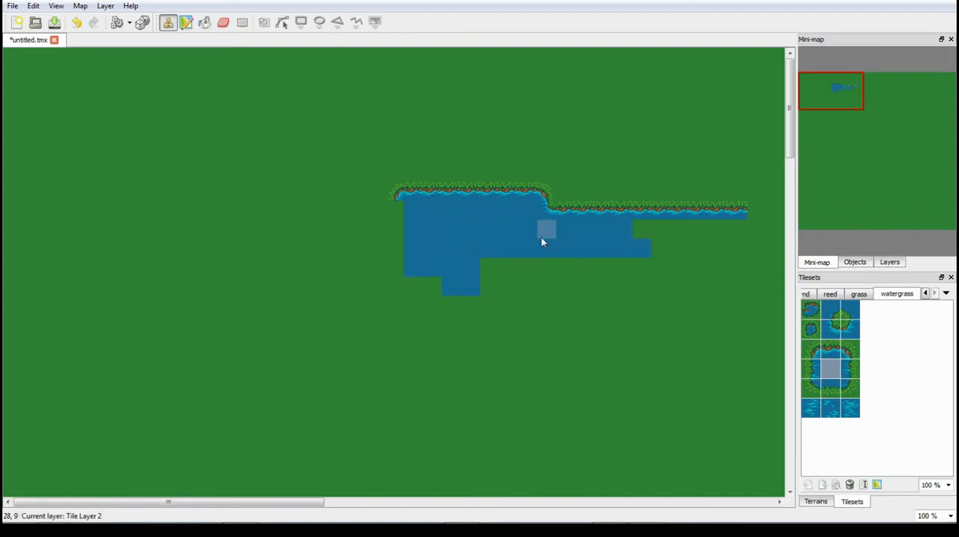
mouse_move(709, 237)
mouse_down()
mouse_move(671, 262)
mouse_move(696, 264)
mouse_move(522, 311)
mouse_move(539, 356)
mouse_move(486, 369)
mouse_move(675, 366)
mouse_move(587, 305)
mouse_move(587, 244)
mouse_up()
mouse_move(613, 362)
mouse_down()
mouse_move(700, 340)
mouse_move(739, 285)
mouse_move(626, 373)
mouse_move(564, 381)
mouse_up()
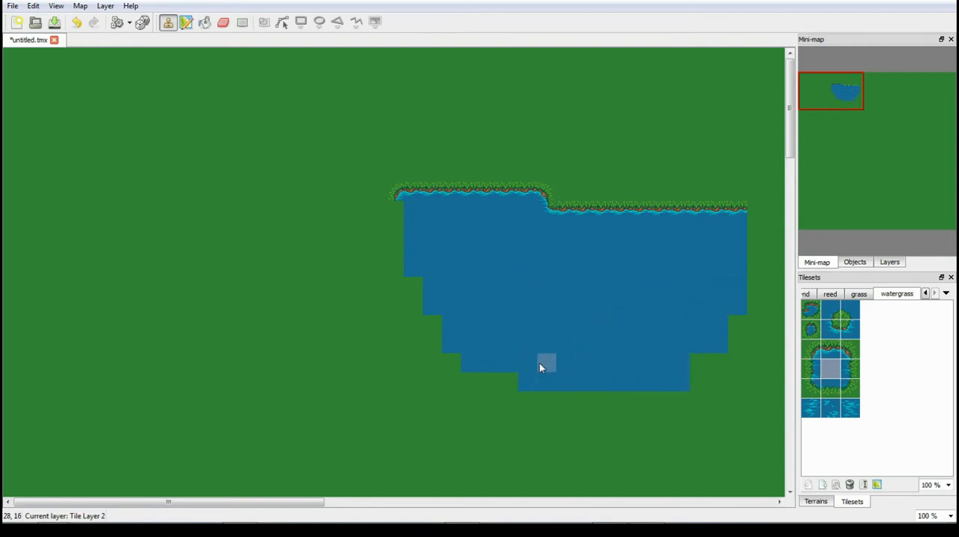
click(14, 7)
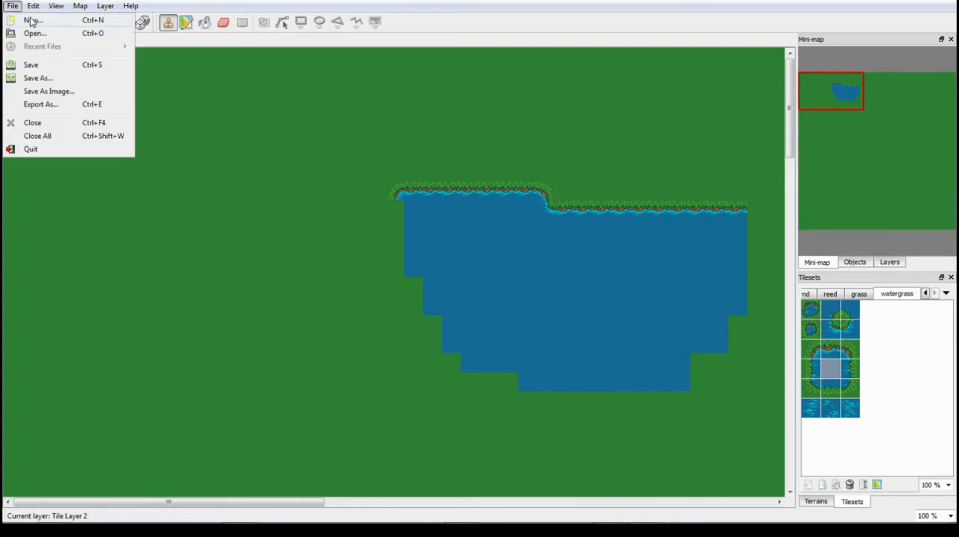
mouse_move(91, 9)
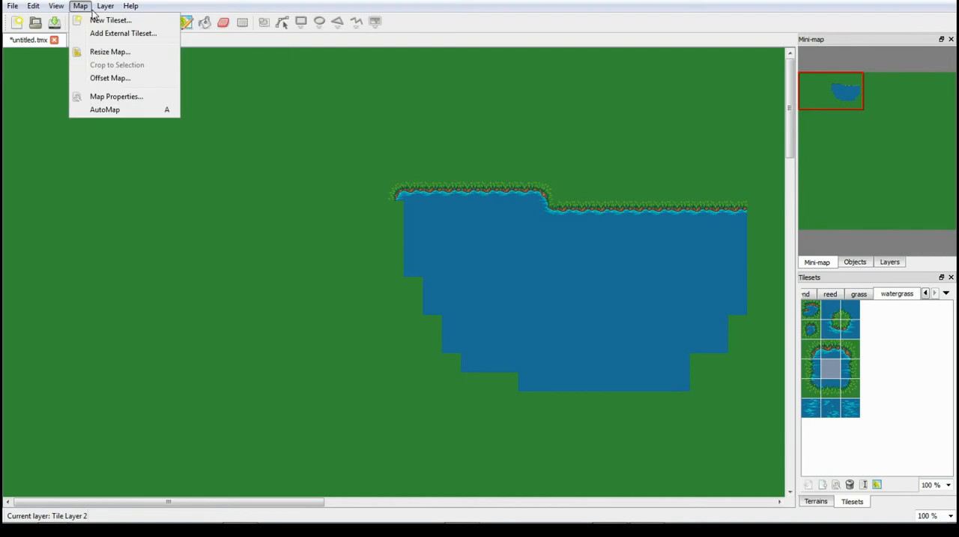
mouse_move(5, 6)
click(146, 7)
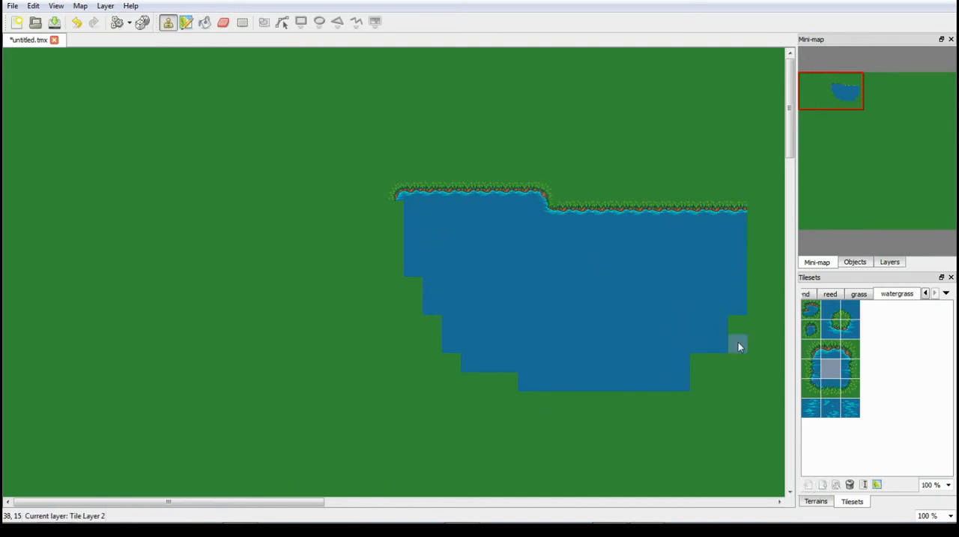
- Add an inner corner and side edge tile at the bank's left end and extend the upper bank further left
click(850, 329)
click(390, 225)
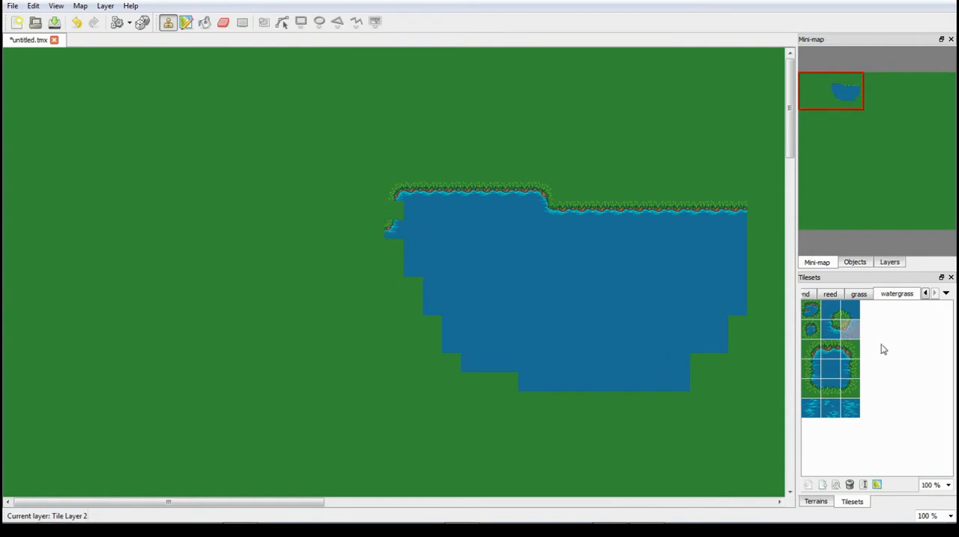
click(821, 366)
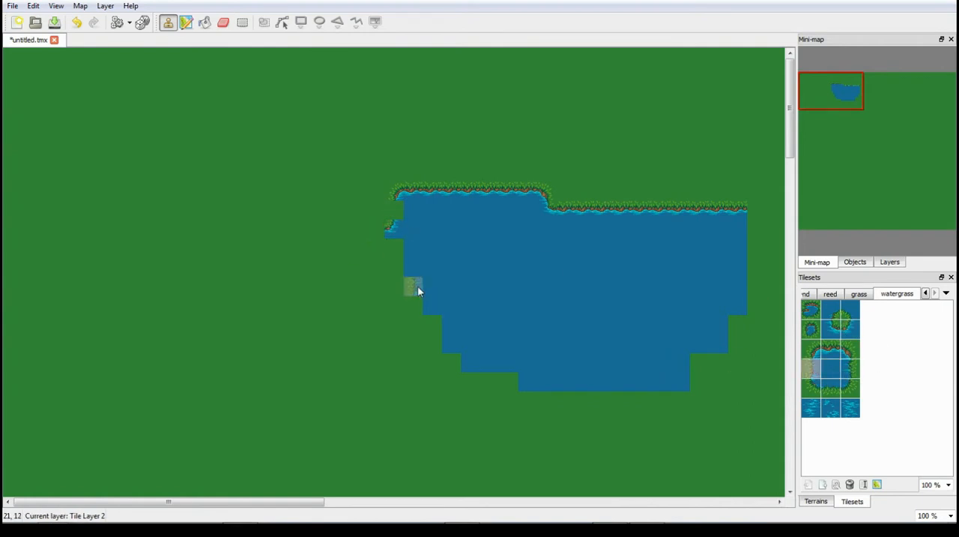
click(832, 348)
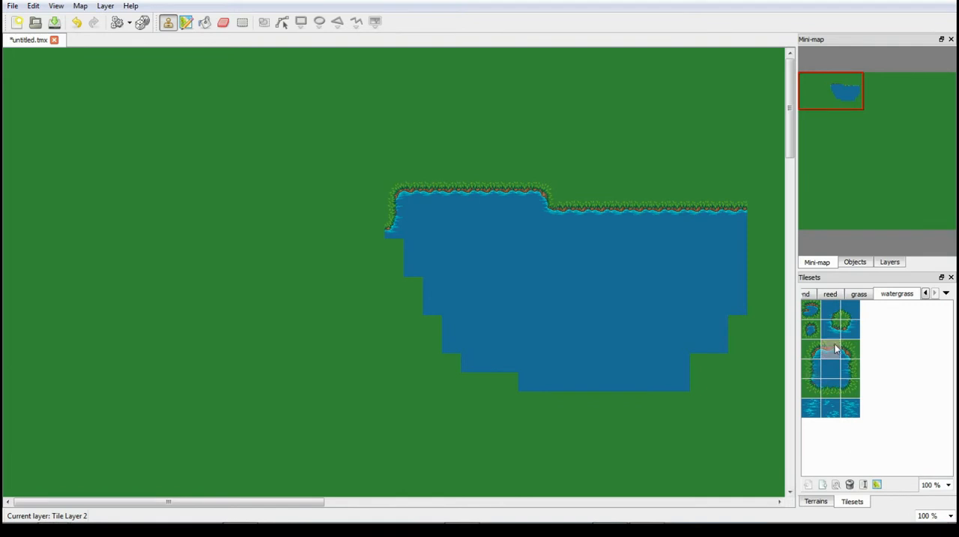
click(374, 231)
drag(360, 235, 258, 232)
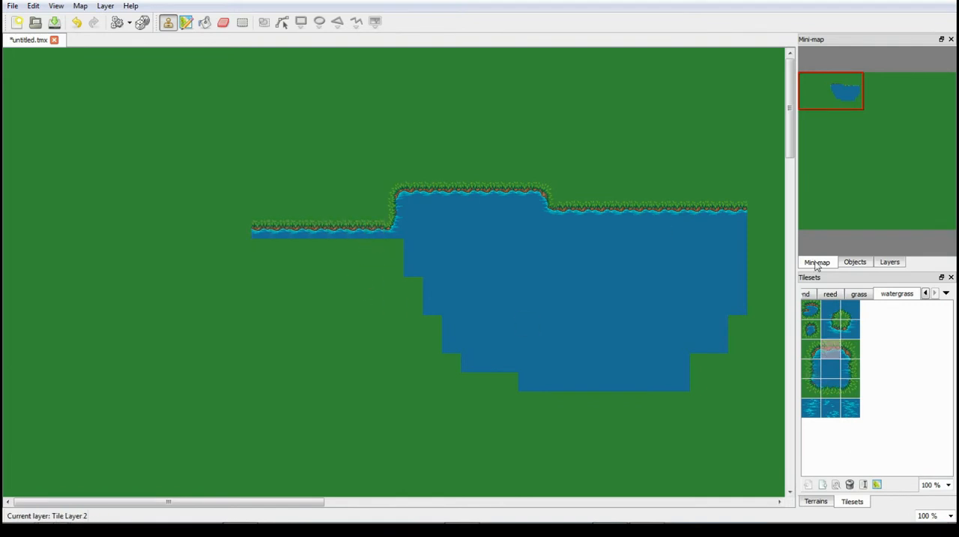
- Extend the plain water under the new left bank and along the lake's lower and right sides
click(824, 375)
mouse_move(395, 269)
mouse_down()
mouse_move(222, 250)
mouse_move(242, 272)
mouse_move(342, 310)
mouse_move(387, 315)
mouse_move(433, 372)
mouse_move(536, 418)
mouse_move(664, 405)
mouse_move(544, 410)
mouse_up()
mouse_move(611, 431)
mouse_down()
mouse_move(598, 428)
mouse_move(652, 404)
mouse_move(715, 310)
mouse_up()
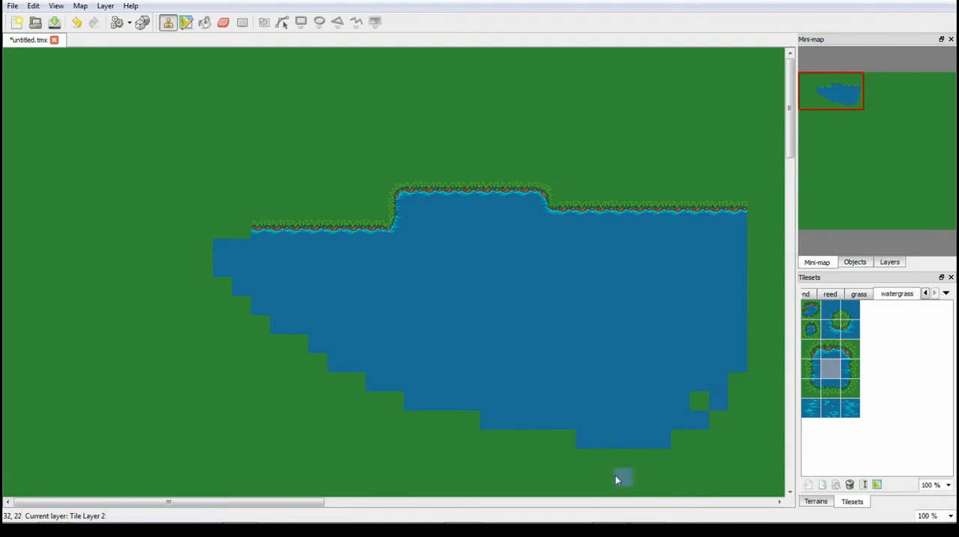
- Look through the grass and reed tilesets and preview the narrow reed column over the lake's right side
drag(308, 501, 435, 509)
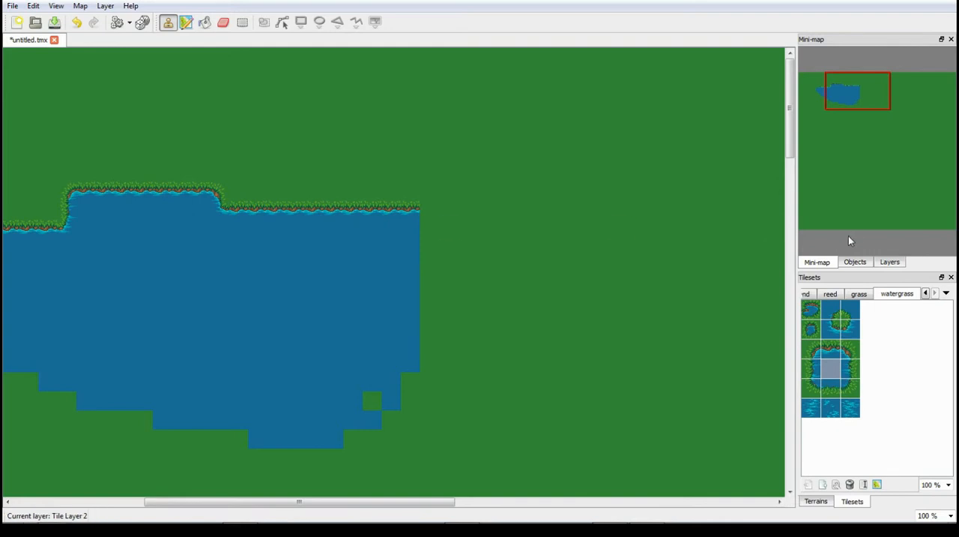
click(859, 293)
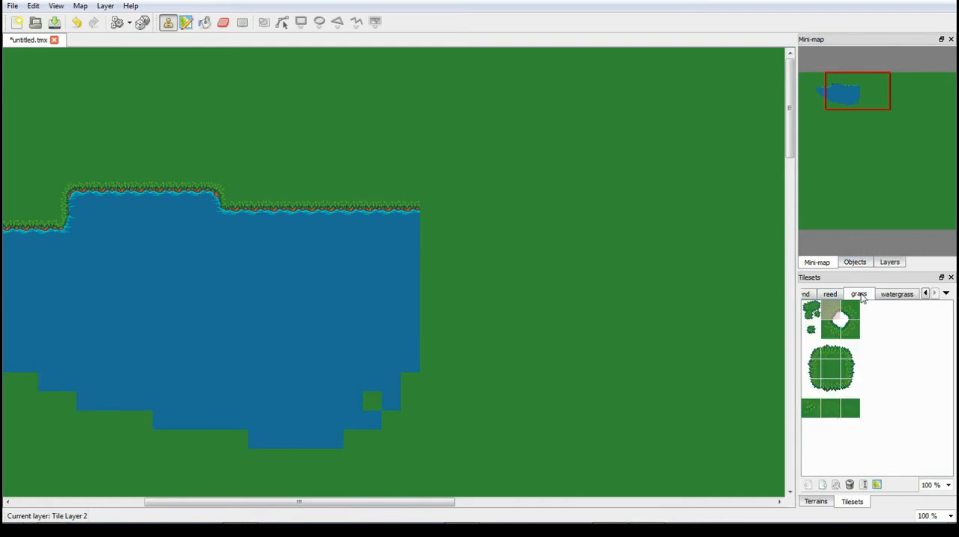
click(830, 294)
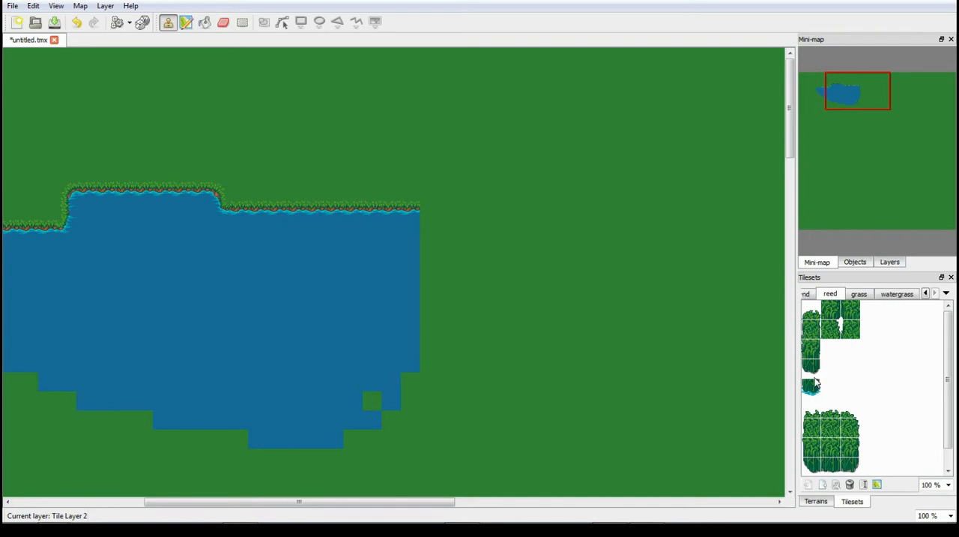
drag(811, 308, 811, 371)
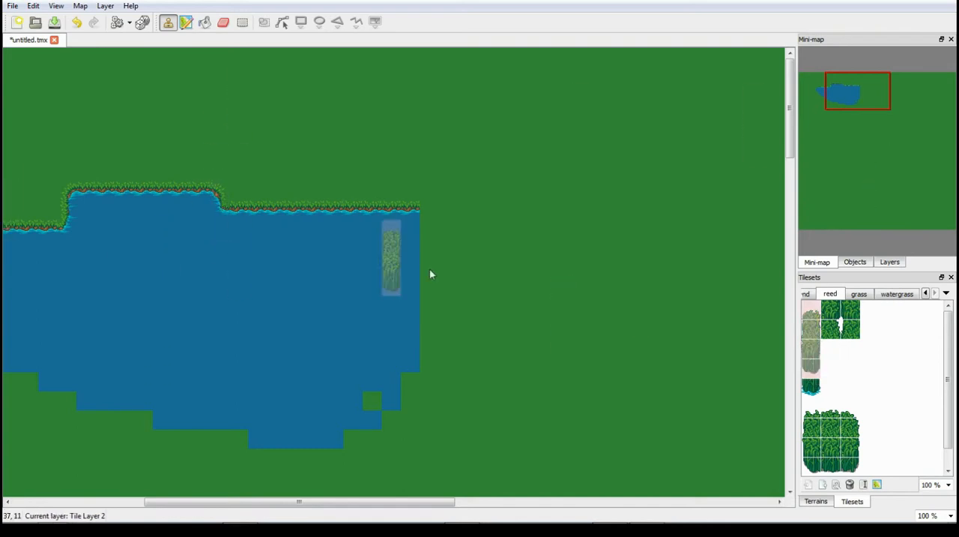
click(869, 372)
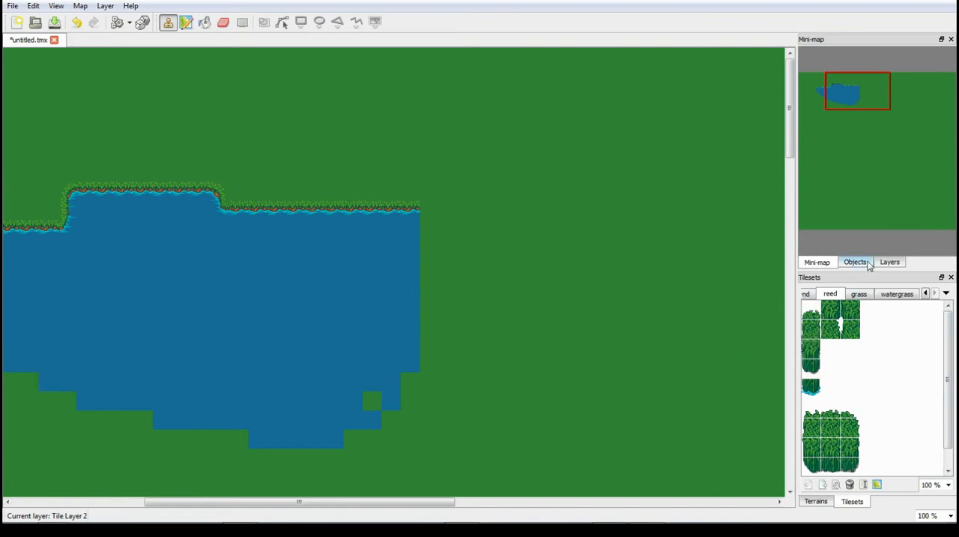
- Check the map's layers by toggling their visibility, and remove Tile Layer 1
click(890, 262)
right_click(857, 167)
click(824, 81)
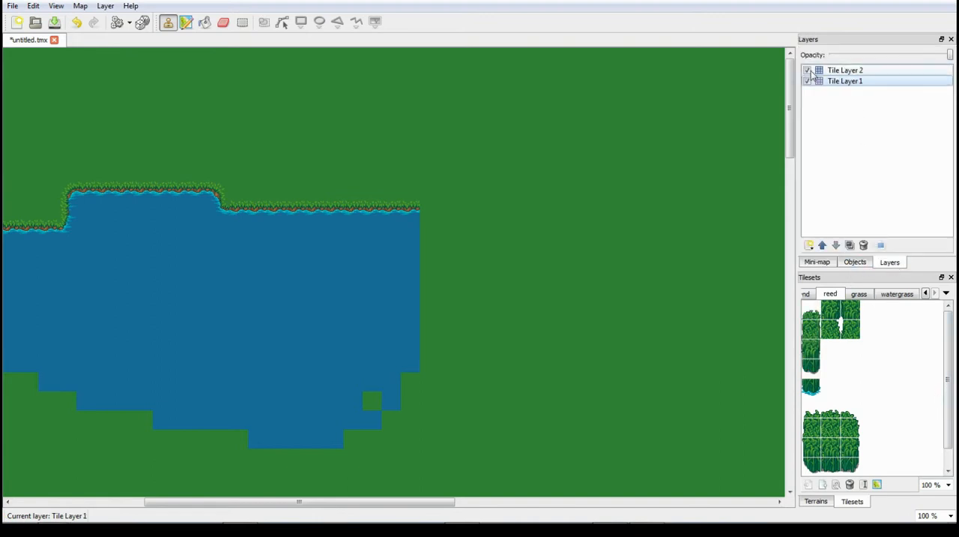
click(808, 80)
click(808, 81)
click(808, 81)
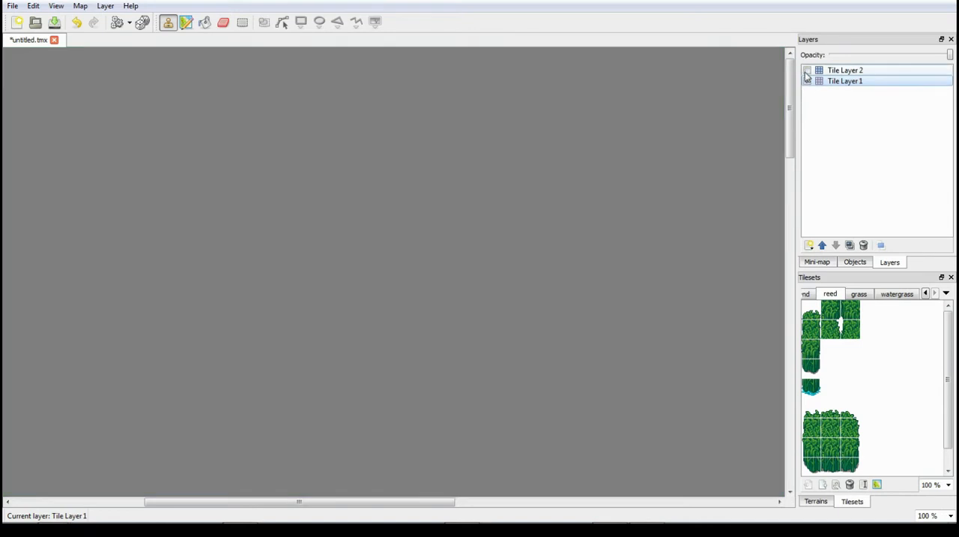
click(808, 81)
right_click(841, 82)
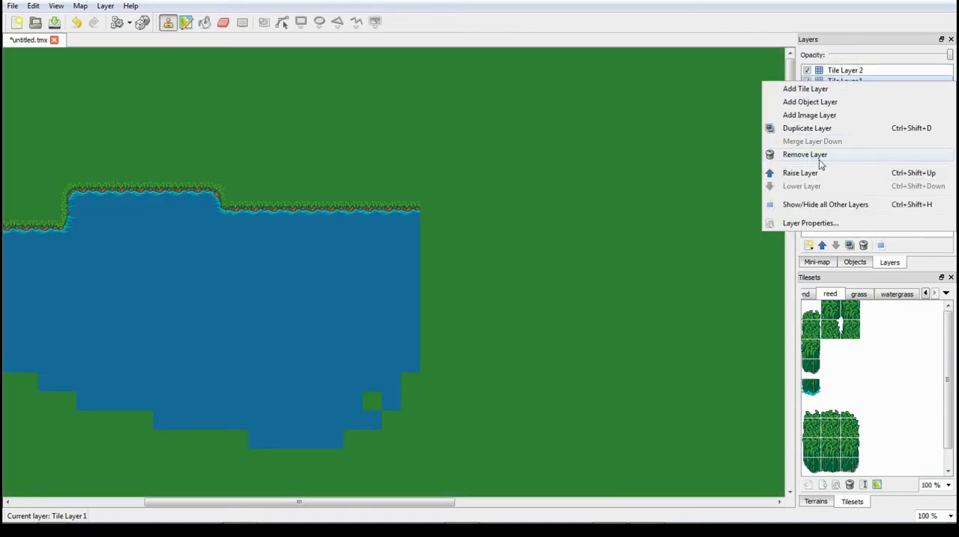
click(805, 154)
- Rename the remaining tile layer to Field
right_click(849, 72)
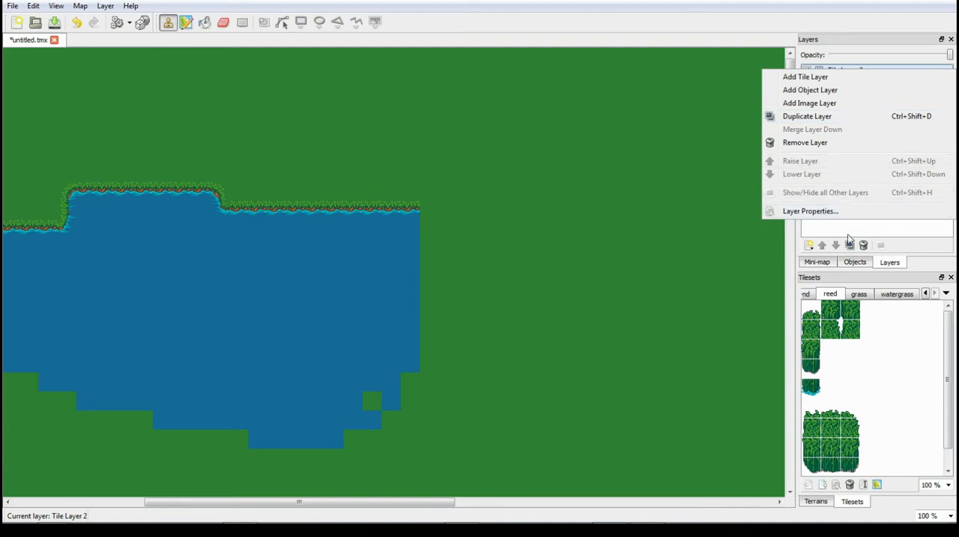
click(869, 79)
double_click(873, 70)
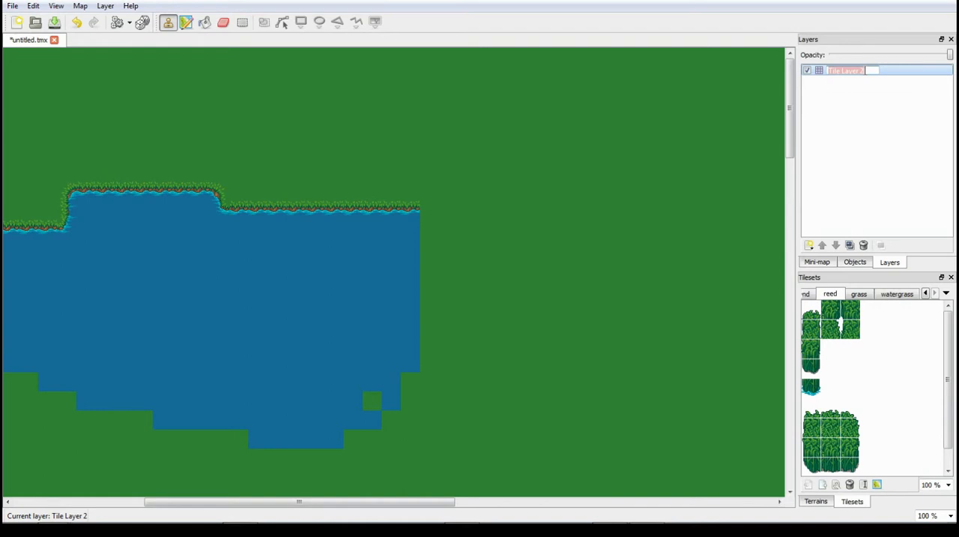
text(Field)
key(Return)
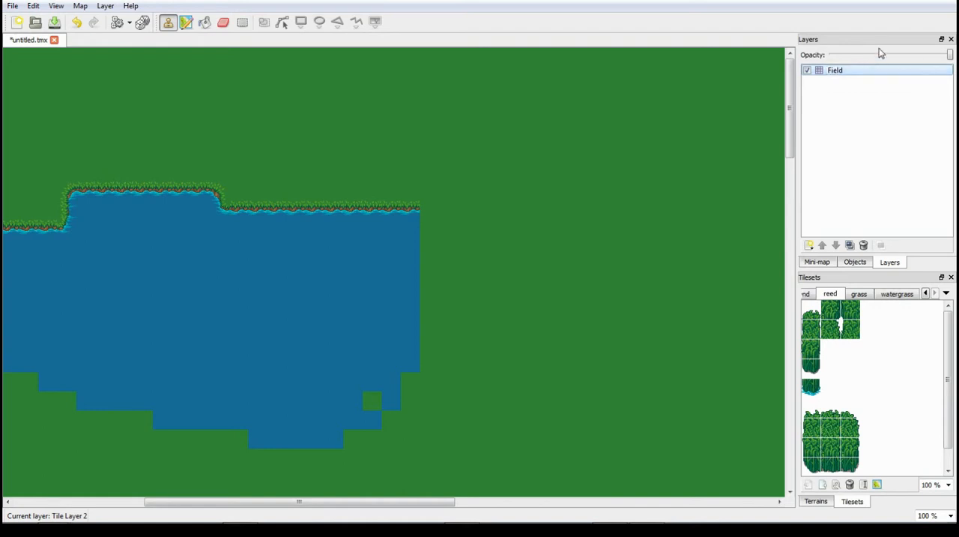
- Add a new tile layer above Field and name it Reeds
right_click(851, 116)
click(874, 119)
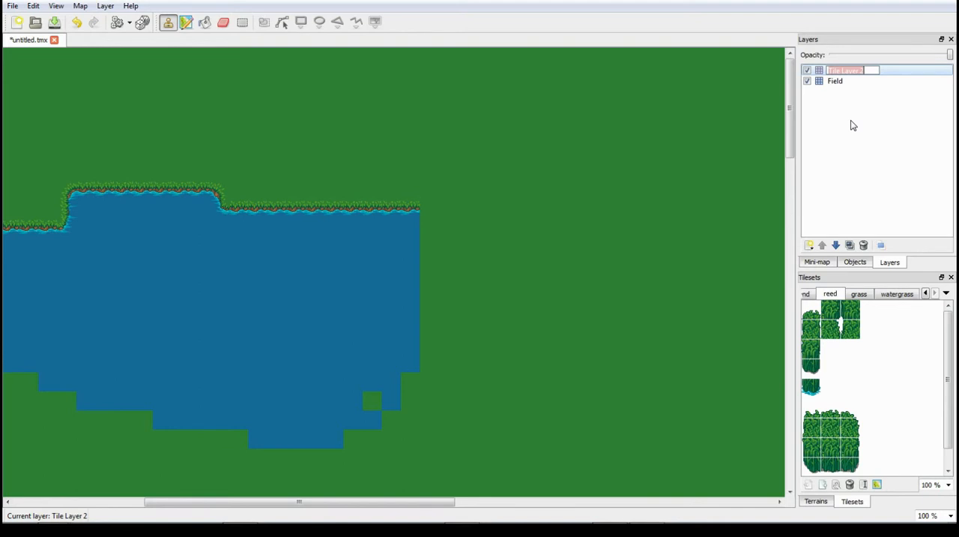
text(Reeds)
key(Return)
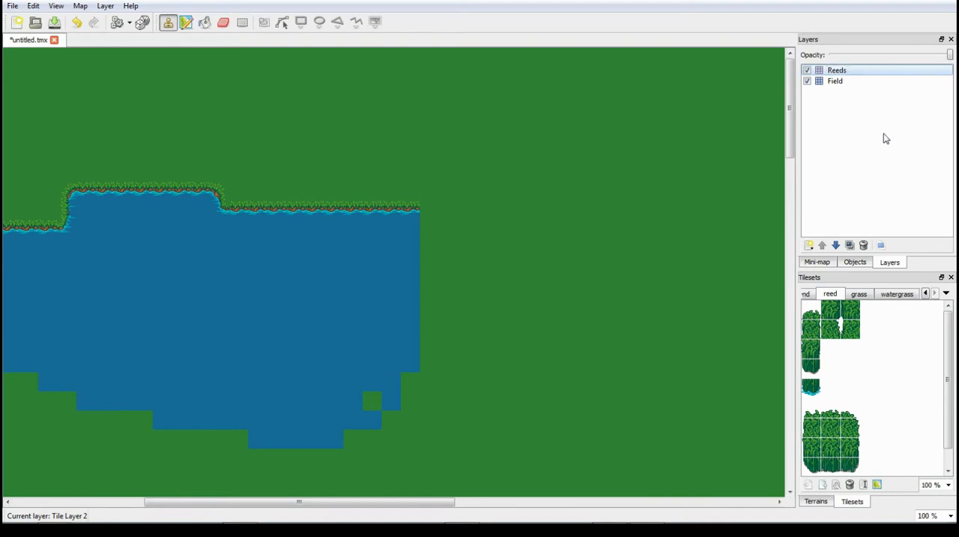
- Place a narrow reed column over the lake's raised upper bank and finish its foot with the water-edged reed tile
drag(812, 309, 817, 366)
click(816, 358)
drag(812, 330, 816, 318)
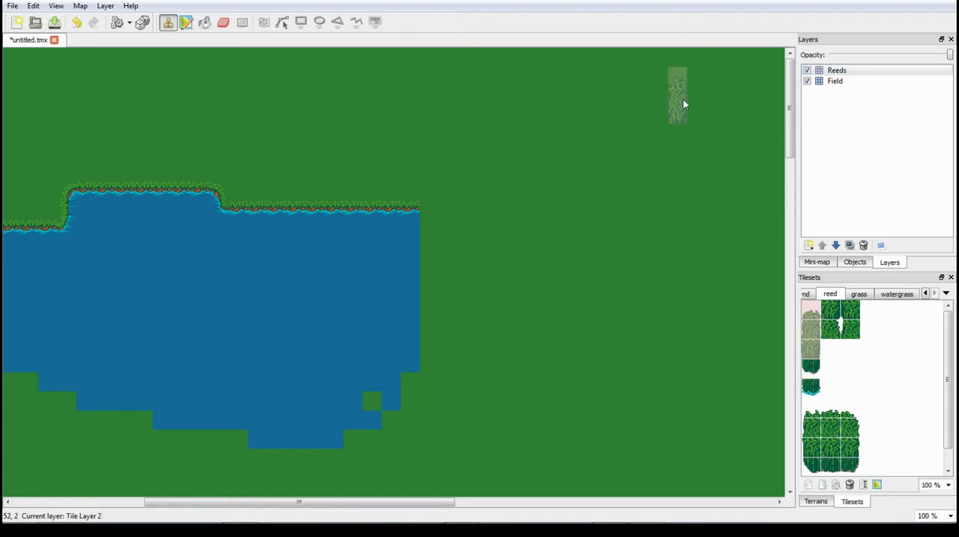
click(163, 191)
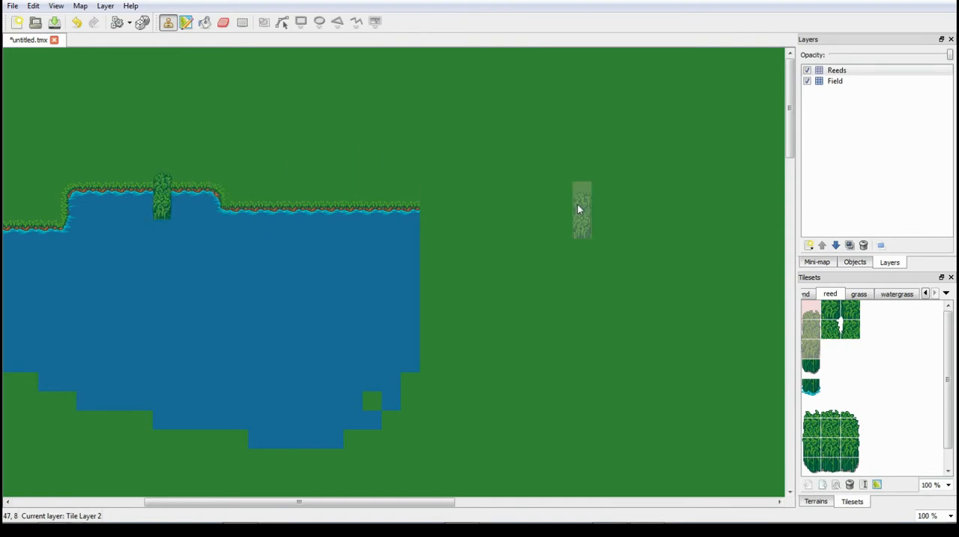
click(811, 387)
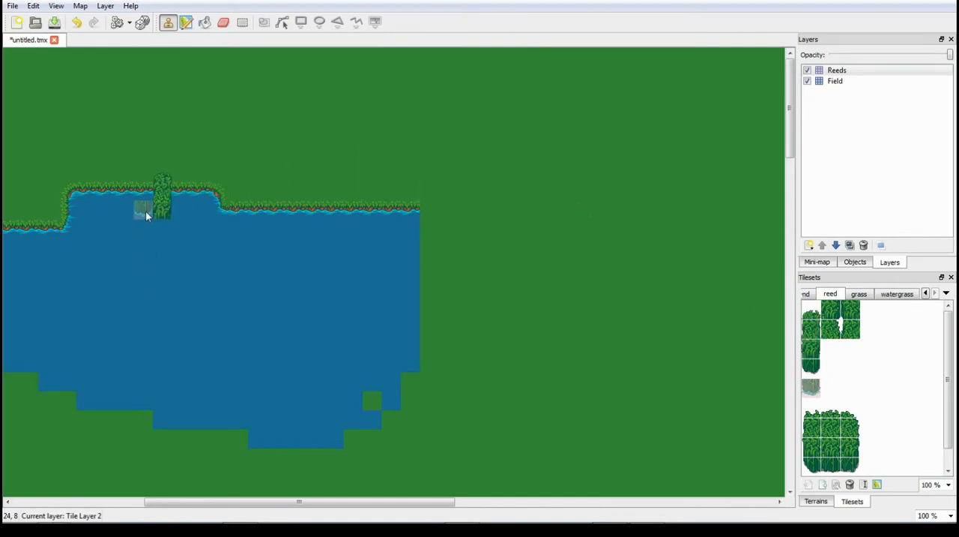
click(167, 228)
- Widen the reed column into a three-tile-wide clump using the large reed block's tiles and its water-edged base row
click(831, 408)
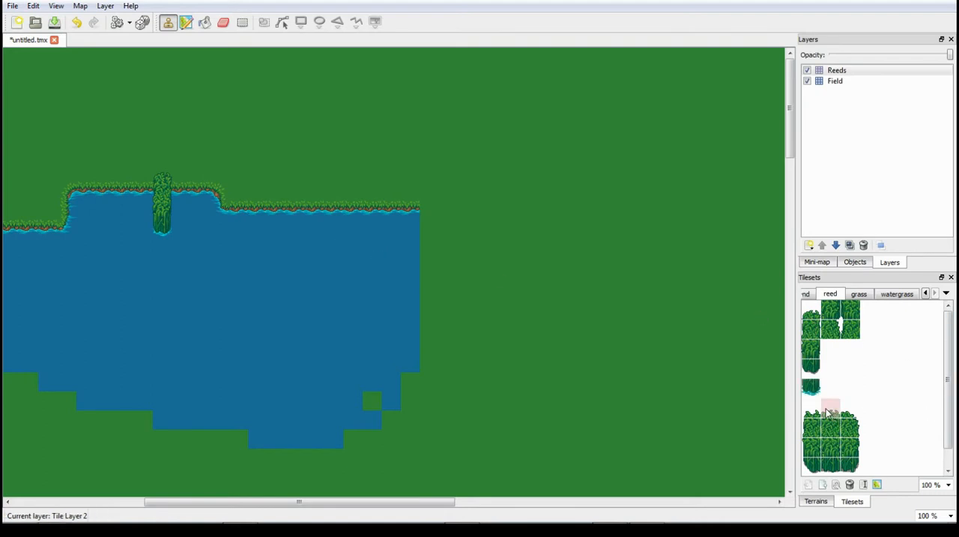
drag(827, 411, 853, 453)
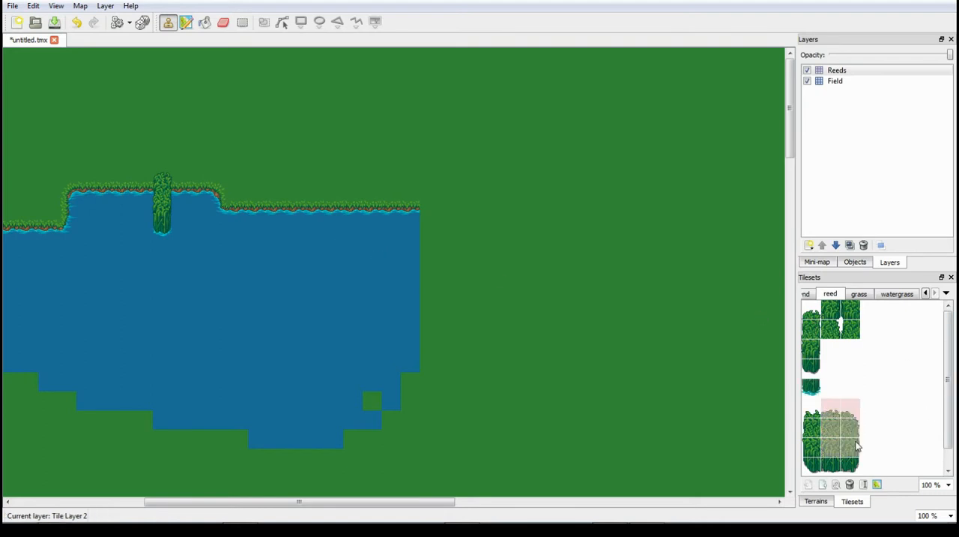
click(193, 193)
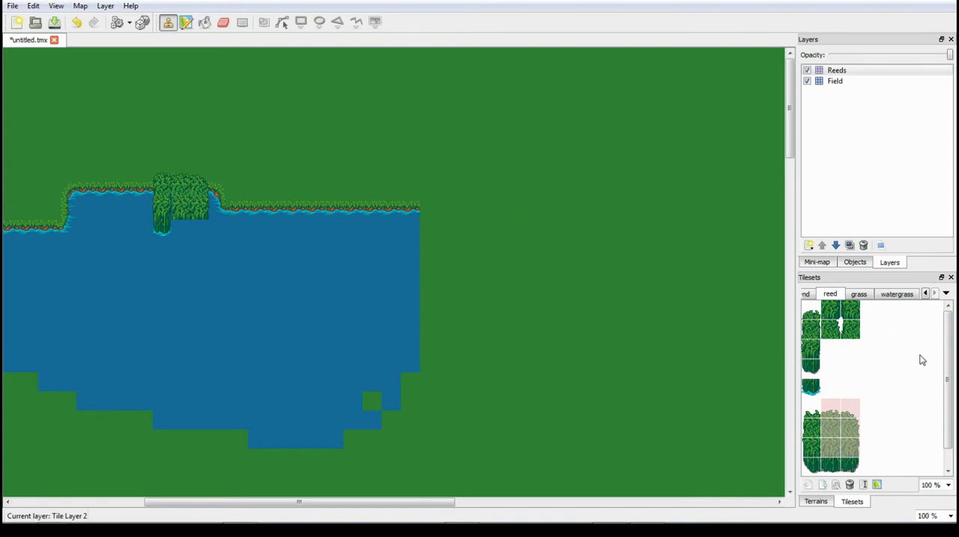
click(811, 409)
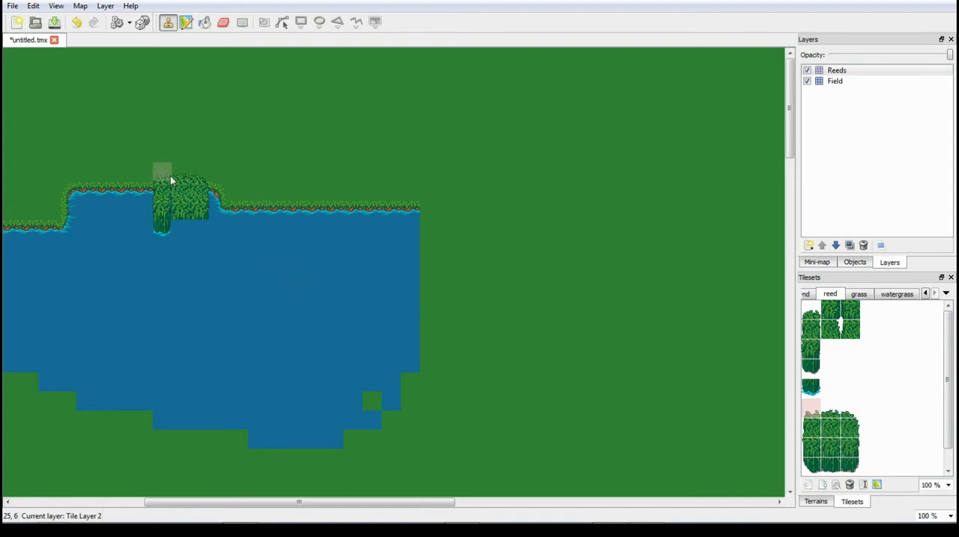
scroll(946, 409, down, 1)
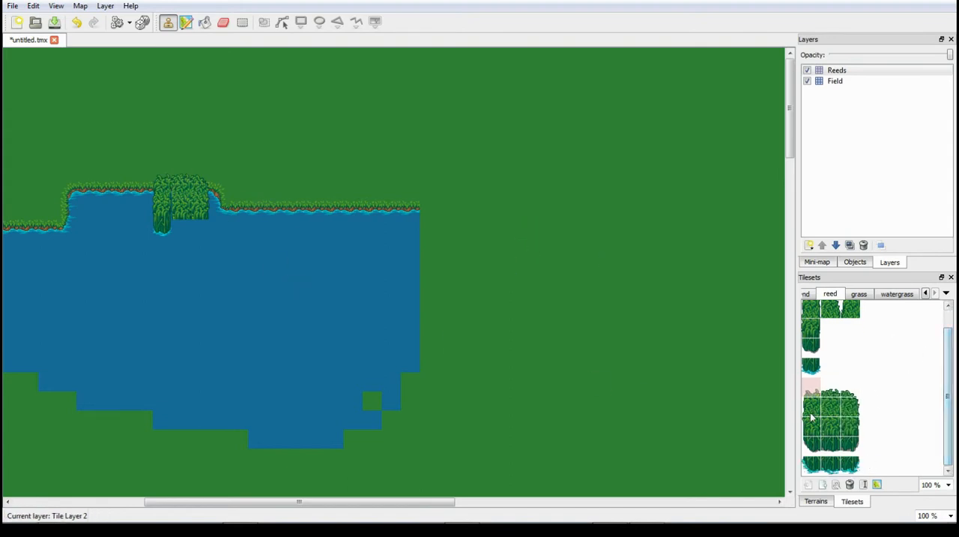
drag(811, 398, 812, 421)
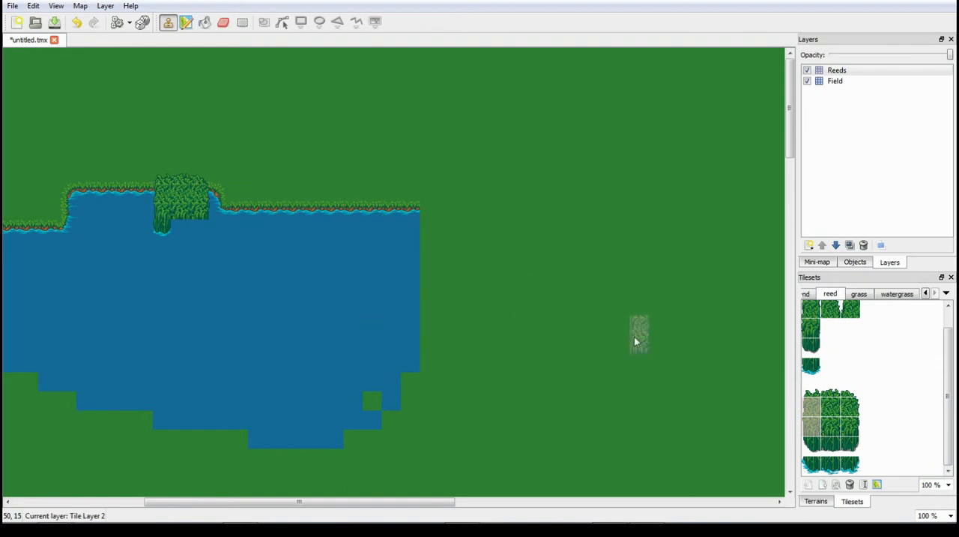
click(815, 465)
drag(816, 465, 856, 465)
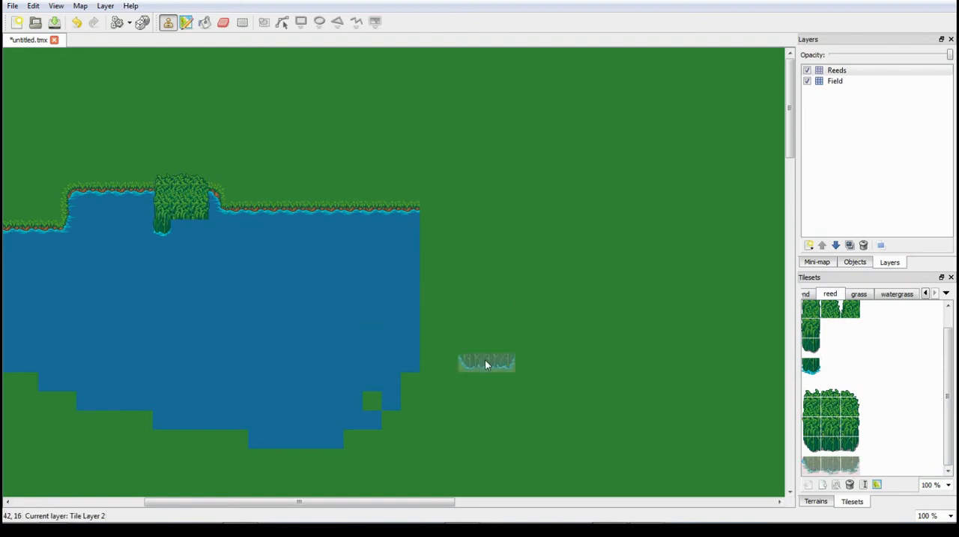
click(189, 232)
- Copy part of the reed clump and stamp it on the clump's left side to make it five tiles wide
drag(351, 501, 247, 502)
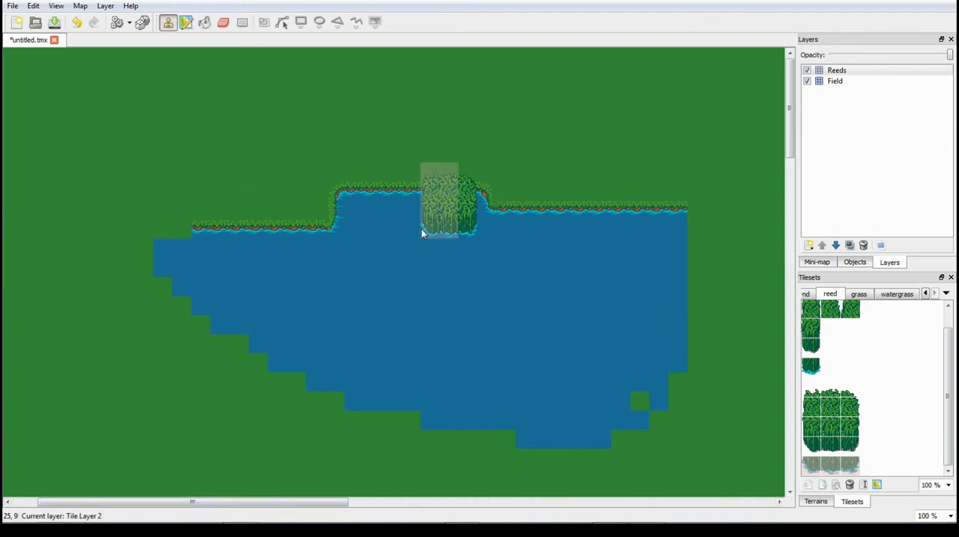
drag(420, 218, 407, 213)
mouse_move(412, 178)
right_down()
mouse_move(450, 217)
mouse_move(448, 228)
right_up()
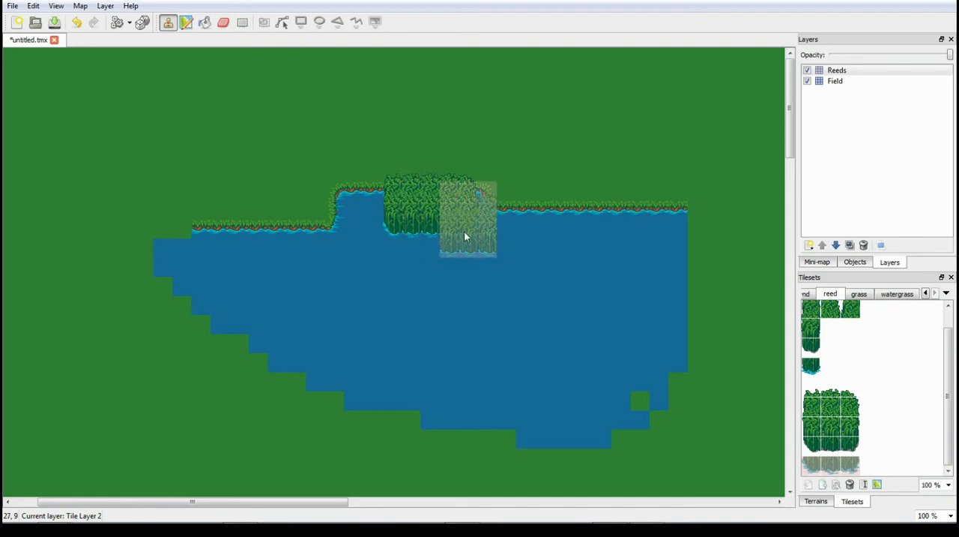
right_click(463, 229)
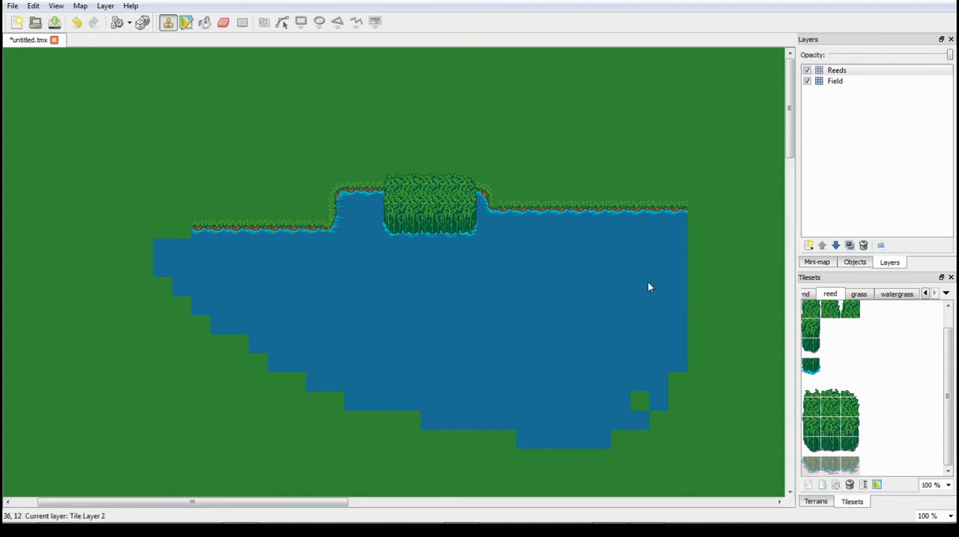
- Hide and show the Reeds layer to check which tiles it holds
click(649, 398)
right_drag(725, 263, 556, 409)
click(807, 70)
click(806, 69)
- On the Field layer, cover the lake's lowest water rows with grass and extend the water and upper bank to the right
click(833, 81)
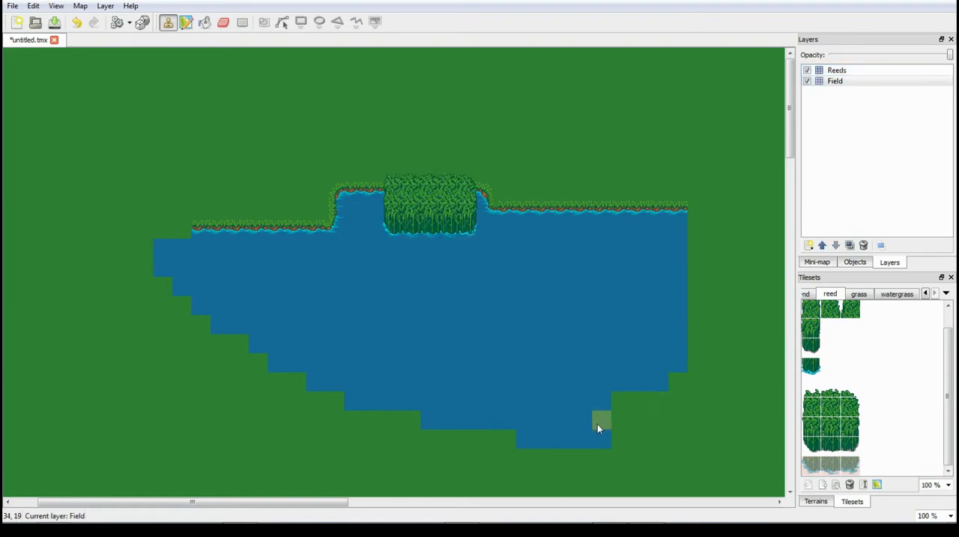
mouse_move(597, 428)
mouse_down()
mouse_move(567, 441)
mouse_move(431, 420)
mouse_up()
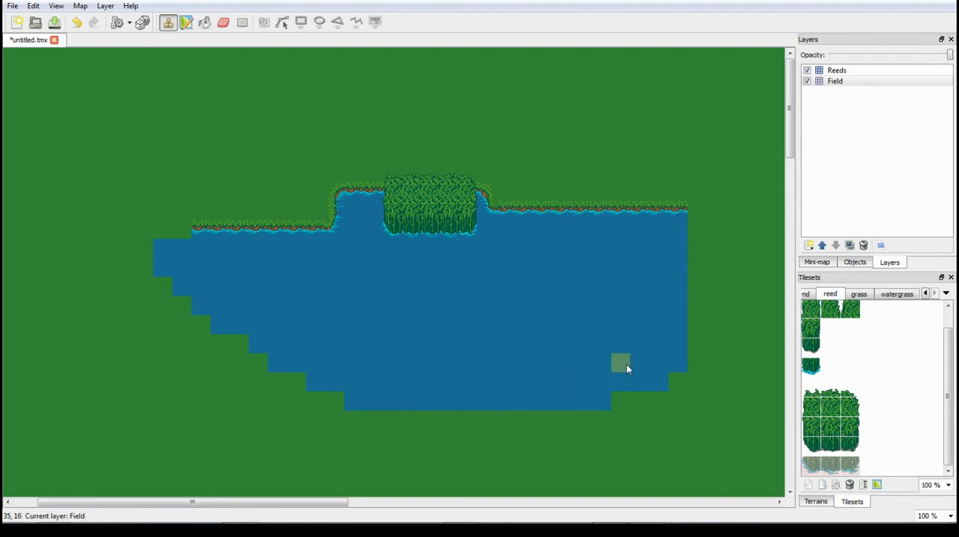
mouse_move(641, 381)
mouse_down()
mouse_move(592, 395)
mouse_move(660, 380)
mouse_up()
mouse_move(724, 393)
mouse_down()
mouse_move(605, 387)
mouse_move(638, 365)
mouse_move(726, 334)
mouse_move(725, 250)
mouse_move(727, 298)
mouse_move(667, 216)
mouse_move(707, 214)
mouse_move(680, 210)
mouse_up()
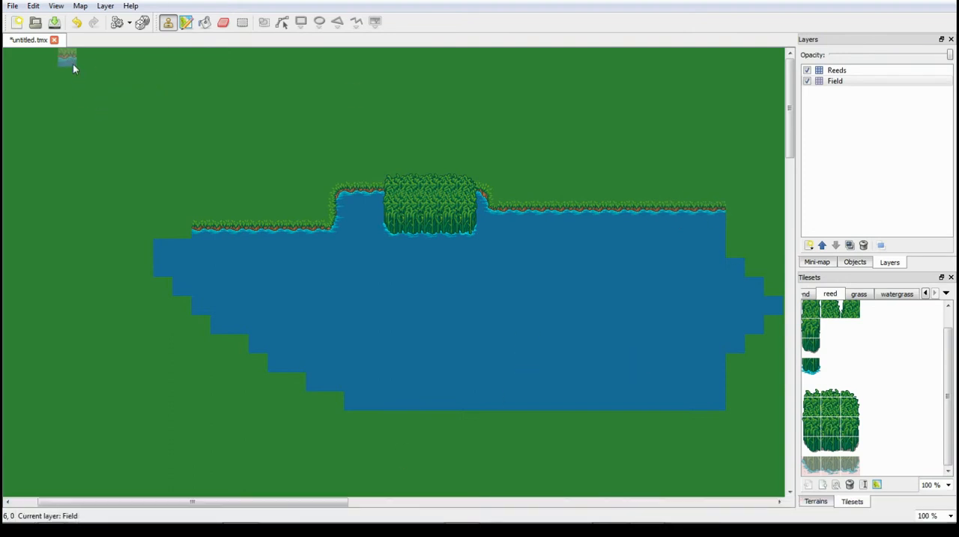
click(107, 8)
click(135, 19)
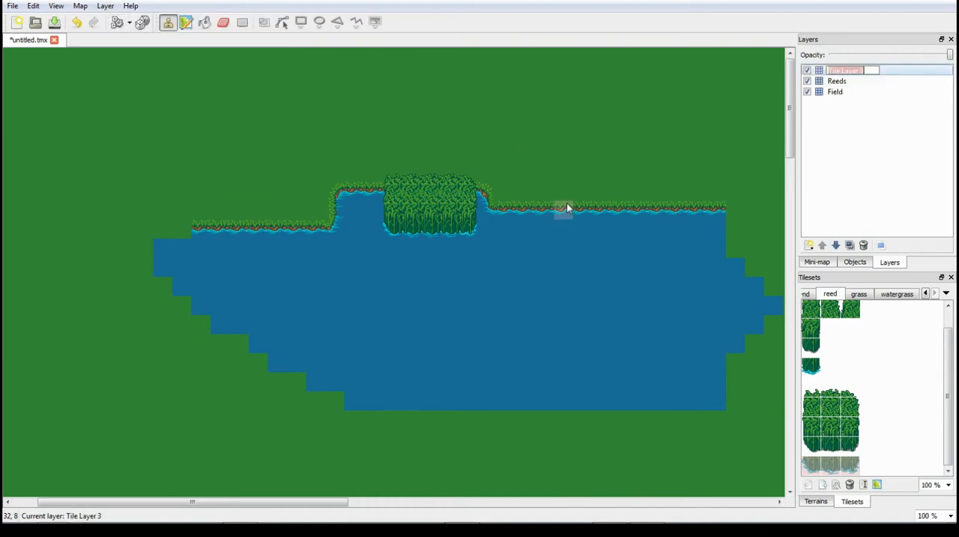
click(105, 6)
mouse_move(80, 6)
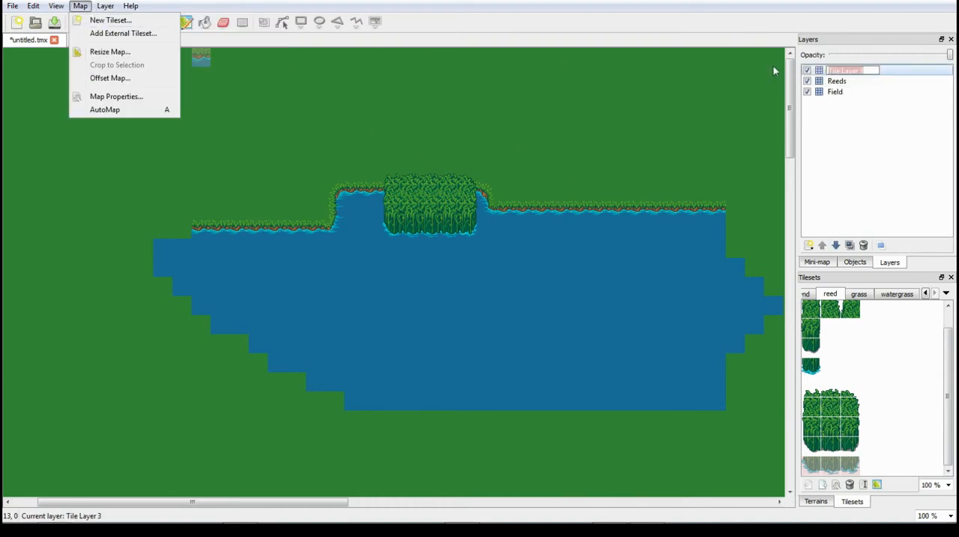
click(902, 118)
right_click(877, 72)
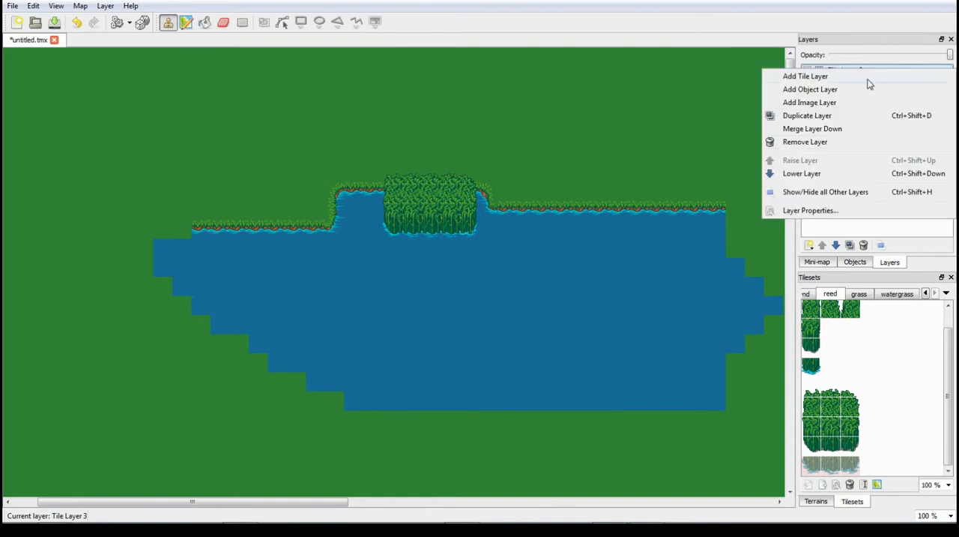
click(829, 144)
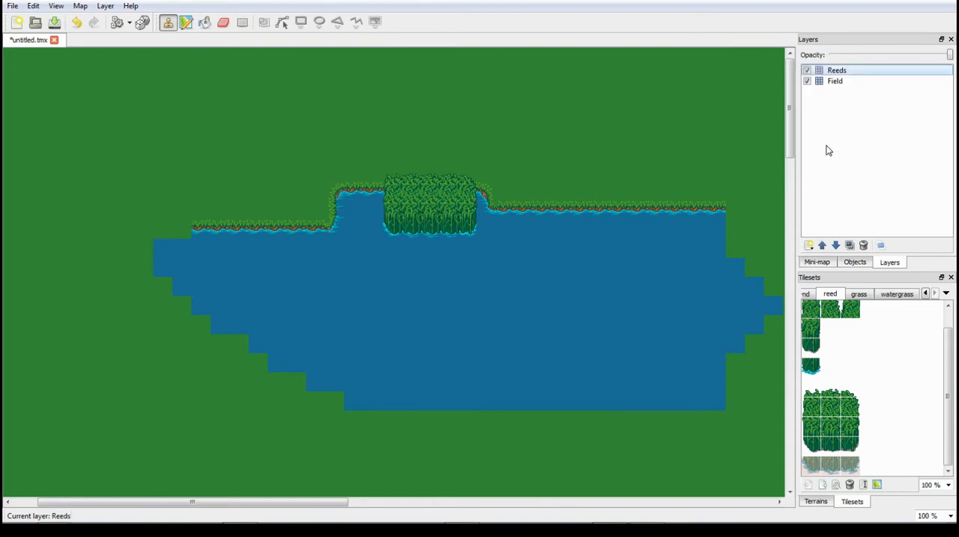
- Start a new tileset and look through the LPC Base Assets tiles folder for a tileset image
click(80, 6)
click(98, 20)
click(554, 192)
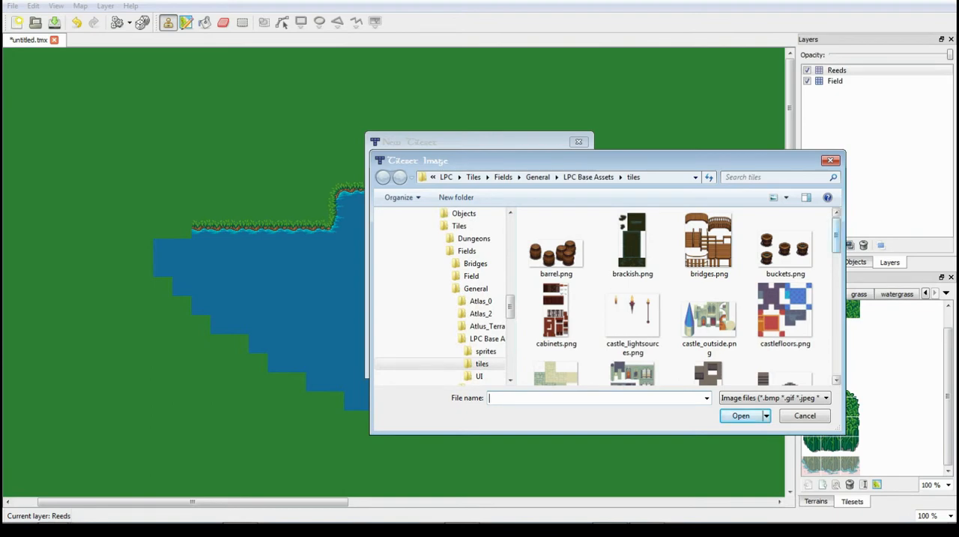
scroll(712, 233, down, 10)
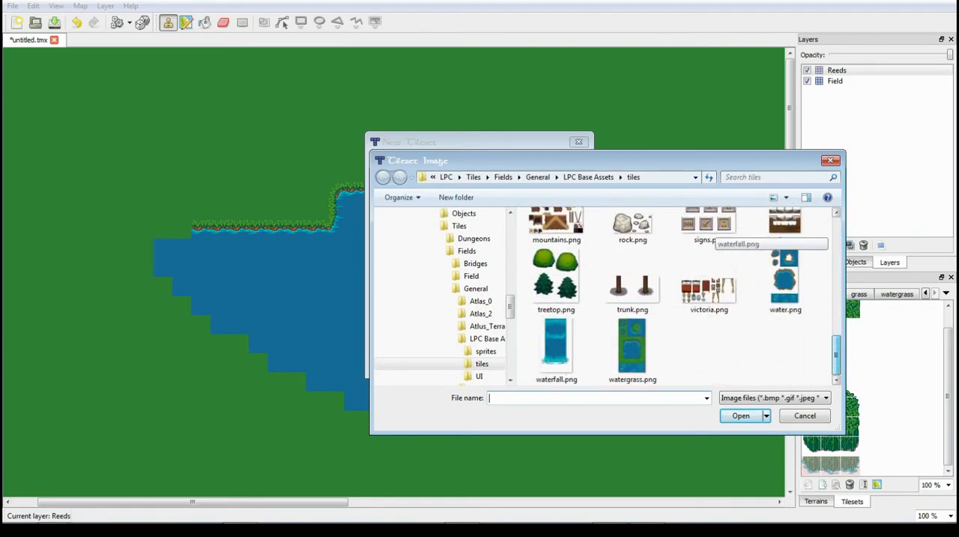
scroll(713, 236, up, 5)
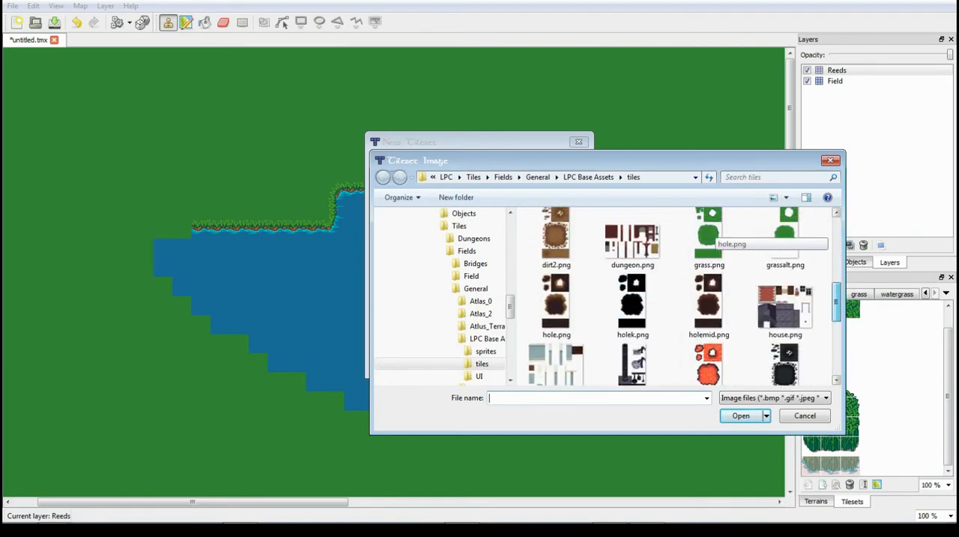
scroll(713, 236, up, 5)
scroll(712, 236, down, 1)
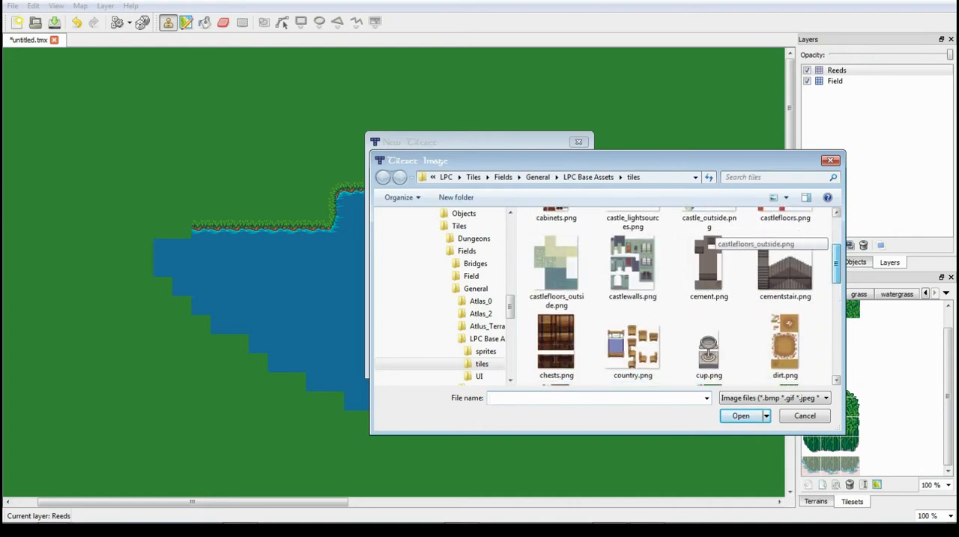
scroll(712, 236, up, 1)
scroll(712, 236, down, 1)
scroll(712, 237, up, 1)
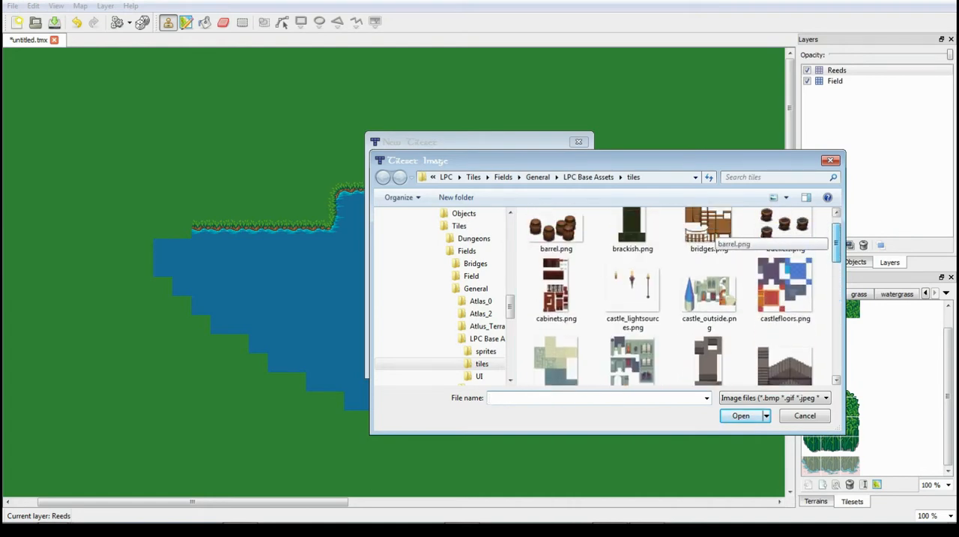
scroll(713, 236, up, 1)
- Look through the sprites, UI, tiles, Atlus_Terrain_Repack, Atlas_2 and Atlas_0 folders for a suitable tileset image
click(485, 352)
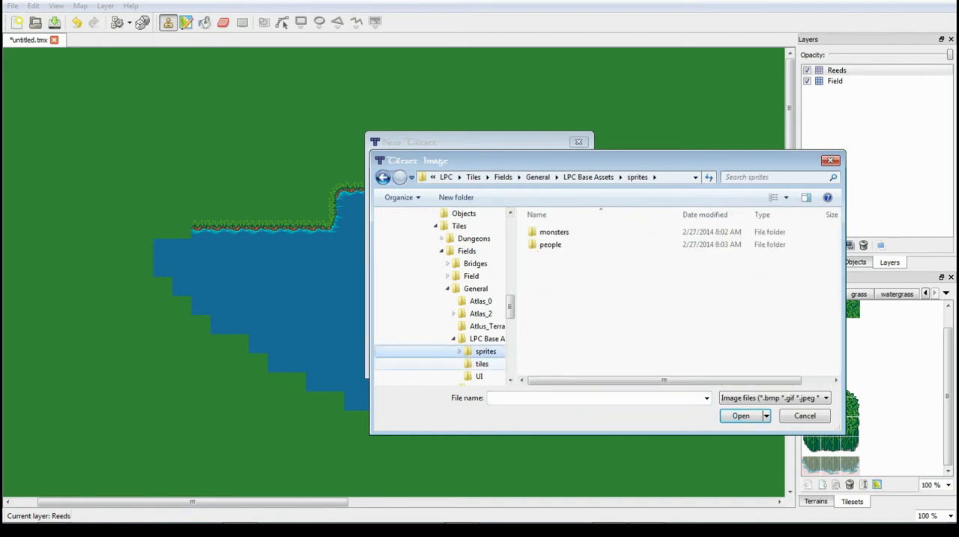
click(480, 375)
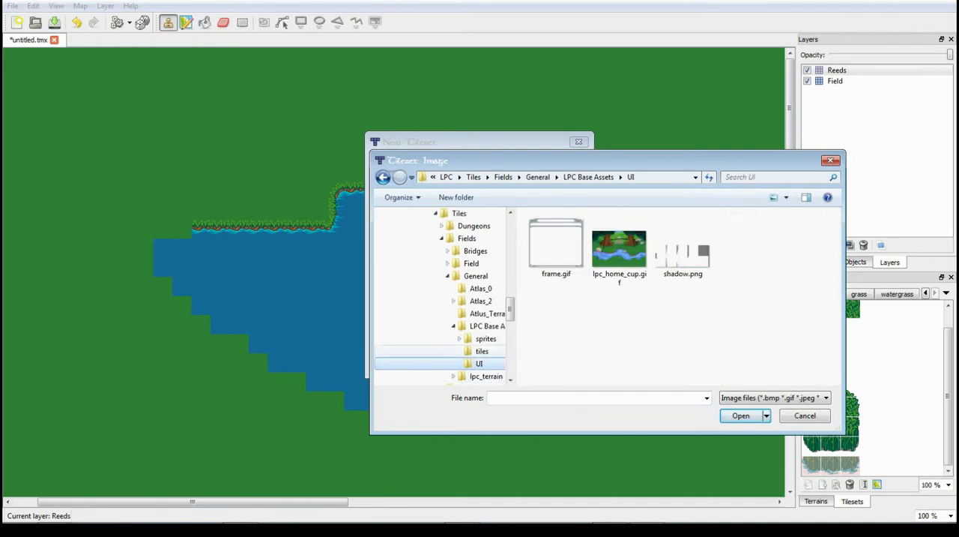
click(482, 352)
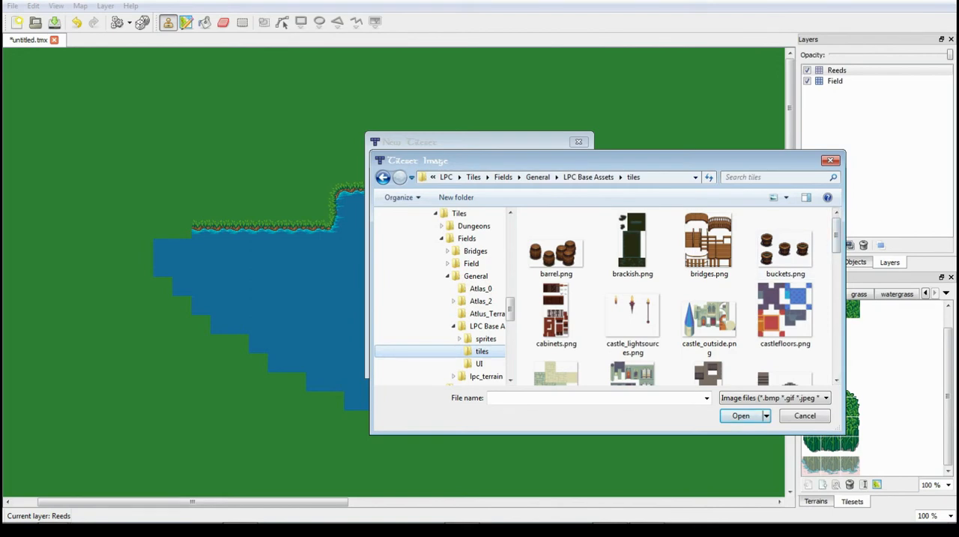
scroll(675, 296, down, 5)
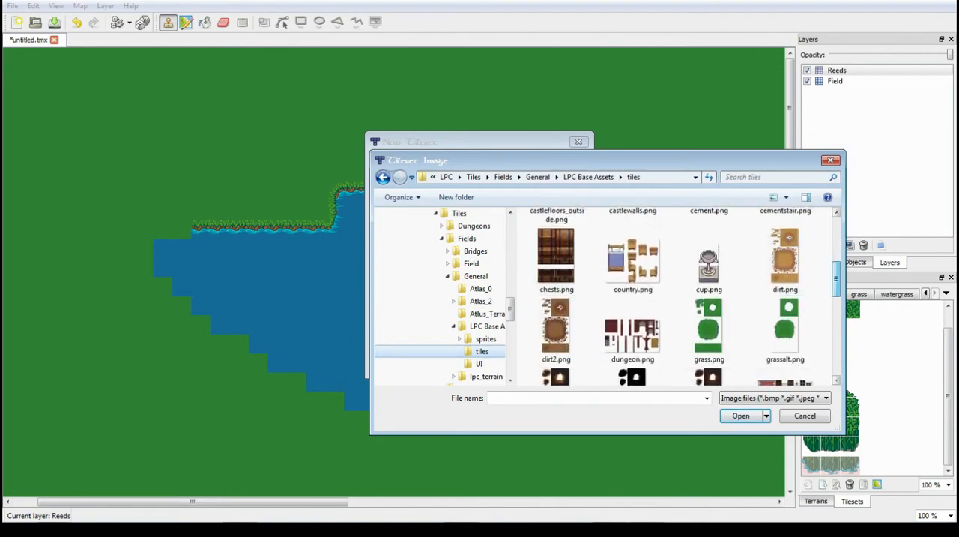
click(486, 313)
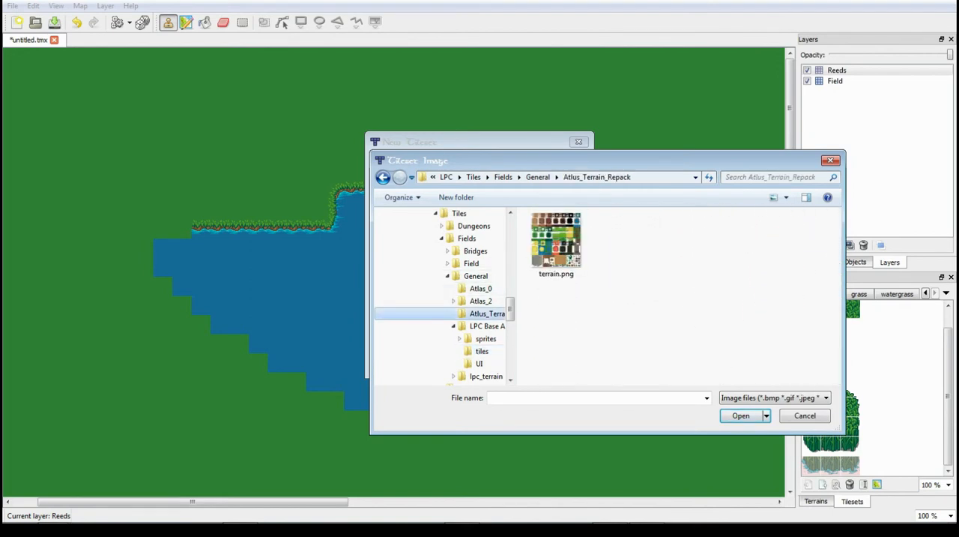
click(481, 301)
click(481, 288)
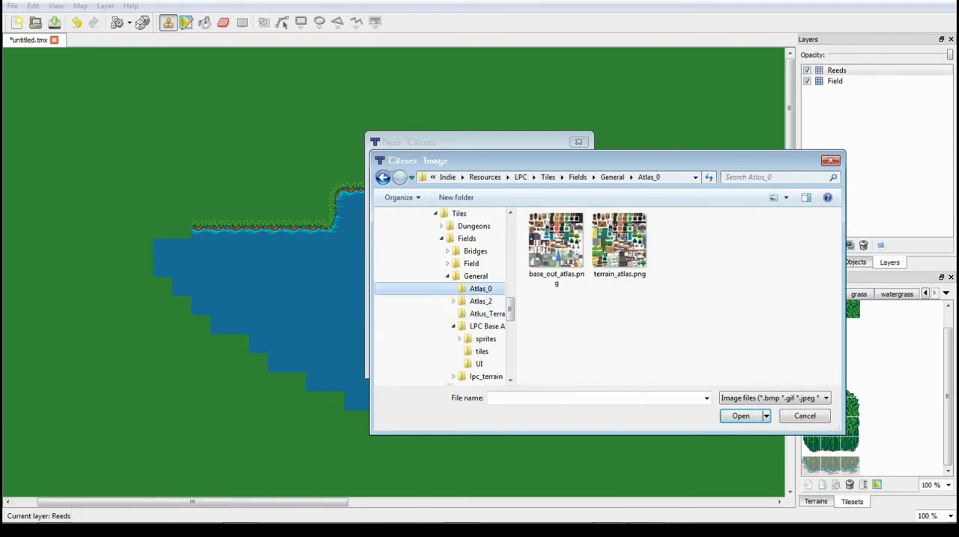
- Add terrain.png from the Atlus_Terrain_Repack folder as a new tileset named terrain with 32 px tiles
click(486, 313)
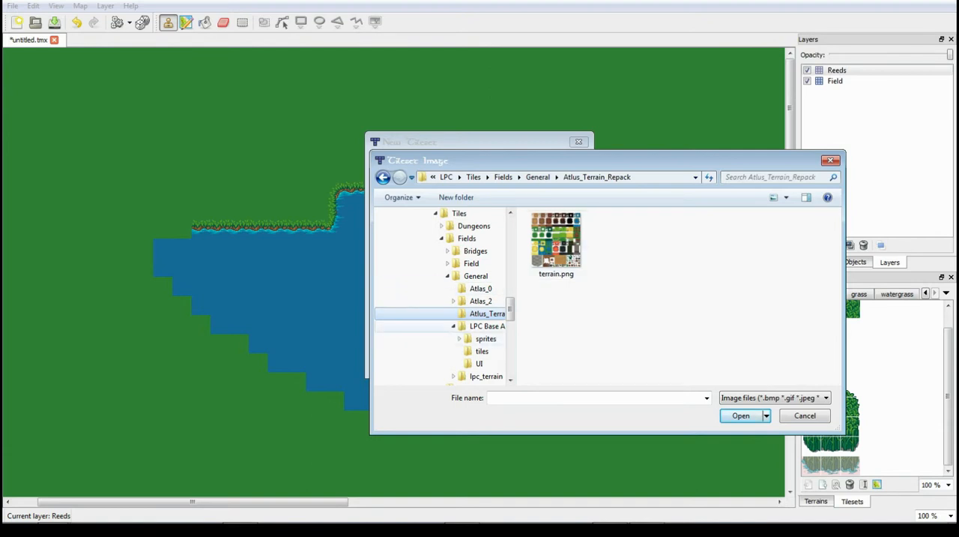
click(557, 245)
double_click(557, 246)
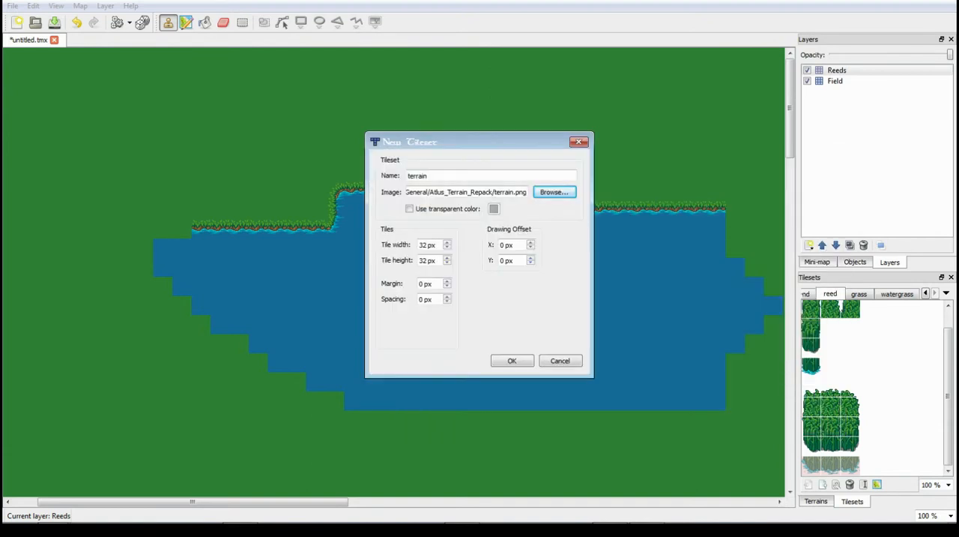
key(Return)
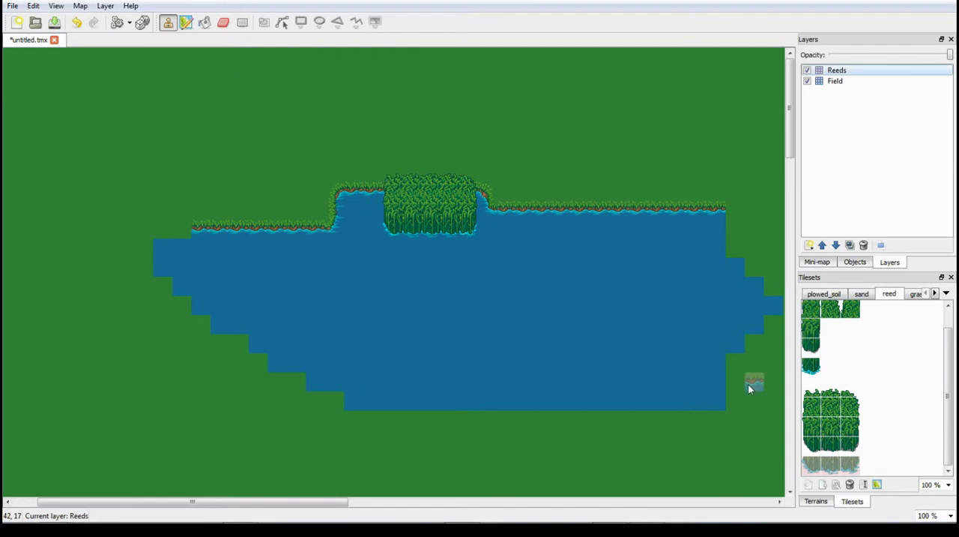
- Show the terrain tileset and examine its dirt, grass, sand, water, lava and stone tiles
click(948, 293)
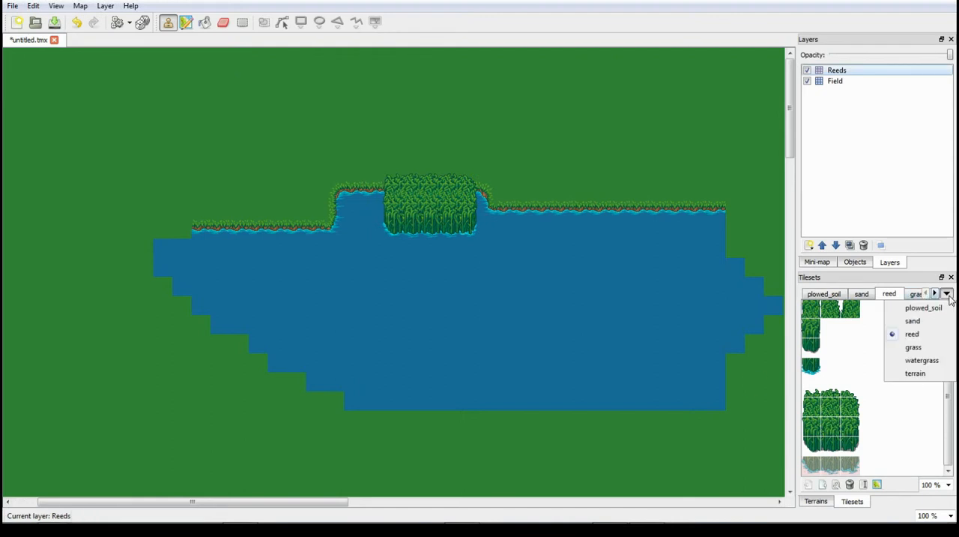
click(938, 372)
drag(949, 333, 952, 414)
drag(832, 471, 873, 478)
drag(949, 418, 949, 398)
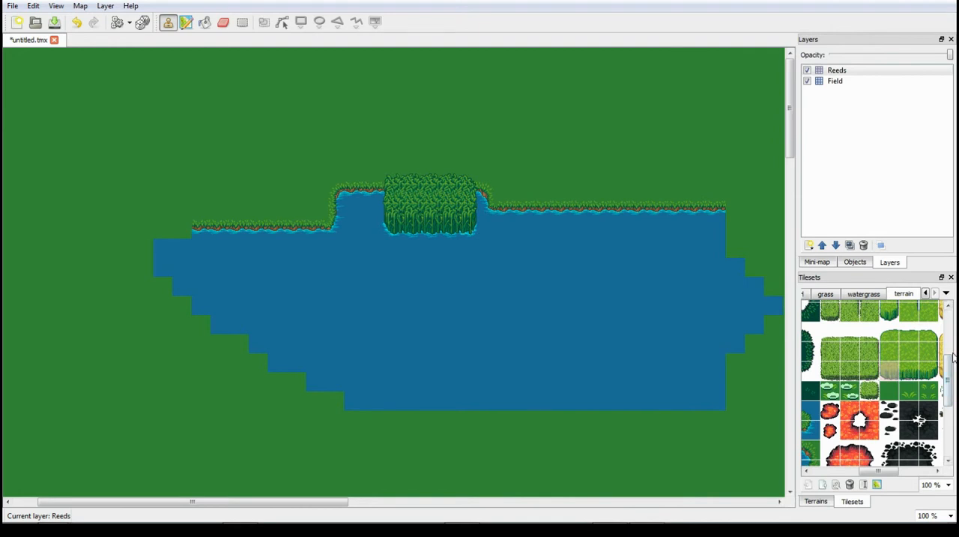
drag(953, 355, 956, 312)
drag(883, 470, 829, 471)
scroll(832, 381, down, 3)
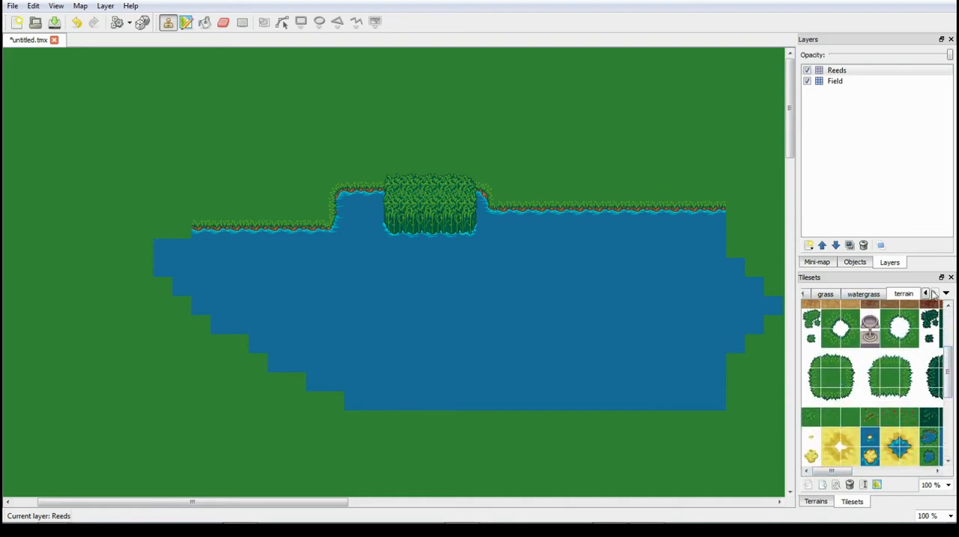
drag(951, 370, 950, 338)
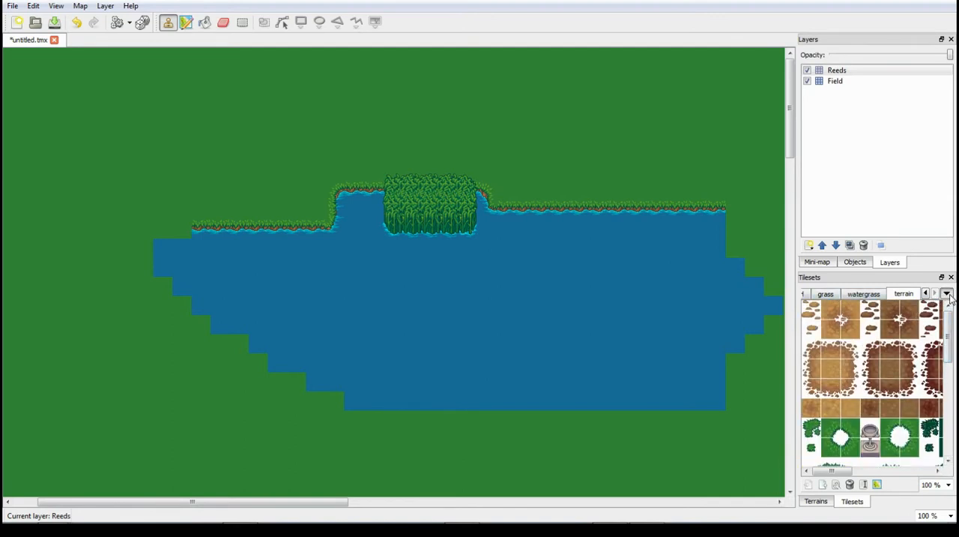
click(948, 294)
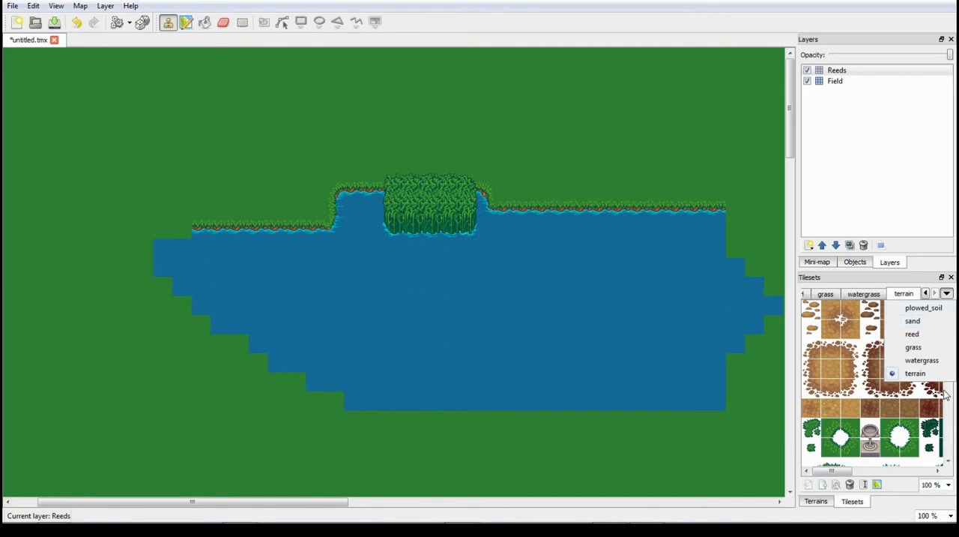
click(829, 472)
drag(949, 349, 946, 391)
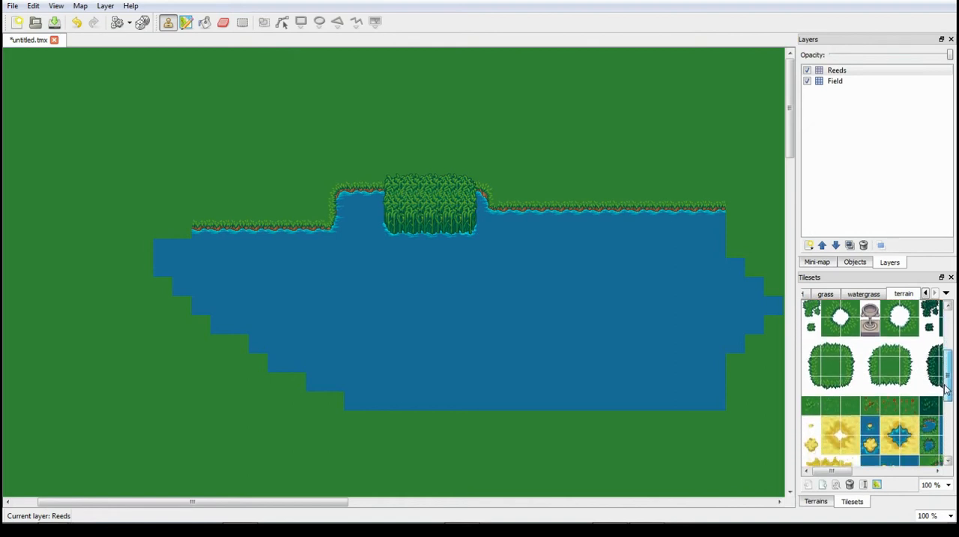
drag(946, 390, 954, 446)
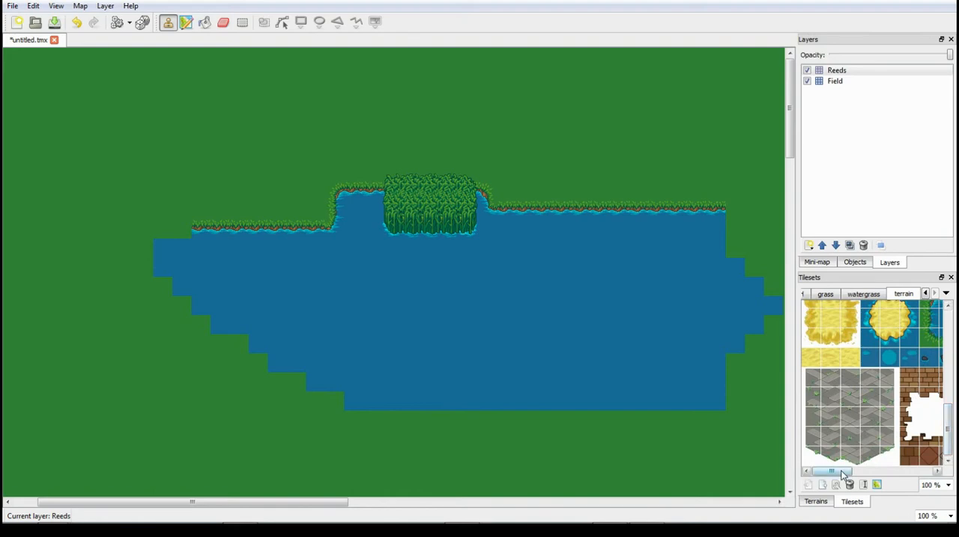
drag(841, 471, 796, 450)
drag(950, 426, 949, 319)
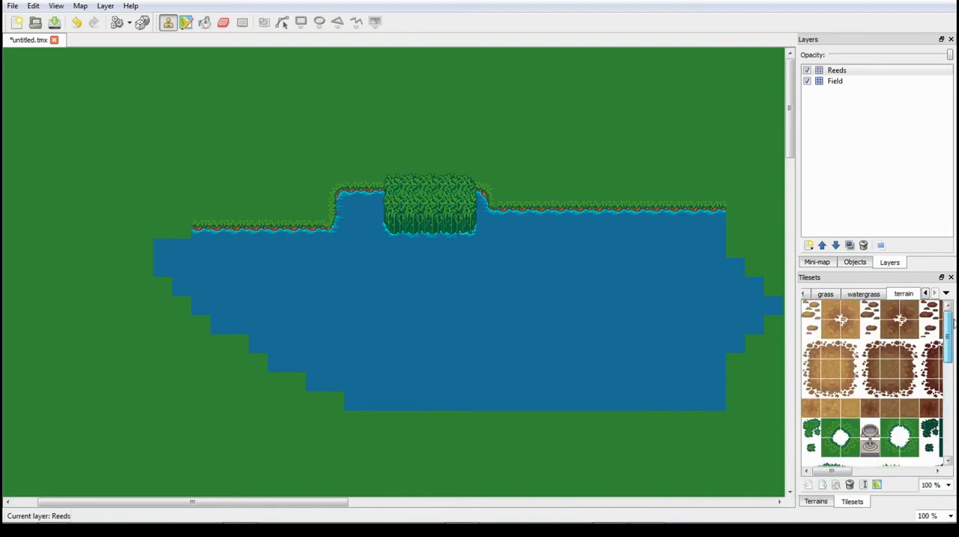
- Check the map's terrains list, and view the grass and watergrass tilesets for tiles that the terrain tileset duplicates
click(947, 293)
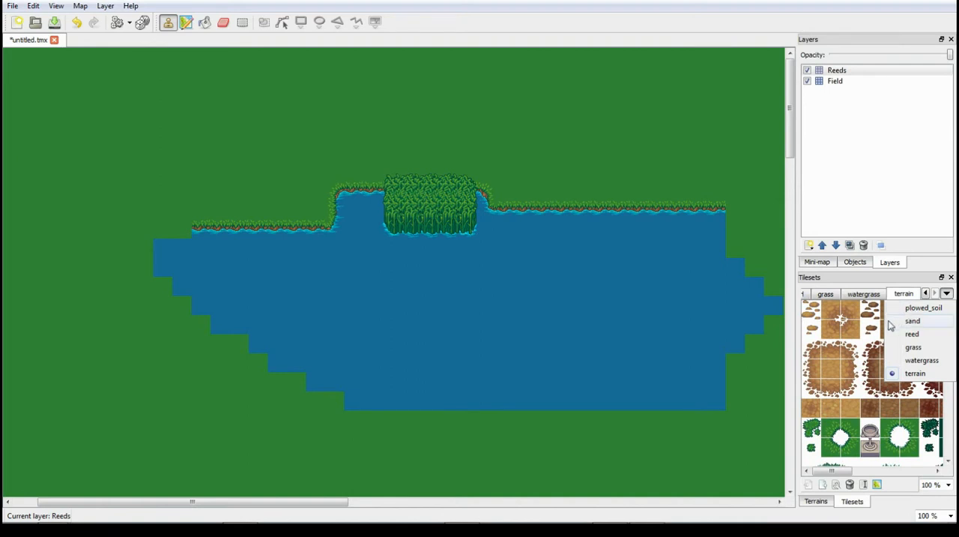
click(819, 502)
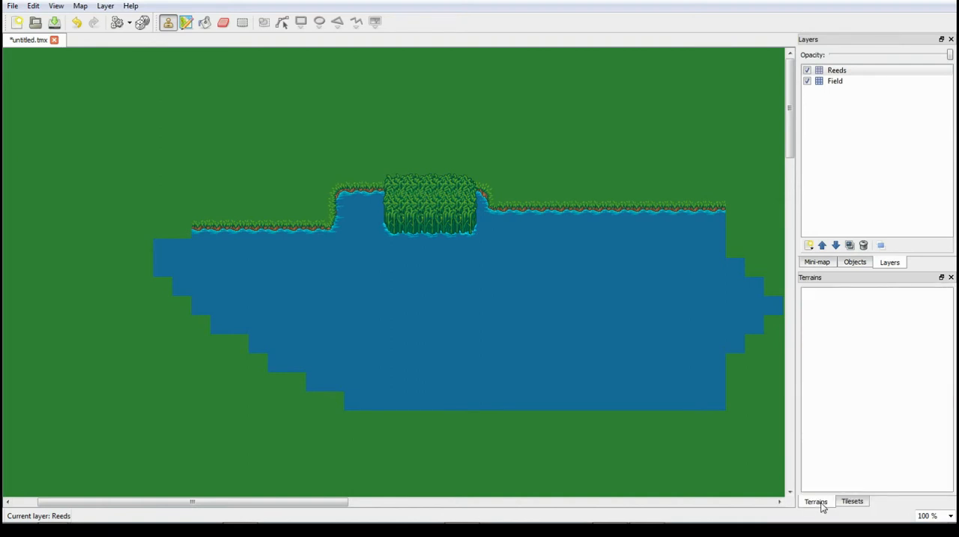
click(846, 503)
click(826, 294)
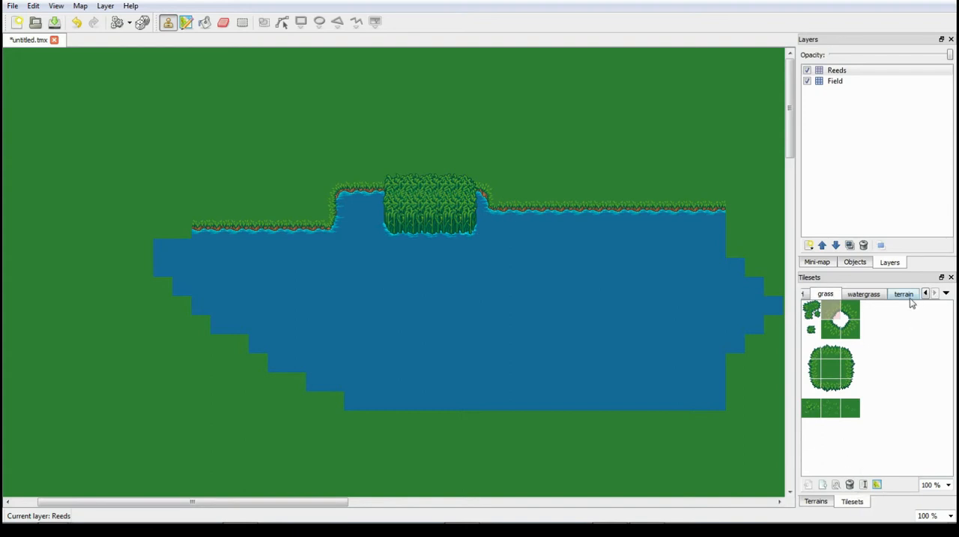
click(866, 298)
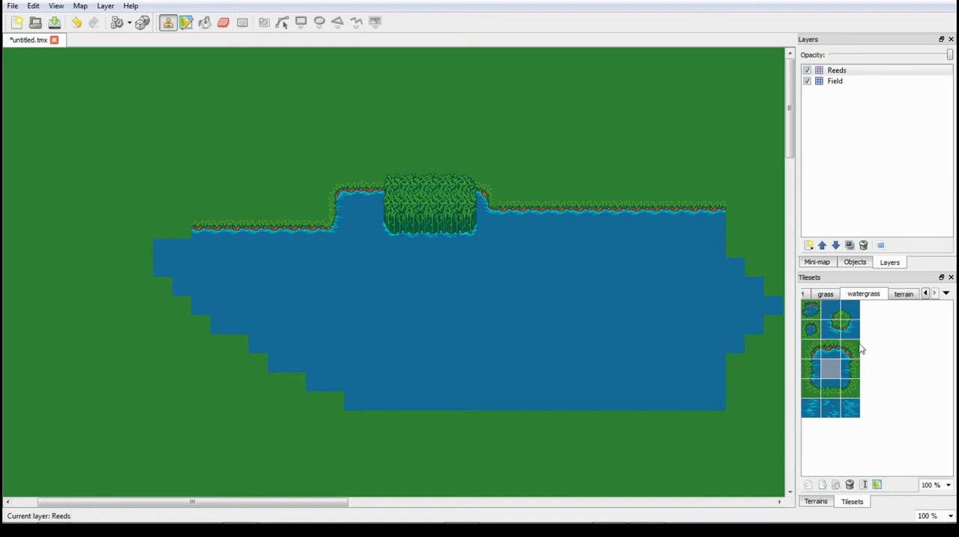
- Remove the sand and plowed_soil tilesets from the map
click(807, 296)
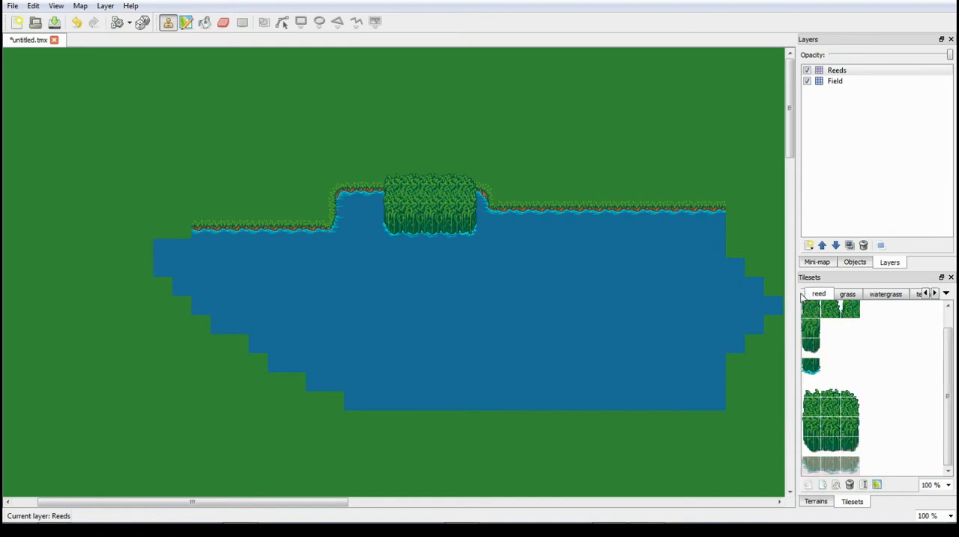
click(803, 295)
click(850, 485)
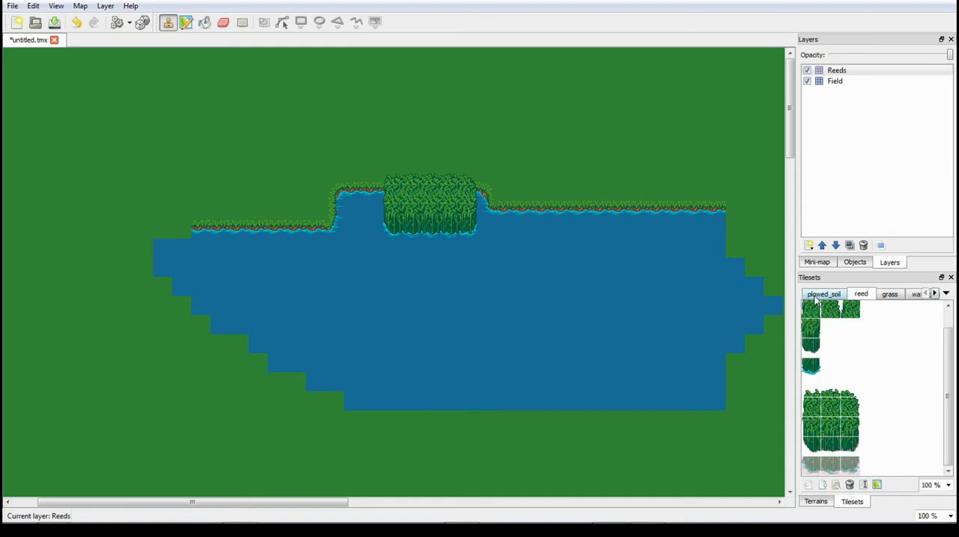
click(817, 296)
click(850, 485)
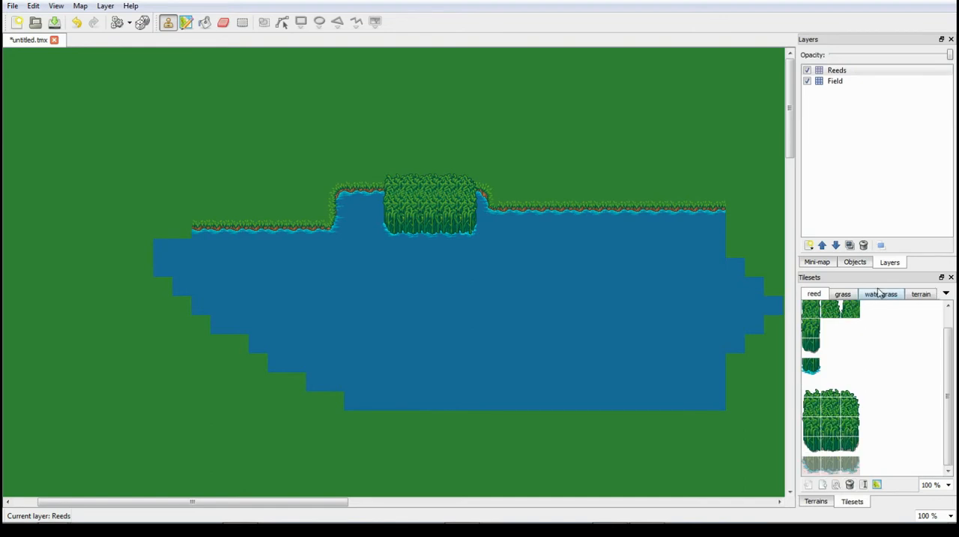
- Return to the terrain tileset and look over its full range of tiles, down to the small plants and rocks
click(908, 296)
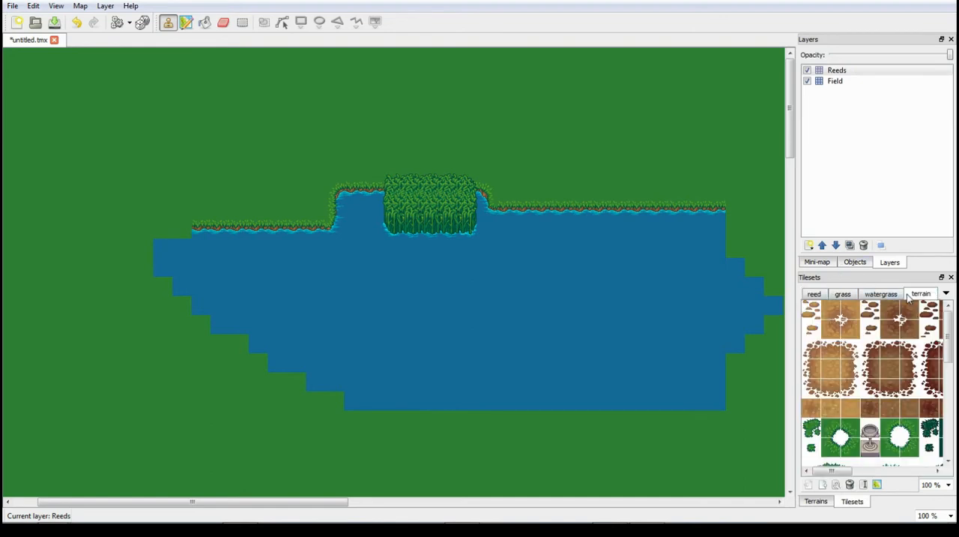
scroll(900, 375, down, 10)
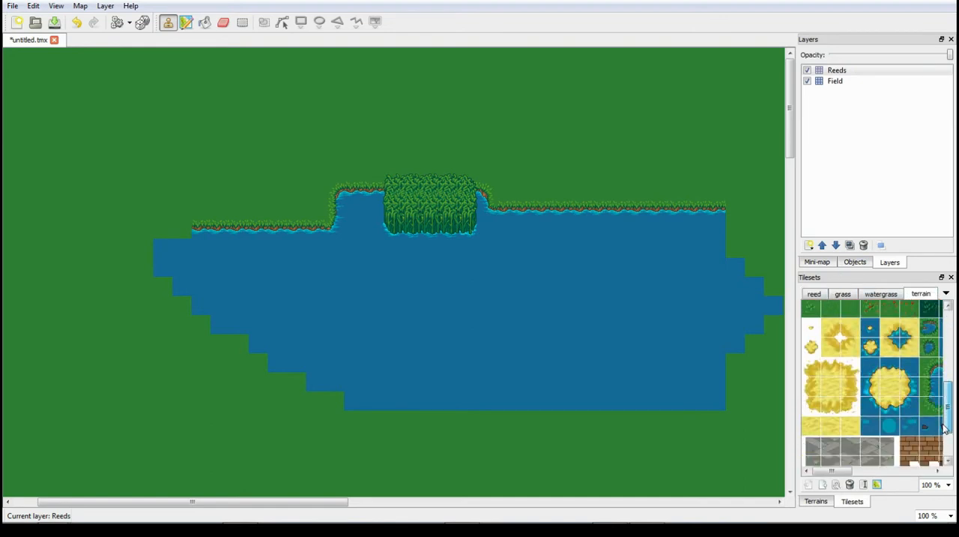
drag(948, 448, 952, 333)
drag(898, 470, 830, 481)
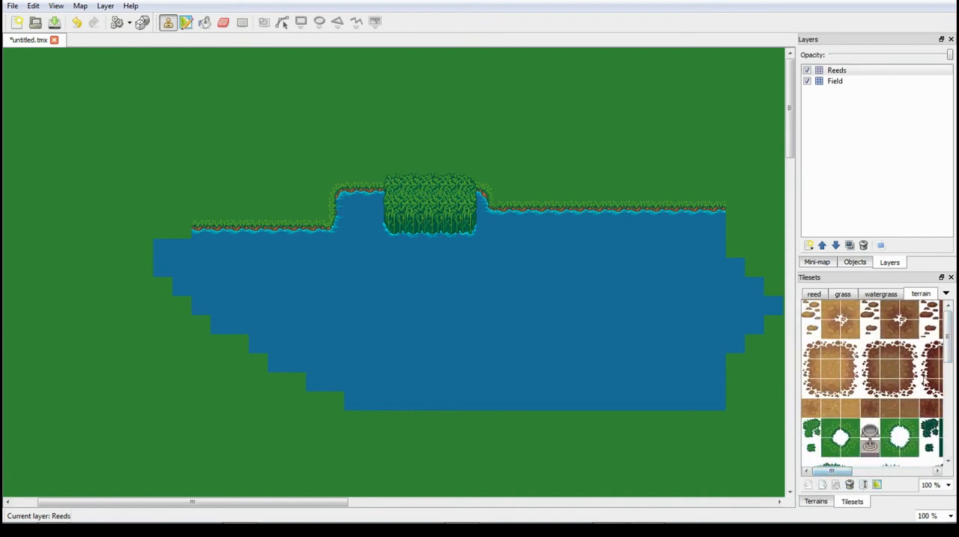
drag(949, 352, 955, 461)
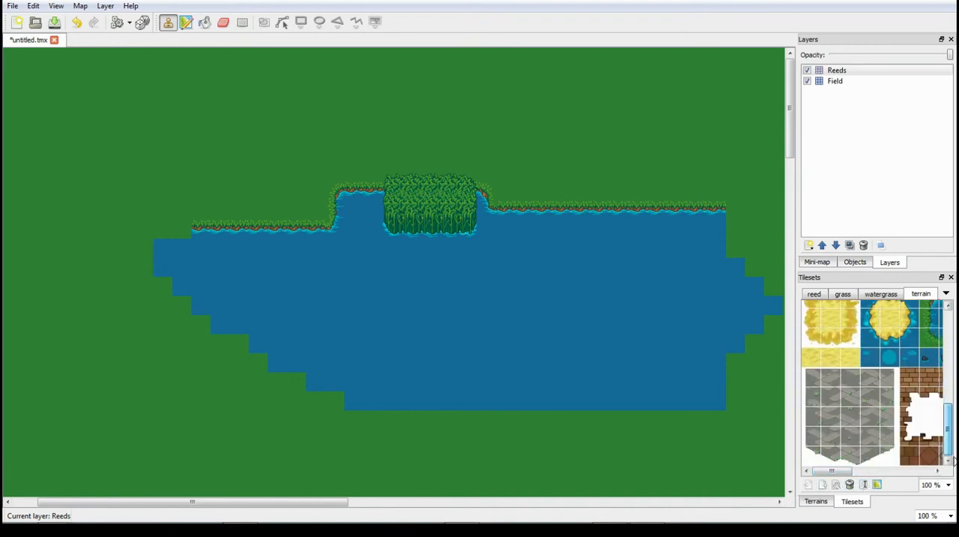
drag(847, 472, 954, 457)
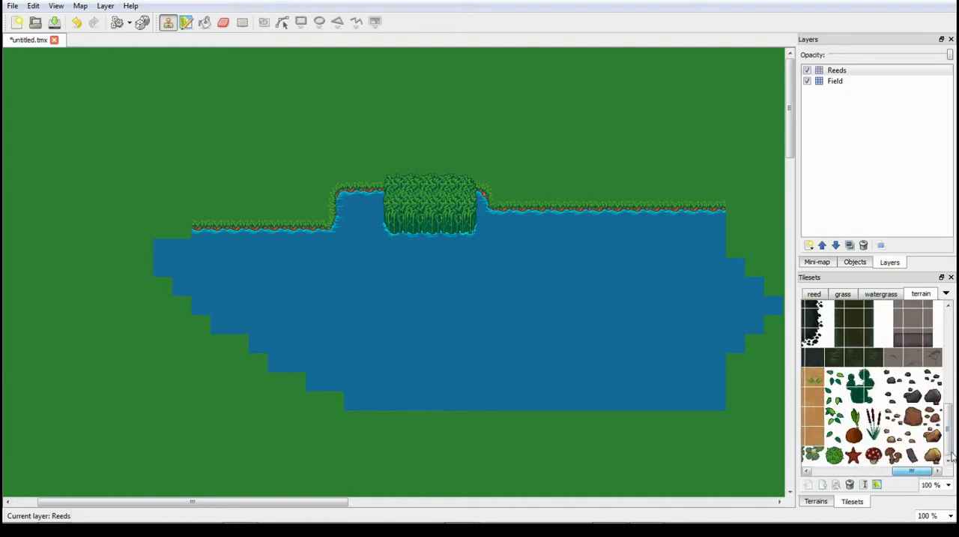
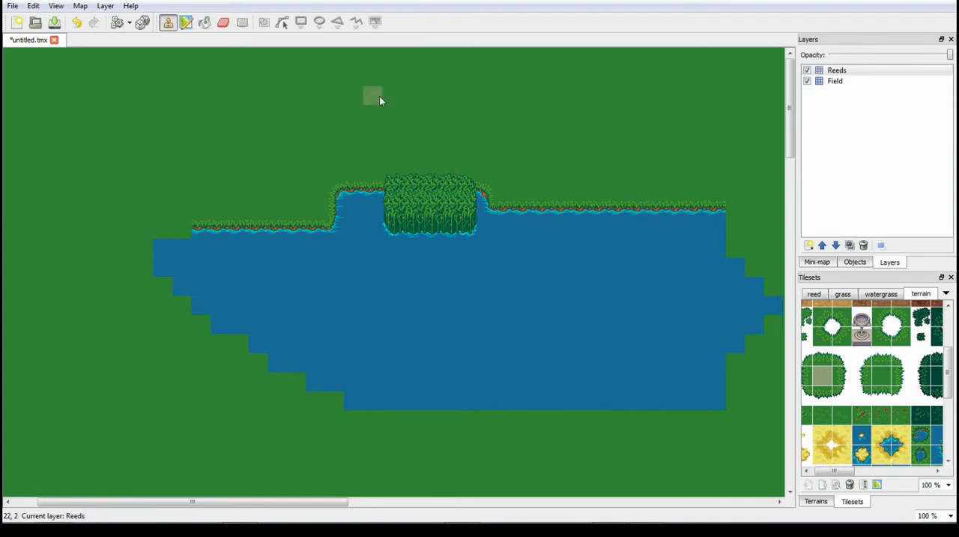
- Bucket-fill the grass areas around the lake on the Field layer with the terrain tileset's plain grass tile
click(205, 23)
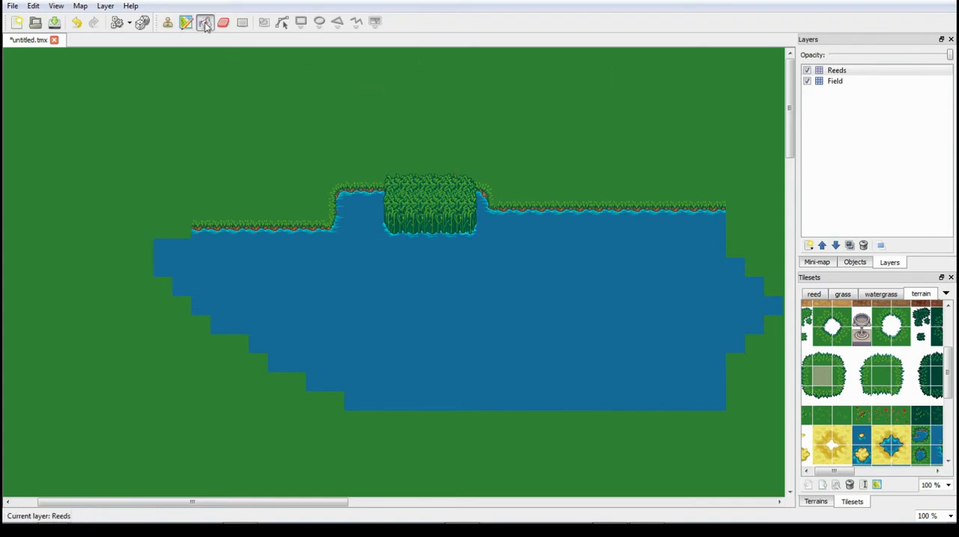
click(828, 81)
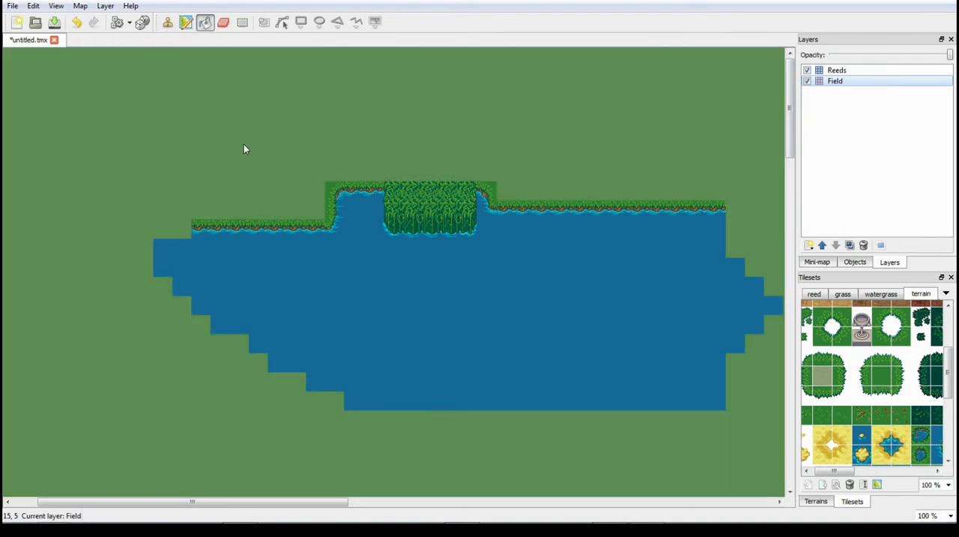
click(244, 149)
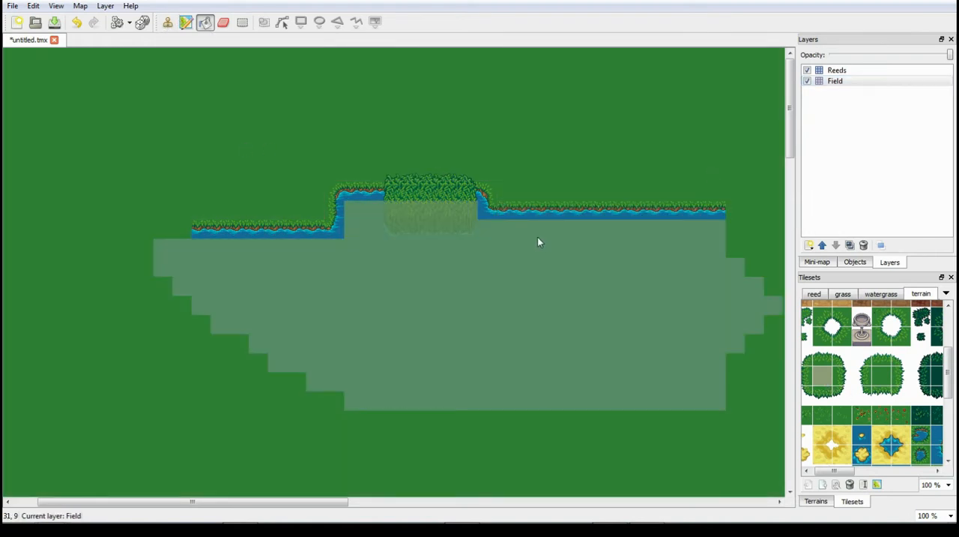
click(500, 227)
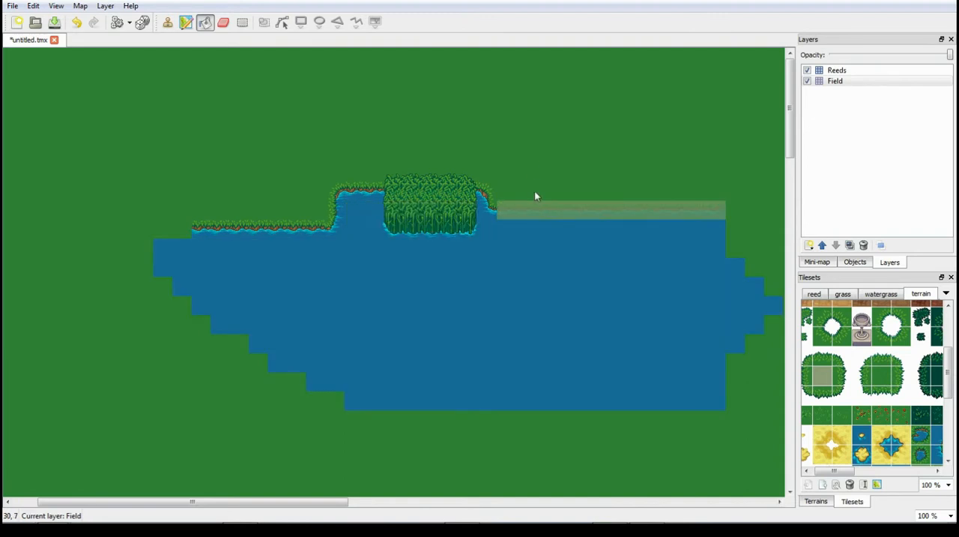
click(205, 23)
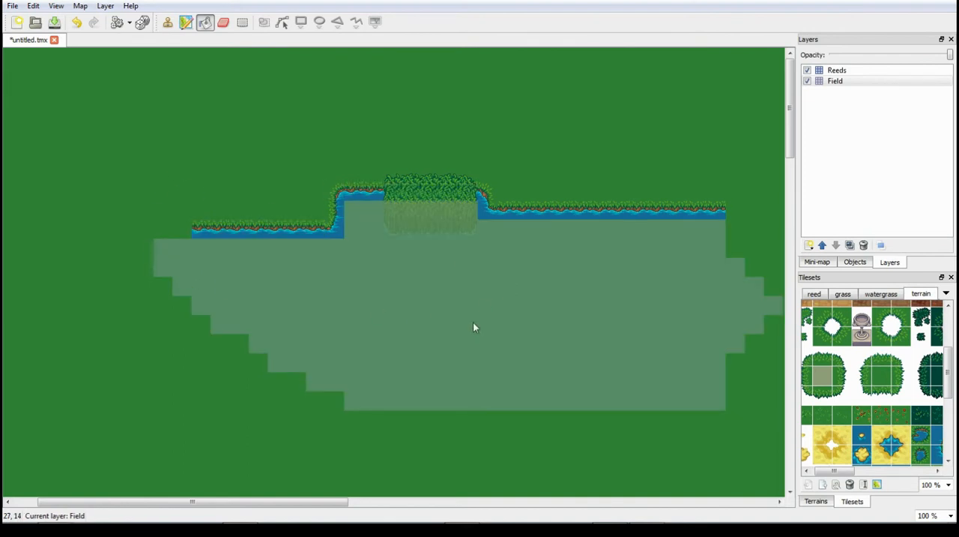
click(566, 478)
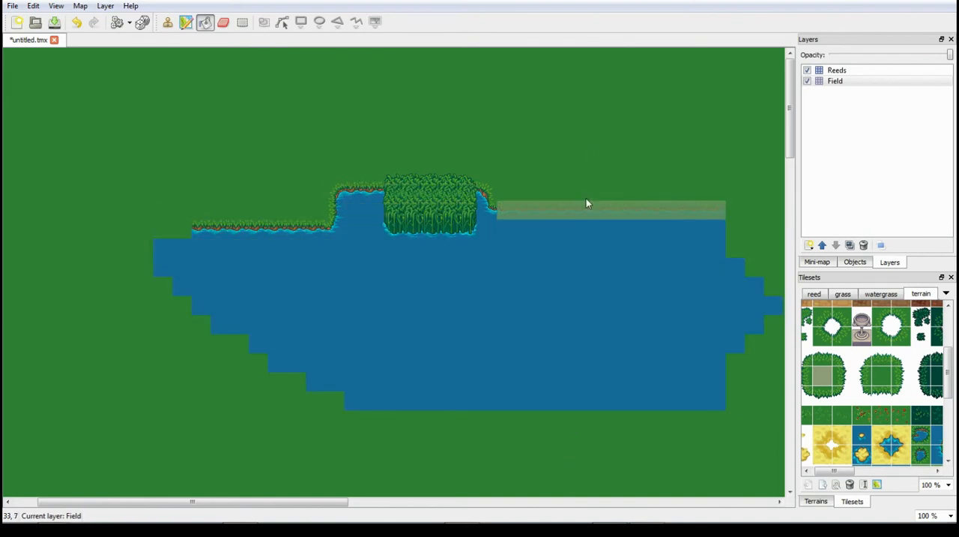
click(587, 203)
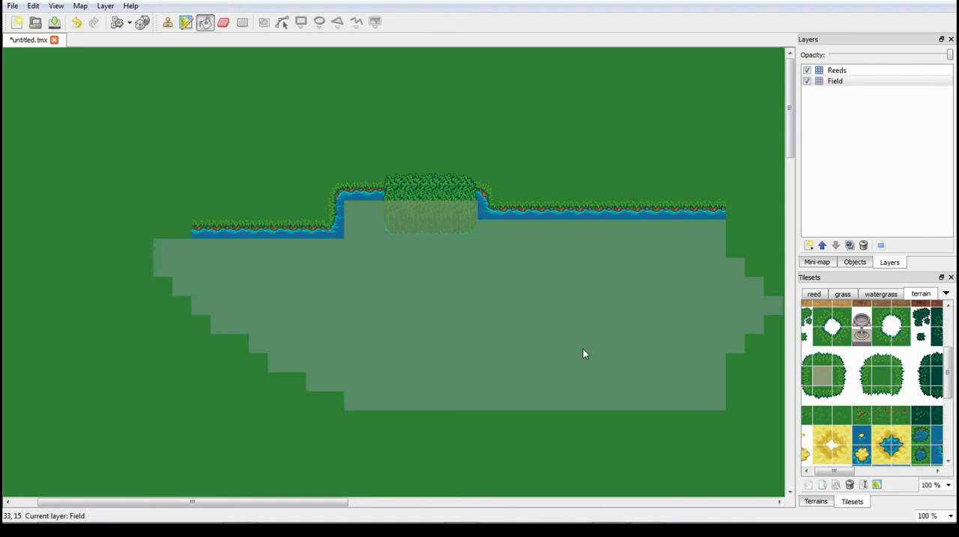
click(583, 352)
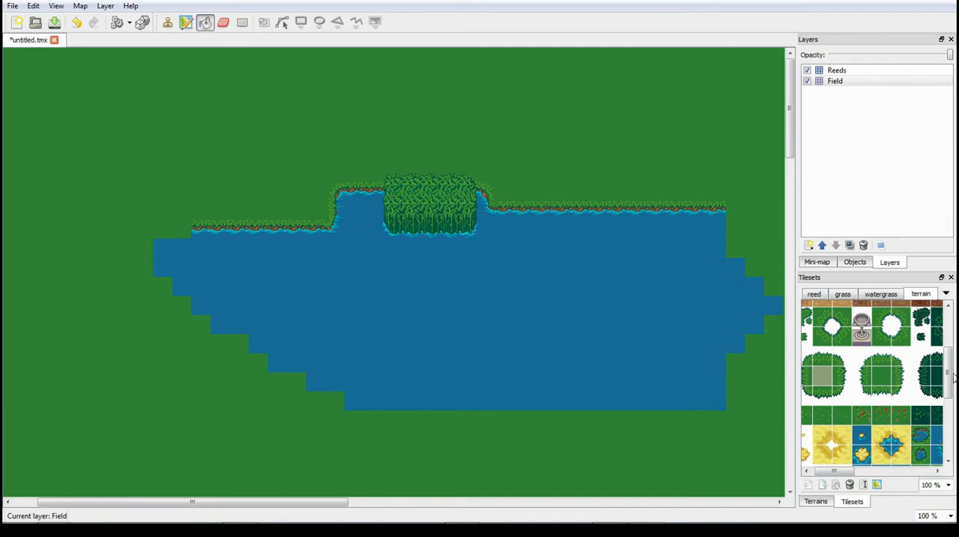
- Refill the straight bank rows along the lake's upper edge with the terrain tileset's matching top-bank water tile
mouse_move(951, 376)
mouse_down()
mouse_move(952, 342)
mouse_move(952, 422)
mouse_move(952, 394)
mouse_up()
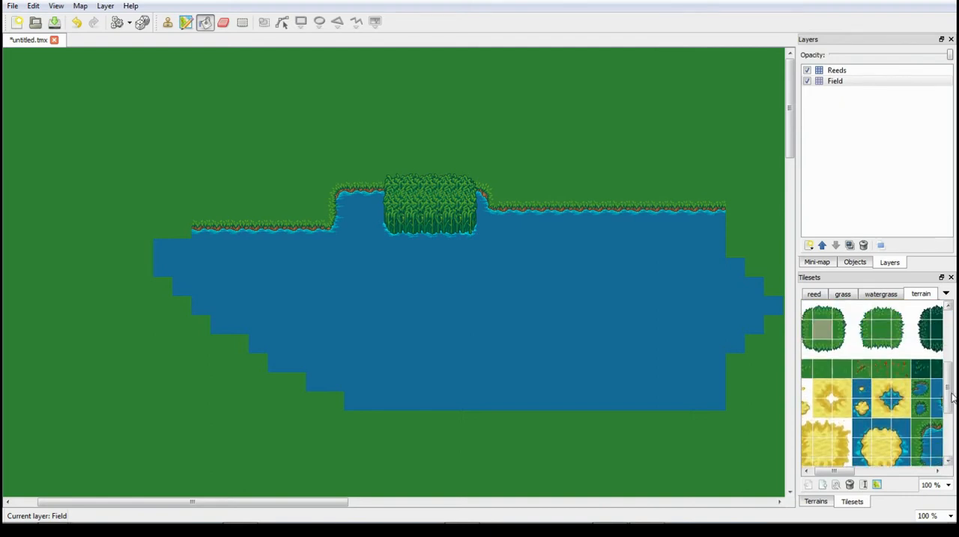
drag(852, 471, 875, 472)
click(860, 428)
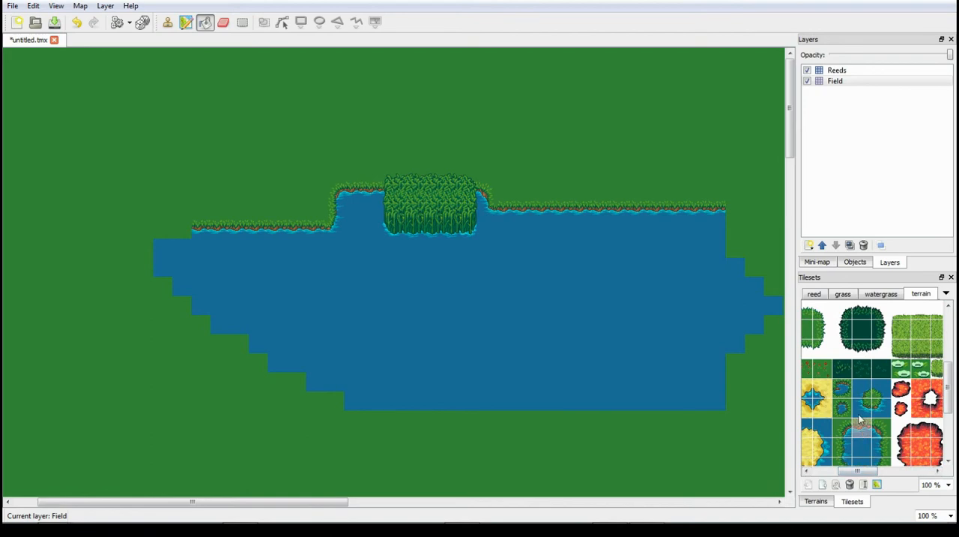
click(550, 212)
click(295, 225)
click(580, 208)
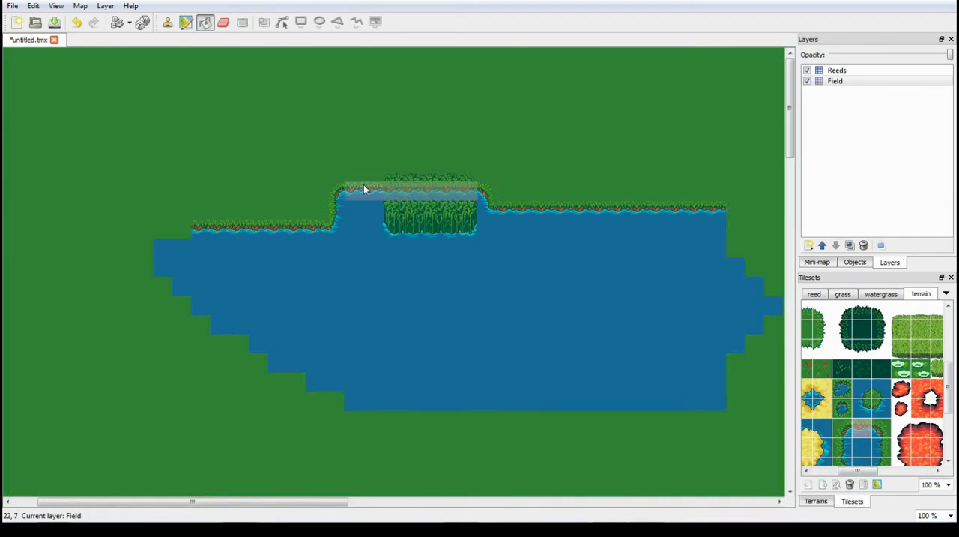
- Stamp the terrain tileset's matching outer and inner corner bank tiles over the corners of the lake's upper edge
click(848, 423)
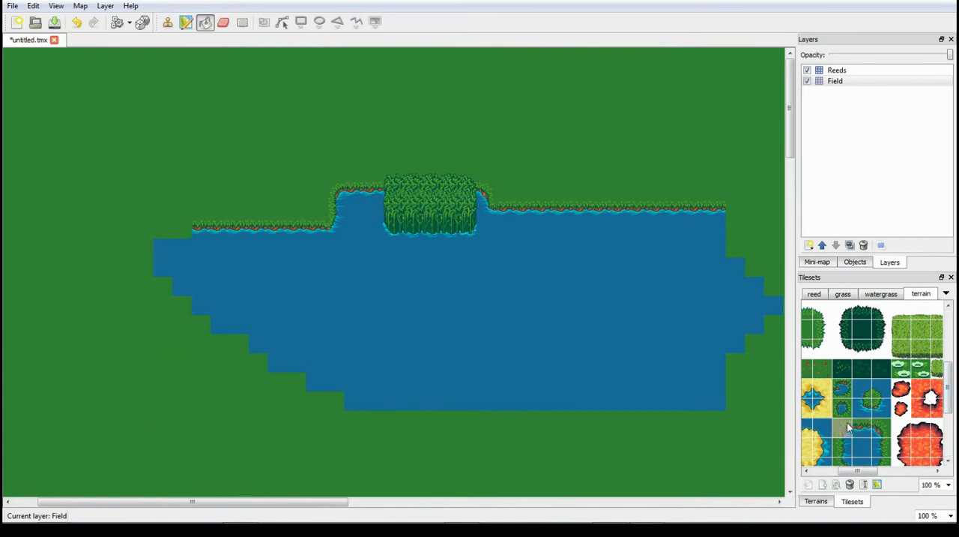
click(167, 22)
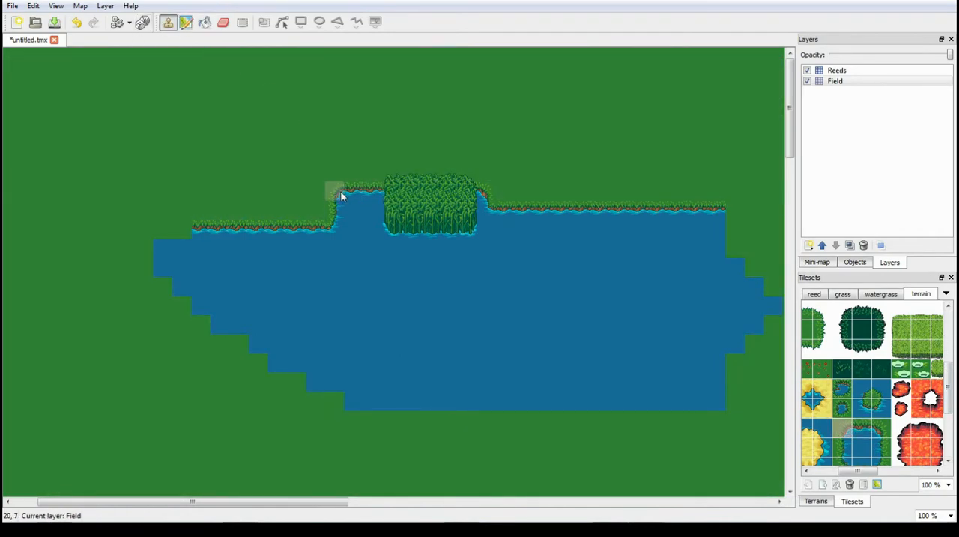
click(341, 197)
click(881, 428)
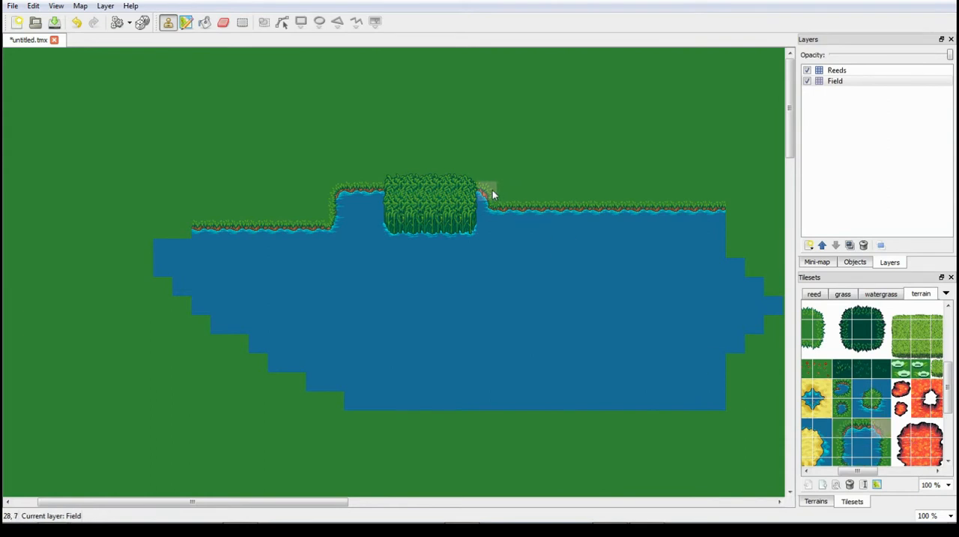
click(492, 195)
click(868, 408)
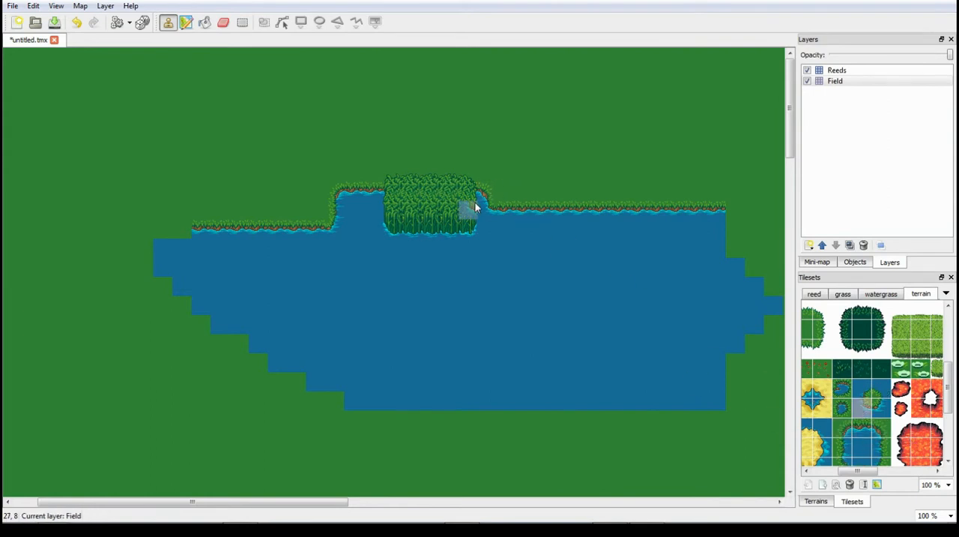
click(885, 409)
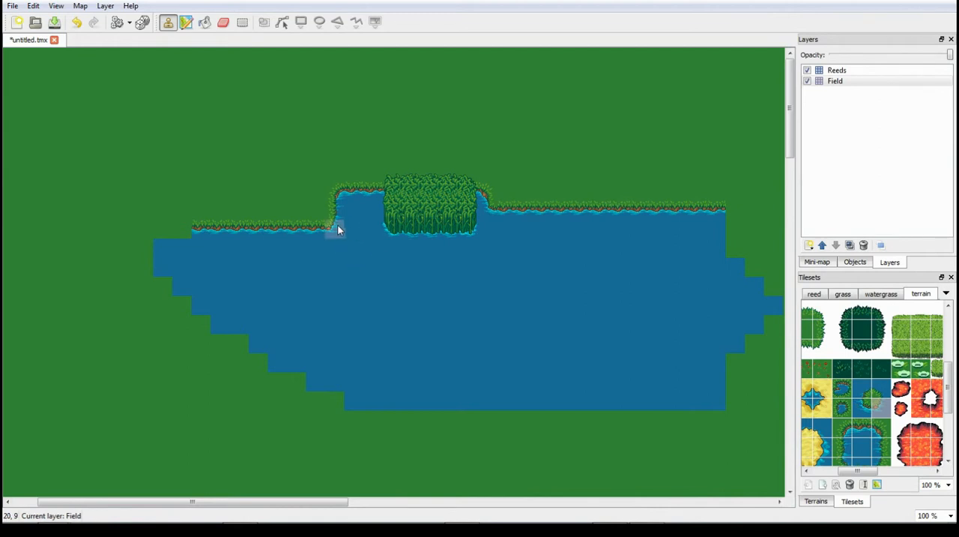
- Refill the lake with the terrain tileset's water tile and remove the watergrass tileset with all its references
click(862, 448)
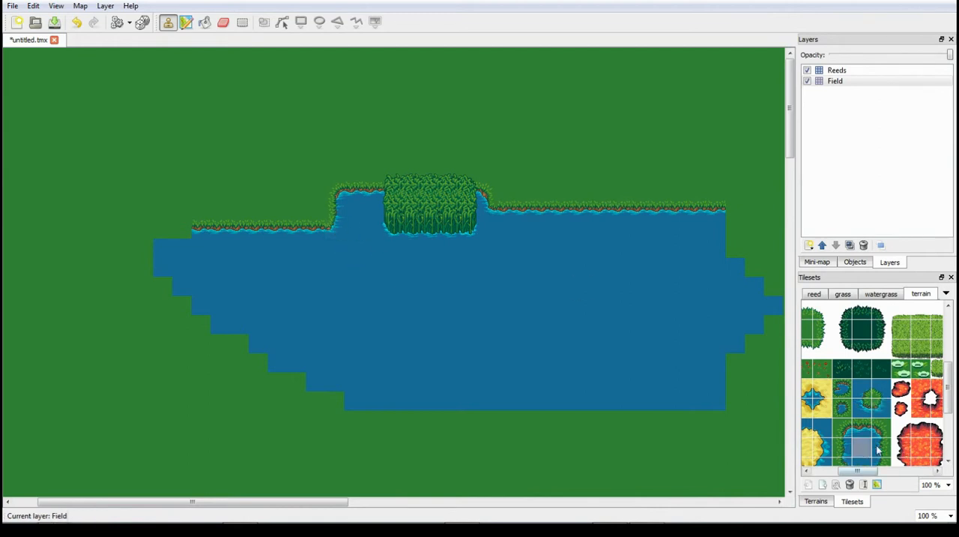
click(204, 23)
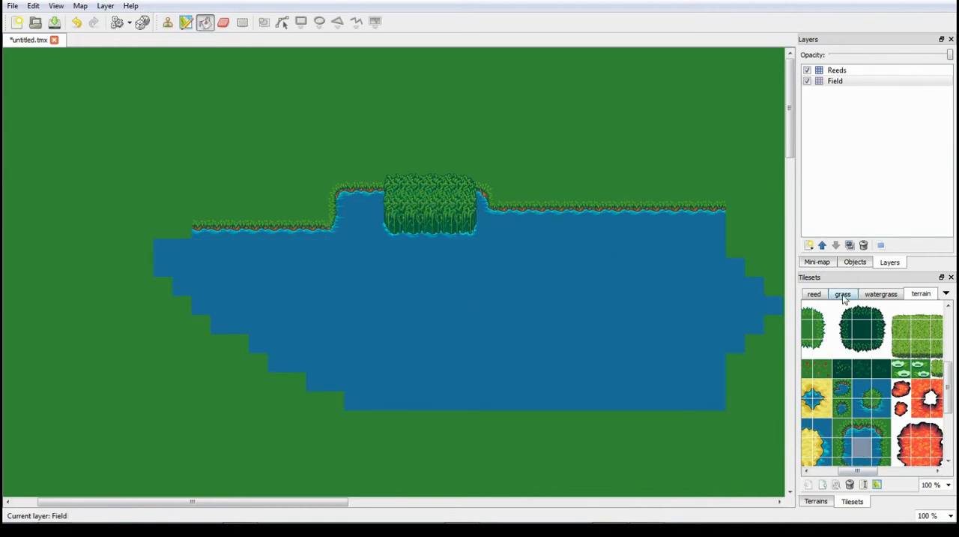
click(882, 294)
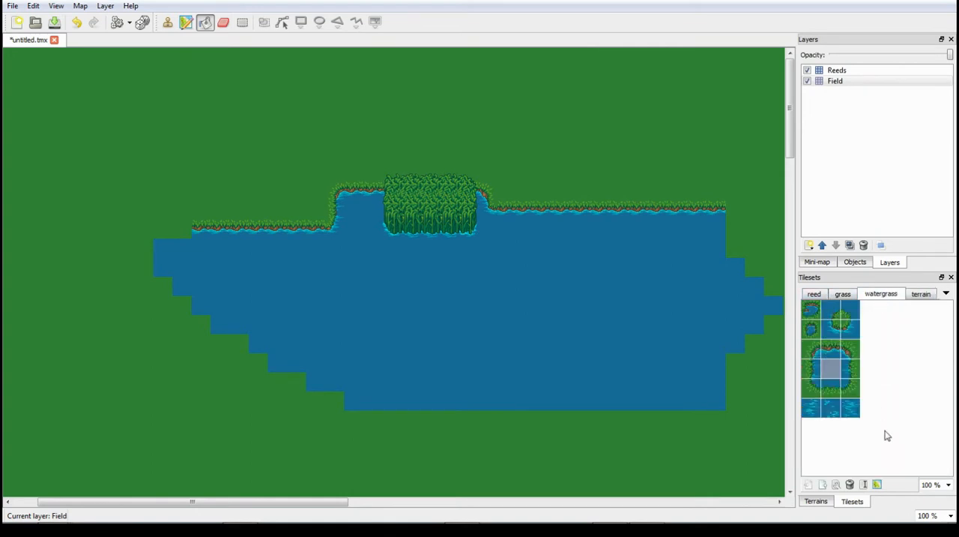
click(850, 485)
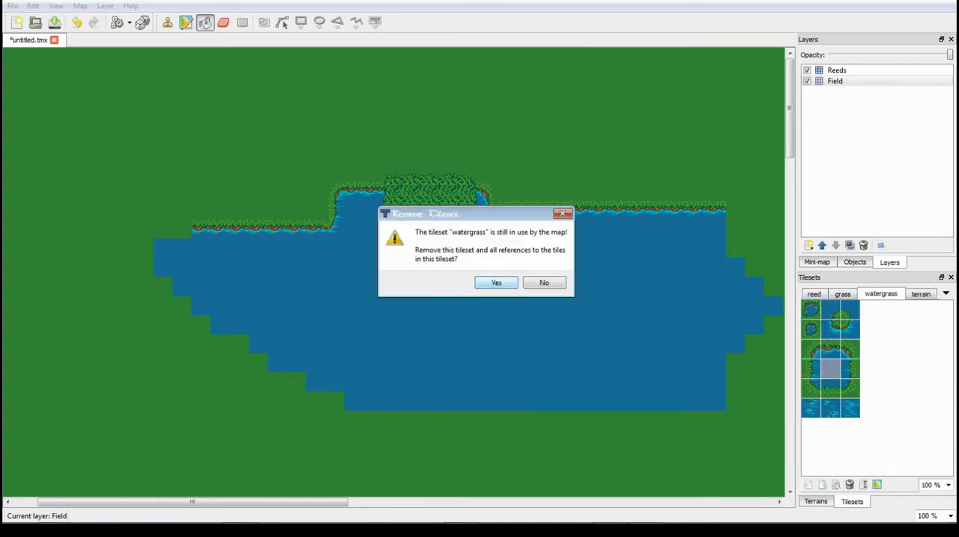
click(496, 283)
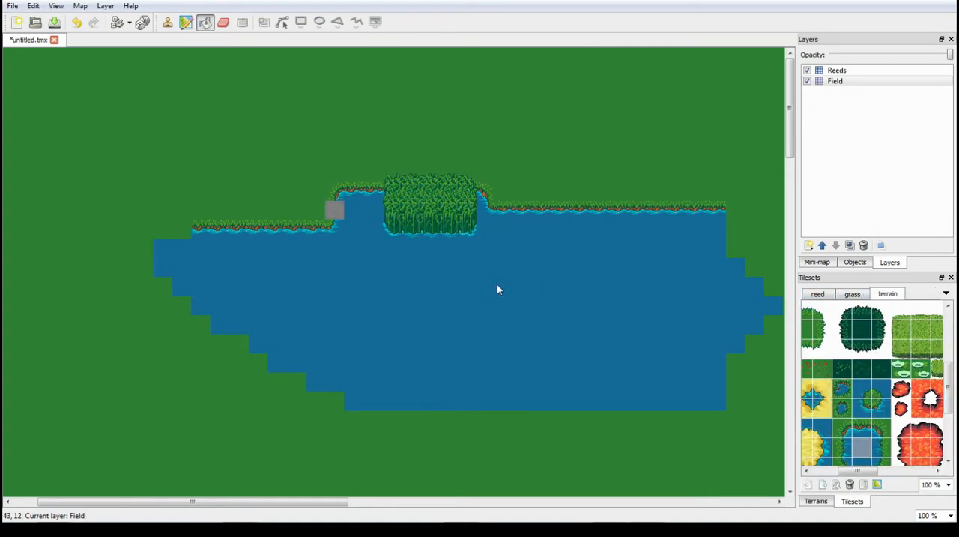
- Fill the empty cell in the lake's upper-left bank with the terrain tileset's left-bank tile
click(843, 449)
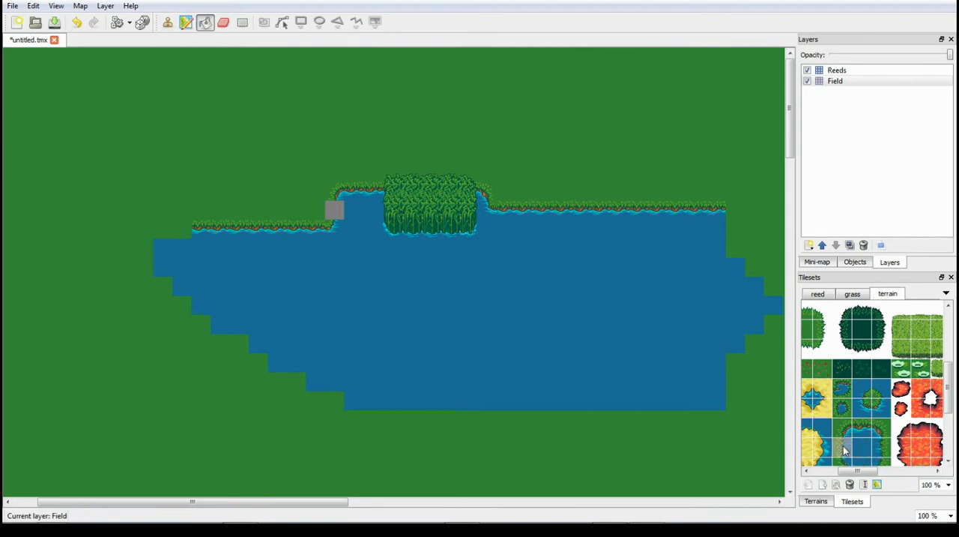
click(330, 217)
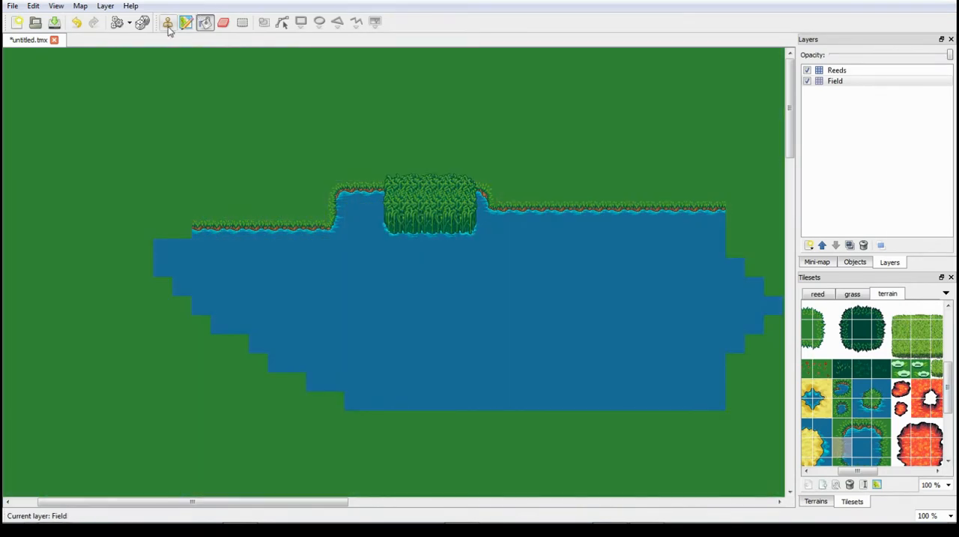
click(168, 25)
scroll(952, 371, up, 5)
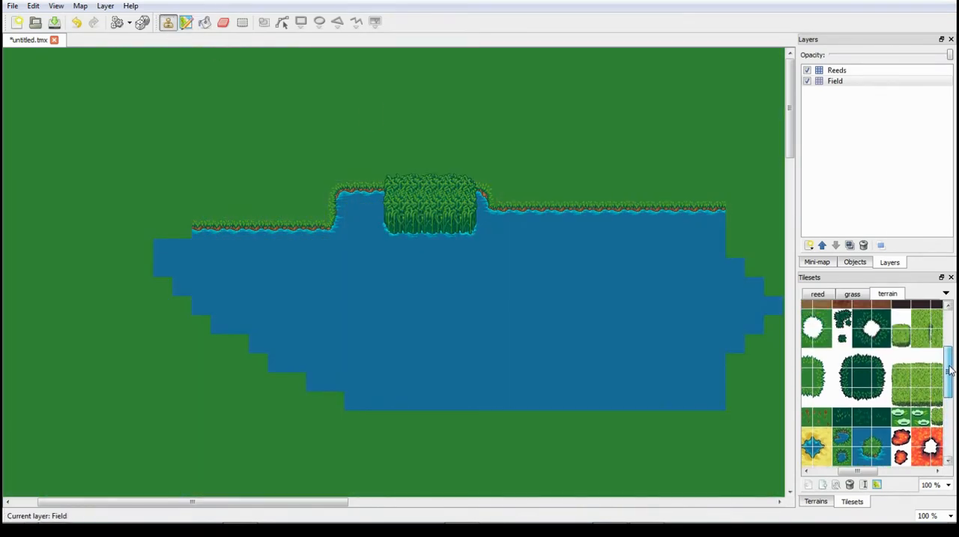
drag(869, 472, 890, 472)
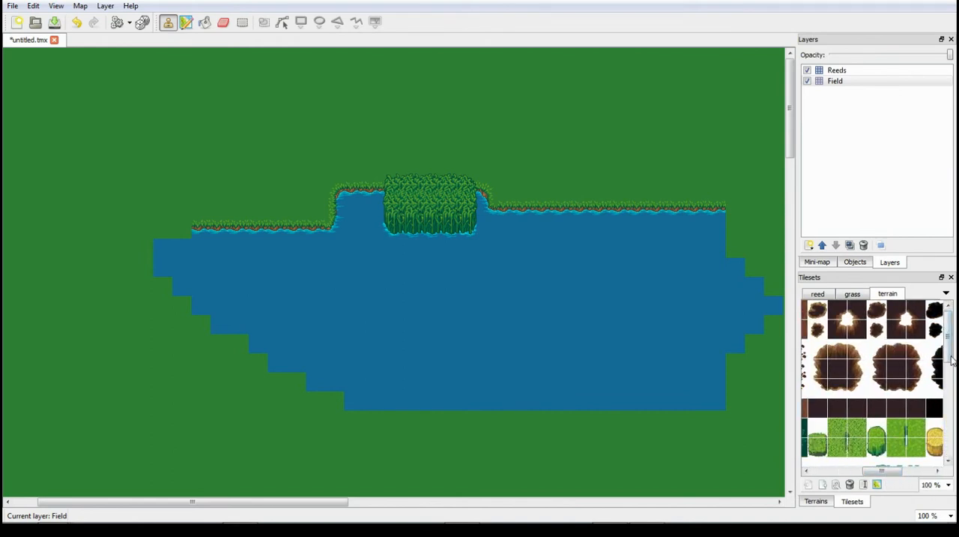
drag(950, 359, 952, 455)
drag(896, 470, 820, 468)
drag(950, 424, 957, 324)
- Check the grass and reed tilesets and remove the grass tileset from the map
click(853, 294)
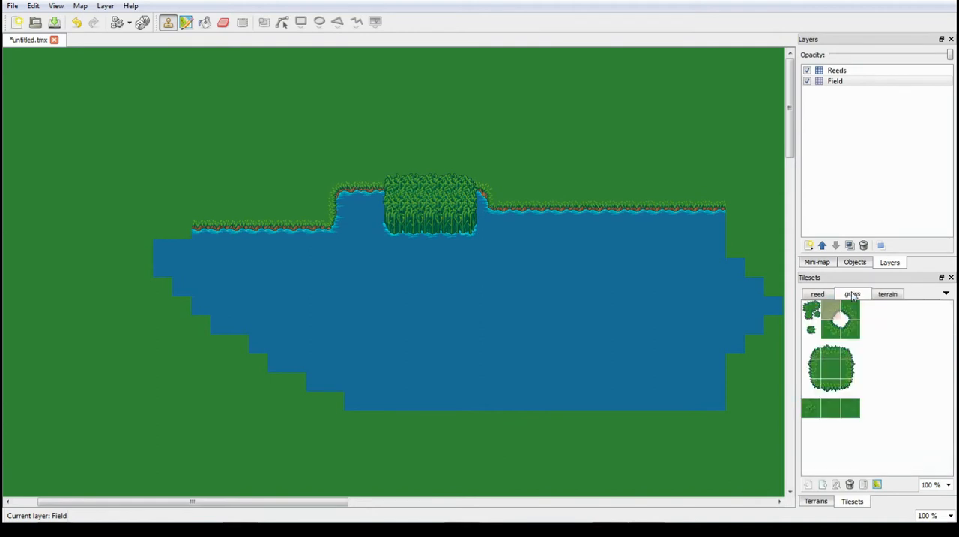
click(828, 297)
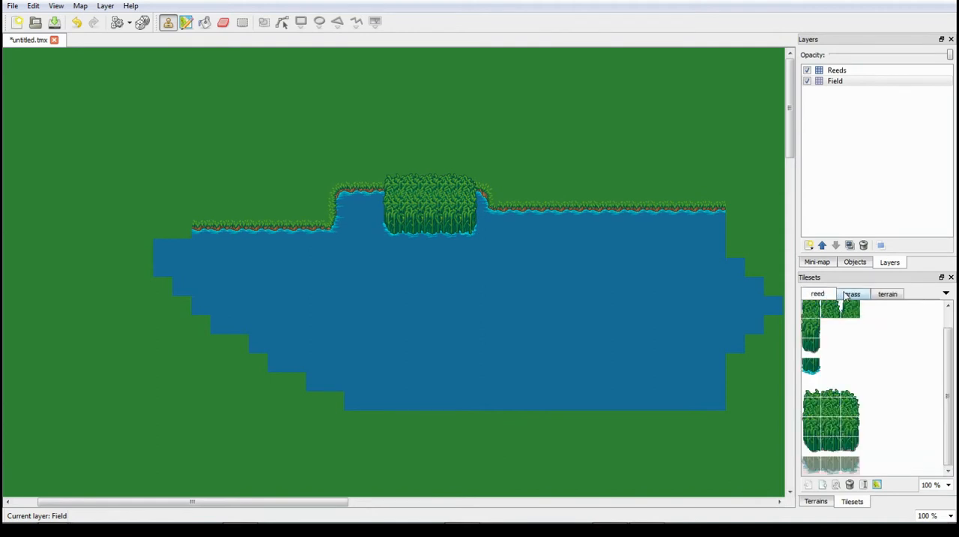
click(849, 295)
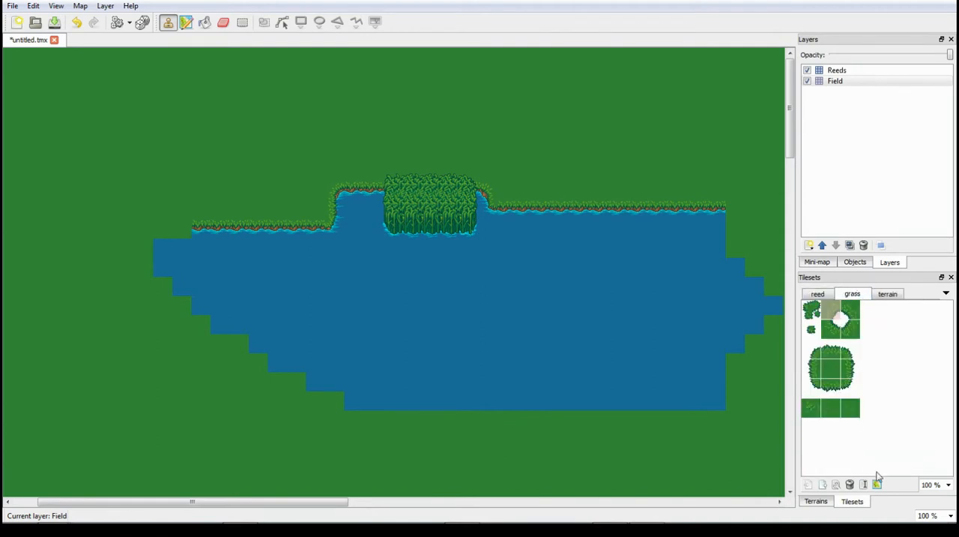
click(850, 484)
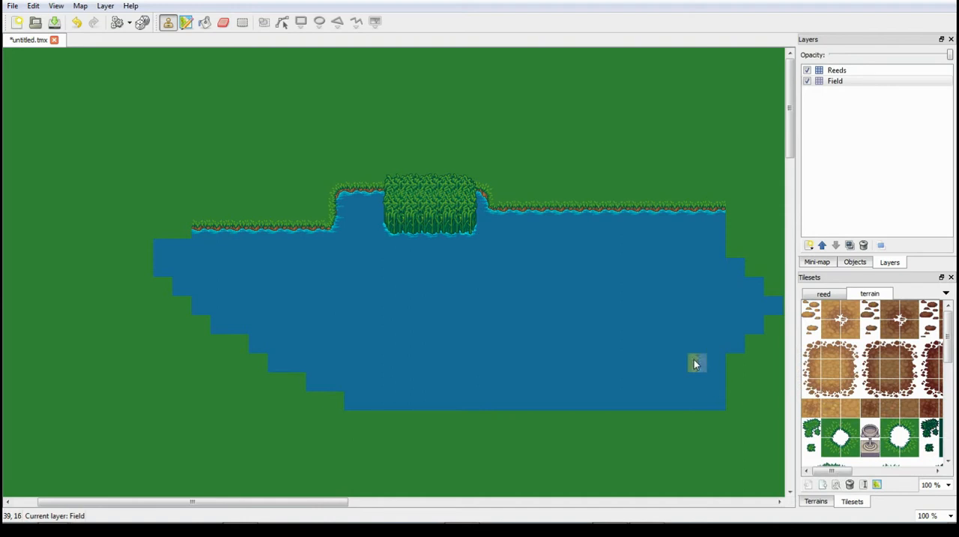
- Select the full 3×3 block of black hole tiles in the terrain tileset as the stamp
click(828, 298)
click(869, 295)
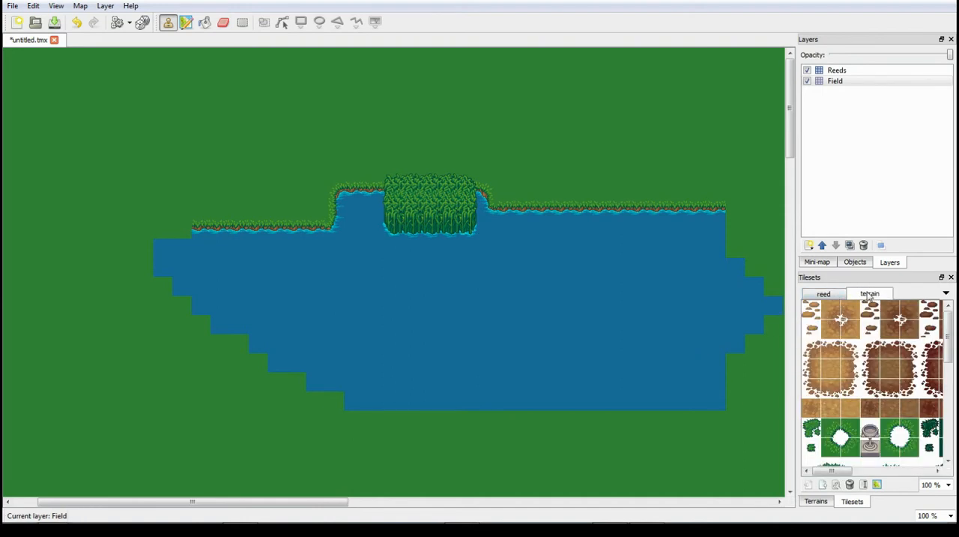
drag(834, 473, 916, 484)
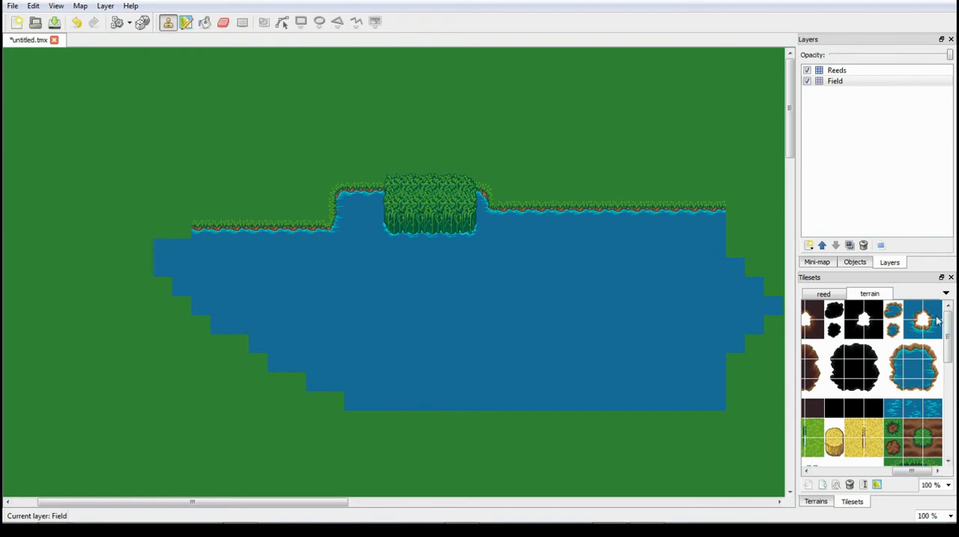
click(838, 355)
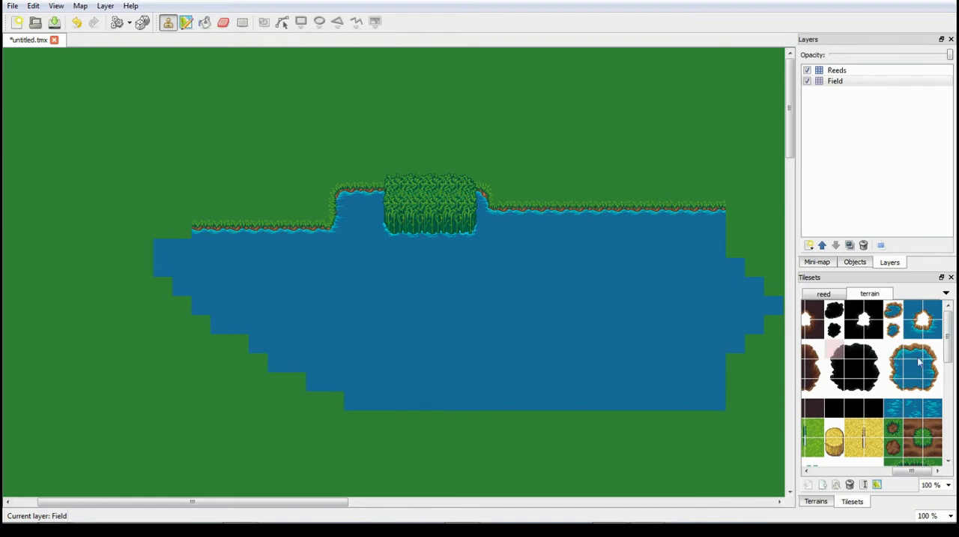
drag(910, 471, 895, 471)
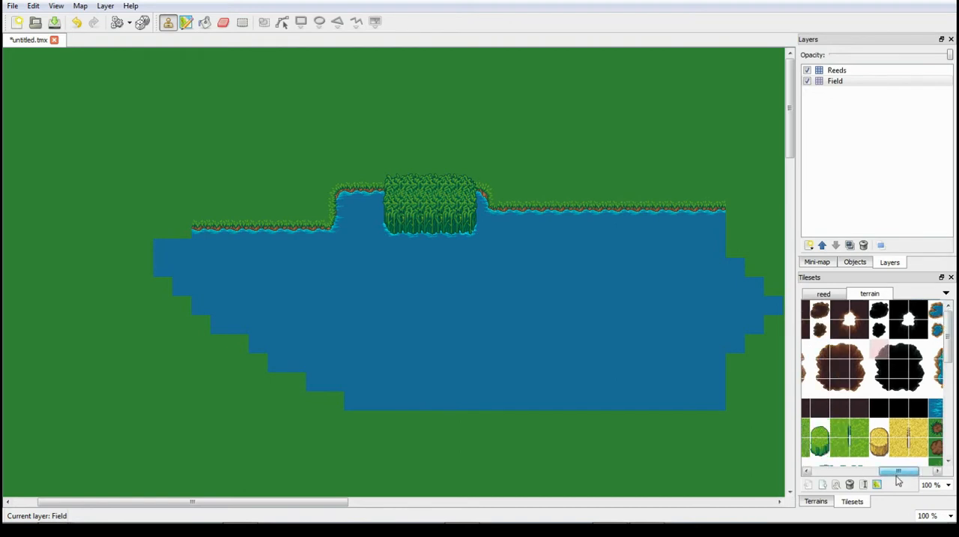
drag(909, 373, 919, 385)
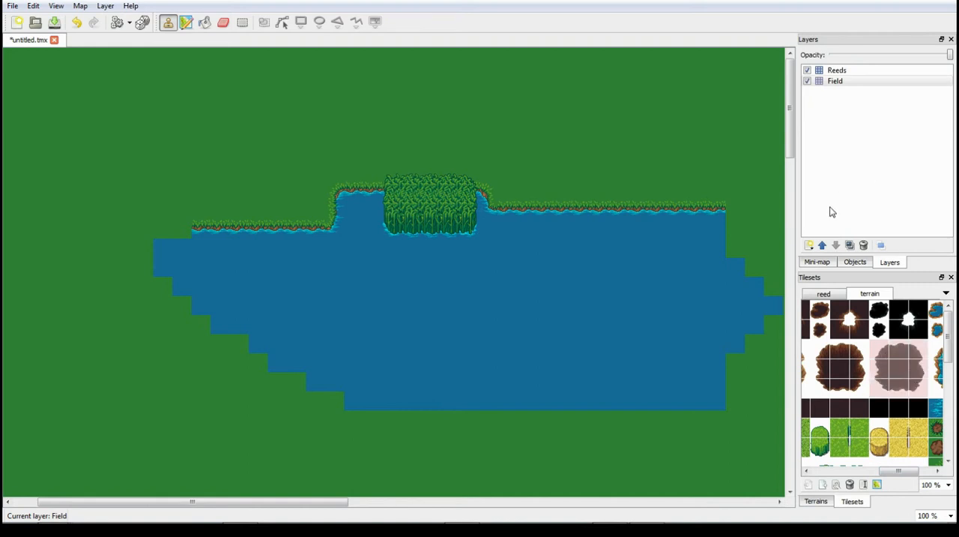
- Add a new tile layer above Reeds and stamp the black hole once on the grass above the lake's right half
click(882, 130)
right_click(882, 130)
click(903, 139)
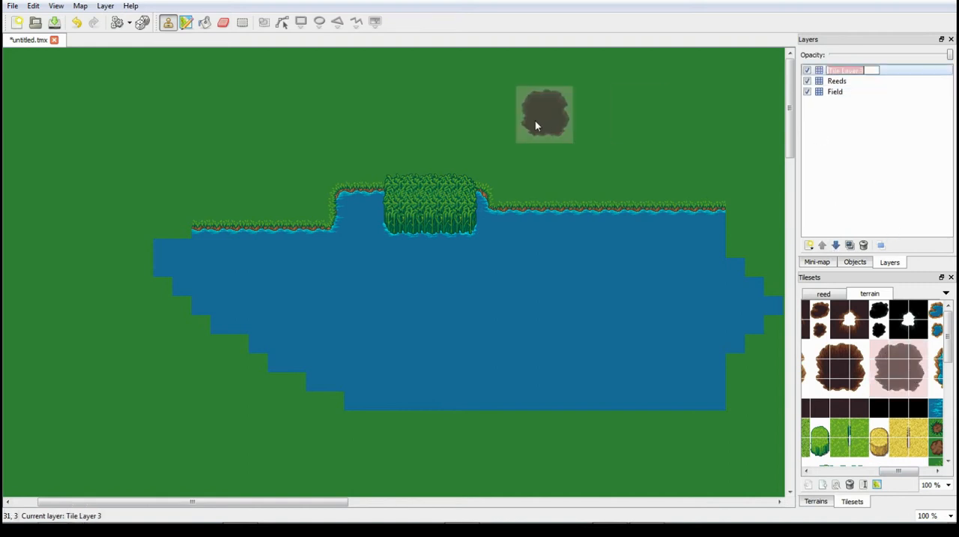
click(558, 138)
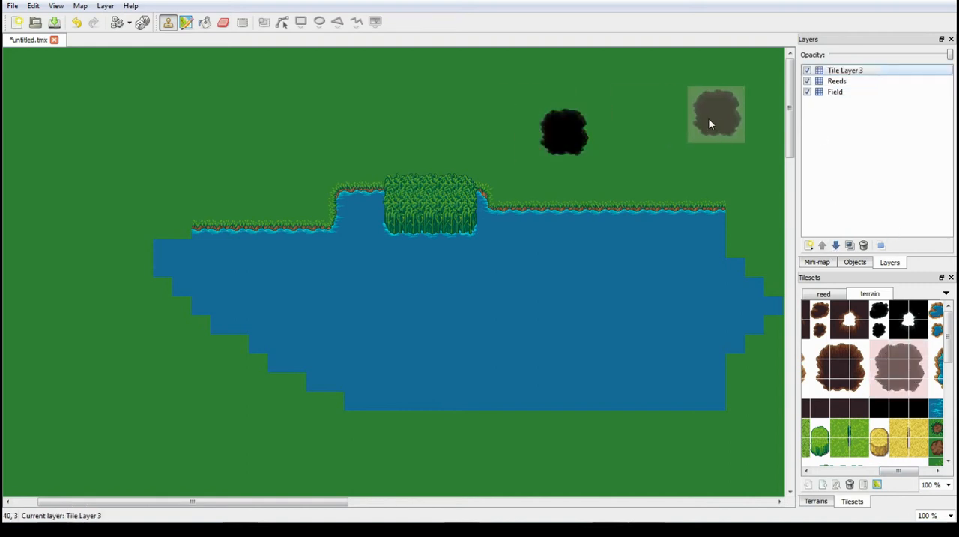
- Stamp two different 3×3 brown-rimmed holes from the terrain tileset on the grass, one on each side of the black hole
drag(817, 346, 856, 391)
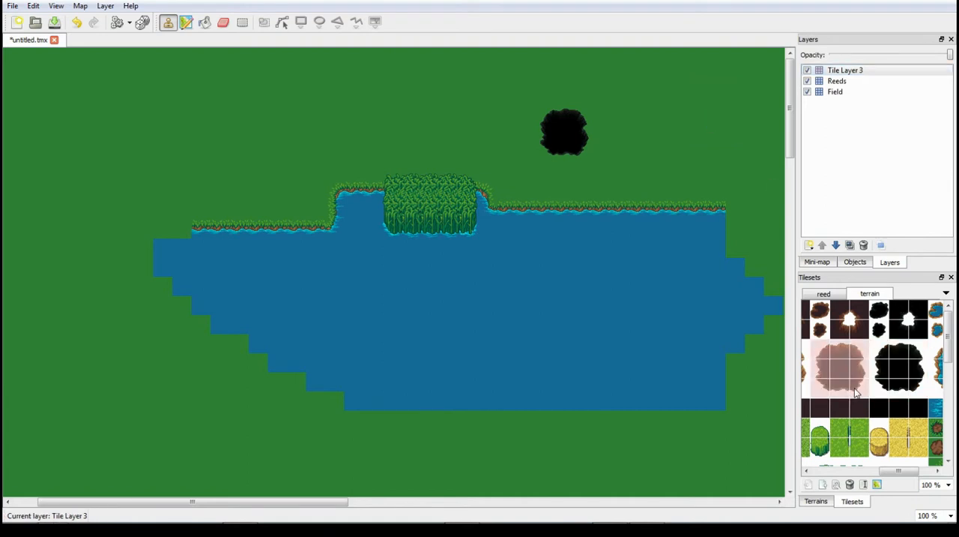
click(717, 133)
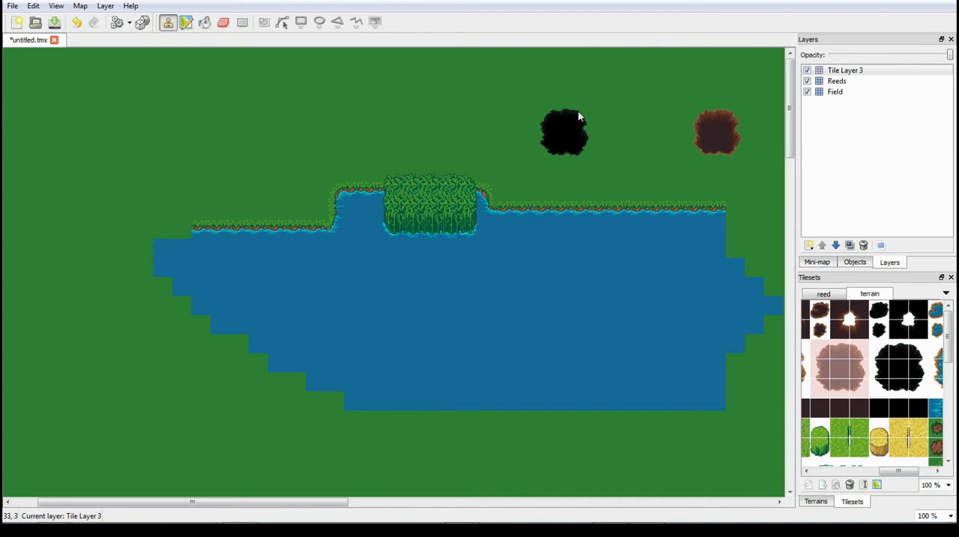
drag(897, 473, 871, 474)
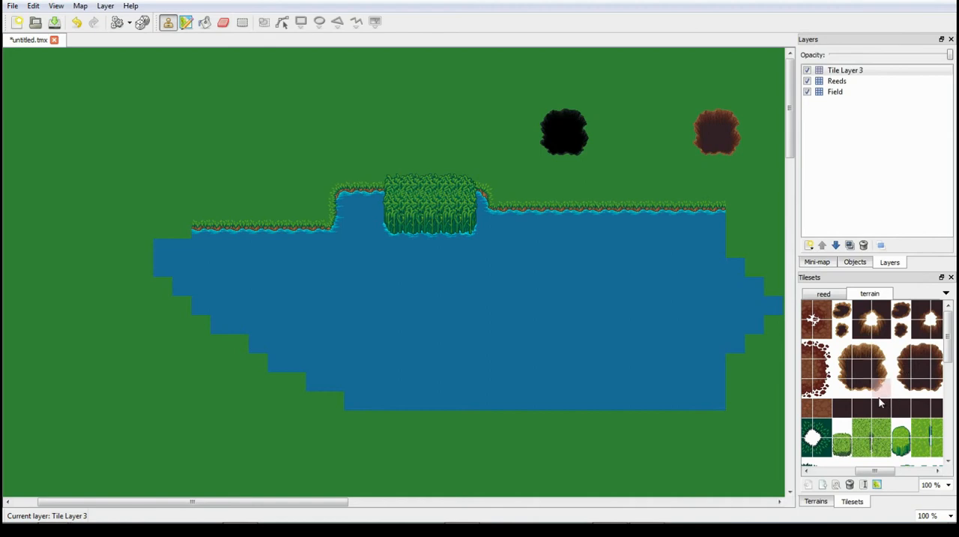
drag(881, 394, 841, 347)
click(315, 113)
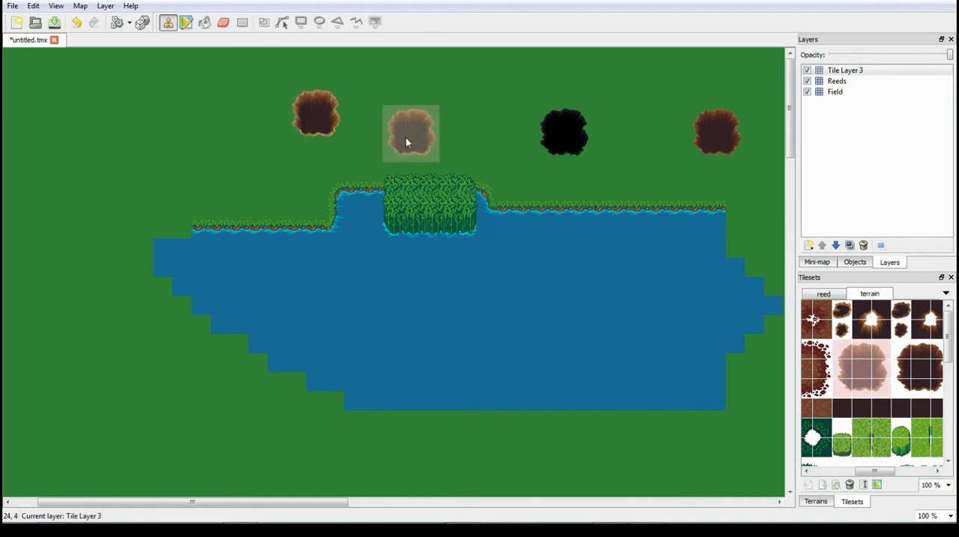
right_click(528, 168)
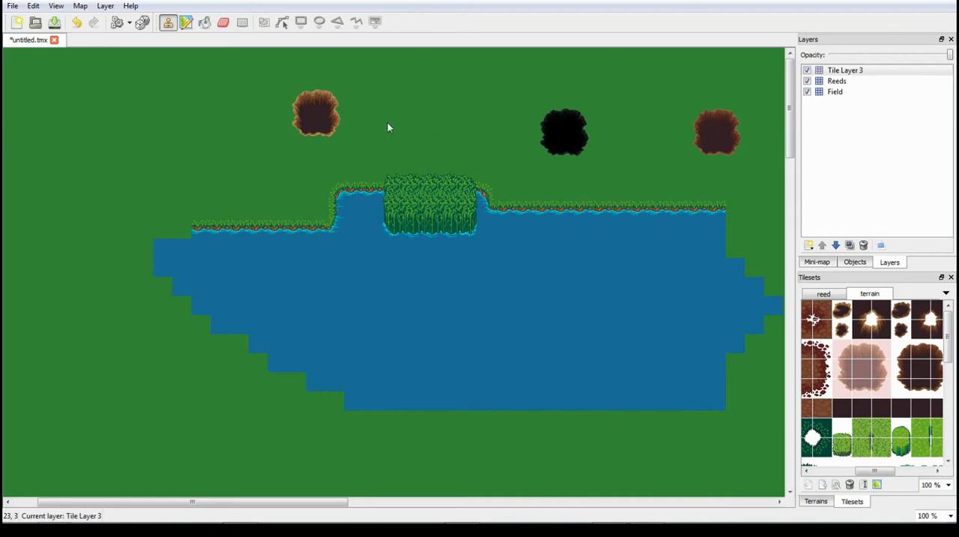
- Stamp the terrain tileset's 3×3 dark red dirt patch once on the grass northwest of the lake
drag(880, 472, 864, 472)
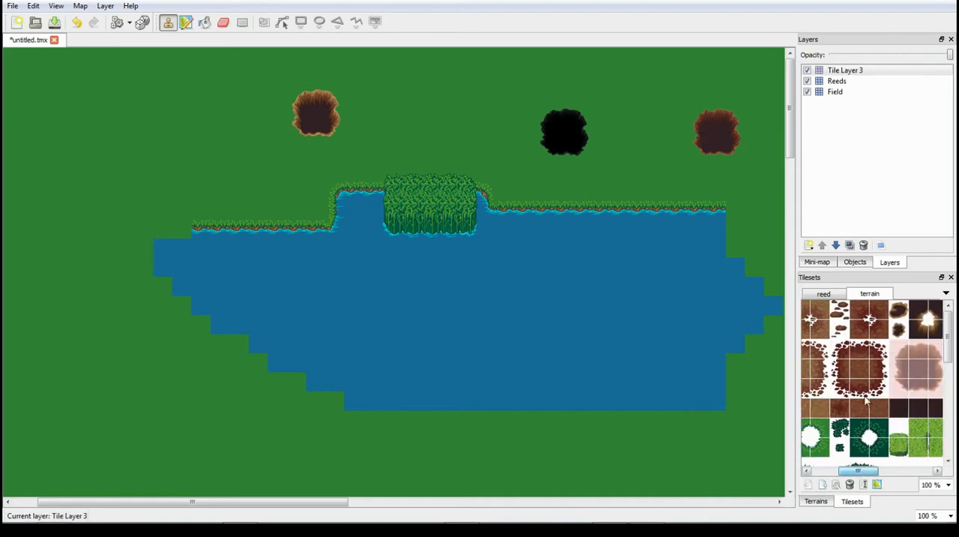
drag(867, 398, 838, 346)
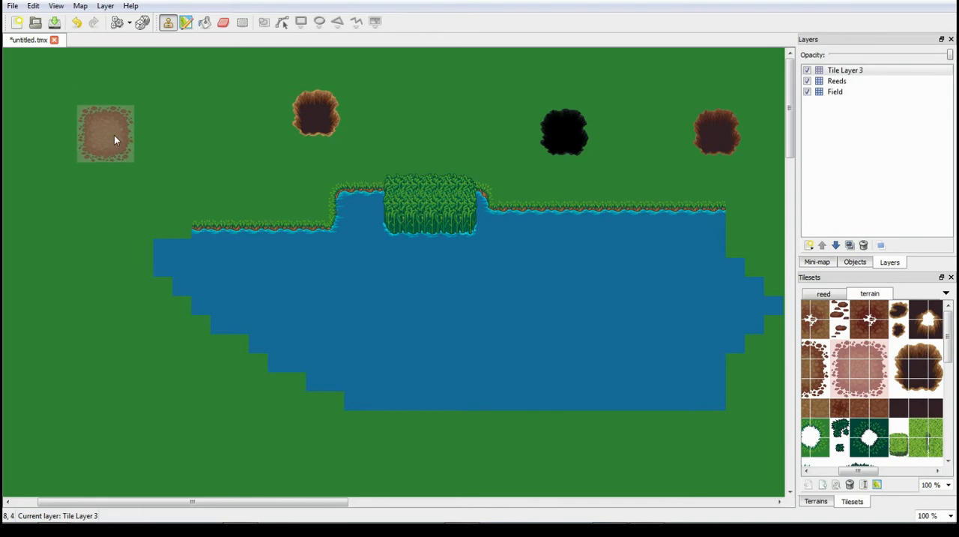
click(114, 139)
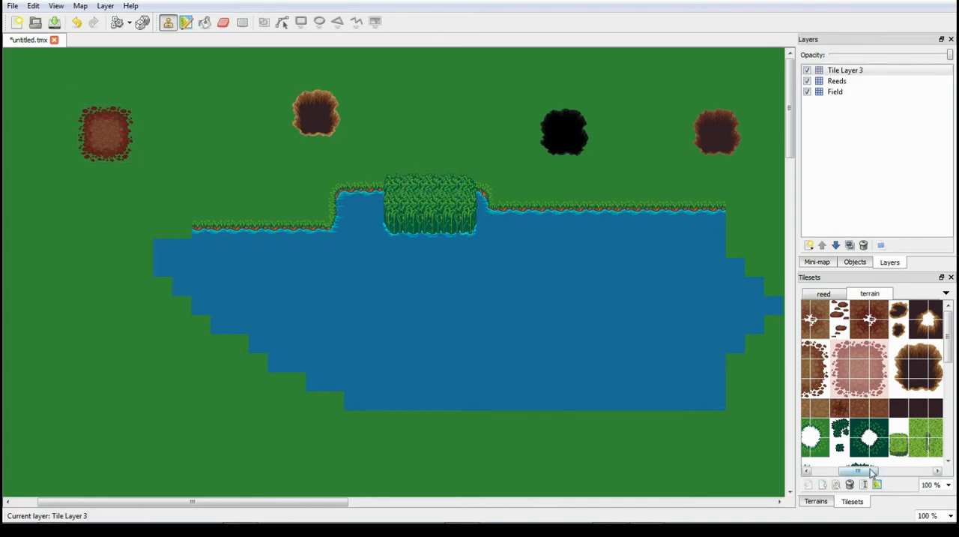
- Stamp the terrain tileset's full grey stone paving block on the grass southwest of the lake
drag(872, 472, 847, 473)
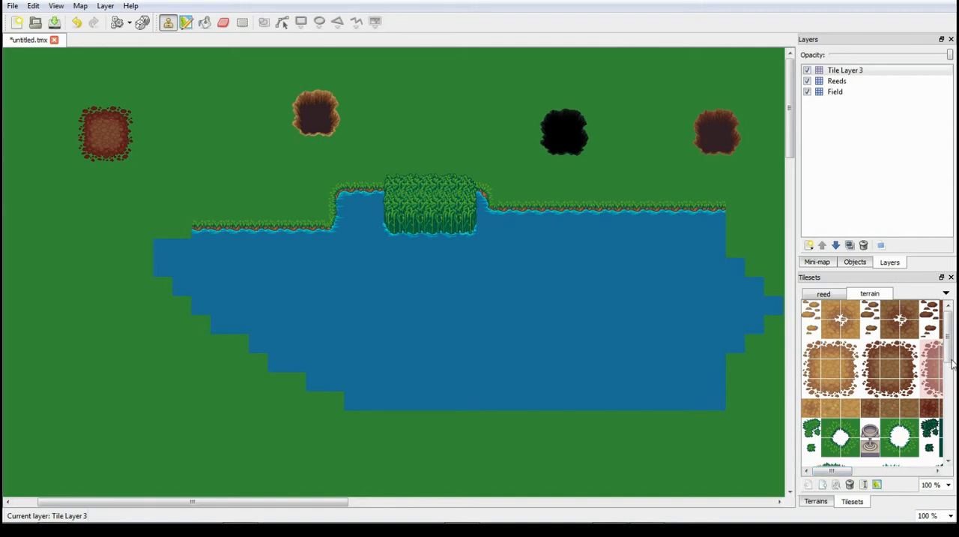
drag(952, 364, 953, 449)
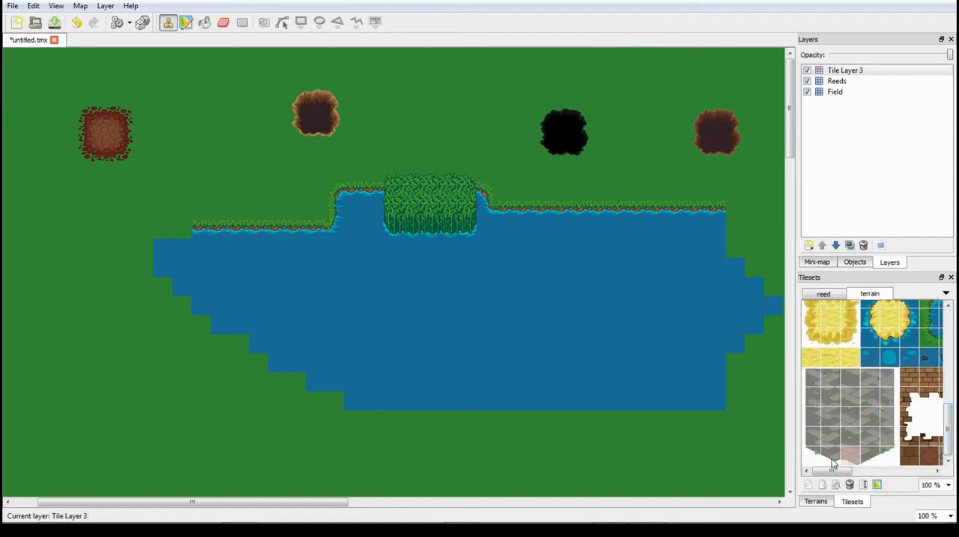
drag(897, 455, 812, 383)
click(109, 393)
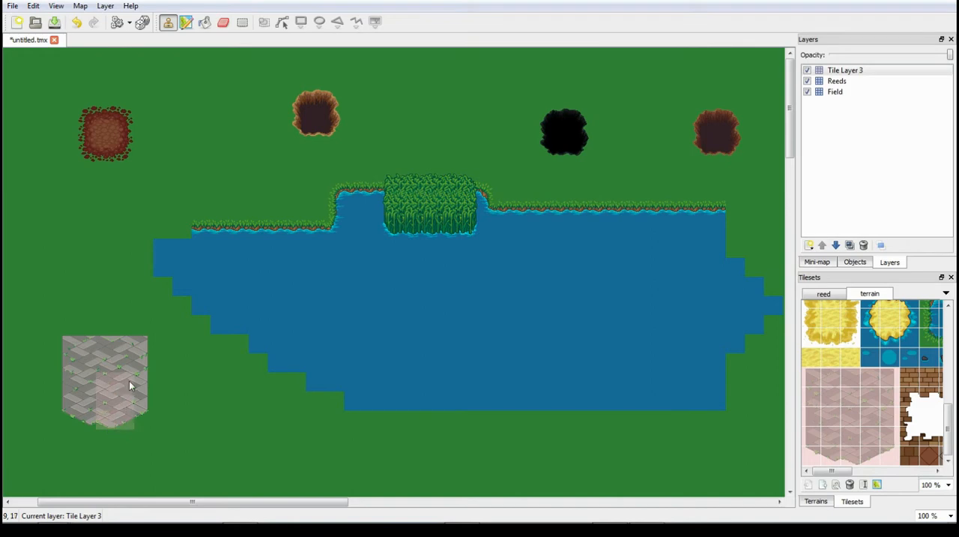
- Try to widen the paving by stamping the block over its right part, undoing each attempt
click(153, 385)
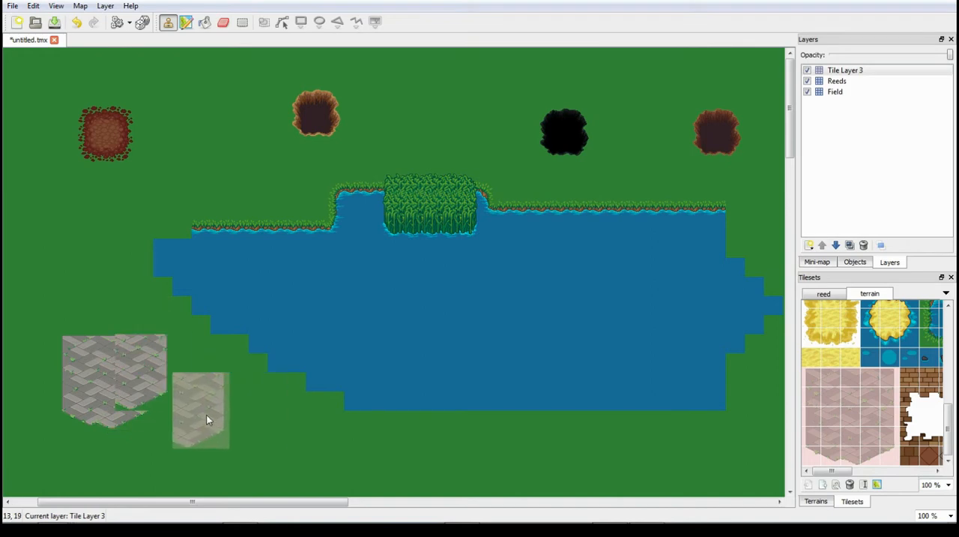
key(ctrl+z)
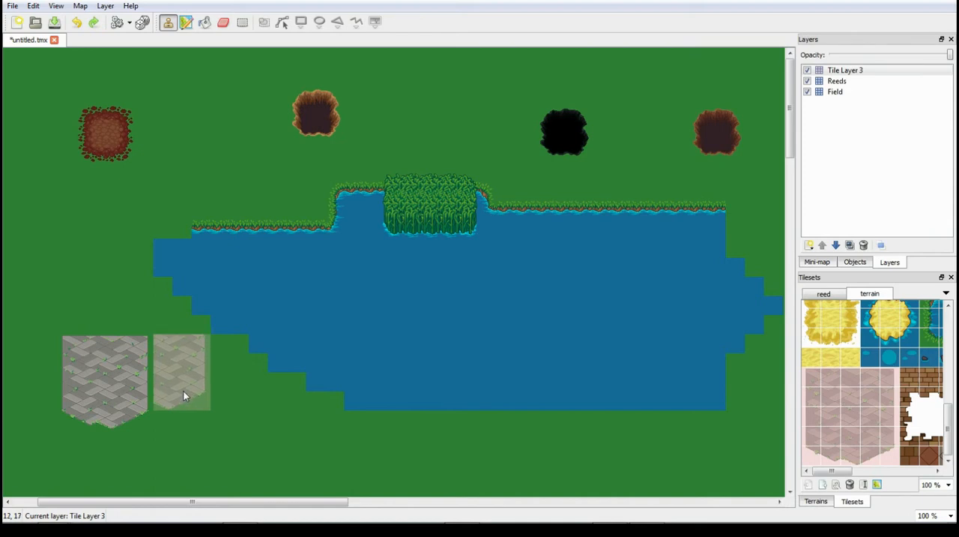
click(143, 392)
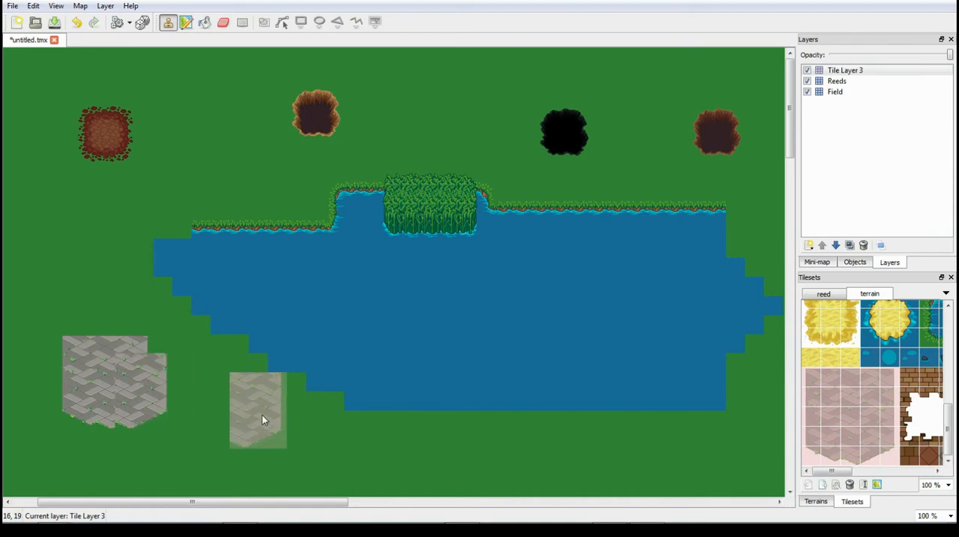
key(ctrl+z)
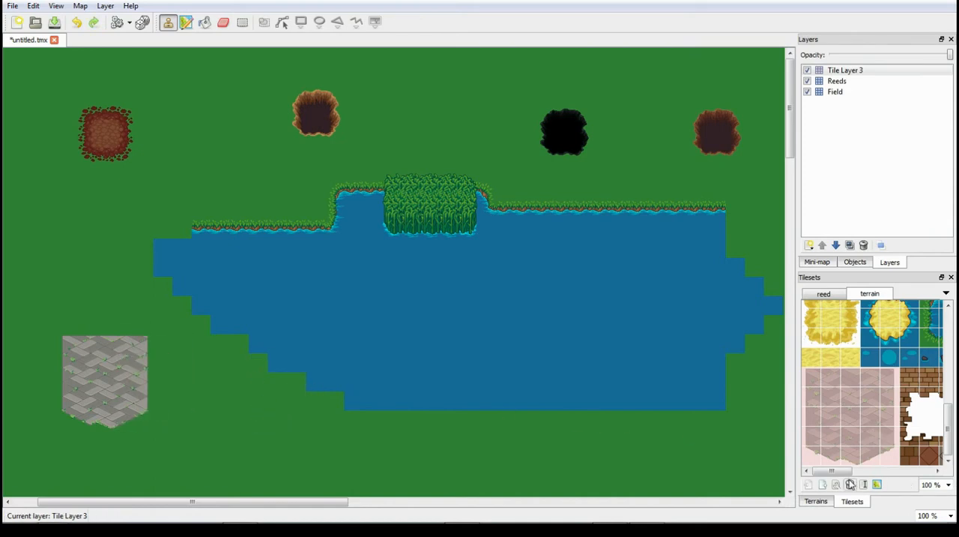
- Place single grey paving tiles beside the paving block, extending its top row and adding one detached tile
drag(840, 471, 866, 472)
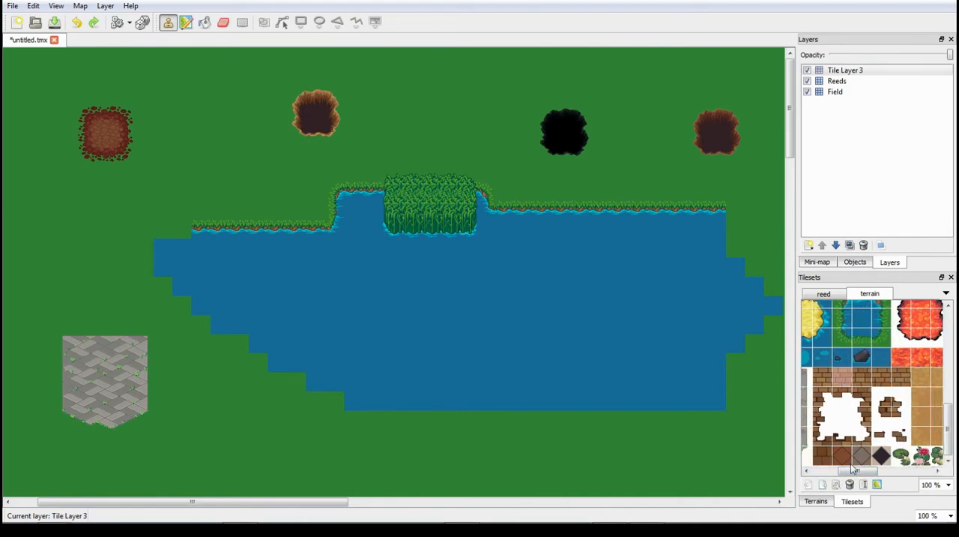
drag(853, 468, 817, 480)
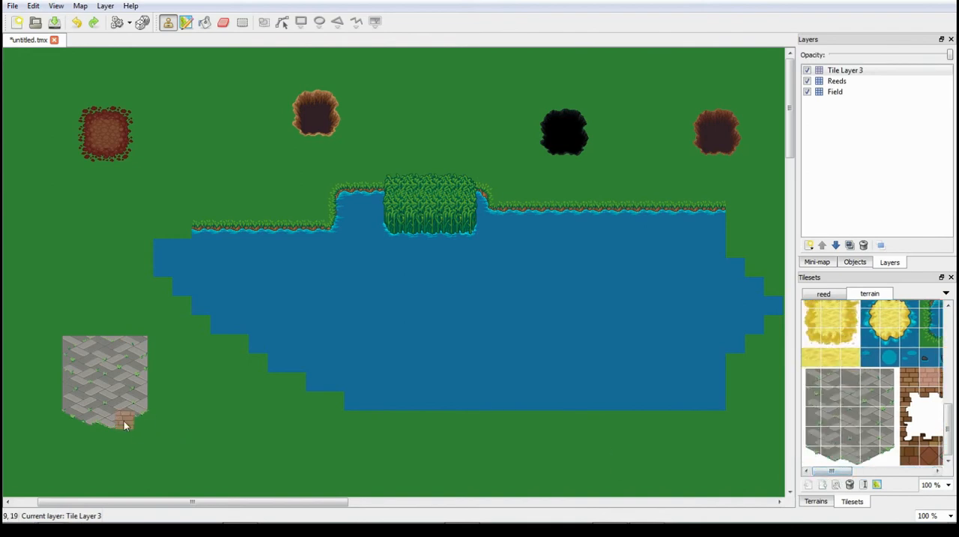
click(181, 420)
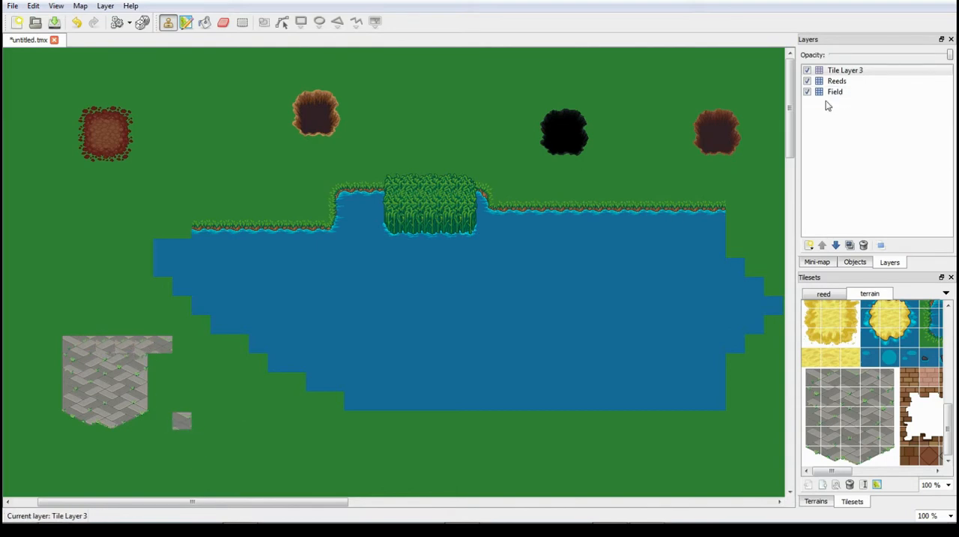
right_drag(205, 394, 207, 405)
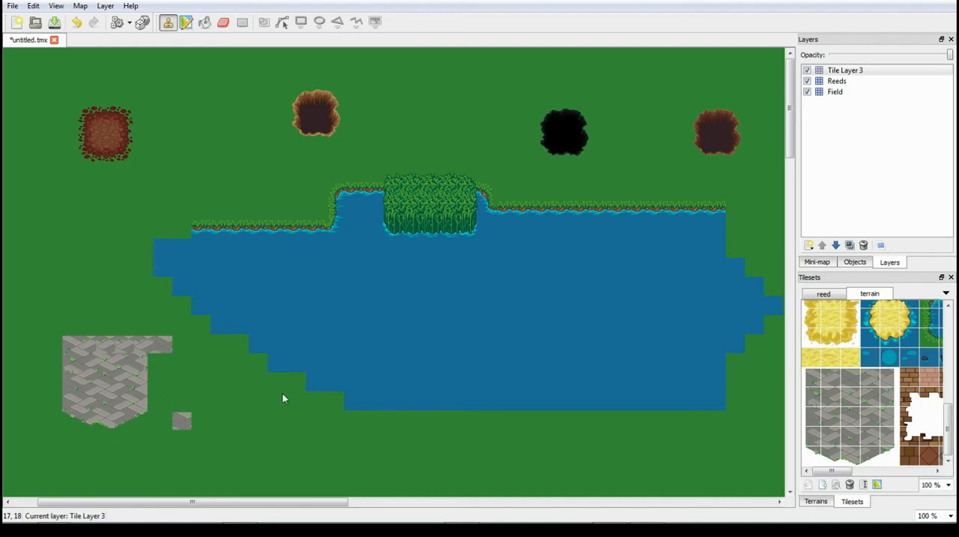
- Remove the top tile layer containing the holes, dirt patch and paving, keeping only Reeds and Field
right_click(832, 69)
click(835, 147)
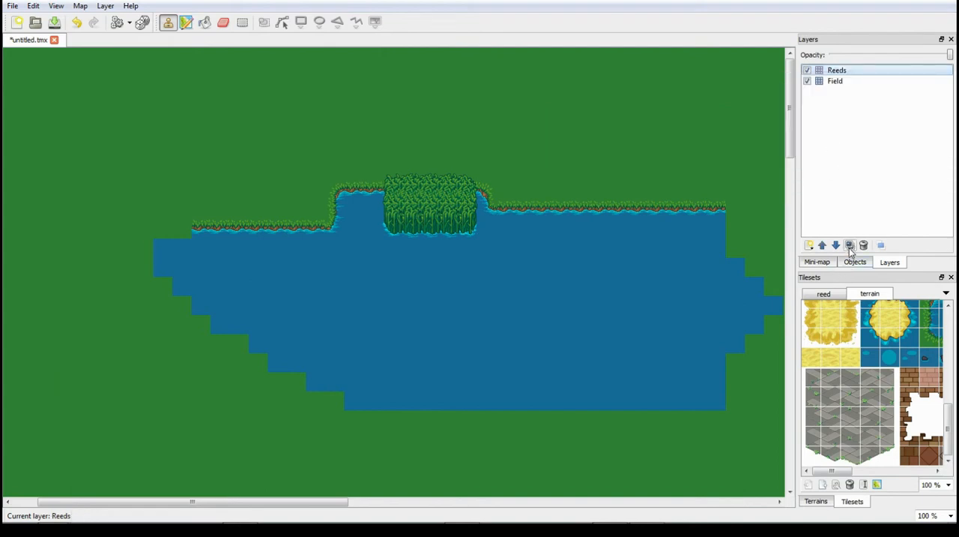
drag(834, 471, 784, 485)
drag(951, 437, 957, 341)
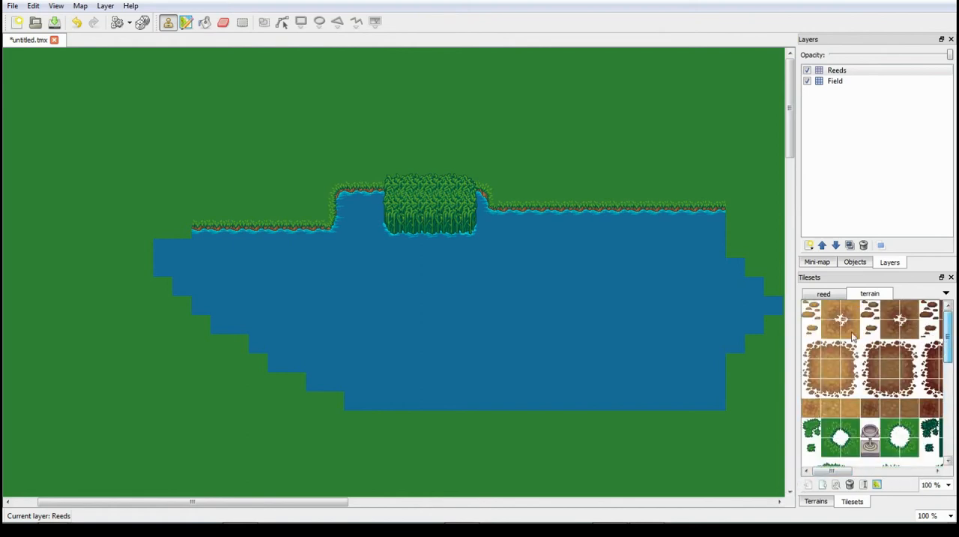
- Start a new tileset and open the file browser for choosing its image
right_click(19, 7)
click(12, 7)
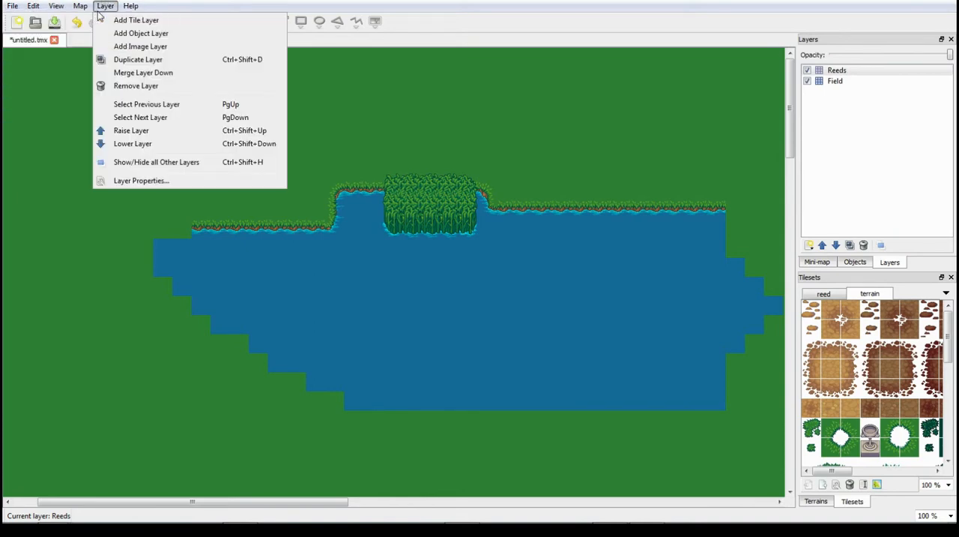
click(94, 20)
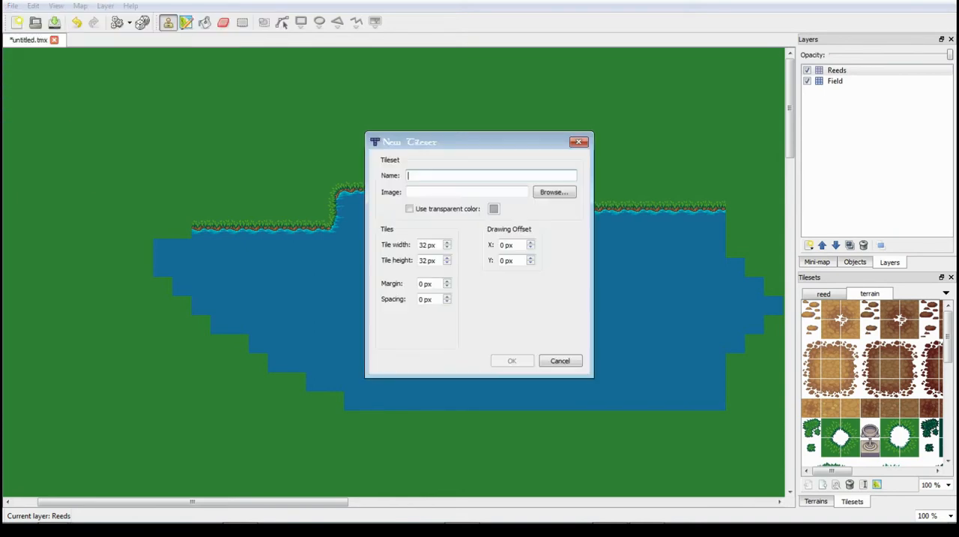
click(554, 193)
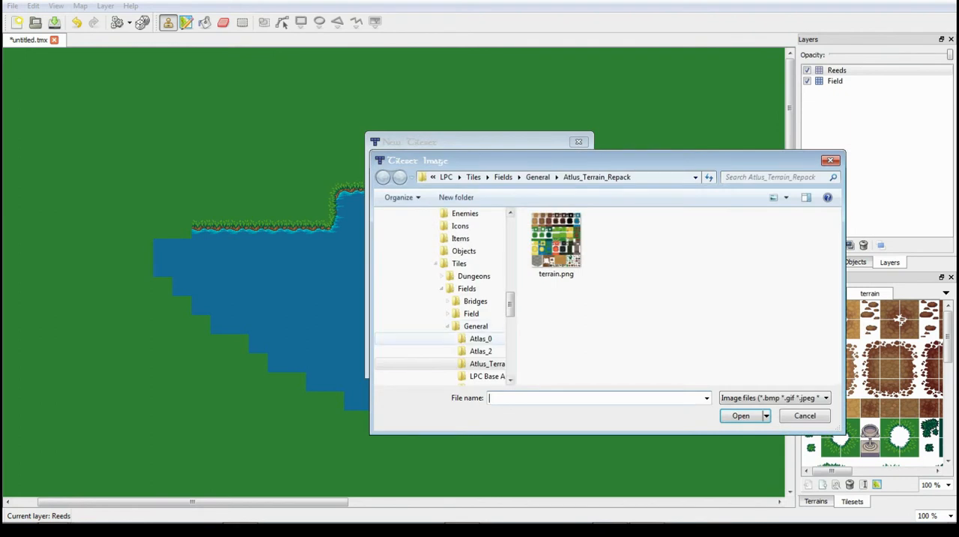
- Examine the atlas images available in the Atlas_0 folder and in Atlas2.zip as possible tileset sources
click(481, 339)
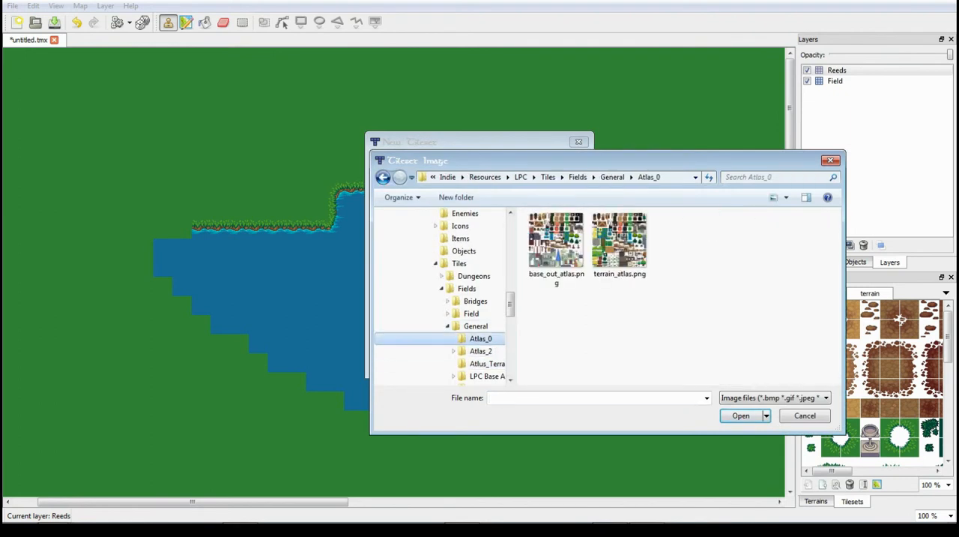
click(453, 351)
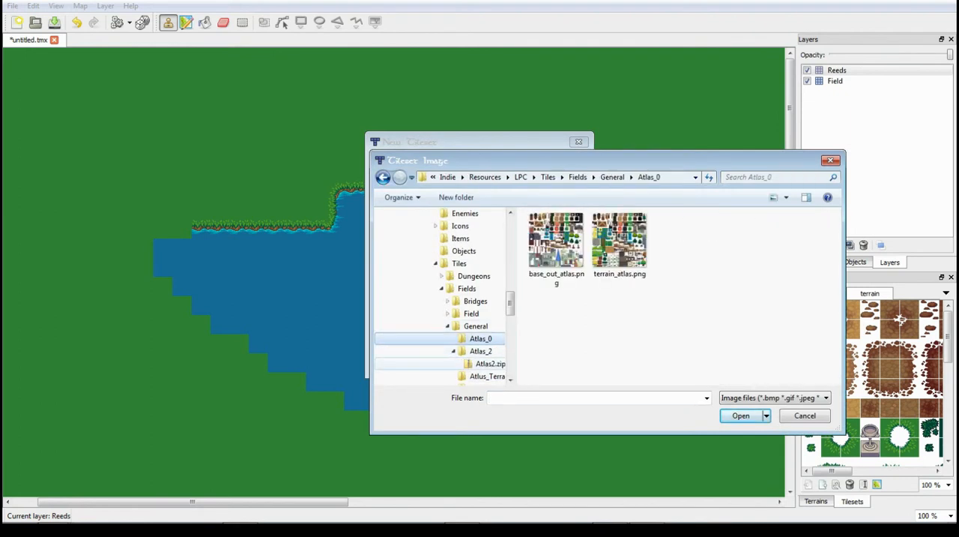
click(489, 364)
click(564, 232)
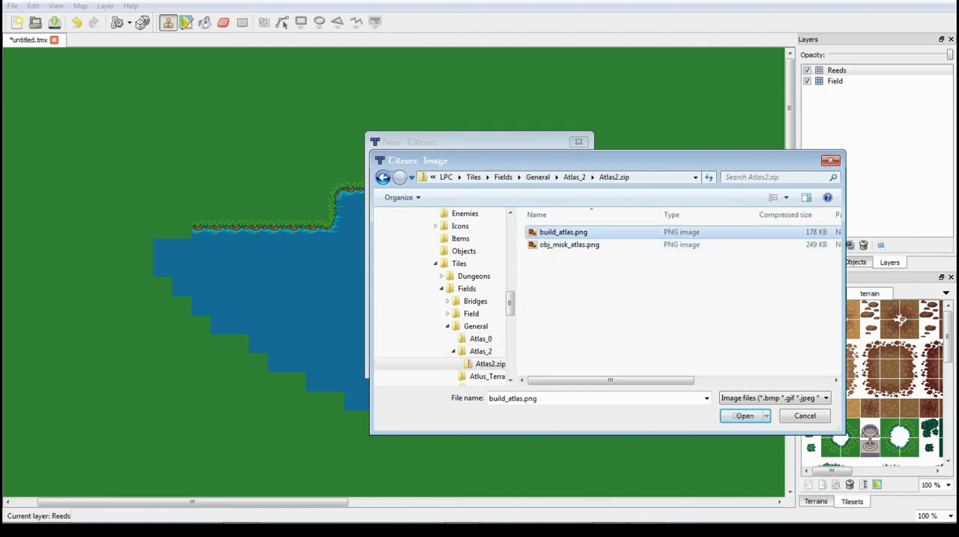
click(569, 244)
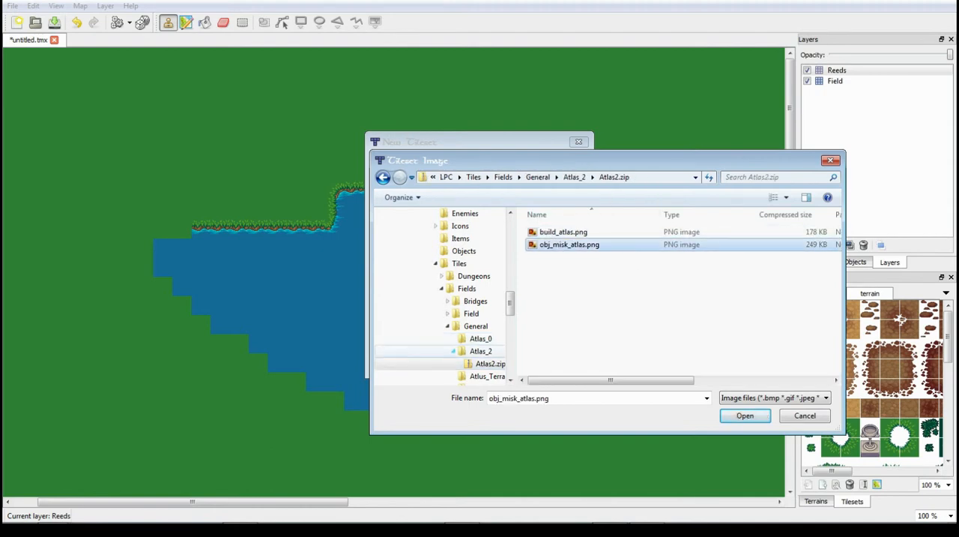
click(454, 350)
click(481, 339)
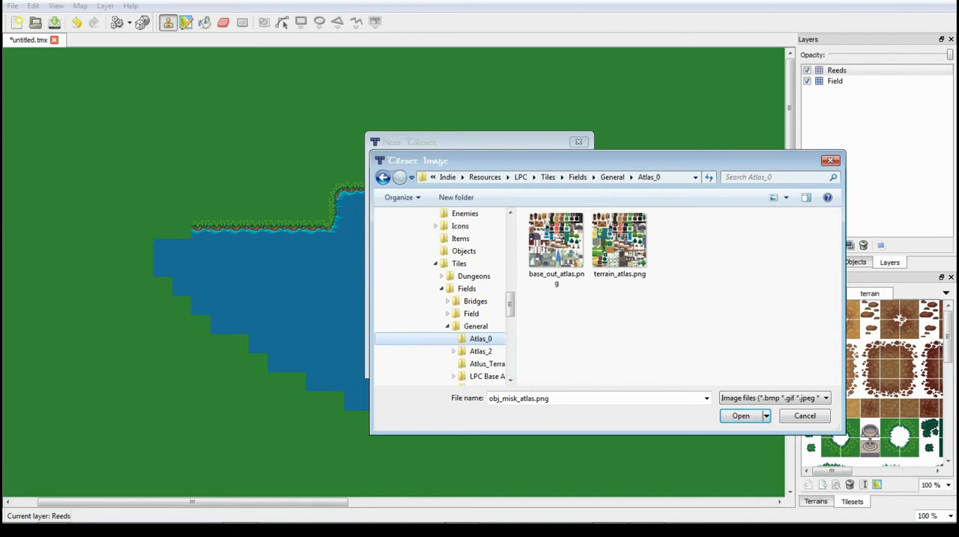
click(557, 240)
click(620, 240)
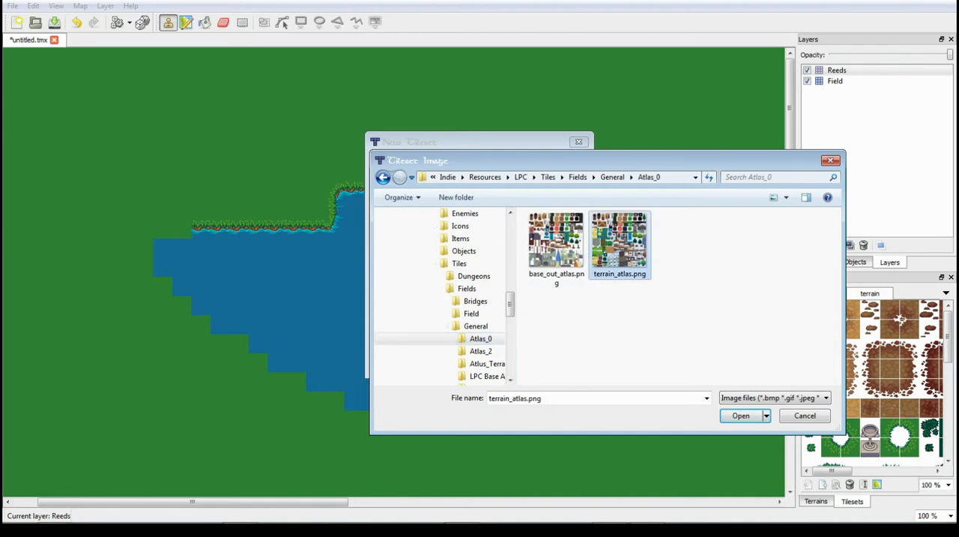
click(556, 247)
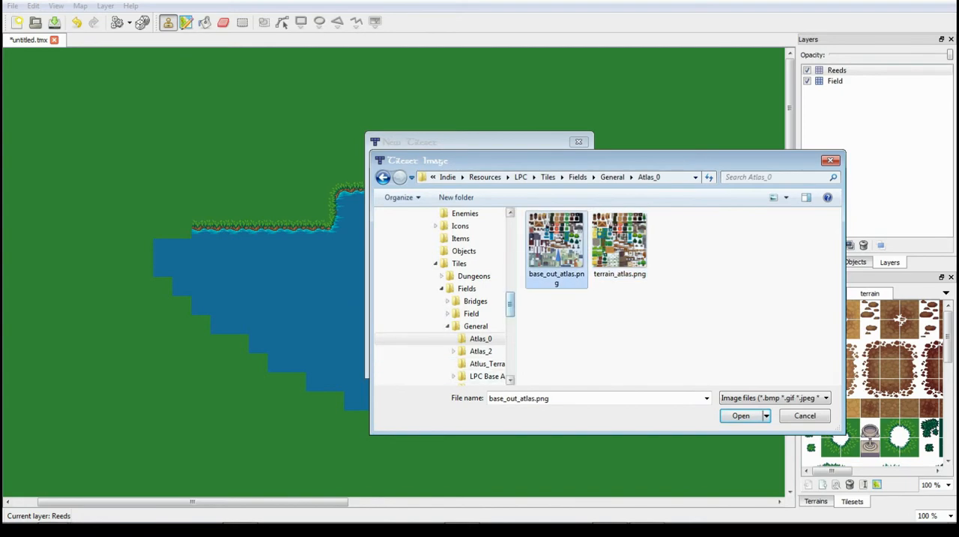
- Examine the terrain images in the twosided folder of lpc_terrain as possible tileset sources
scroll(450, 299, down, 2)
click(485, 313)
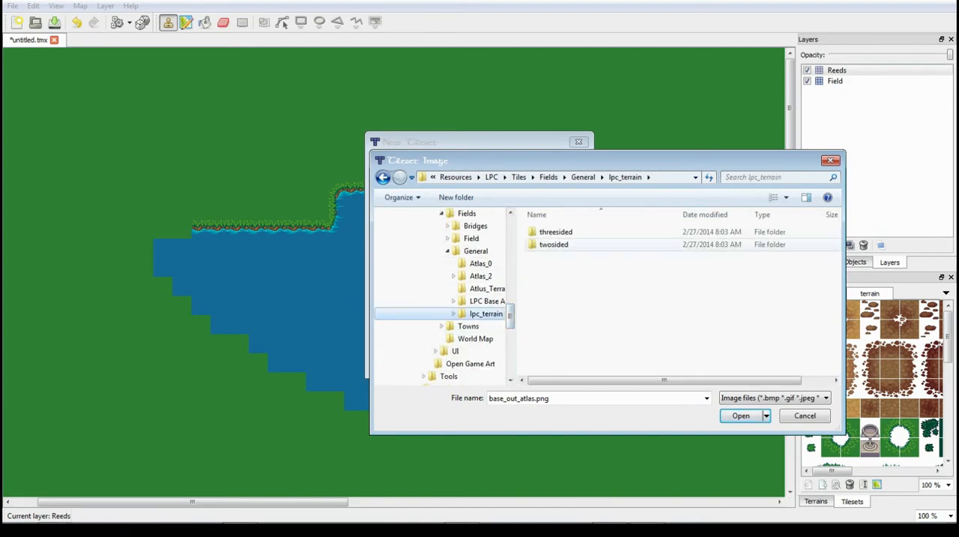
double_click(554, 244)
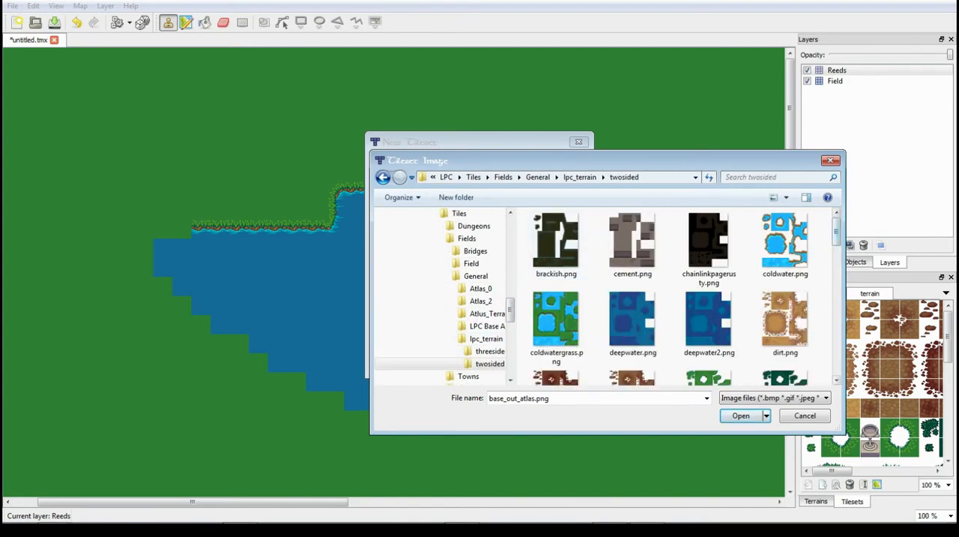
scroll(712, 223, down, 3)
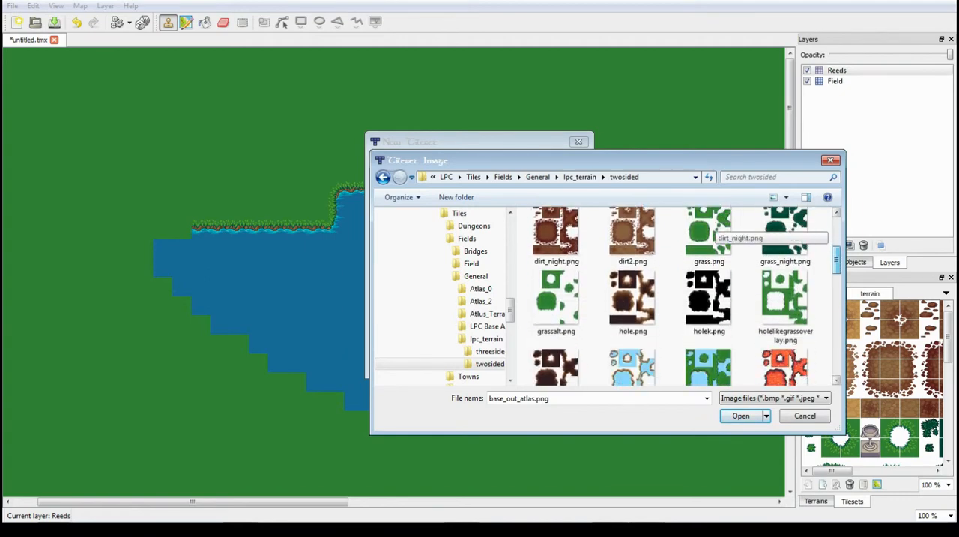
scroll(712, 228, down, 5)
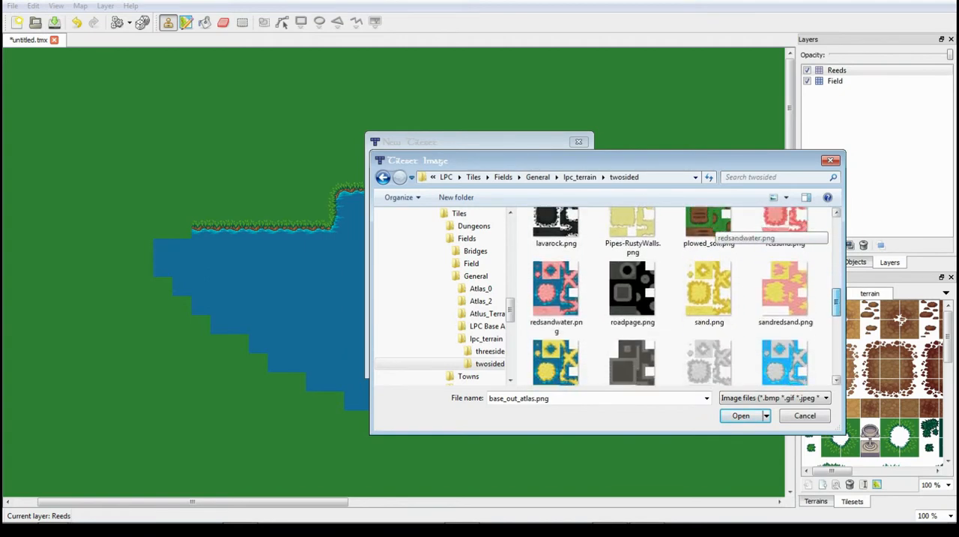
scroll(712, 229, down, 5)
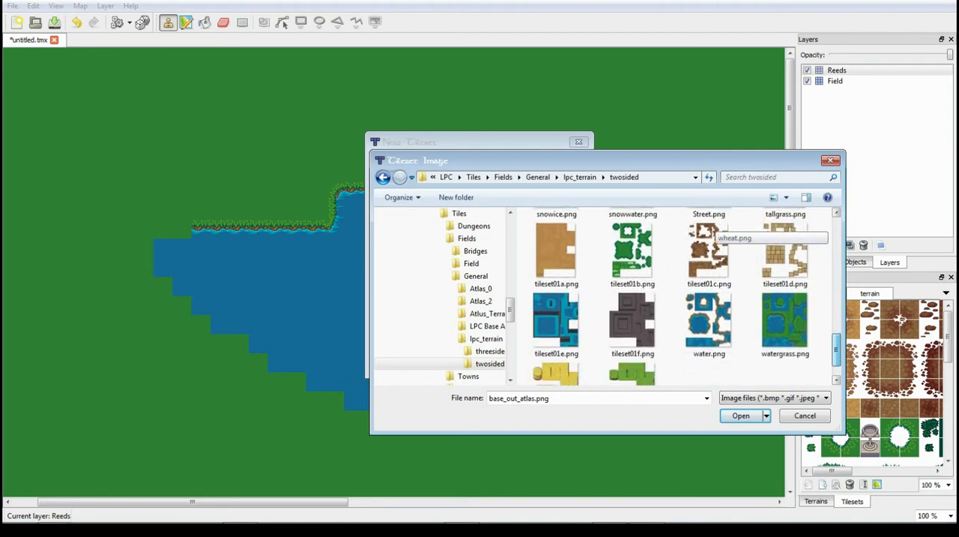
scroll(712, 228, down, 1)
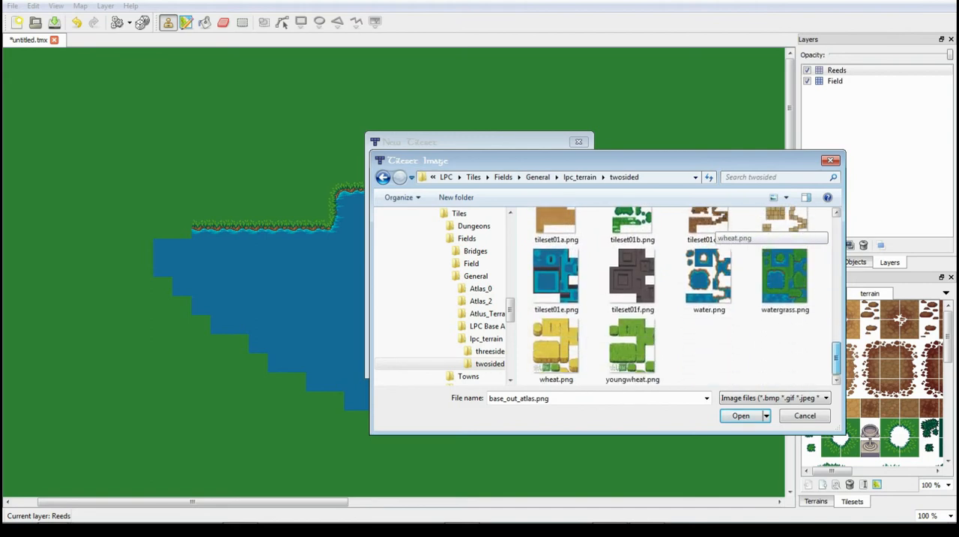
scroll(712, 228, up, 3)
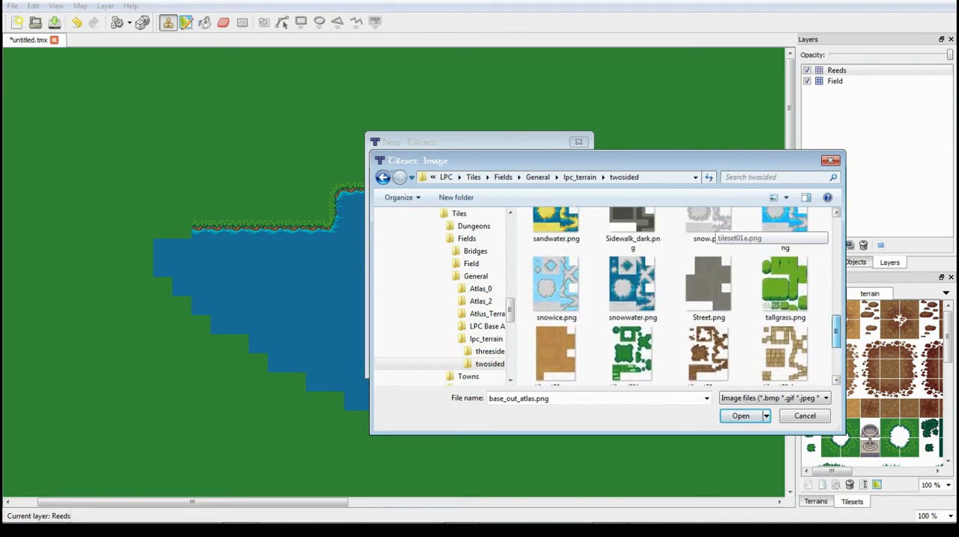
scroll(712, 228, down, 1)
scroll(712, 229, up, 4)
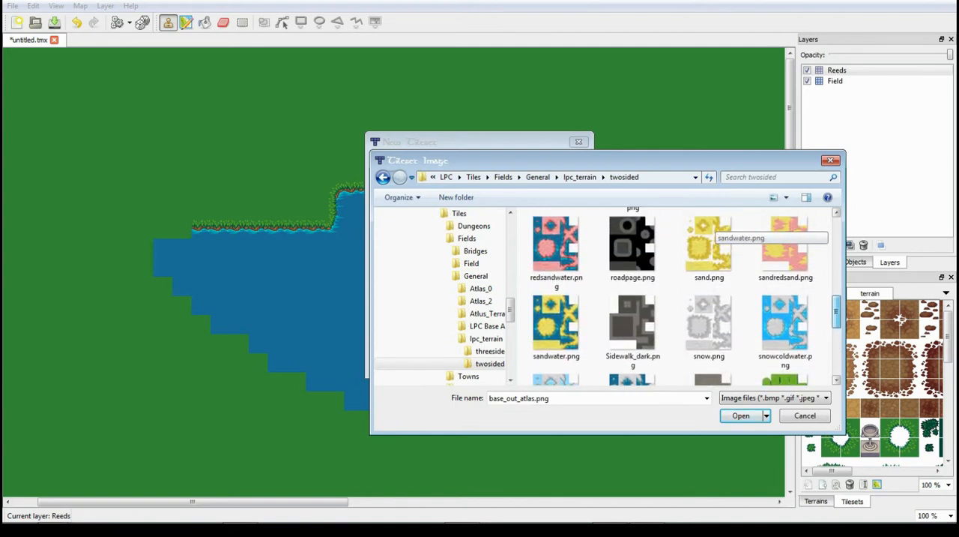
scroll(712, 228, up, 2)
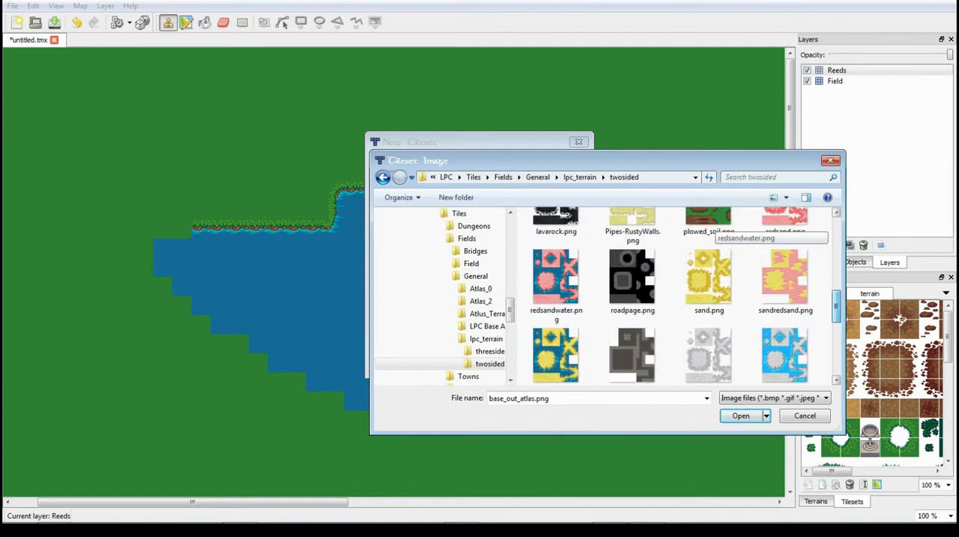
- Examine the terrain images in the threesided folder and return to the General folder
click(489, 350)
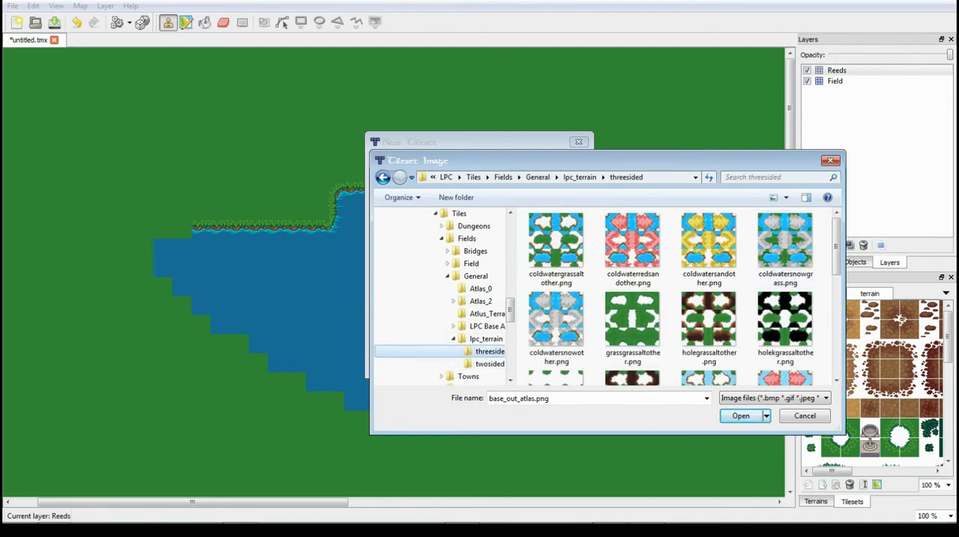
scroll(712, 240, down, 6)
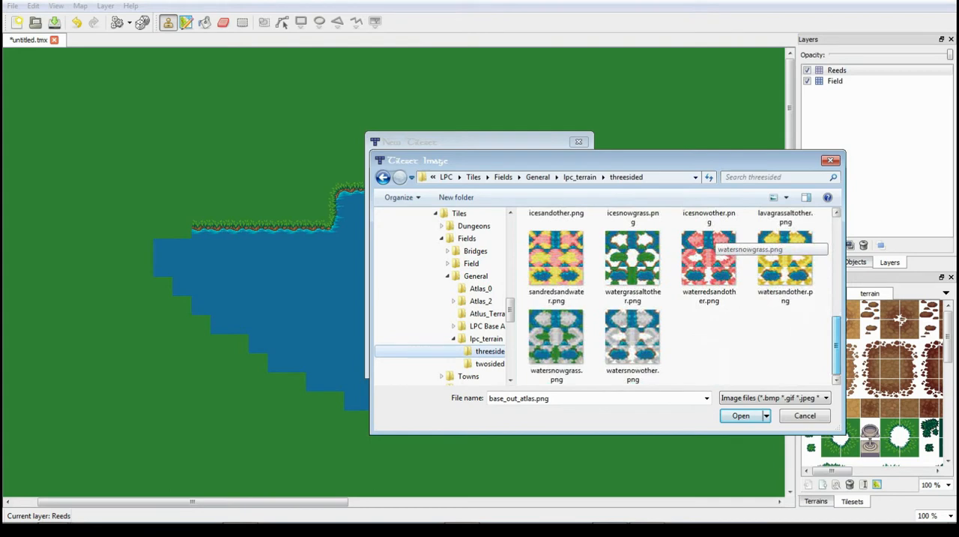
drag(837, 345, 837, 245)
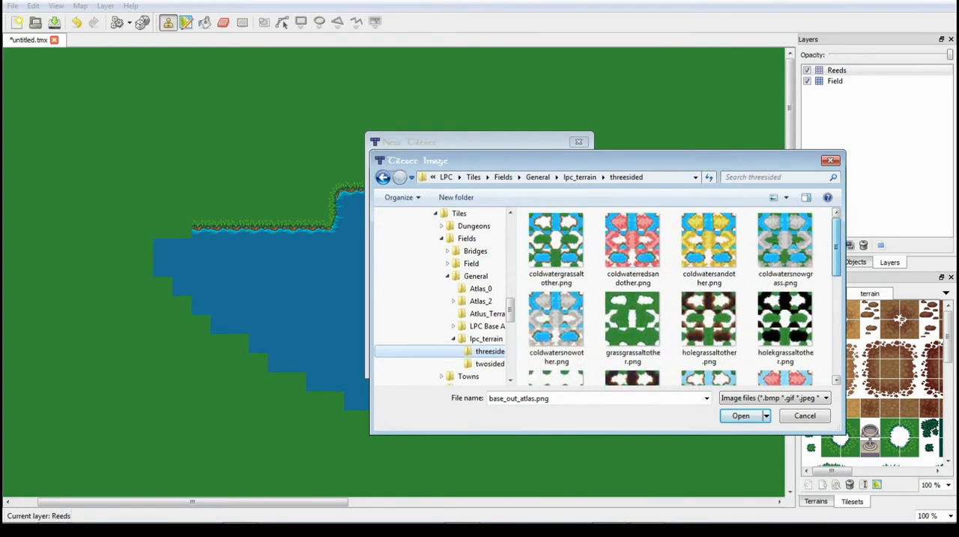
click(476, 276)
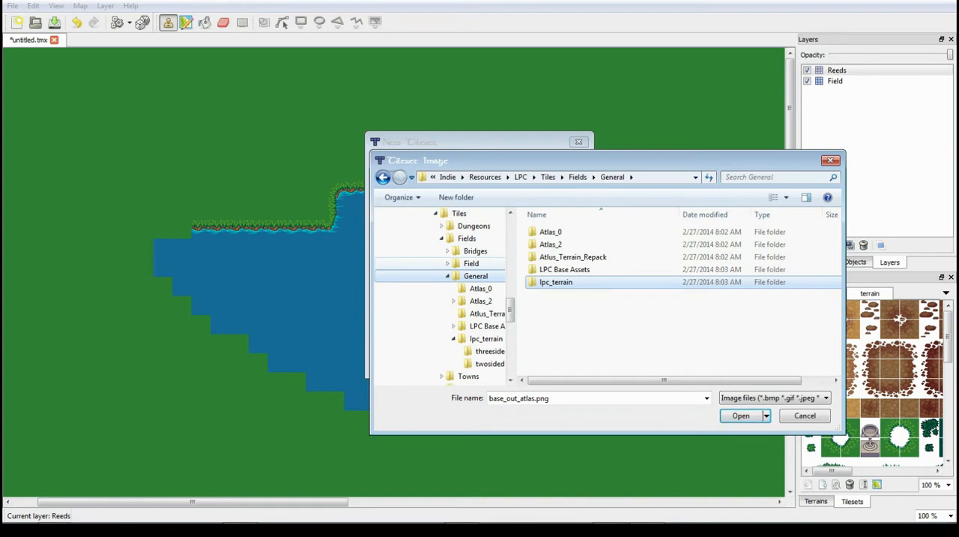
click(462, 511)
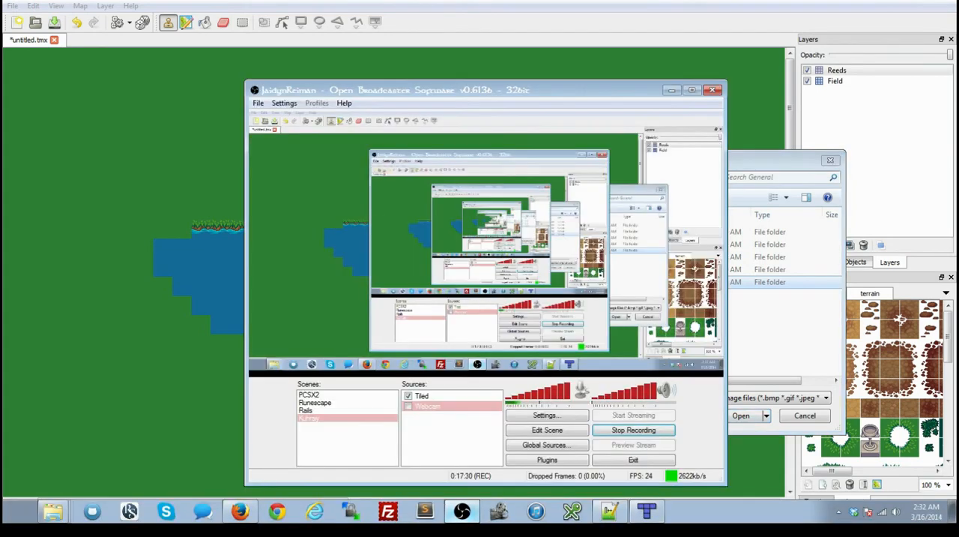
click(462, 511)
drag(566, 161, 547, 160)
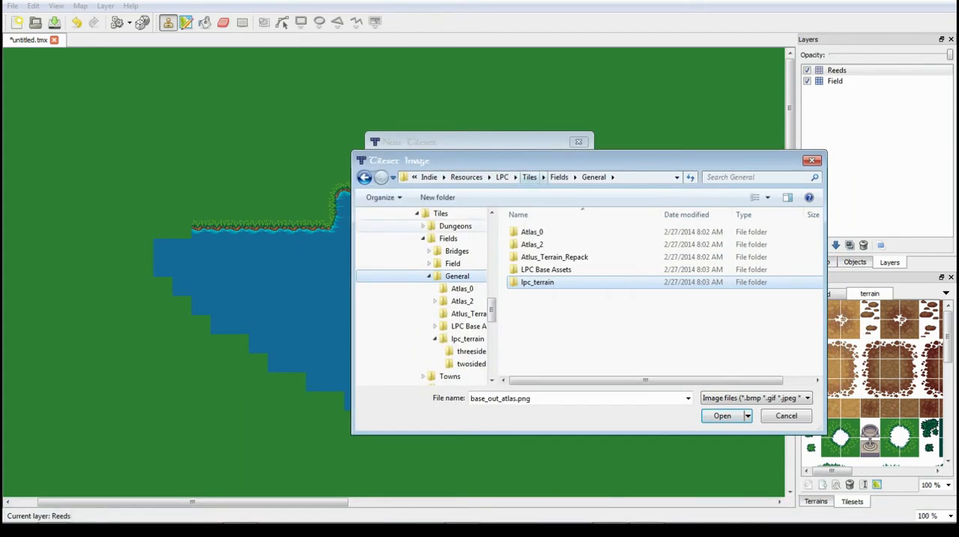
- Check the contents of the Field folder, and cancel both the image selection and the new tileset
click(453, 263)
click(555, 232)
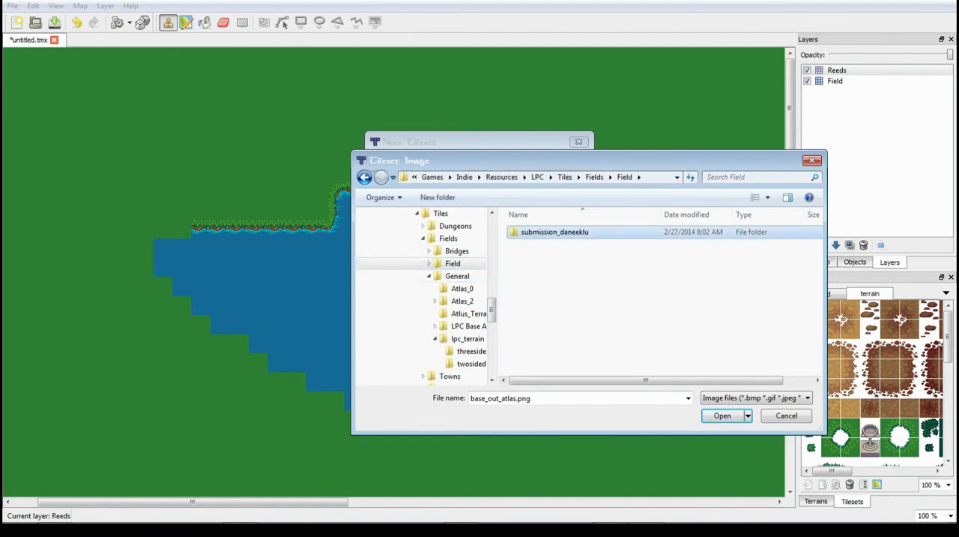
click(787, 415)
drag(487, 141, 457, 136)
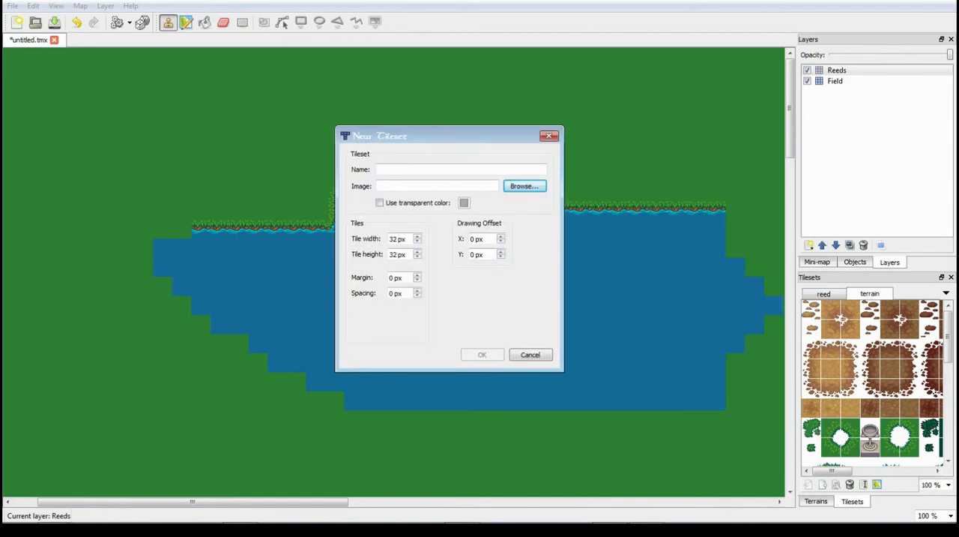
click(530, 354)
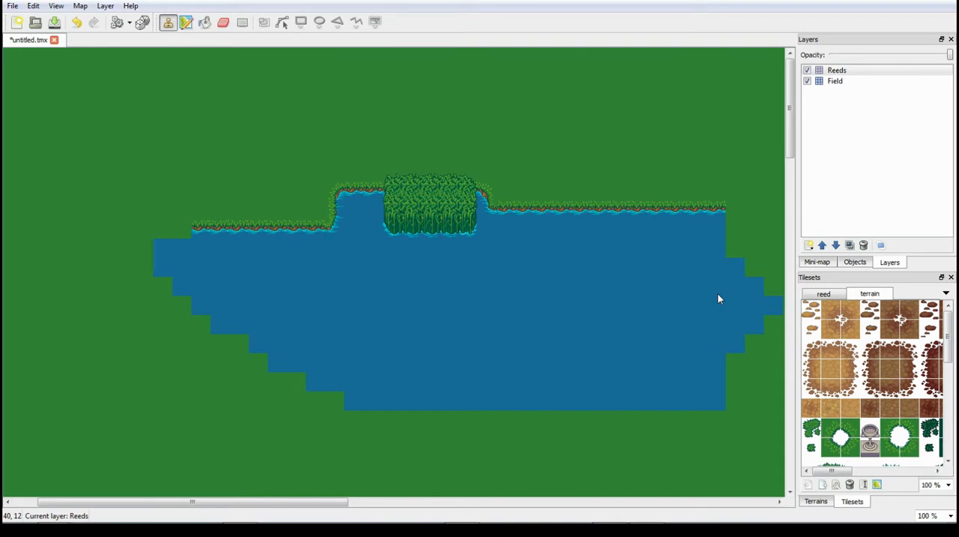
- Switch to the browser showing OpenGameArt's [LPC] Terrain Repack 2 page and try to save its terrain2.png link
click(240, 510)
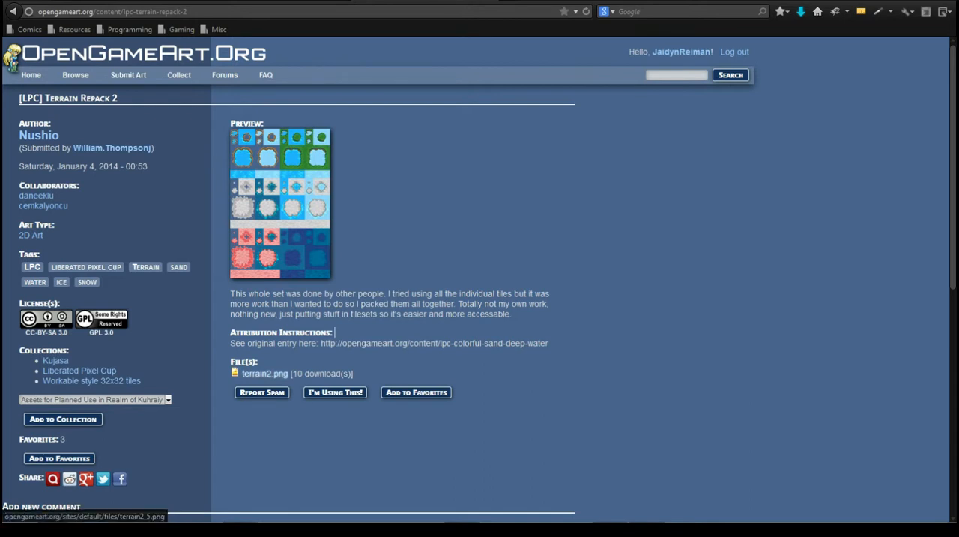
right_click(261, 373)
click(305, 258)
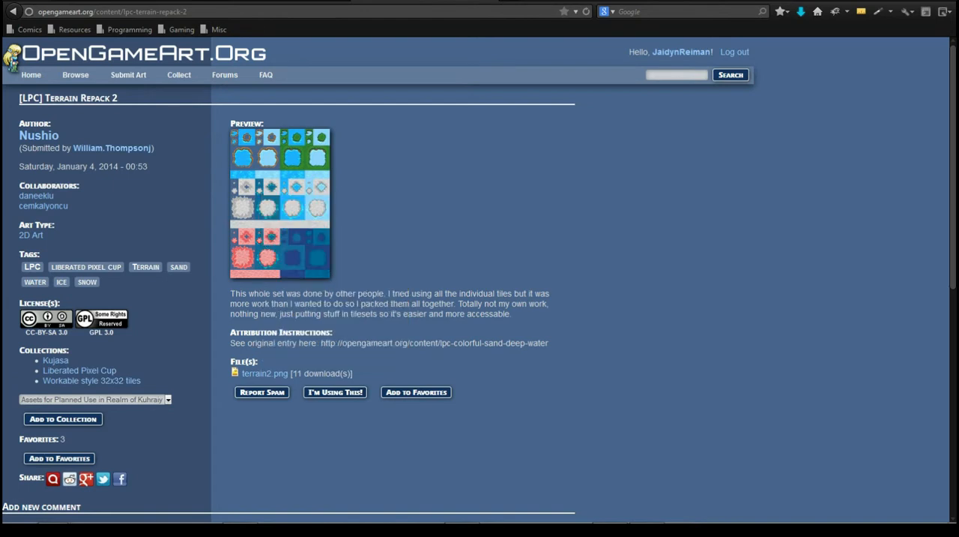
right_click(262, 372)
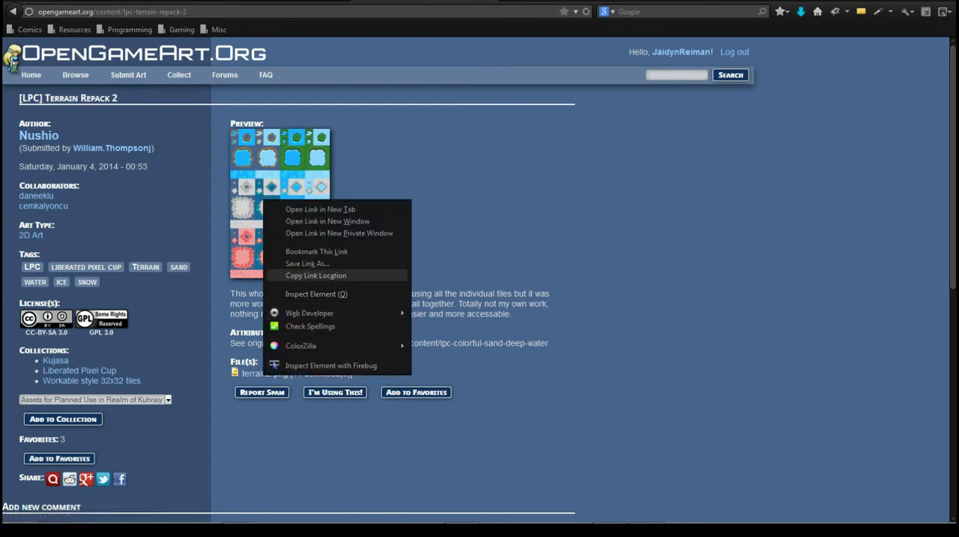
click(308, 263)
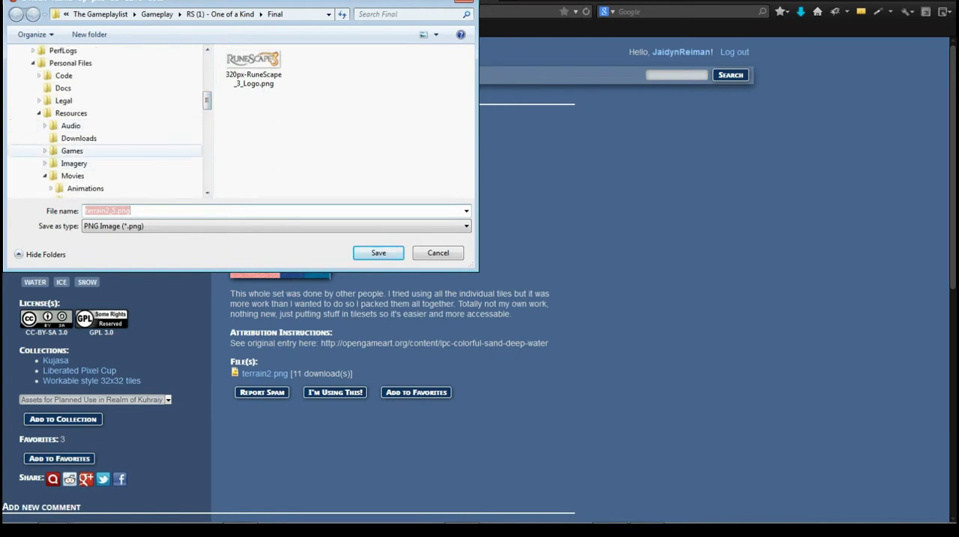
click(72, 150)
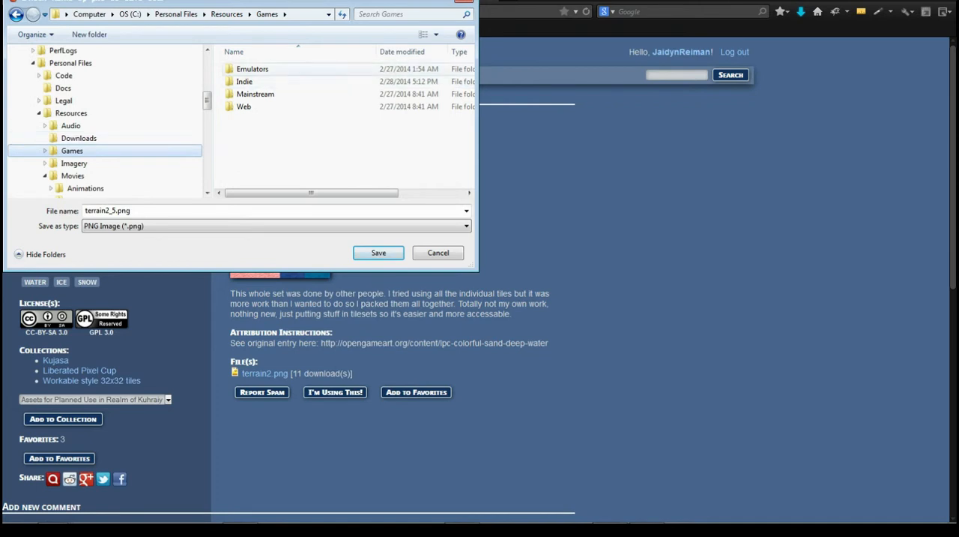
double_click(244, 81)
double_click(247, 81)
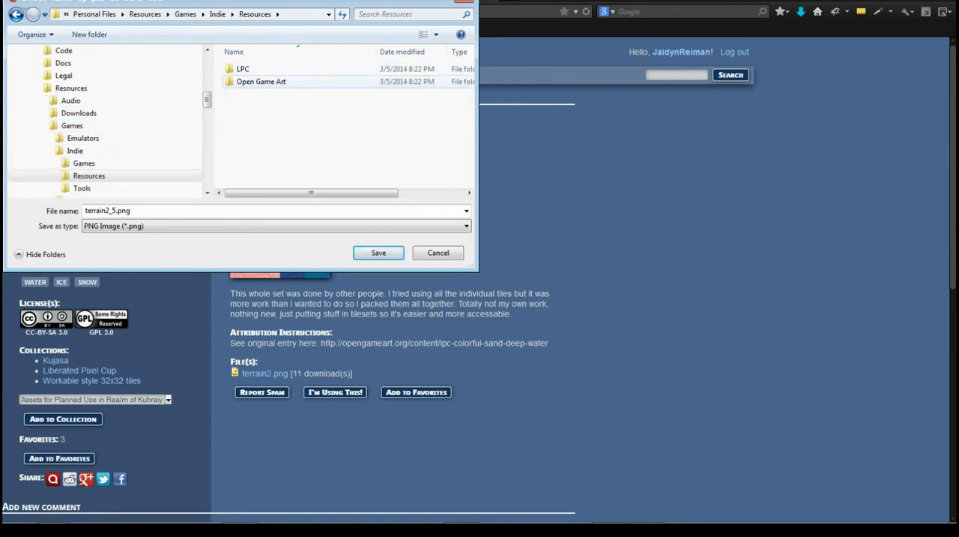
double_click(243, 68)
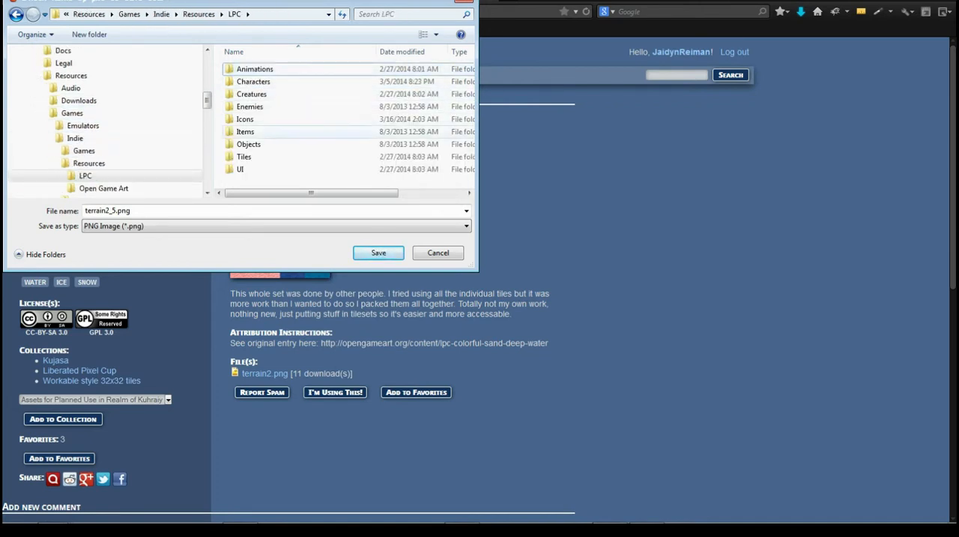
double_click(244, 156)
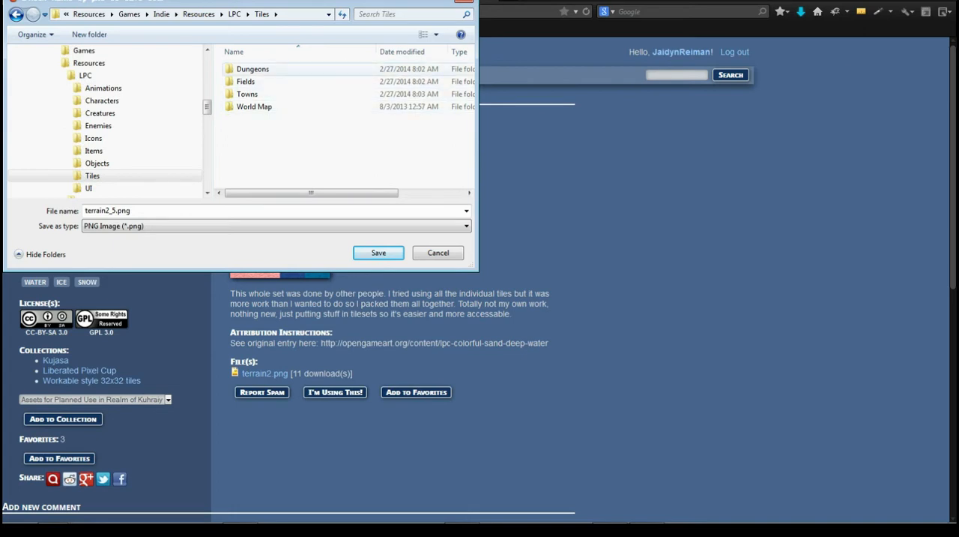
double_click(253, 68)
click(99, 190)
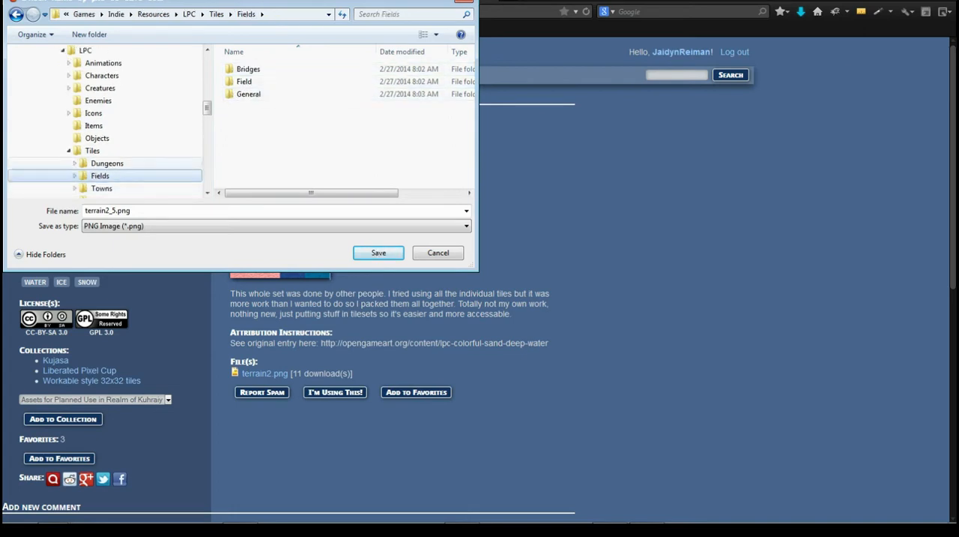
click(107, 163)
click(100, 176)
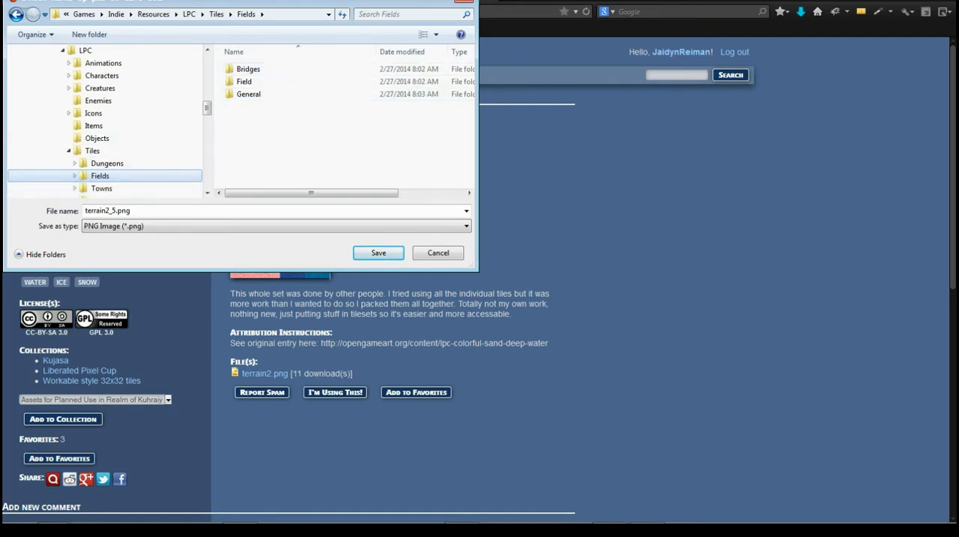
scroll(105, 135, down, 2)
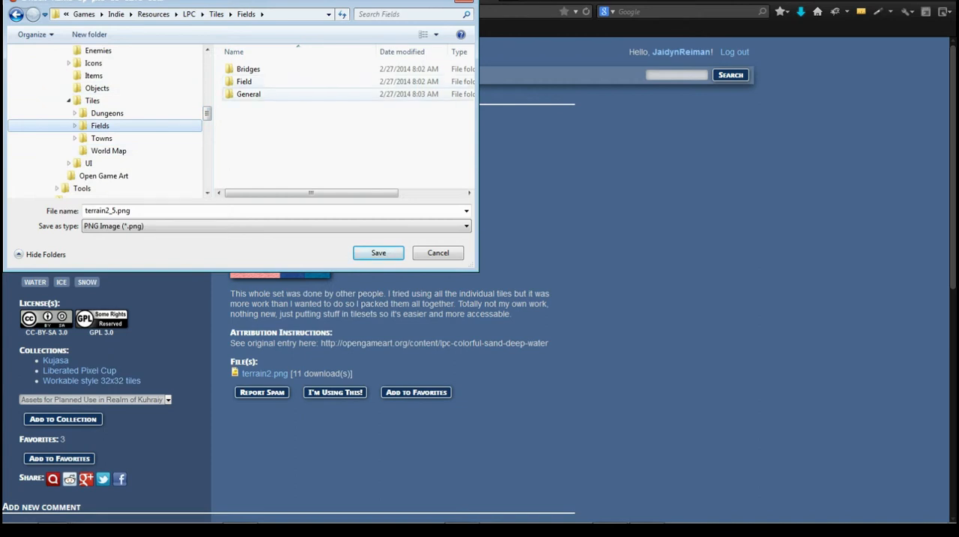
double_click(248, 93)
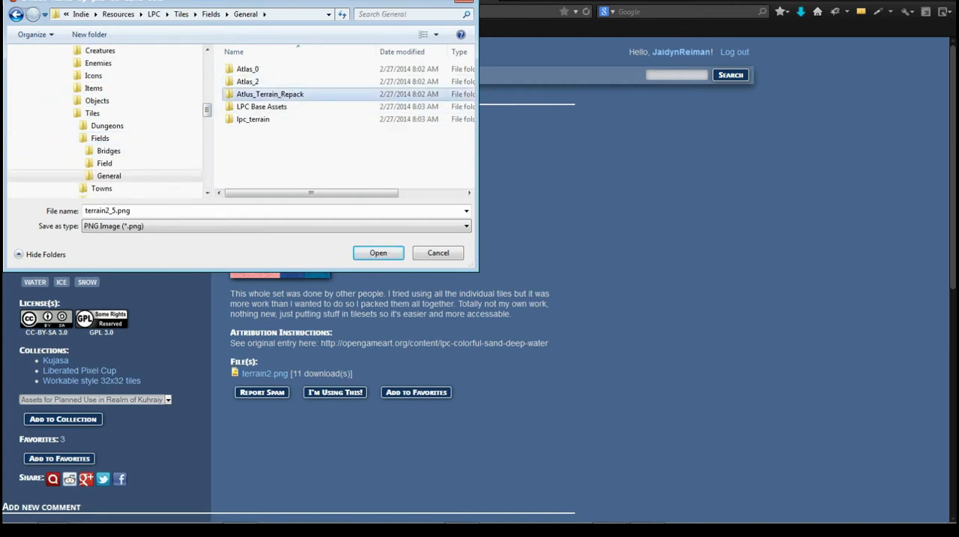
double_click(249, 93)
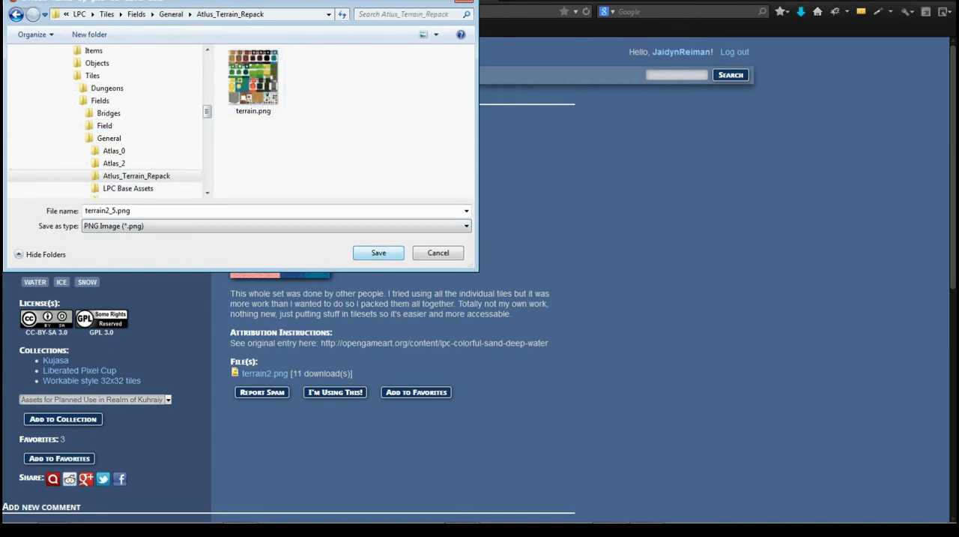
click(130, 211)
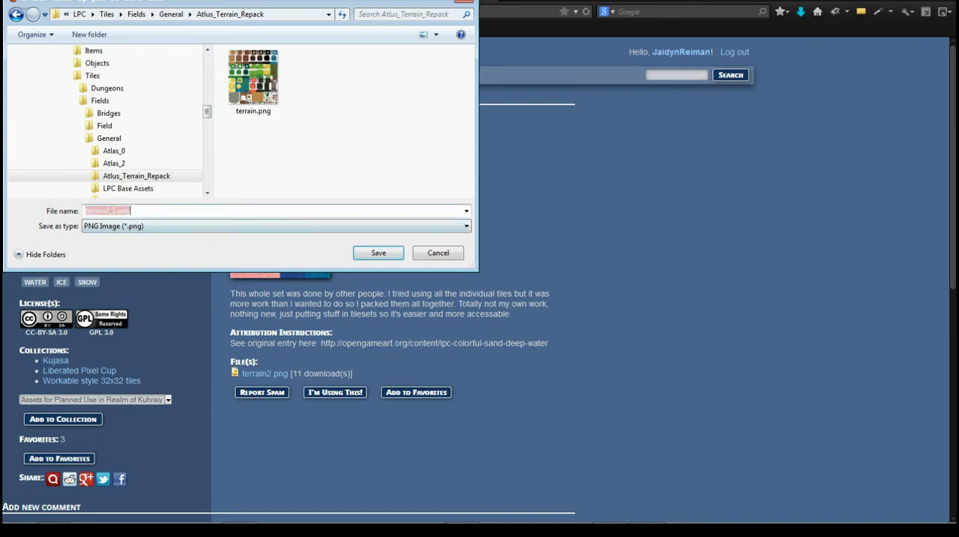
click(437, 253)
- Open the full-size terrain2.png linked on the Terrain Repack 2 page and start saving the image
click(265, 372)
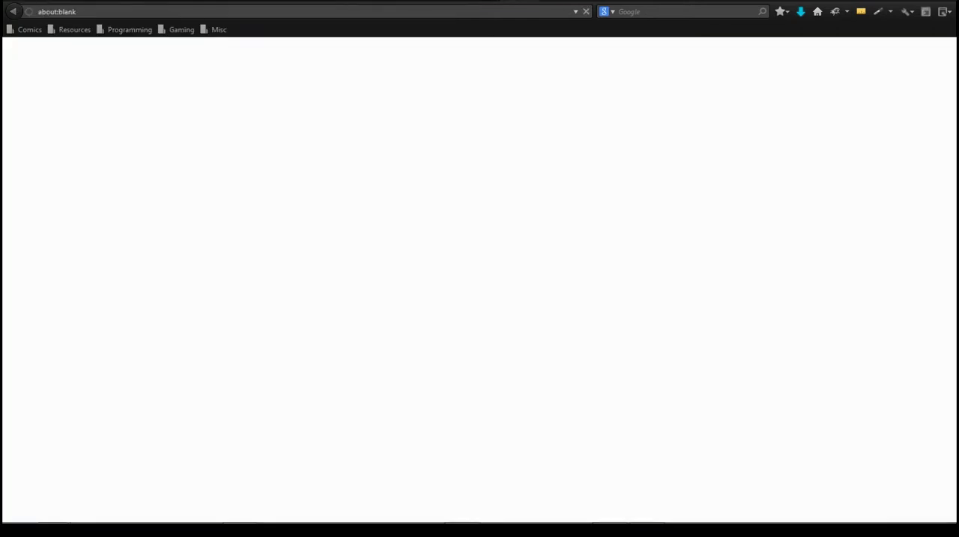
right_click(472, 163)
click(501, 204)
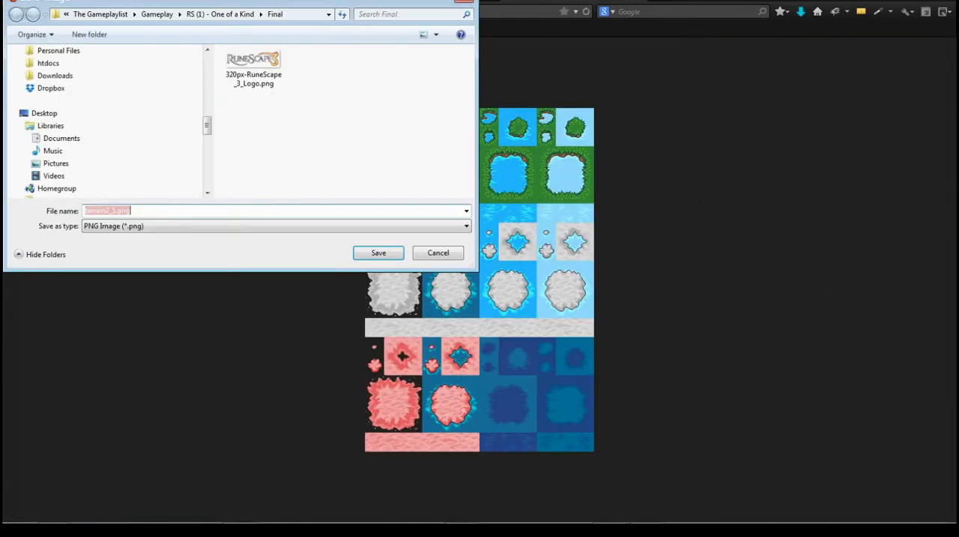
- Look through the Graphics and Other folders of Resources > Imagery for a place to save the terrain image
scroll(105, 150, up, 6)
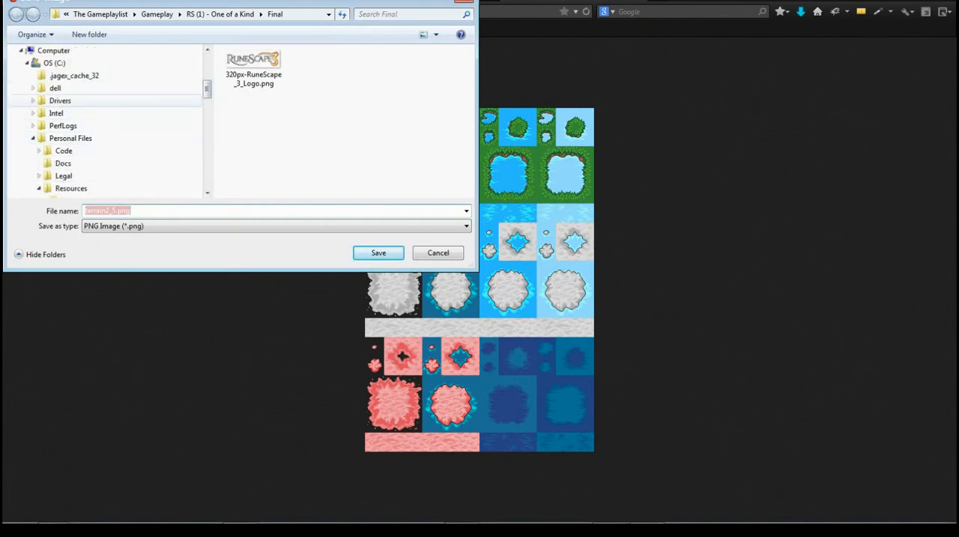
scroll(105, 120, down, 3)
click(73, 125)
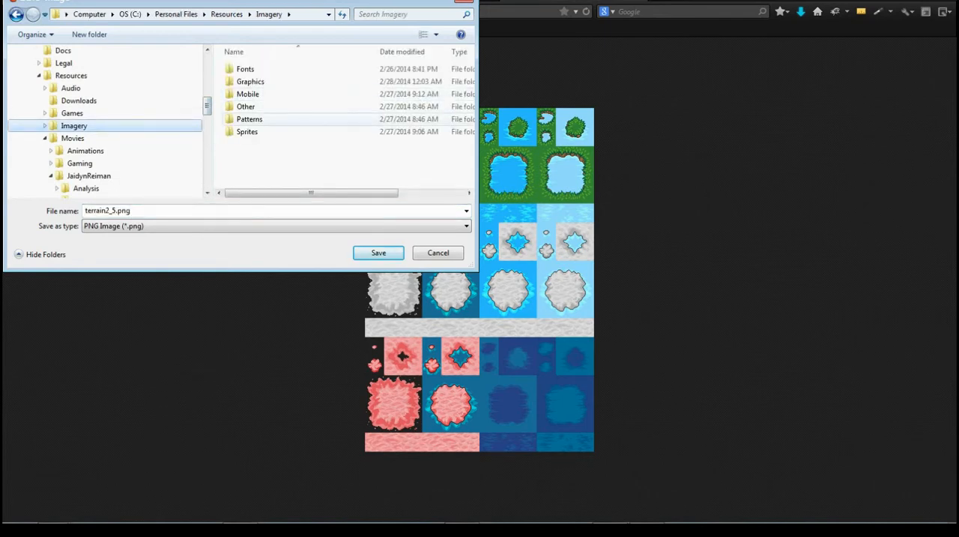
double_click(250, 81)
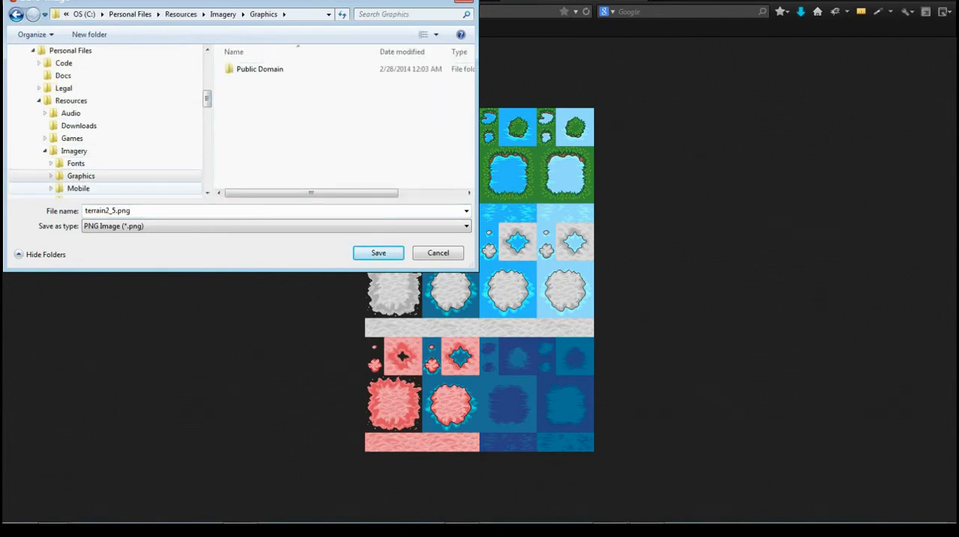
click(78, 188)
click(76, 188)
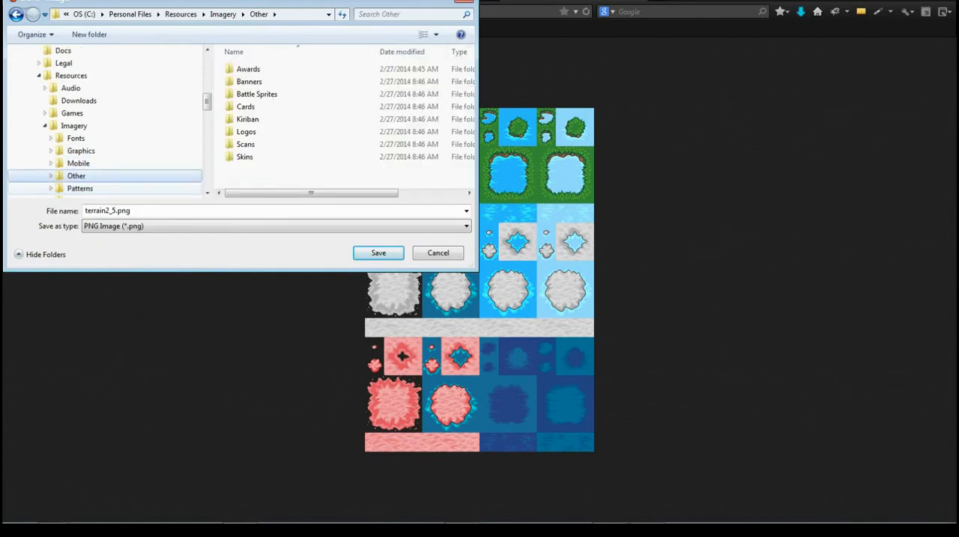
click(50, 138)
click(51, 51)
scroll(54, 124, up, 2)
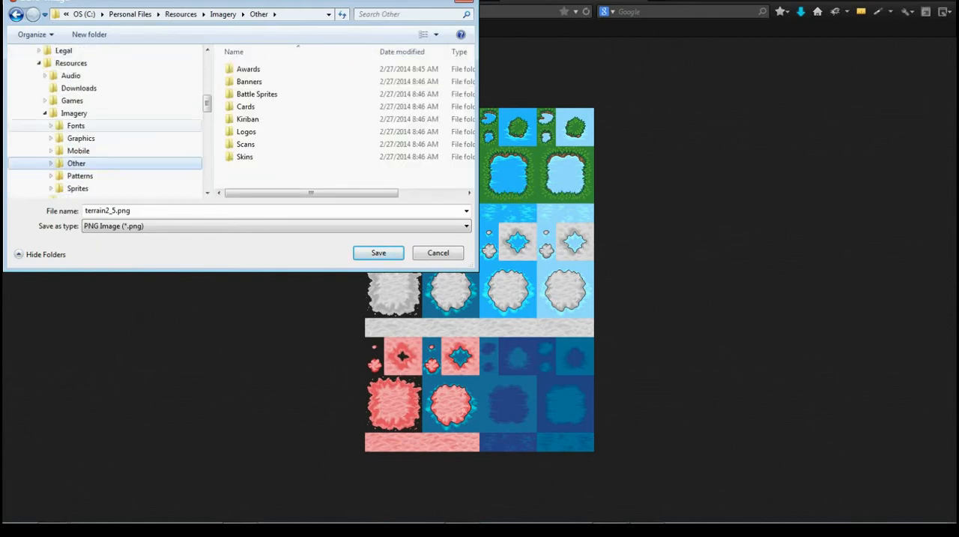
- Save the image as terrain2.png in Resources > Games > Indie > Resources > LPC > Tiles > Fields > General > Atlus_Terrain_Repack
click(72, 100)
double_click(248, 81)
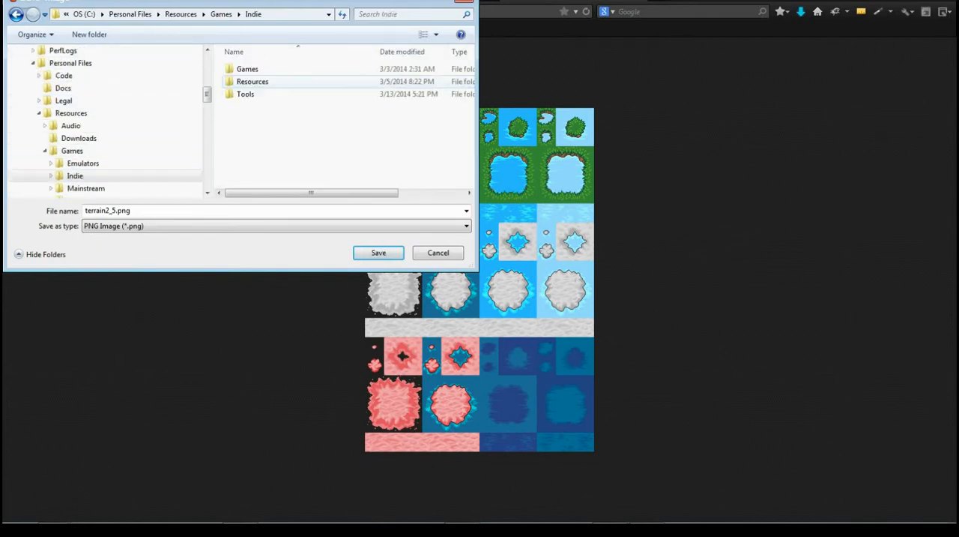
double_click(252, 81)
double_click(255, 81)
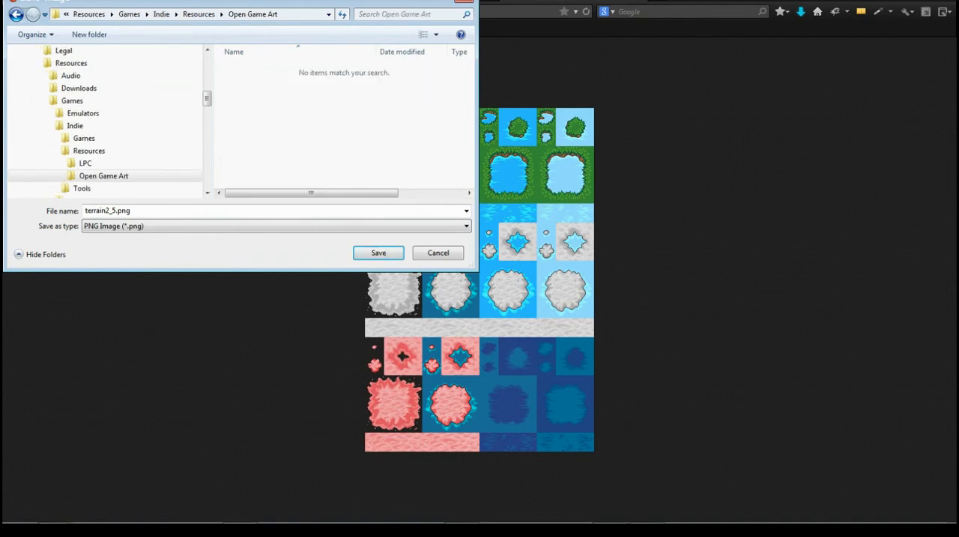
click(86, 163)
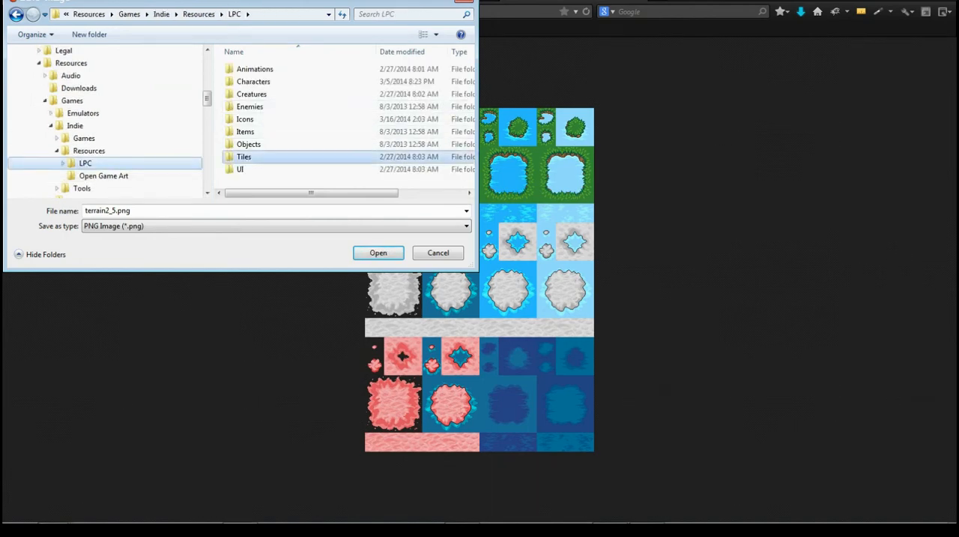
double_click(247, 157)
double_click(245, 81)
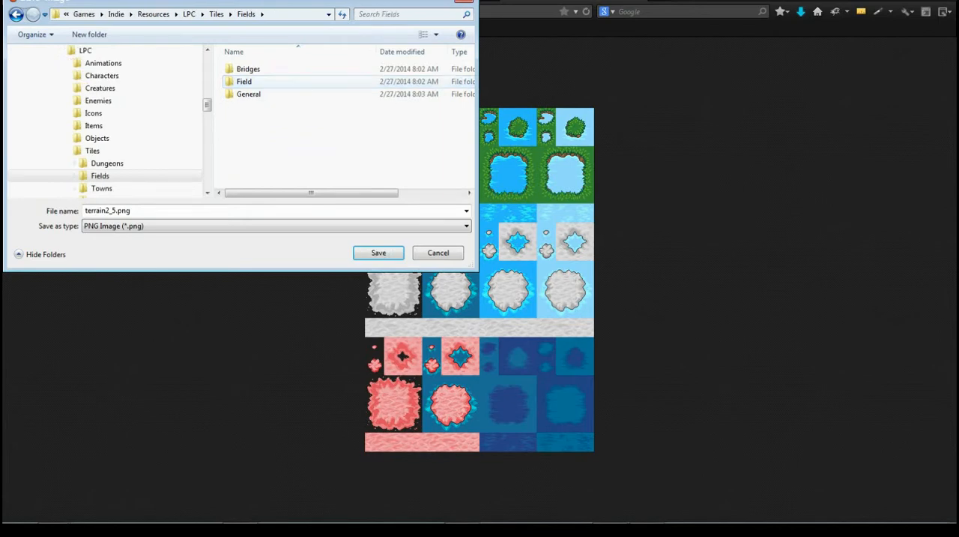
double_click(247, 93)
double_click(263, 94)
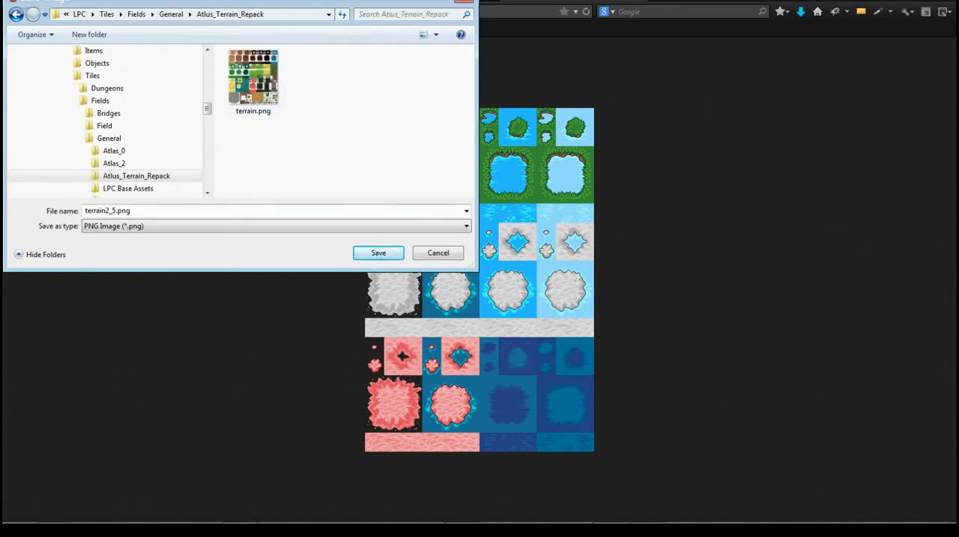
click(112, 211)
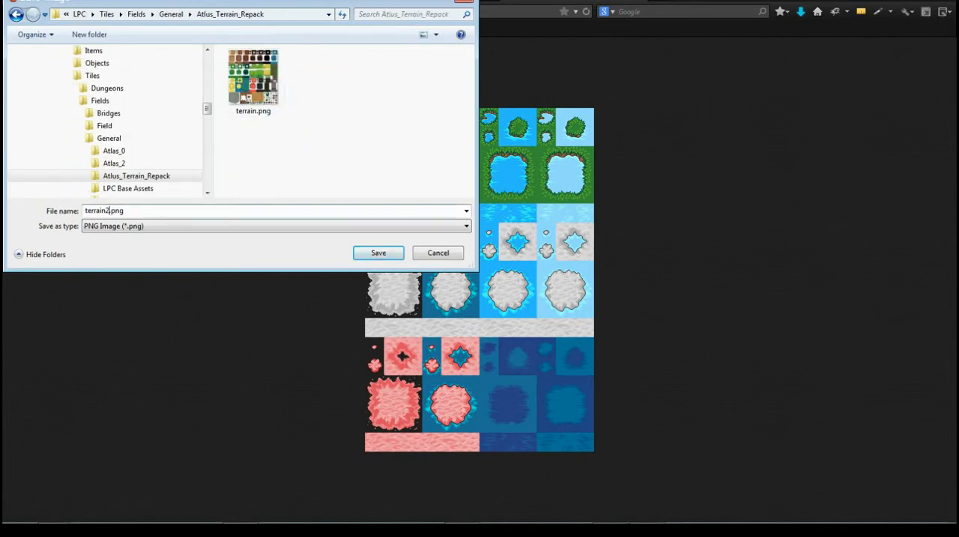
key(Return)
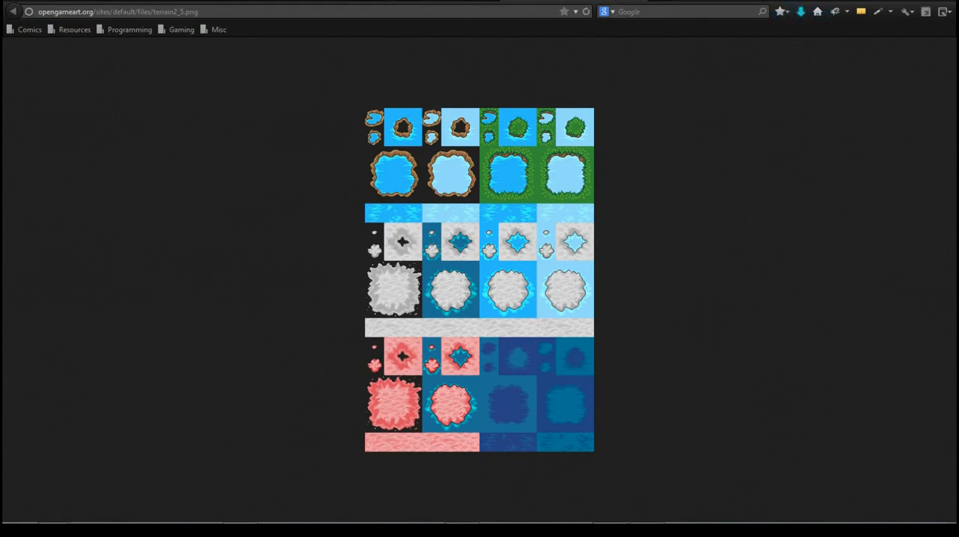
- Return to the [LPC] Terrain Repack 2 page and add the artwork to an OpenGameArt collection
key(alt+Left)
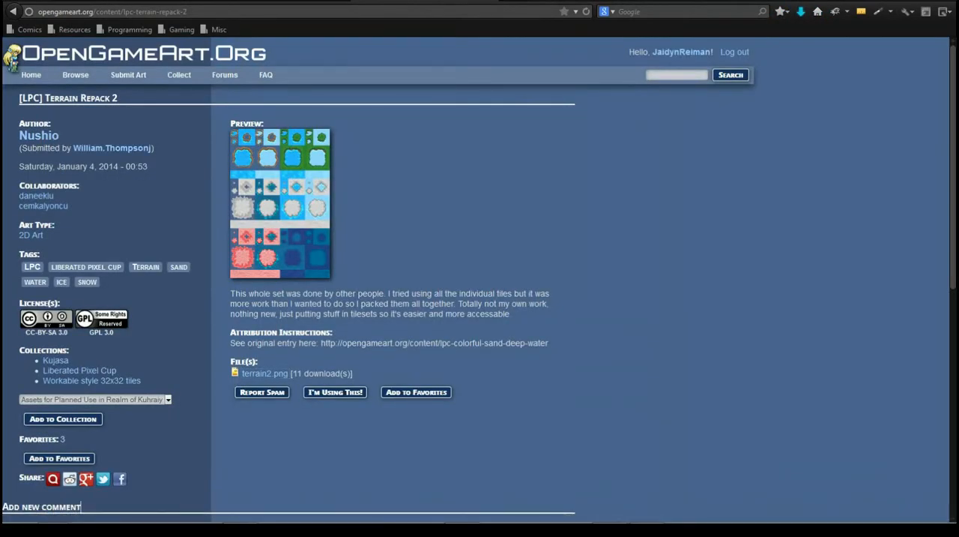
key(shift+Tab)
key(shift+Tab)
key(alt+Down)
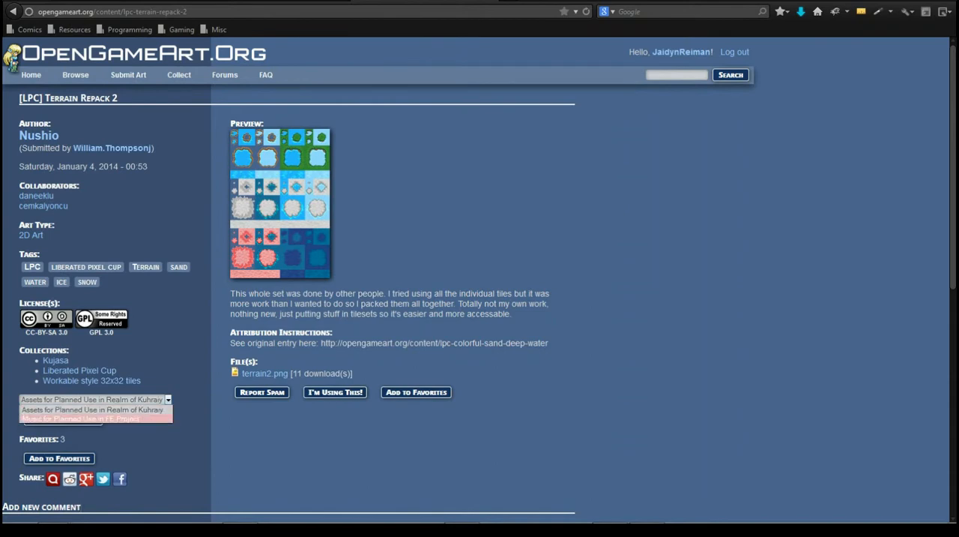
key(Return)
key(Tab)
key(Return)
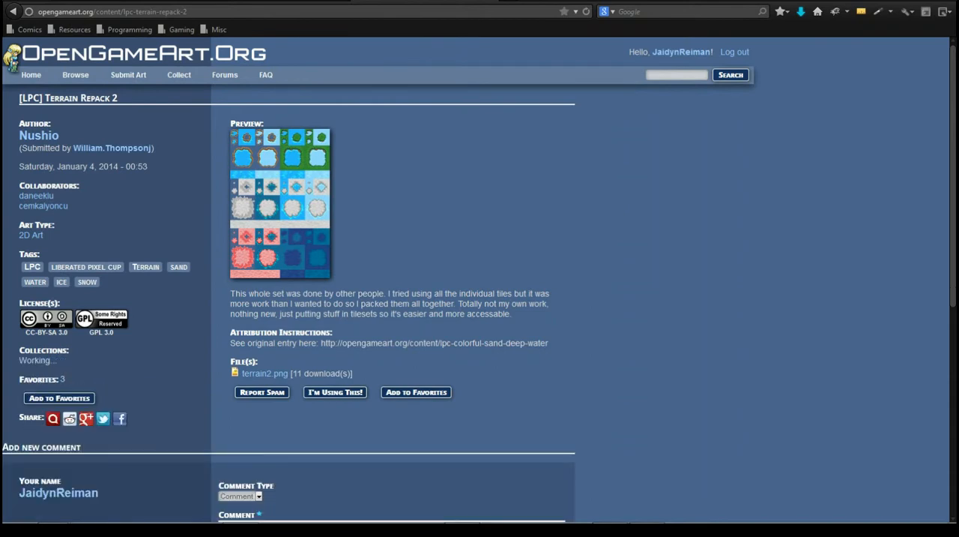
- Switch to Tiled and add a new tileset named terrain2 from terrain2.png with 32 px tiles and no margin or spacing
click(642, 515)
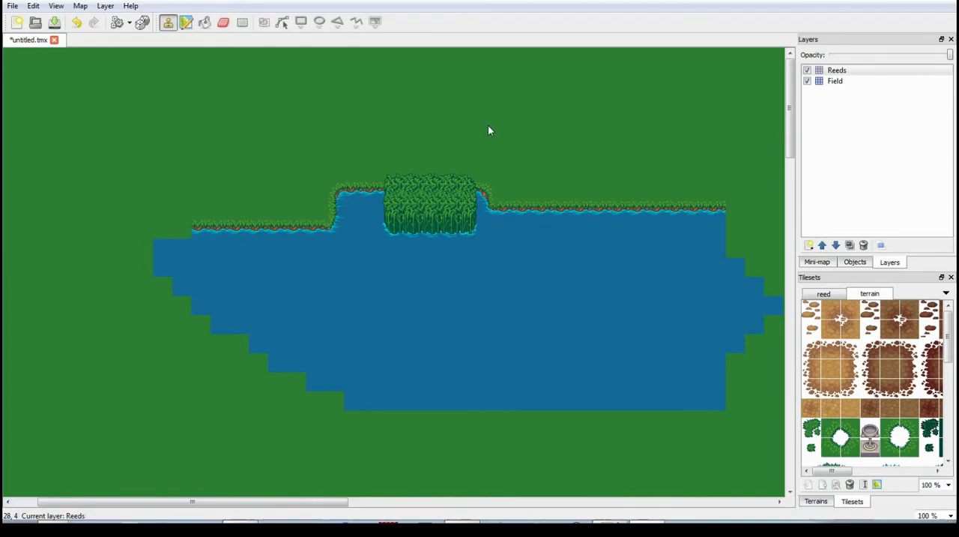
click(13, 6)
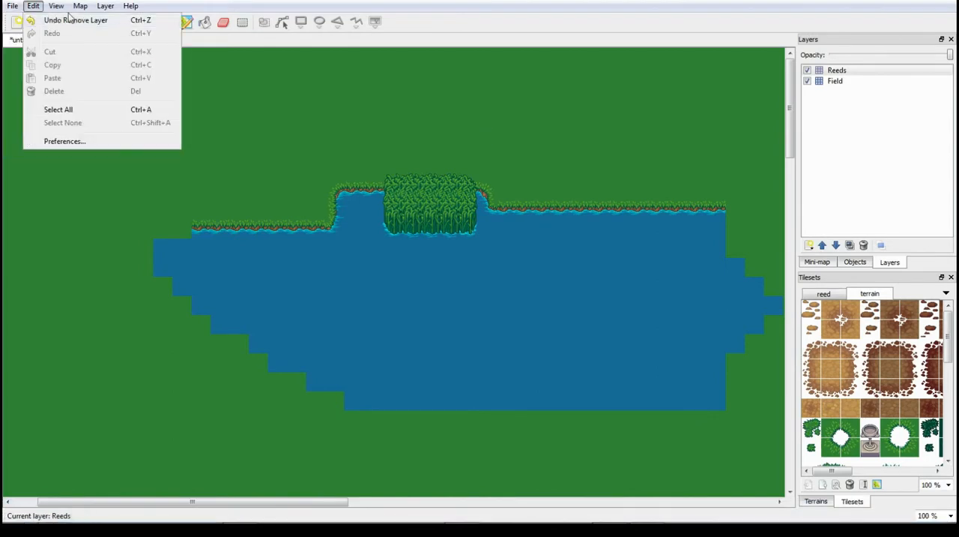
click(107, 19)
click(554, 192)
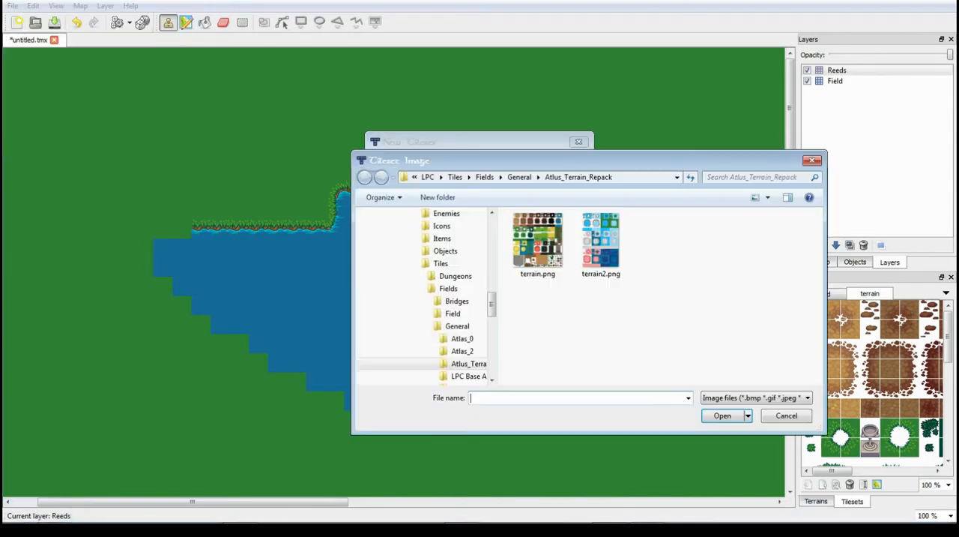
click(601, 241)
double_click(601, 241)
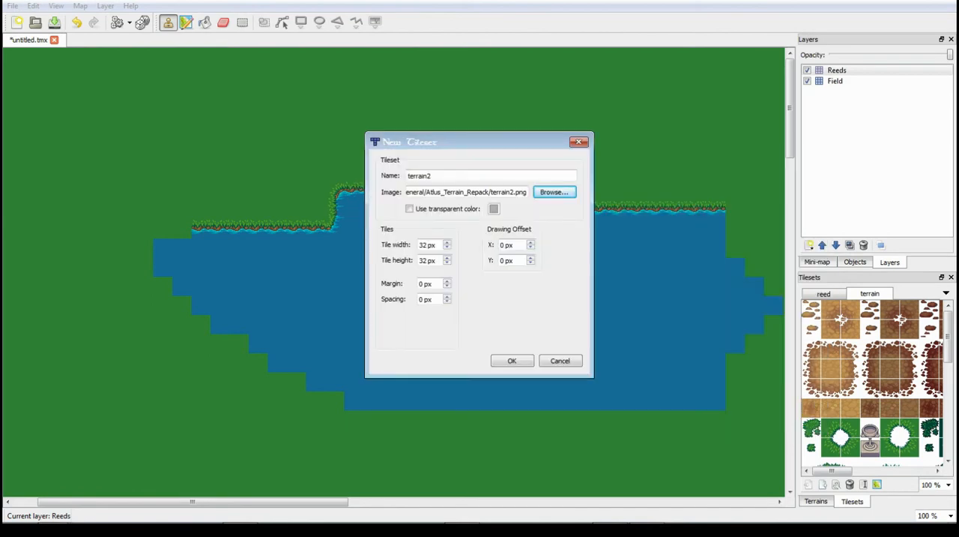
click(512, 360)
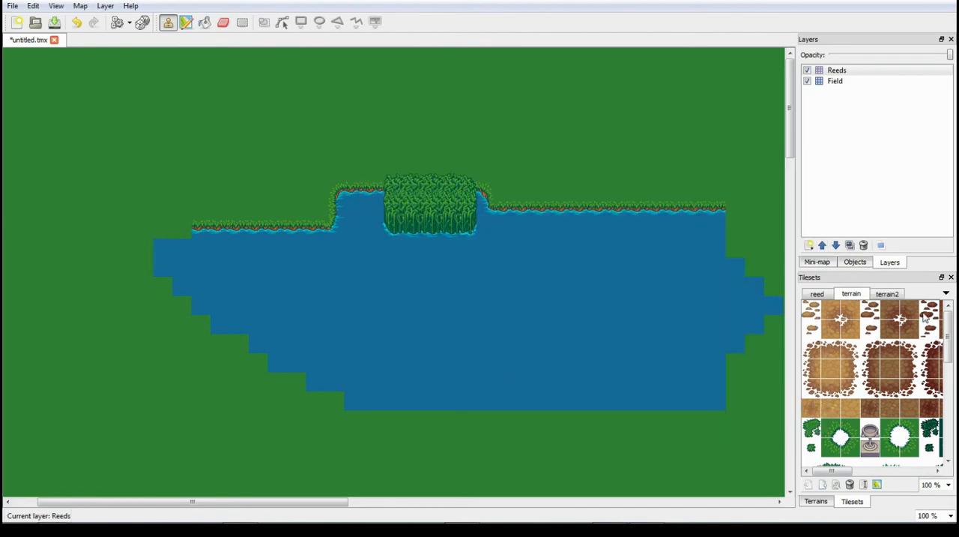
- Stamp a bright blue water tile from the terrain2 tileset's grass-edged pond onto the lake in the Reeds layer
click(892, 294)
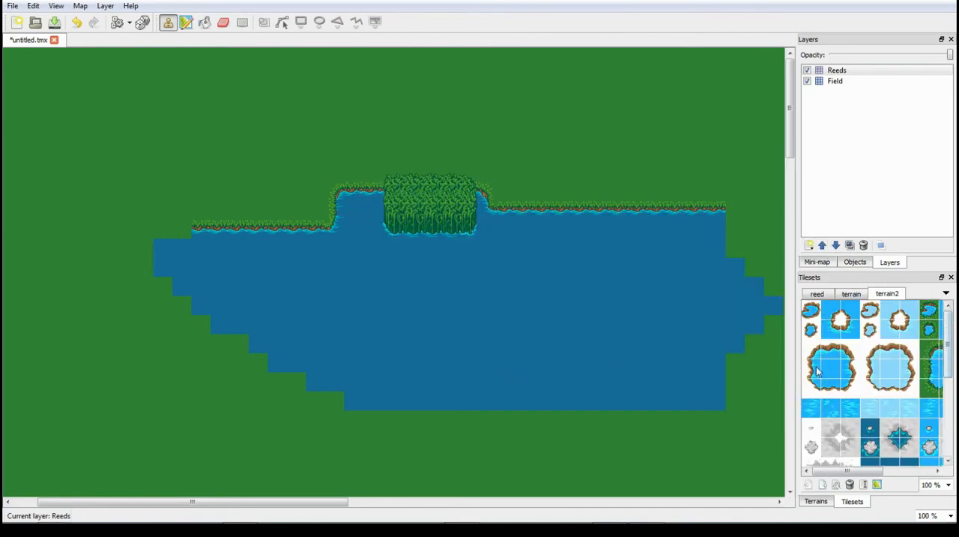
click(840, 361)
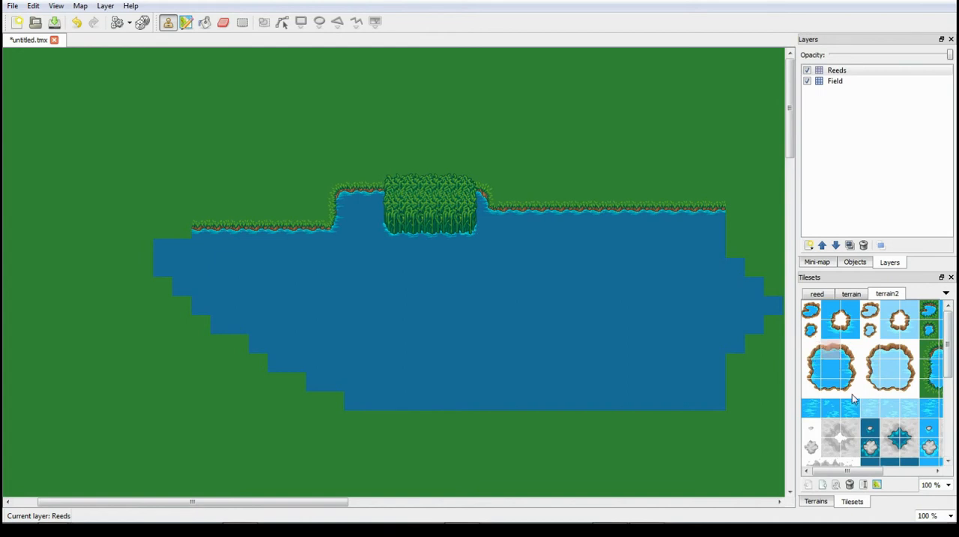
drag(851, 473, 867, 473)
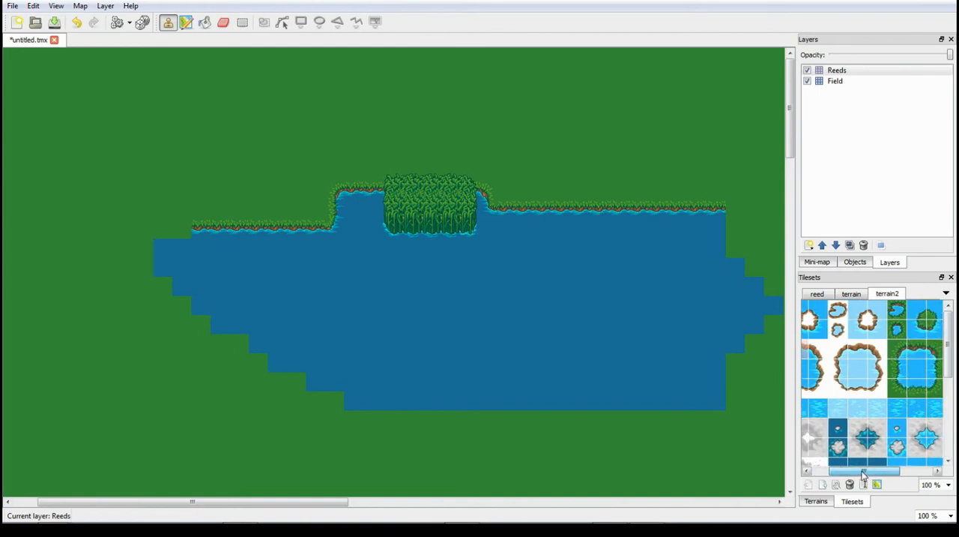
scroll(943, 388, down, 2)
scroll(943, 388, up, 2)
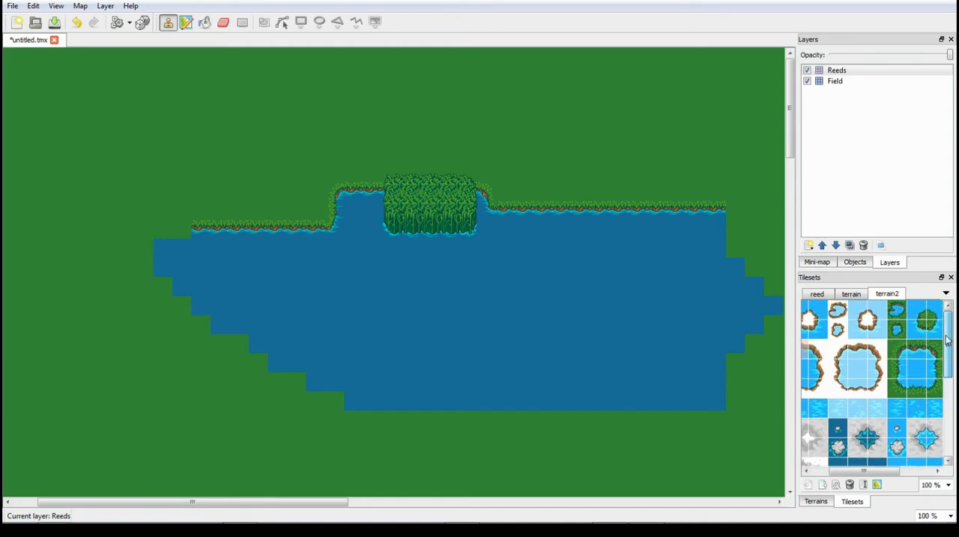
drag(887, 474, 925, 470)
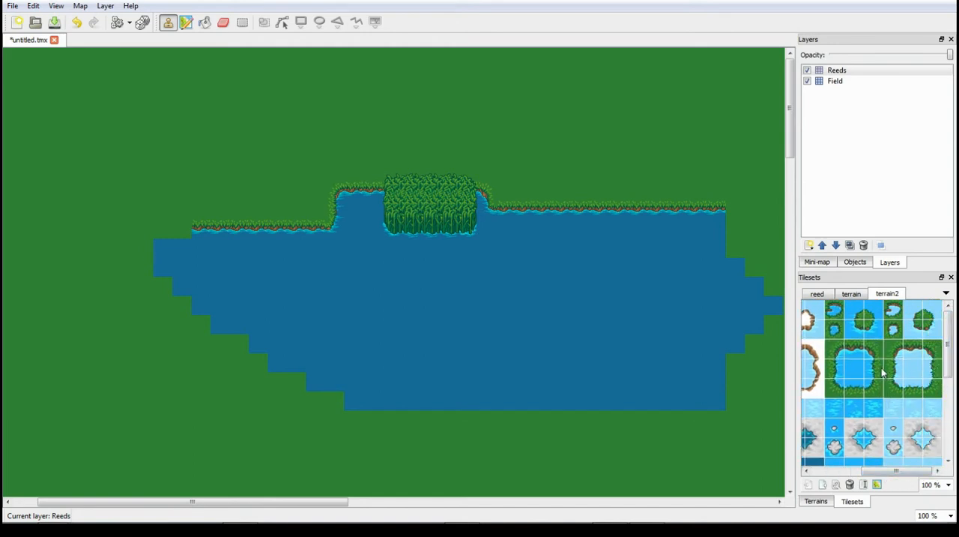
click(856, 370)
click(582, 286)
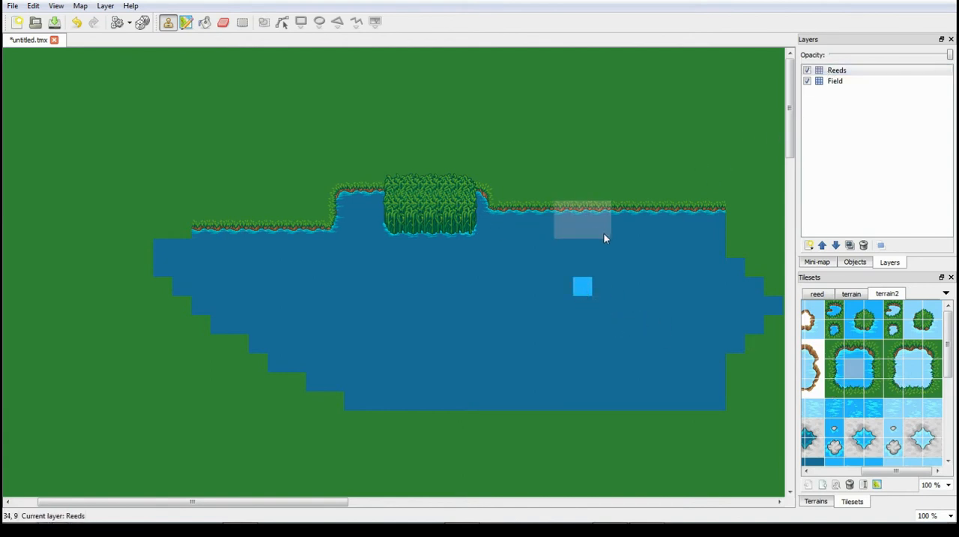
- Hide and show the Field layer, and erase the bright blue test tile from the Reeds layer
key(e)
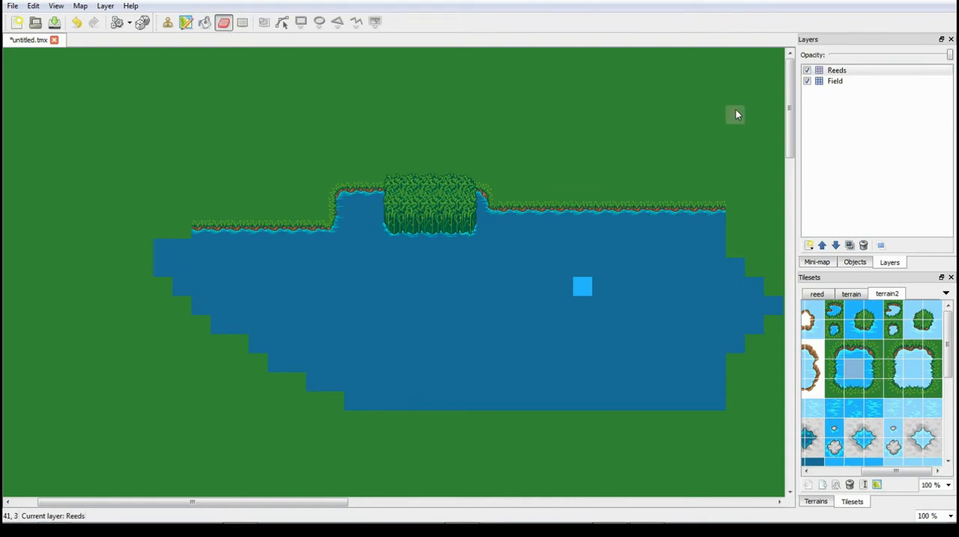
click(807, 81)
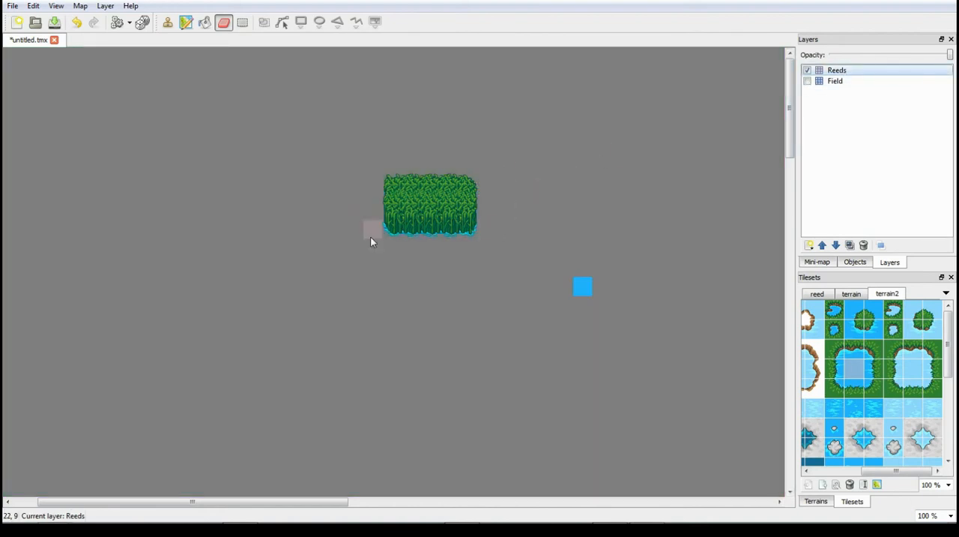
click(806, 86)
click(807, 81)
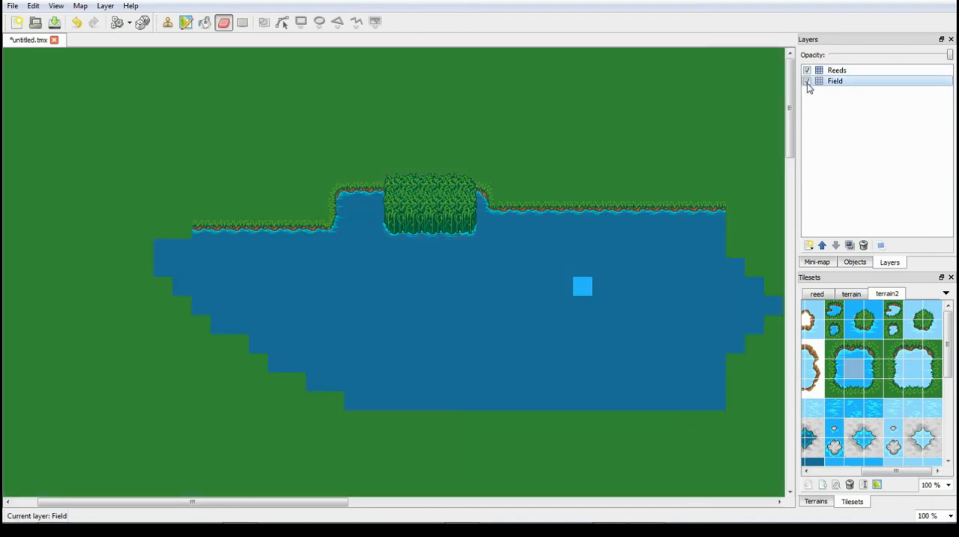
click(847, 70)
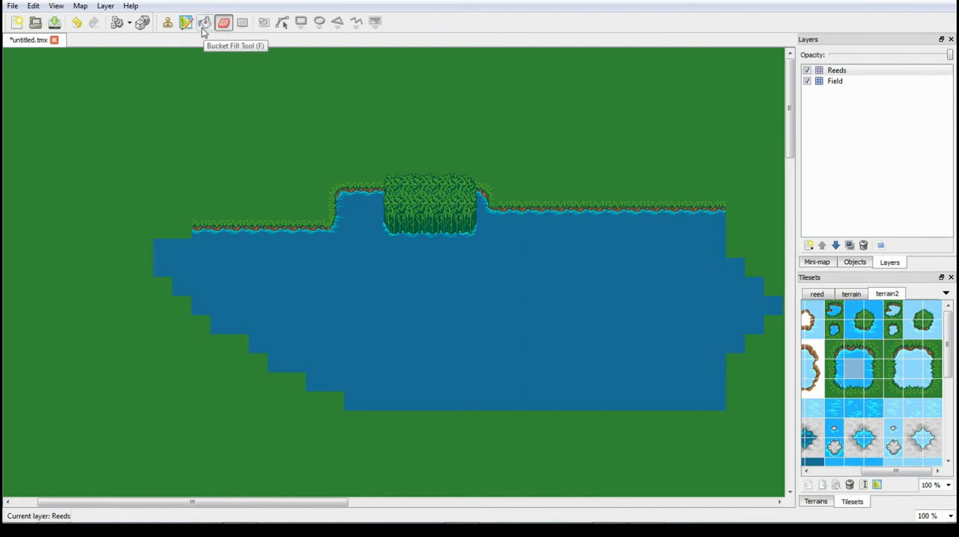
- Try out rectangular selection with a 9 x 11 tile area around the reeds and a larger one, clearing each selection
click(245, 27)
drag(350, 129, 514, 333)
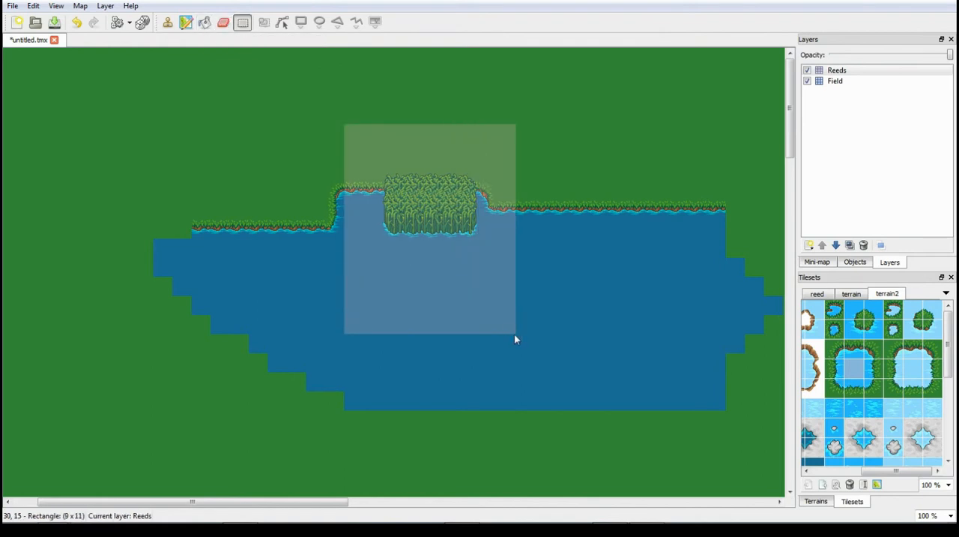
click(599, 280)
drag(316, 112, 571, 331)
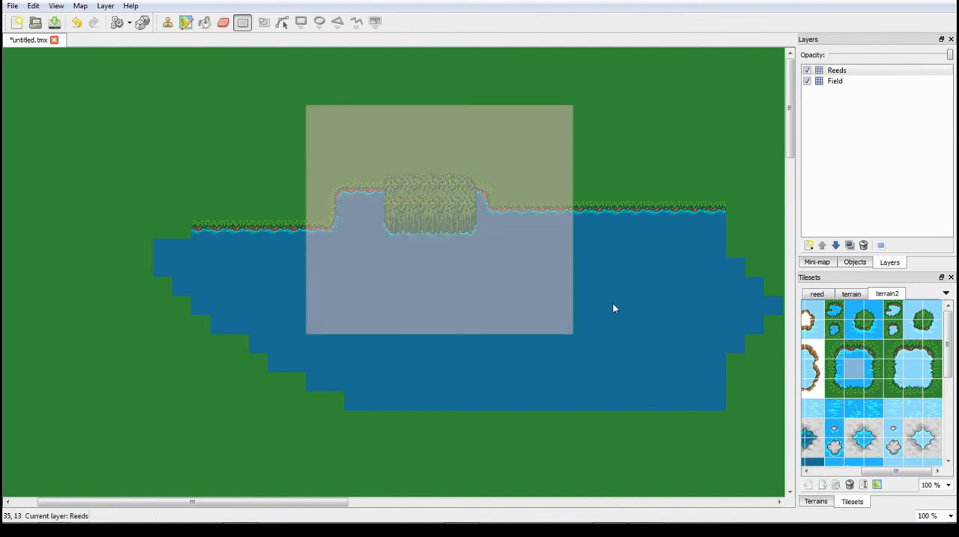
click(288, 139)
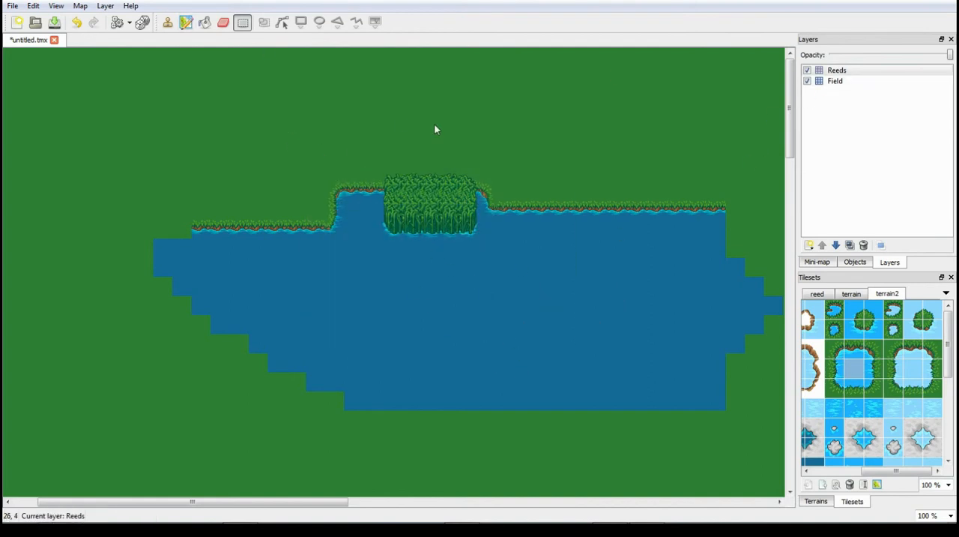
- Try out more rectangular tile selections of different sizes around the reeds and lake, clearing each one
drag(346, 107, 522, 324)
click(597, 267)
drag(289, 87, 594, 326)
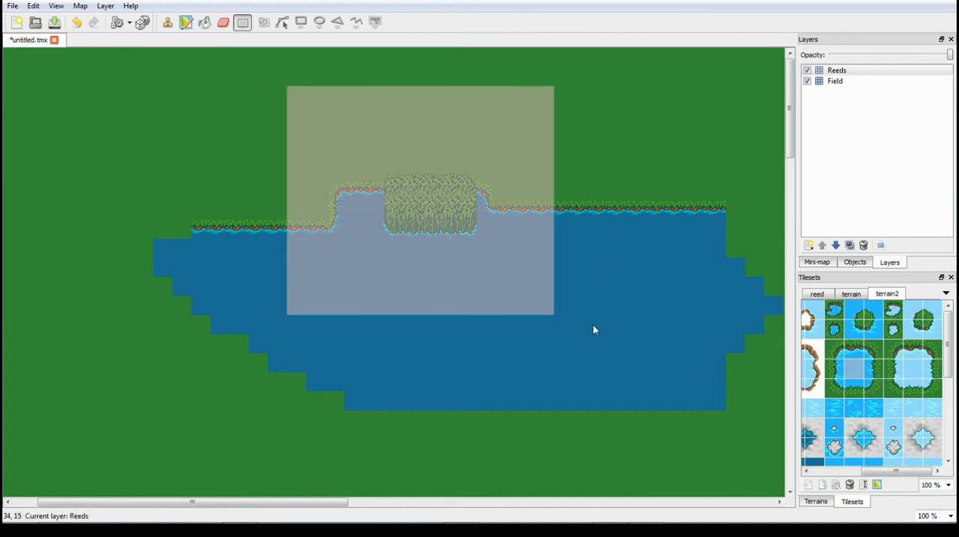
click(594, 326)
drag(308, 118, 615, 291)
click(614, 291)
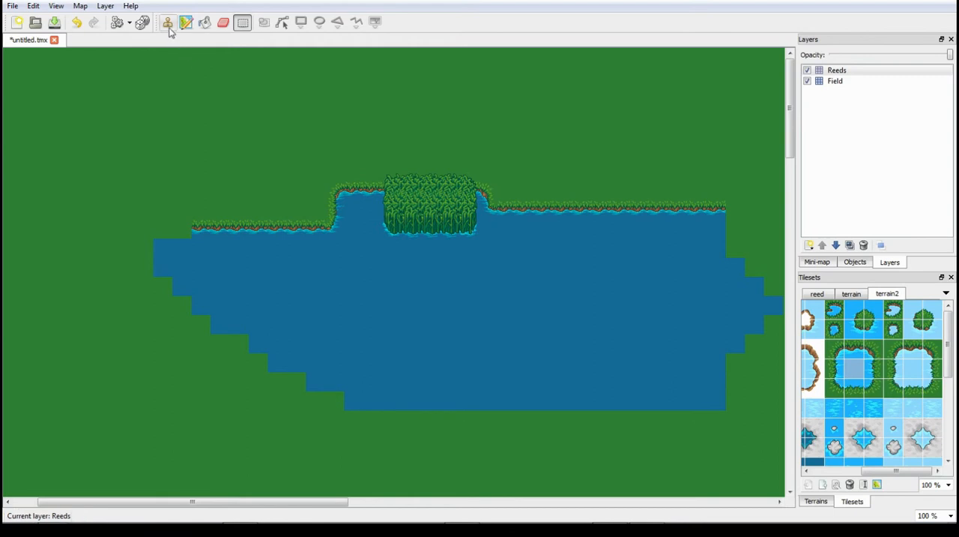
drag(236, 54, 613, 337)
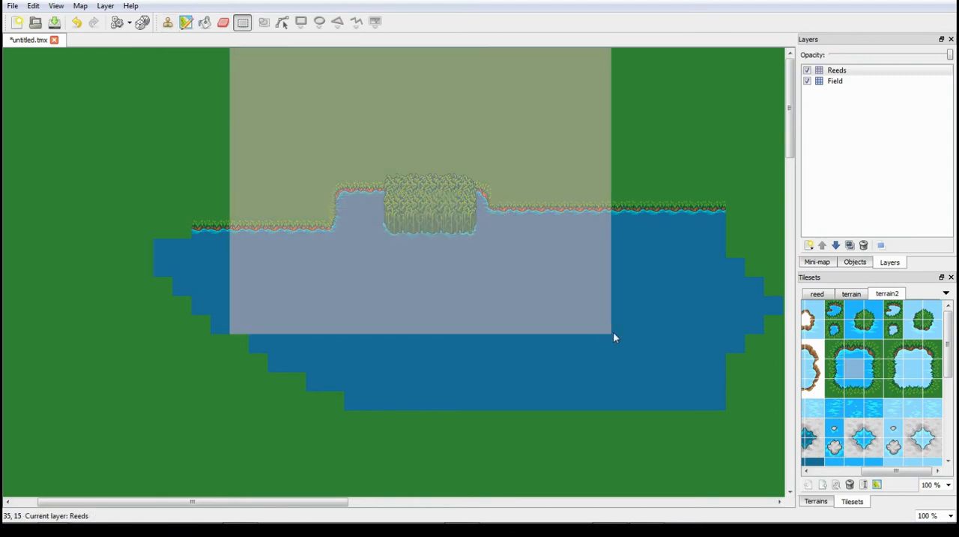
click(584, 367)
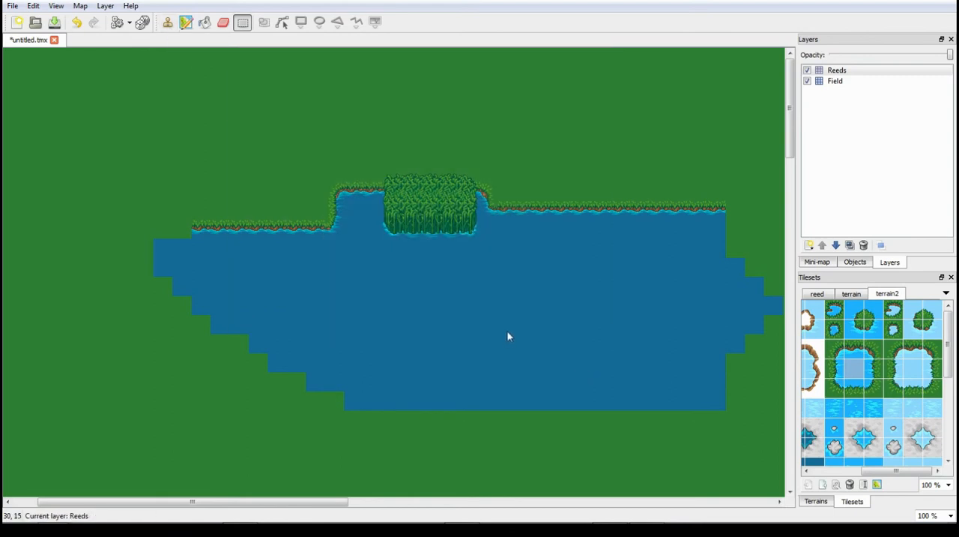
click(184, 23)
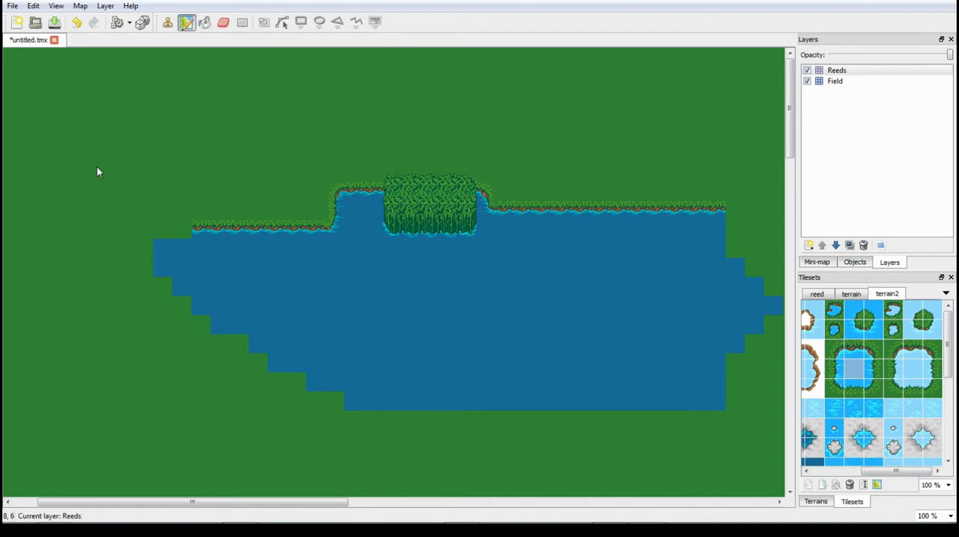
click(13, 6)
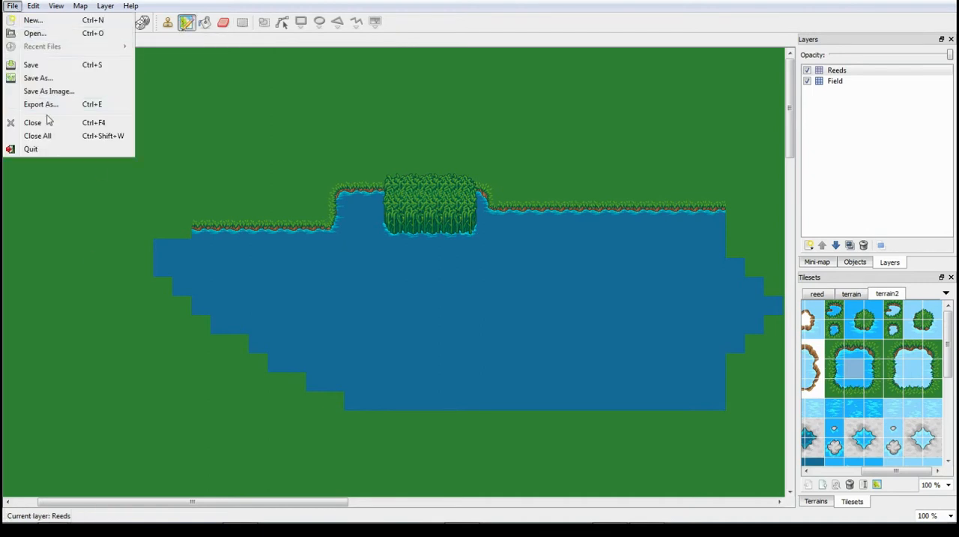
mouse_move(56, 6)
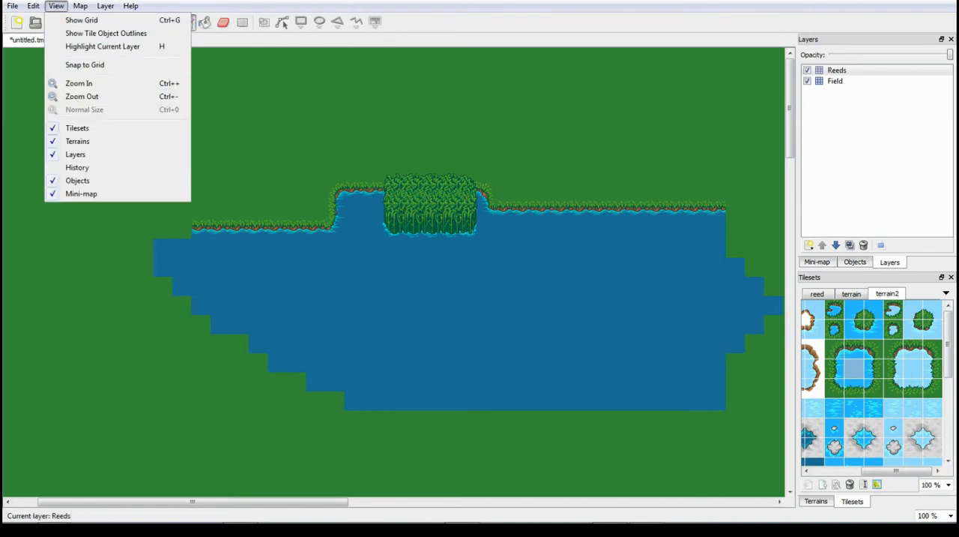
click(81, 20)
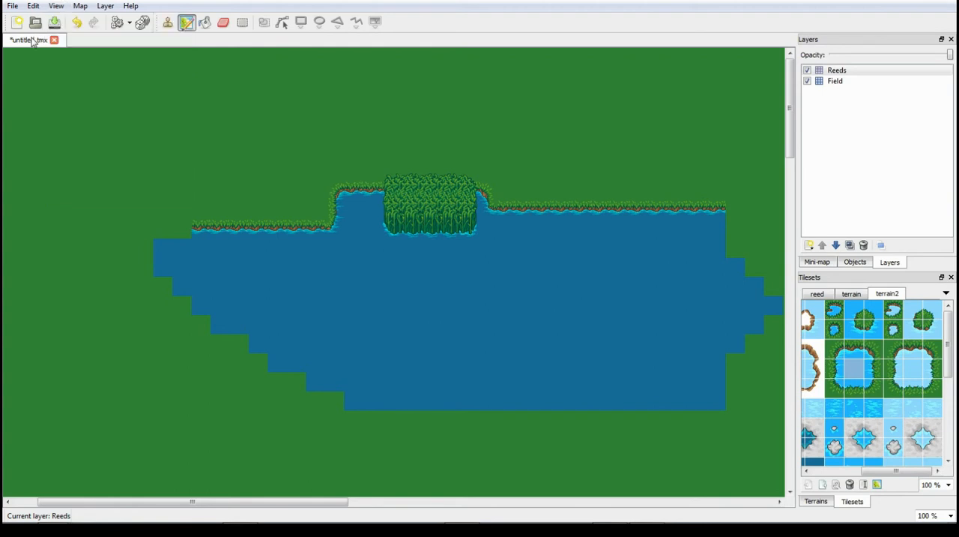
- Pick the 3 x 3 pink patch from the terrain2 tileset and add a tile layer named Pink Crap above Reeds
scroll(922, 422, down, 5)
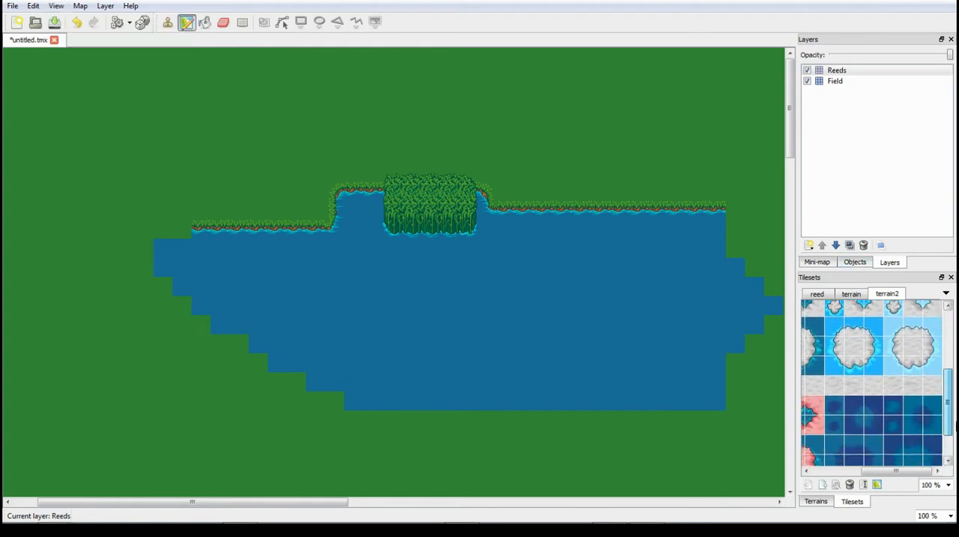
drag(877, 474, 818, 475)
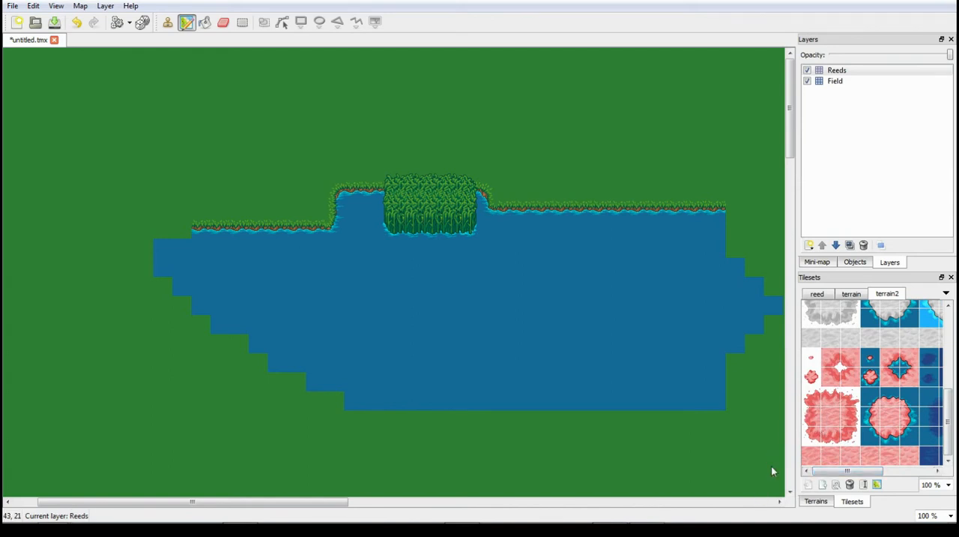
drag(791, 143, 792, 234)
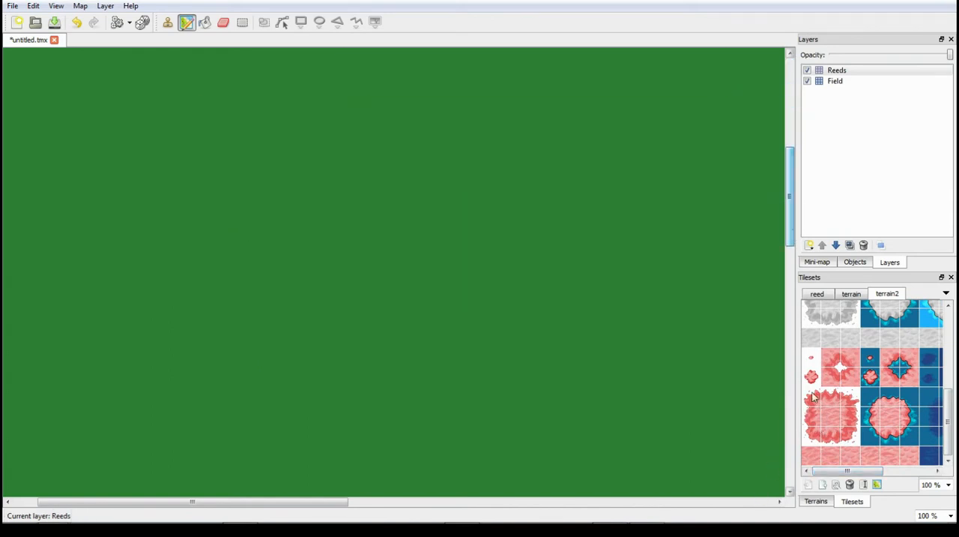
click(817, 403)
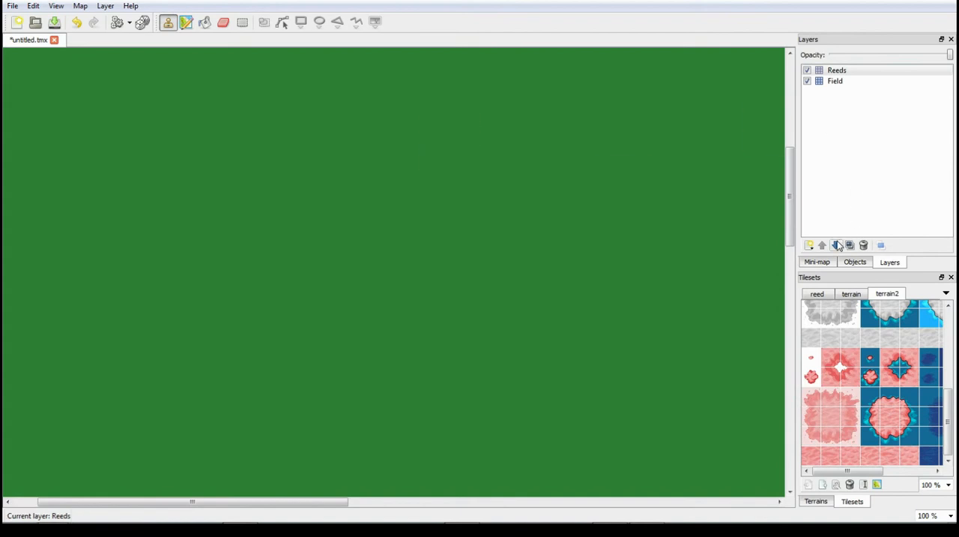
right_click(862, 120)
click(884, 126)
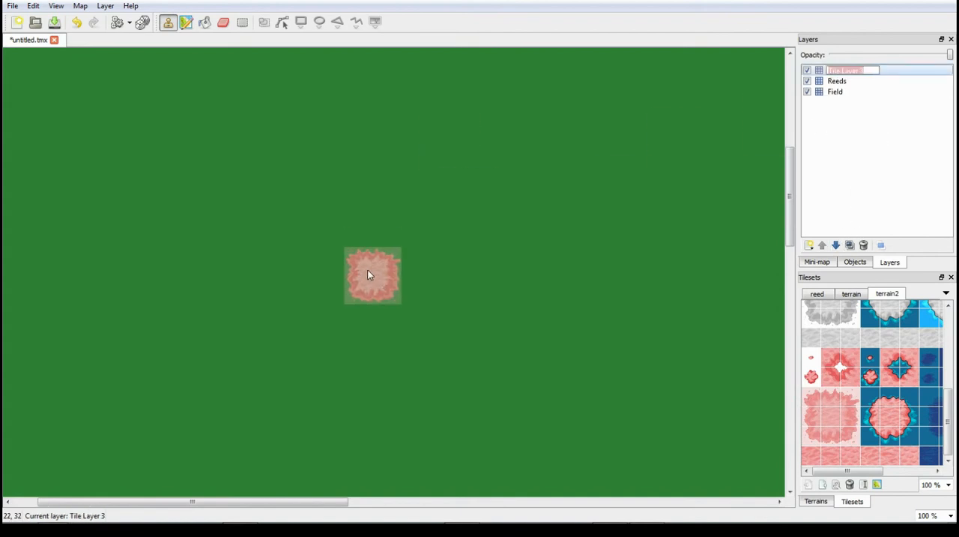
text(Pink Crap)
- Stamp the whole pink patch on the grass, and paint an irregular pink ground area with a jagged upper edge strip beside it
click(370, 268)
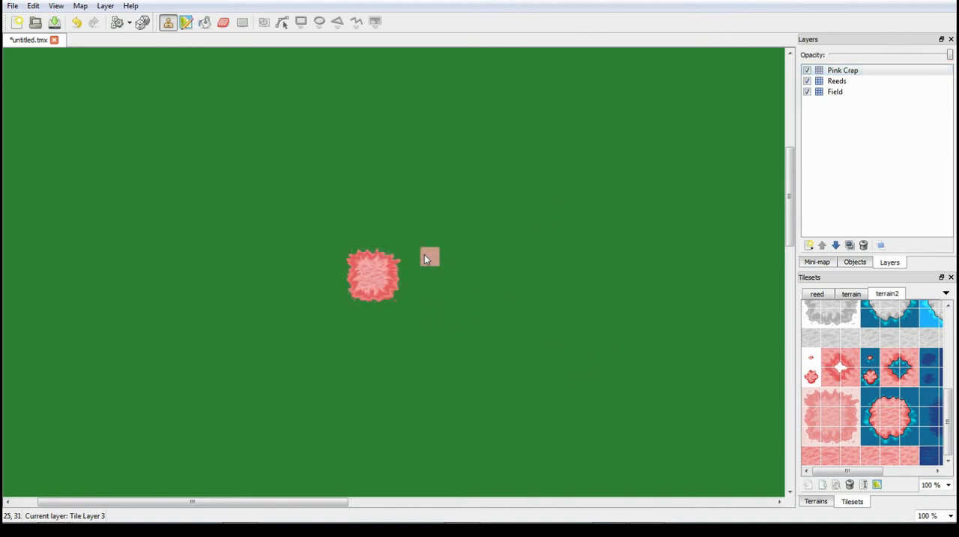
mouse_move(504, 180)
mouse_down()
mouse_move(525, 219)
mouse_move(529, 255)
mouse_move(482, 278)
mouse_up()
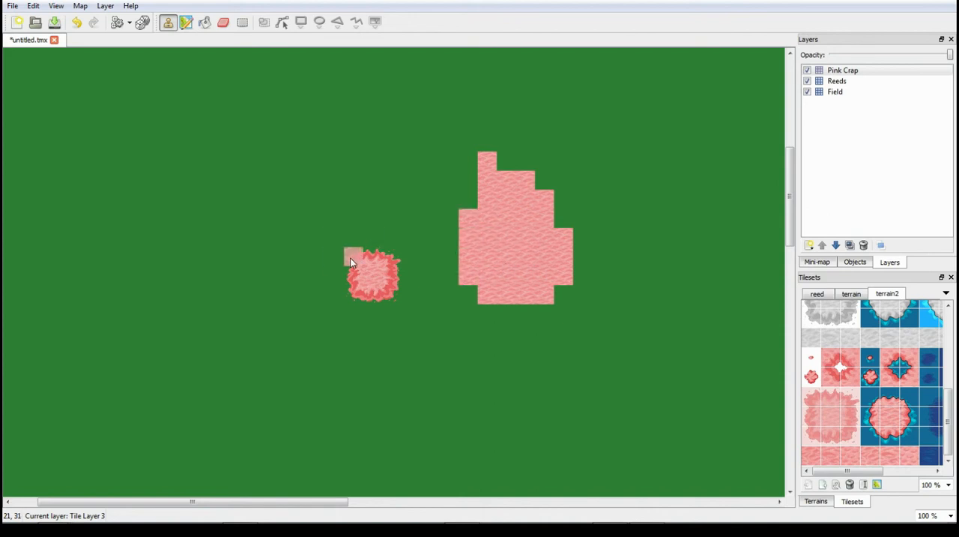
click(477, 144)
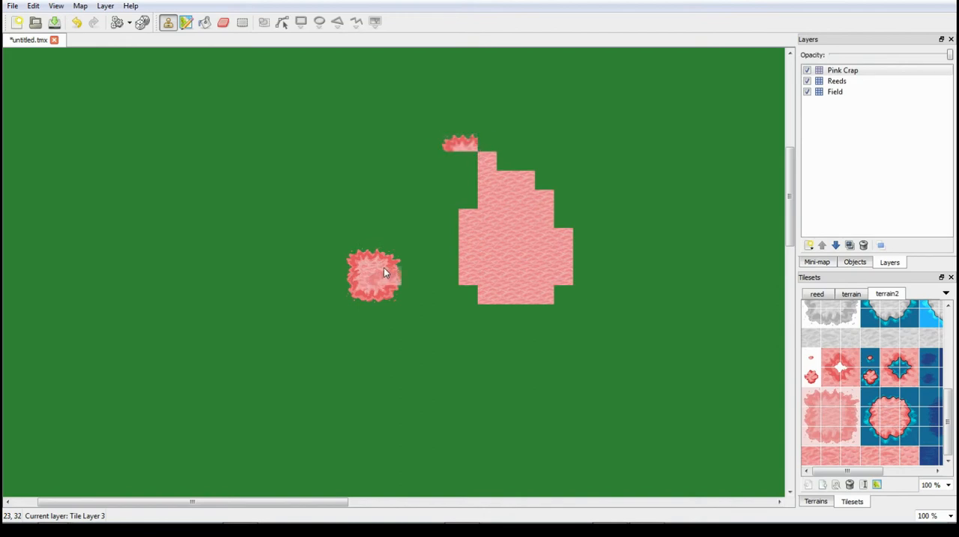
- End the jagged edge strip with a pink inner-corner tile and fill the ground beside and below it with plain pink tiles
click(830, 359)
click(513, 146)
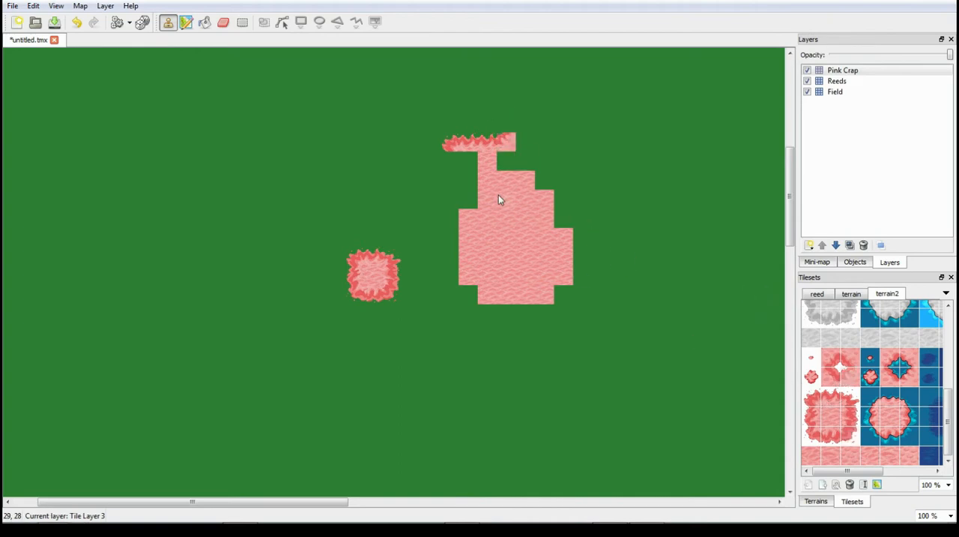
drag(519, 144, 592, 153)
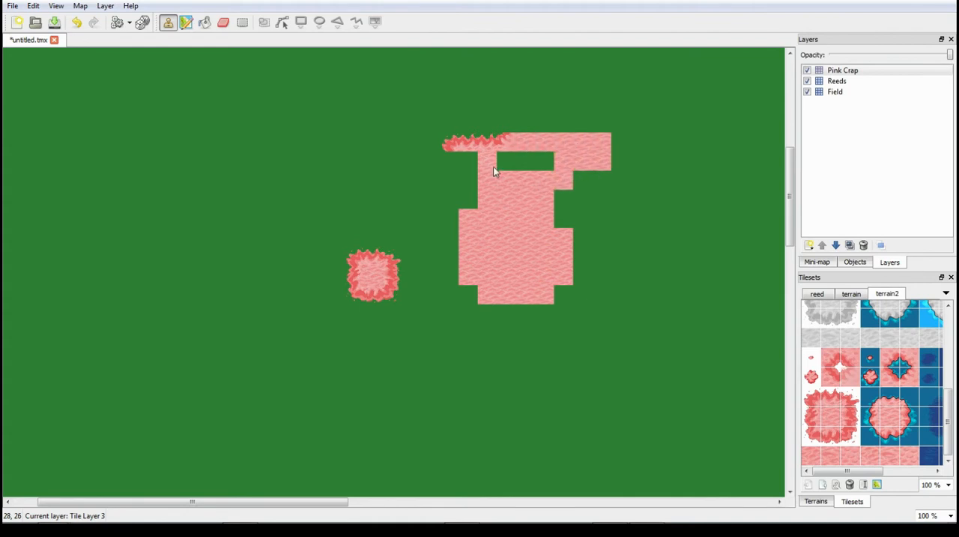
drag(494, 171, 583, 182)
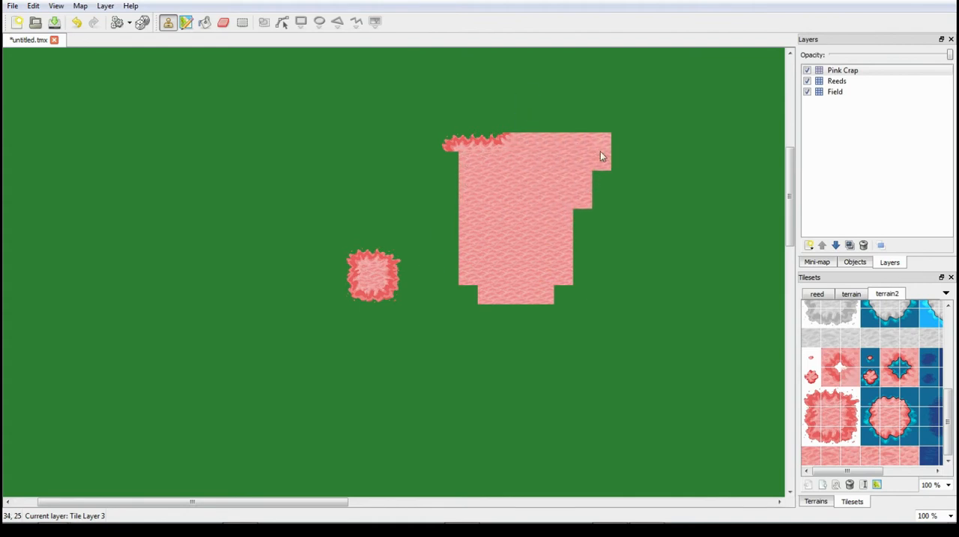
- Remove the Pink Crap layer with everything painted on it
drag(873, 471, 907, 477)
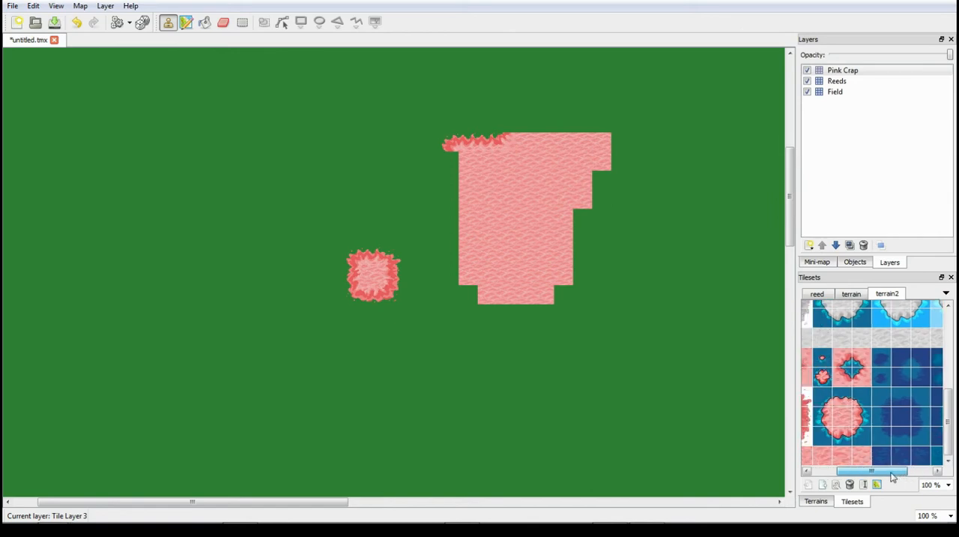
right_click(847, 70)
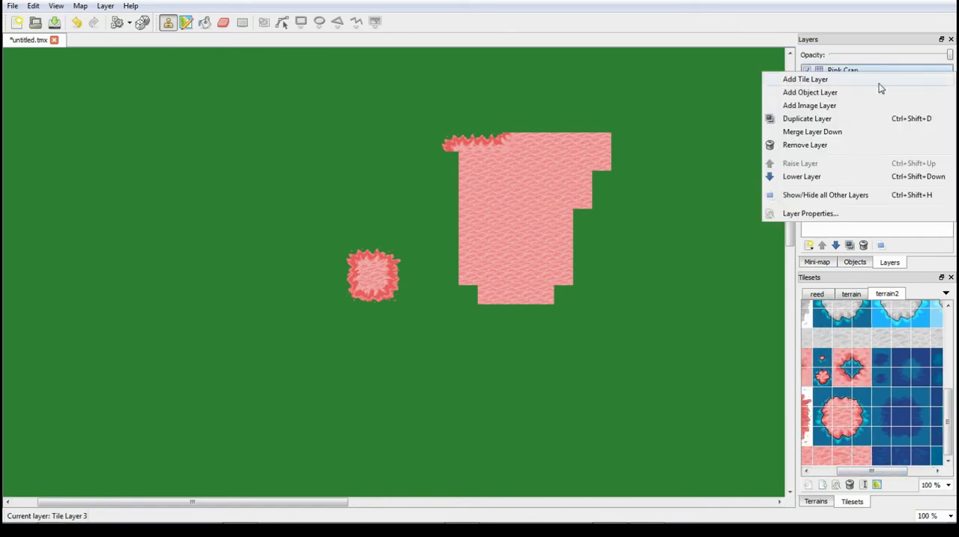
click(820, 146)
- On the Field layer, extend the lake's southern shore into the grass with plain dark blue water tiles
drag(793, 210, 792, 136)
click(833, 81)
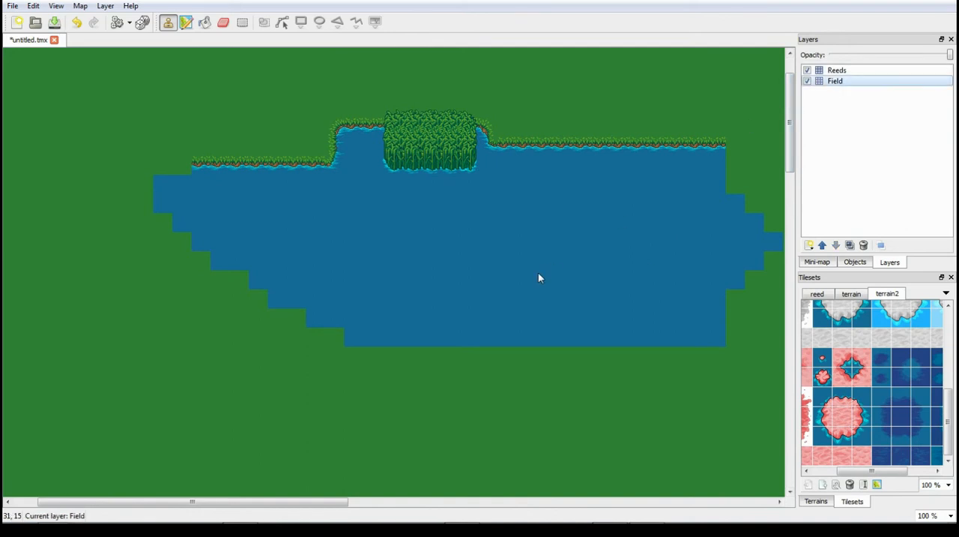
mouse_move(398, 307)
mouse_down()
mouse_move(315, 319)
mouse_move(327, 377)
mouse_move(296, 318)
mouse_up()
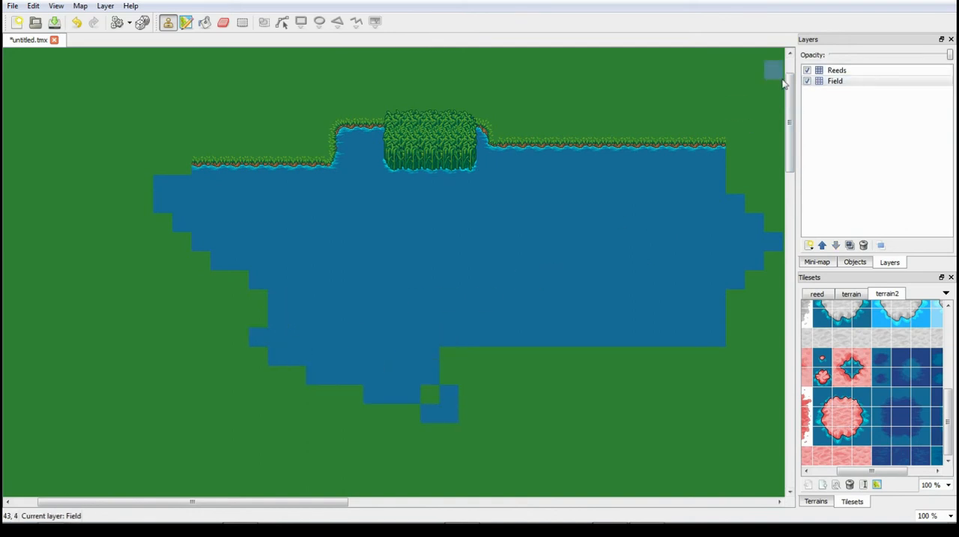
mouse_move(468, 318)
mouse_down()
mouse_move(396, 330)
mouse_move(578, 359)
mouse_move(433, 385)
mouse_up()
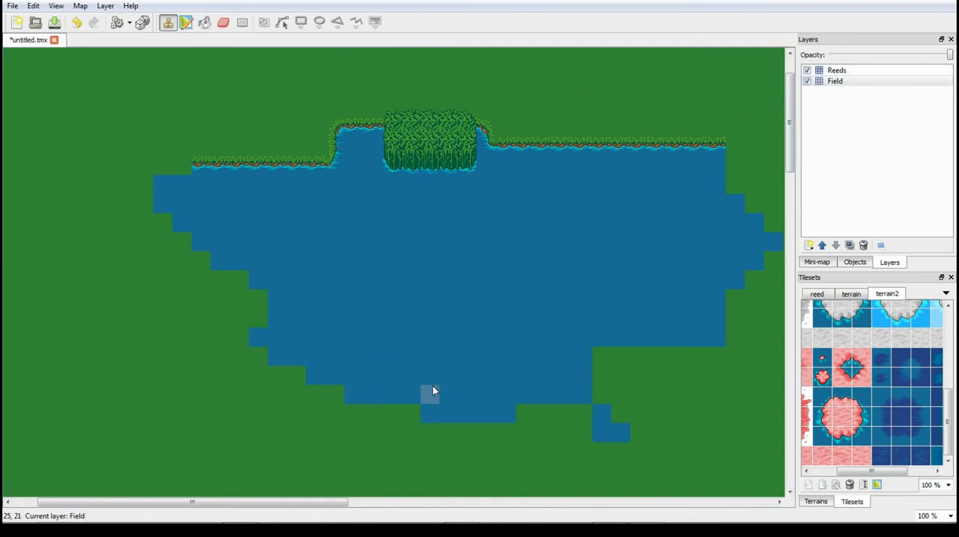
- Rename the Field layer as Lake
right_click(864, 81)
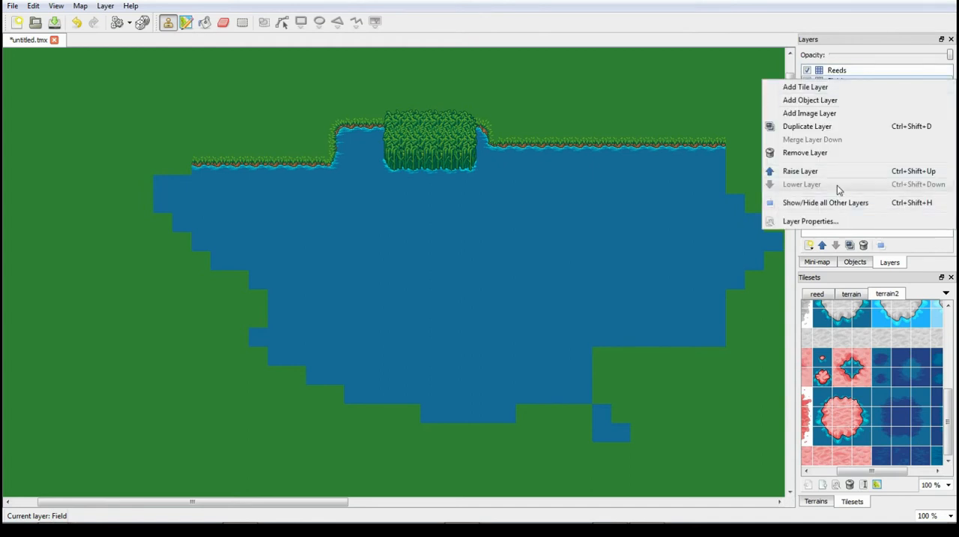
click(855, 79)
double_click(855, 80)
text(Lake)
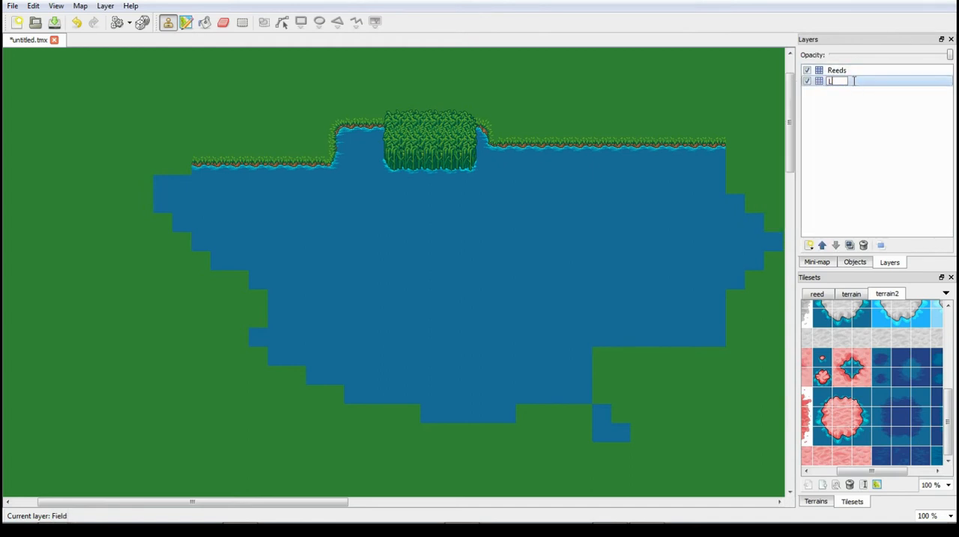
key(Return)
- Extend the lake's southwest side with dark blue water tiles, filling most of the grass gaps inside it
mouse_move(268, 302)
mouse_down()
mouse_move(222, 276)
mouse_move(124, 297)
mouse_move(168, 308)
mouse_move(262, 391)
mouse_move(244, 371)
mouse_move(477, 389)
mouse_move(496, 462)
mouse_move(461, 474)
mouse_move(483, 467)
mouse_move(317, 471)
mouse_up()
scroll(377, 248, down, 5)
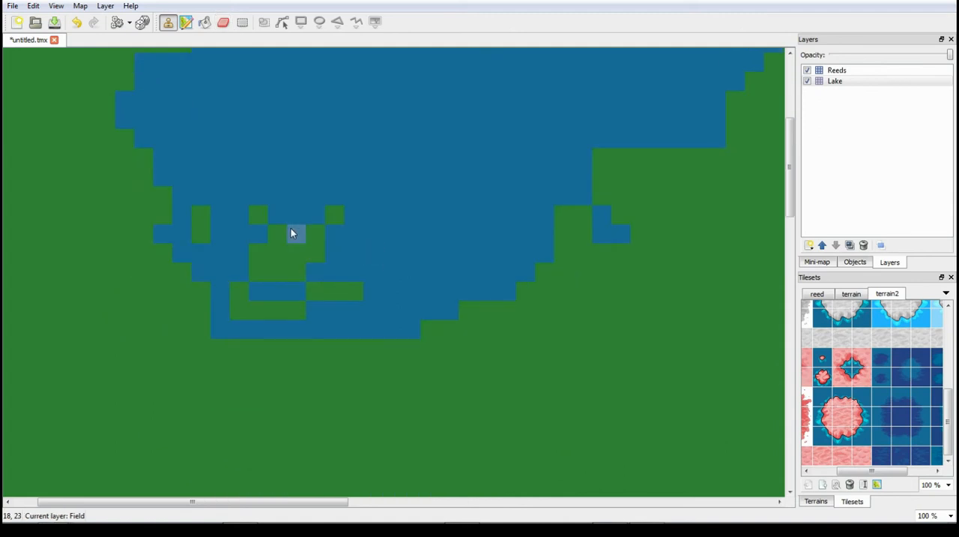
mouse_move(205, 245)
mouse_down()
mouse_move(124, 130)
mouse_move(157, 251)
mouse_move(142, 261)
mouse_move(169, 296)
mouse_move(263, 326)
mouse_move(244, 228)
mouse_move(259, 210)
mouse_move(296, 251)
mouse_up()
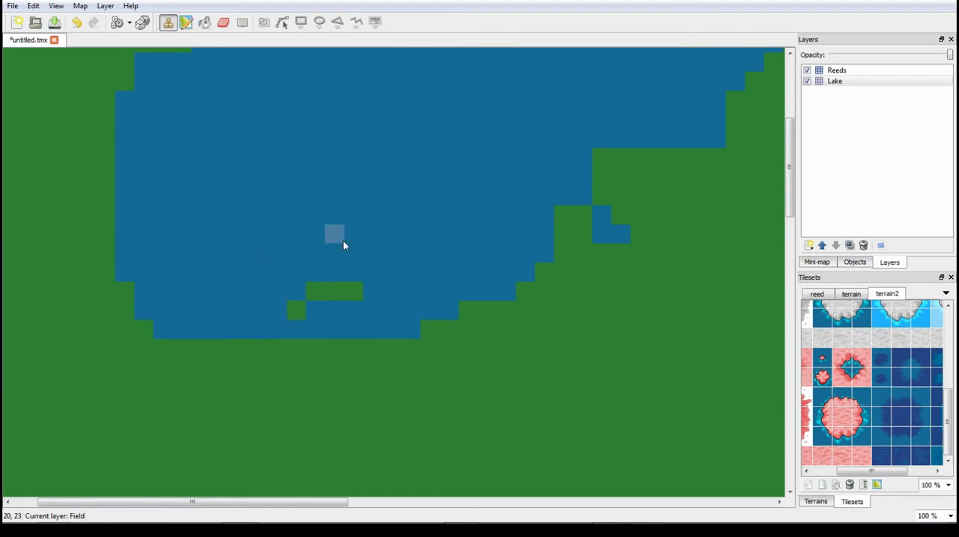
- Fill out the lake's southeast side and southern shore with water tiles, covering the remaining grass gaps for a rounded outline
scroll(450, 296, up, 1)
scroll(451, 288, down, 3)
scroll(453, 285, up, 5)
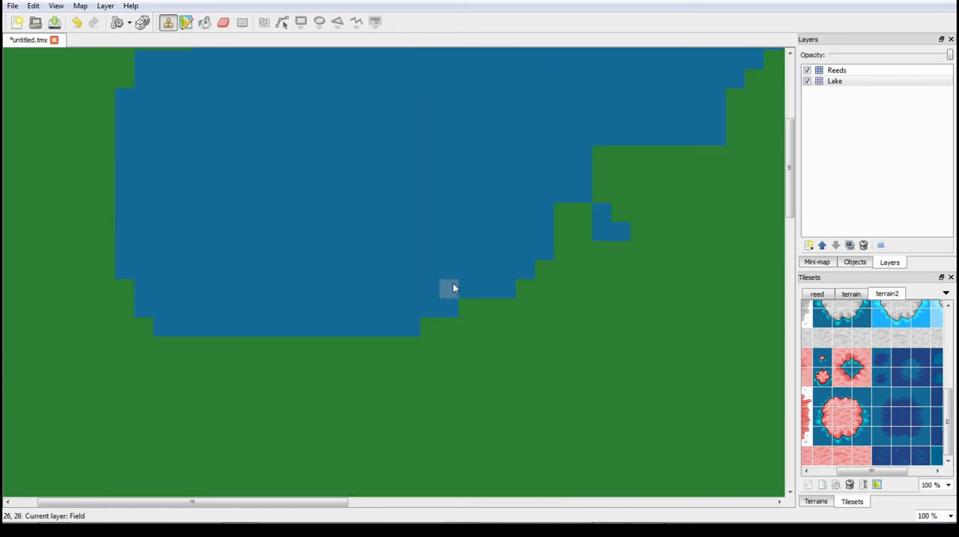
scroll(455, 290, down, 1)
mouse_move(610, 293)
mouse_down()
mouse_move(640, 287)
mouse_move(598, 330)
mouse_move(568, 382)
mouse_move(422, 457)
mouse_move(495, 440)
mouse_move(634, 321)
mouse_move(592, 391)
mouse_move(759, 267)
mouse_up()
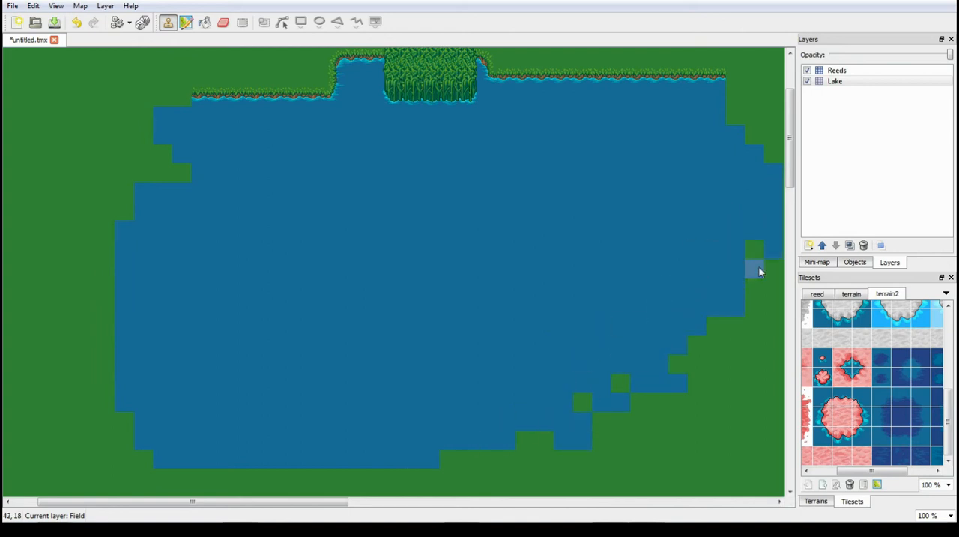
mouse_move(753, 305)
mouse_down()
mouse_move(777, 285)
mouse_move(752, 345)
mouse_move(660, 420)
mouse_move(710, 354)
mouse_move(641, 399)
mouse_move(594, 464)
mouse_move(397, 465)
mouse_move(369, 511)
mouse_move(302, 490)
mouse_up()
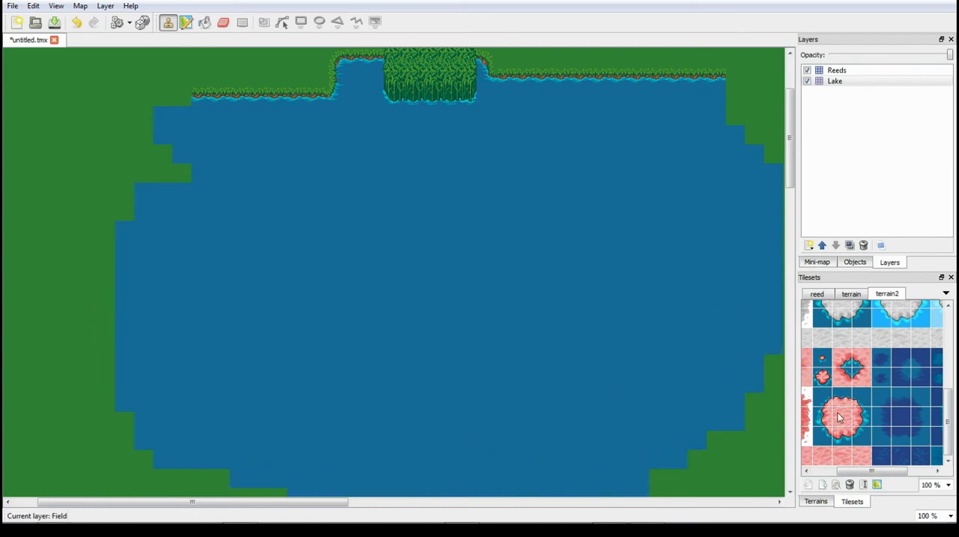
- Start the deep-water area's northern edge inside the lake with terrain2's dark blue edge tiles, stepping it up twice toward the northeast with corner tiles
drag(891, 405, 924, 402)
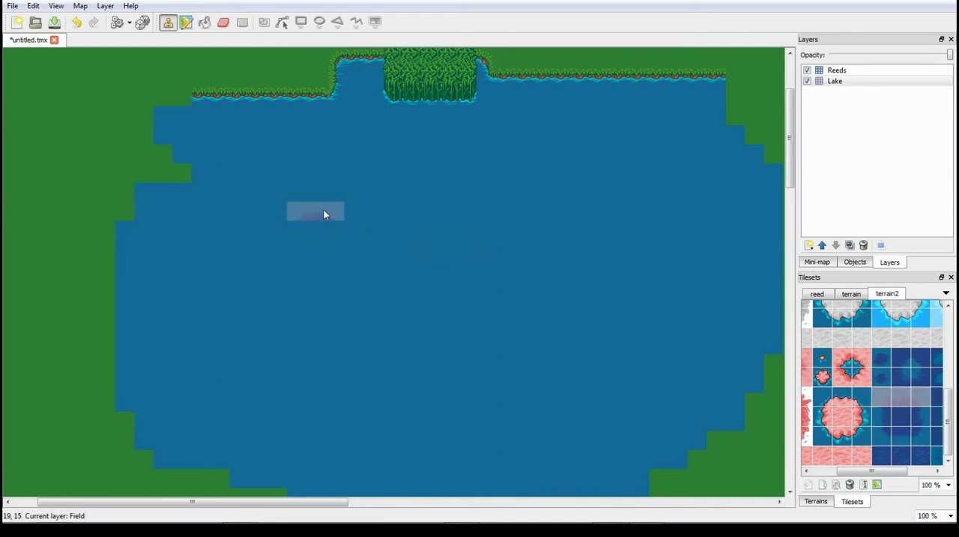
drag(279, 212, 494, 216)
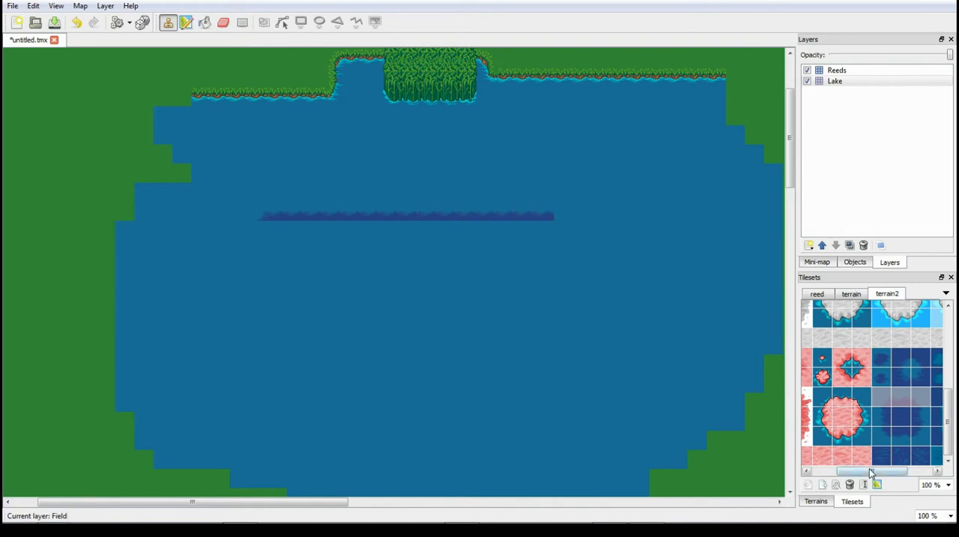
scroll(887, 391, right, 2)
click(874, 376)
click(438, 214)
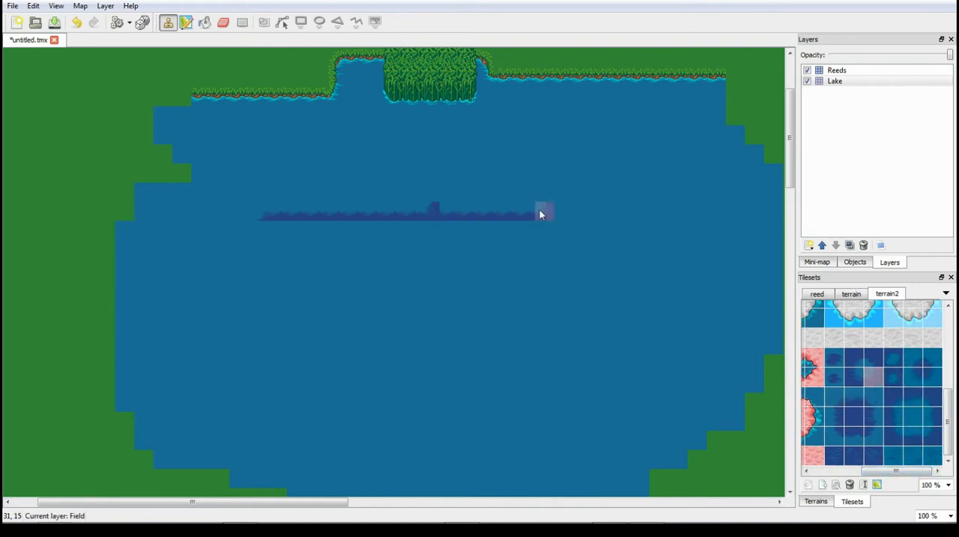
drag(463, 196, 506, 189)
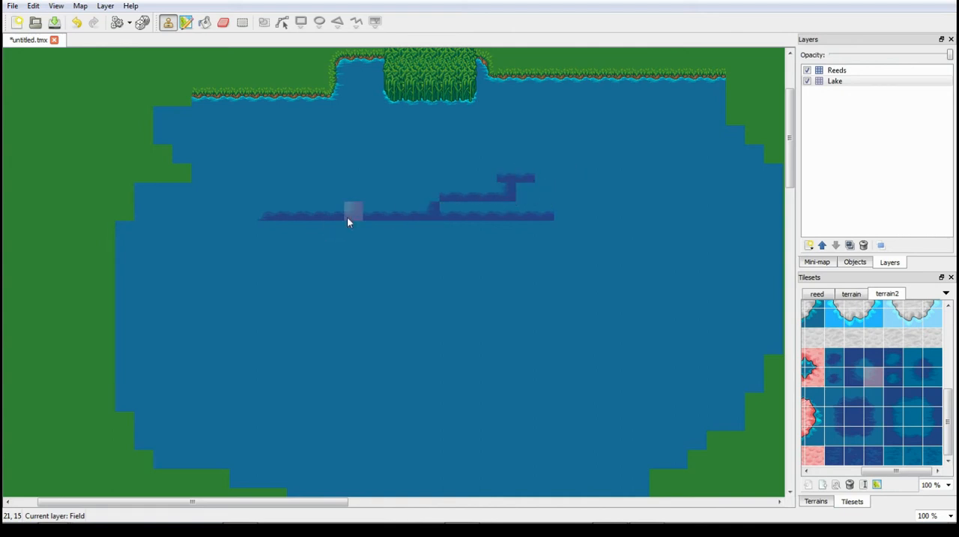
click(832, 400)
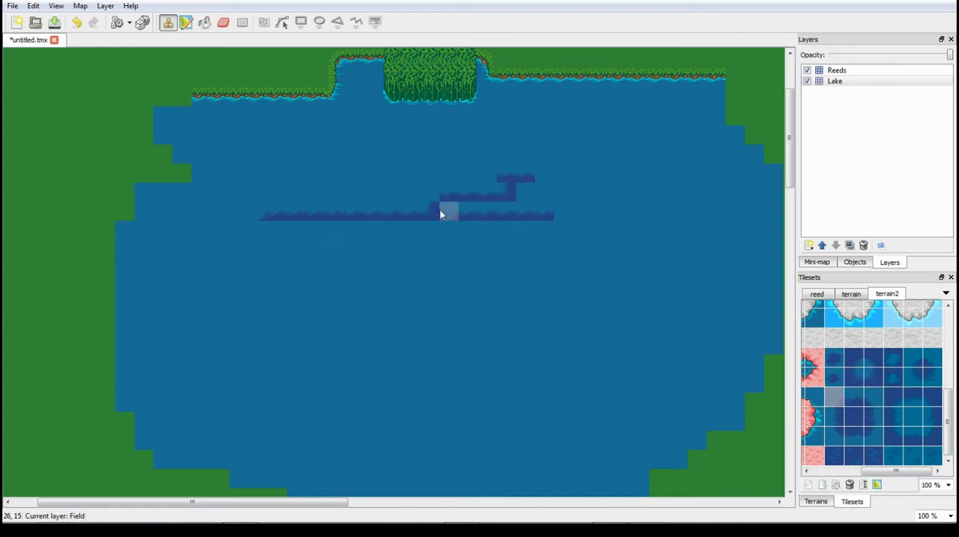
click(510, 176)
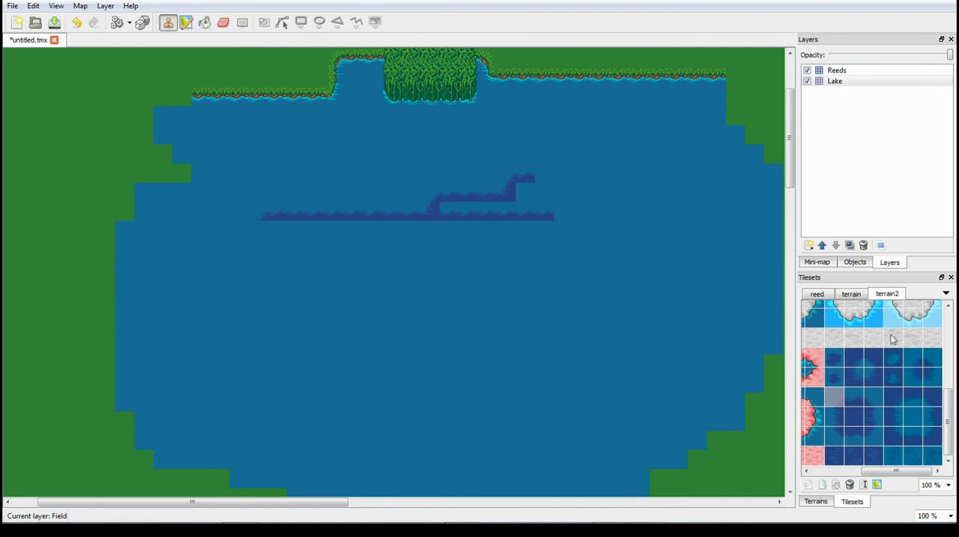
- Extend the deep water's uppermost edge eastward and finish it with a northeast outer corner tile
click(861, 398)
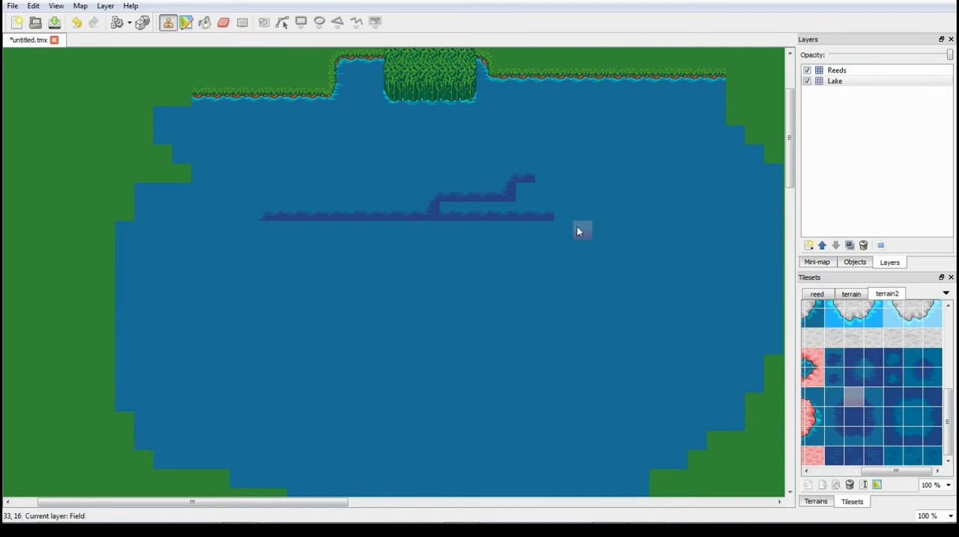
click(660, 181)
click(874, 397)
click(679, 179)
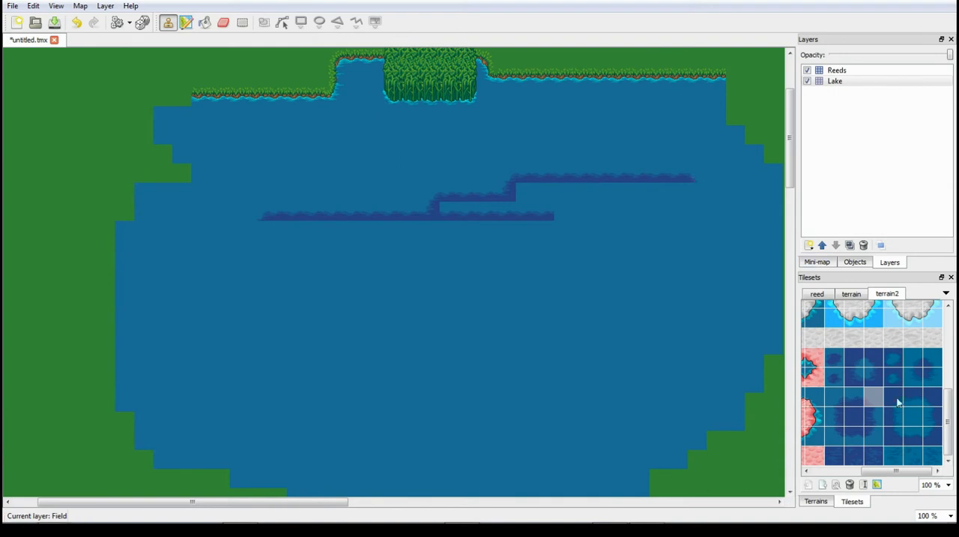
- Step the deep water's edge down on its northeast side with east edge and inner corner tiles, continuing it toward the east shore
click(877, 417)
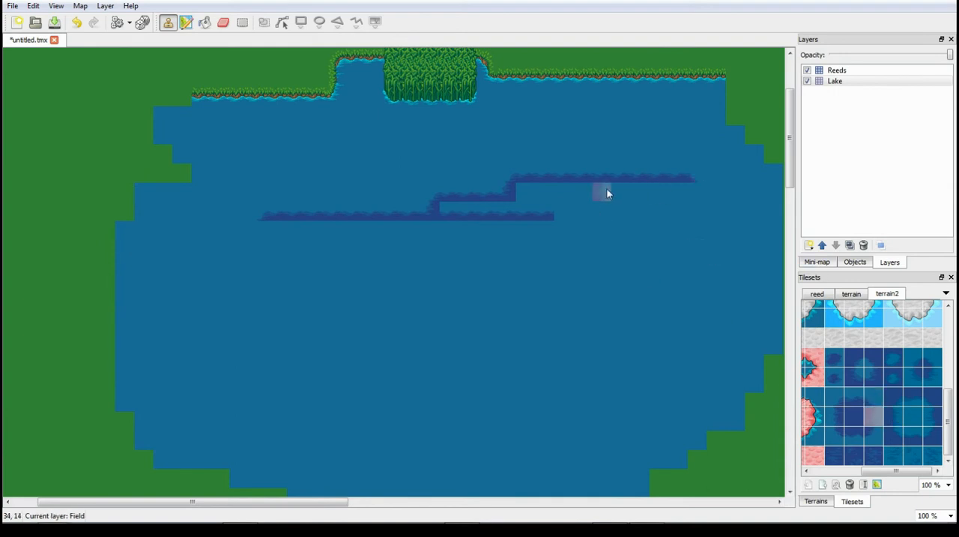
click(451, 197)
click(855, 377)
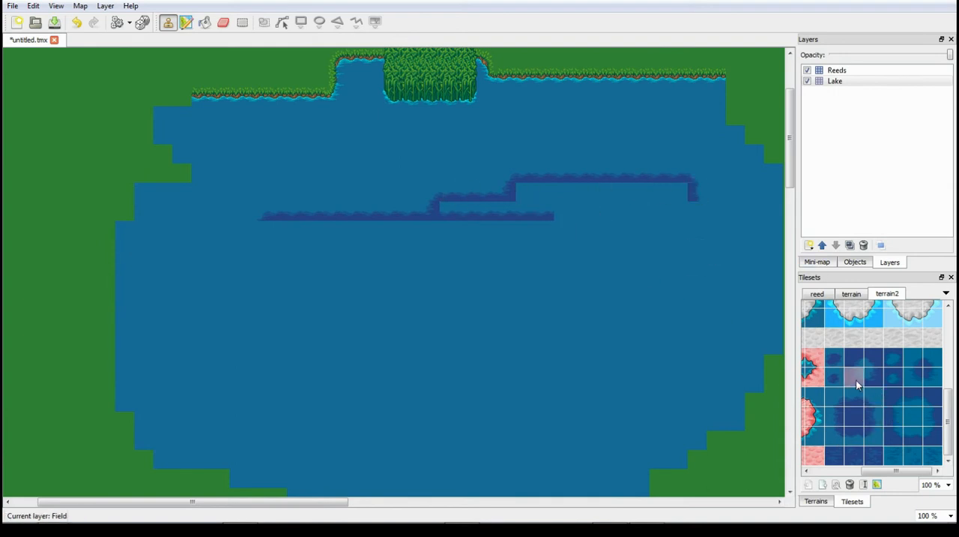
click(694, 211)
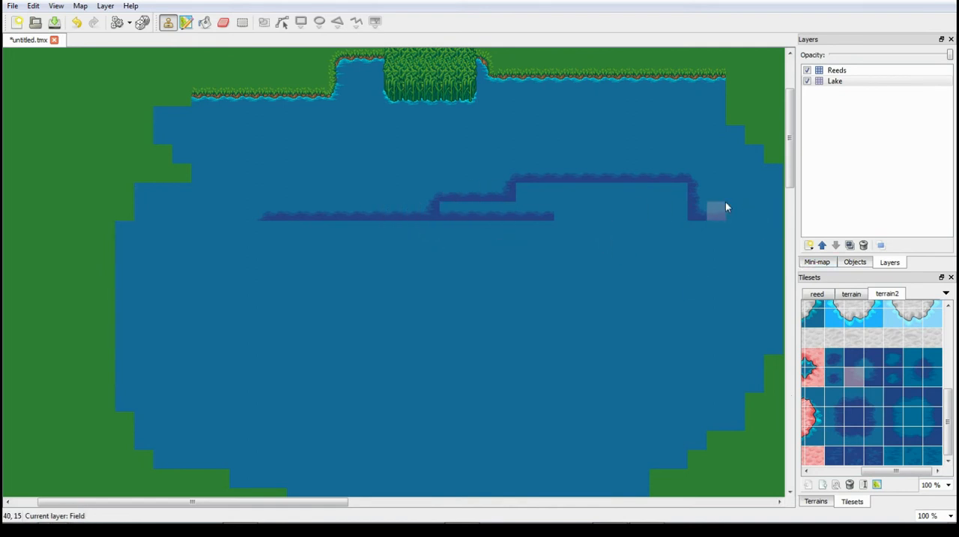
drag(321, 501, 422, 502)
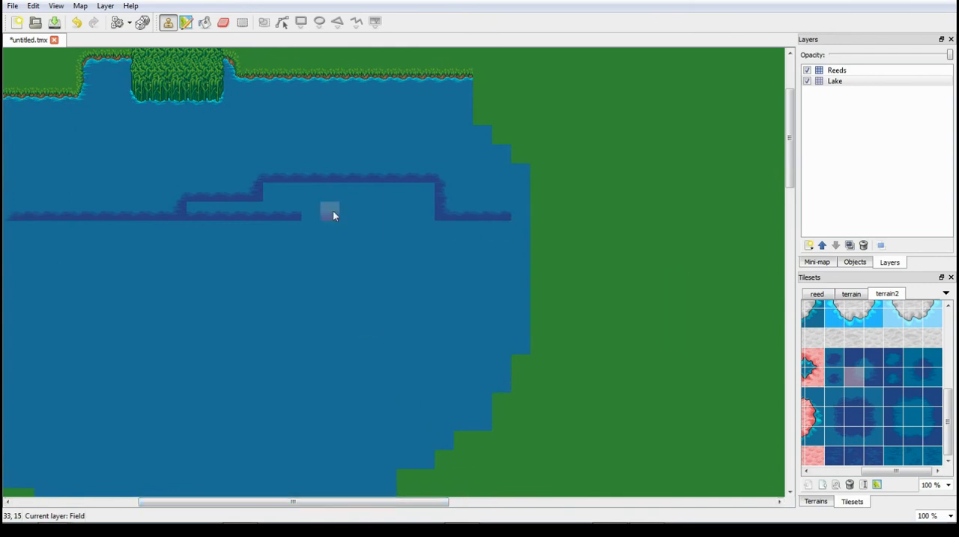
click(452, 211)
- Fill the area below the deep-water edge with plain deep water tiles and begin stepping the edge down at its northwest corner
click(849, 419)
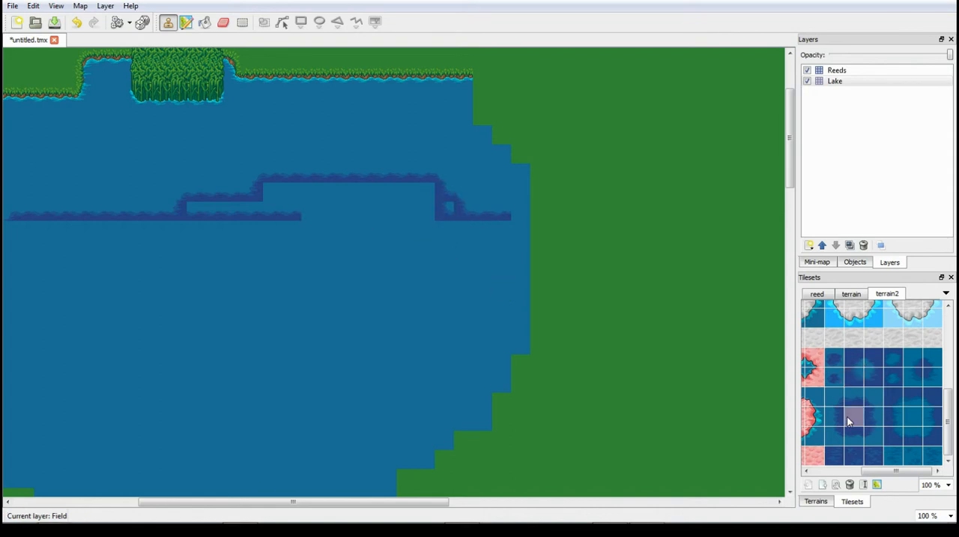
mouse_move(432, 209)
mouse_down()
mouse_move(240, 234)
mouse_move(180, 213)
mouse_move(277, 202)
mouse_up()
mouse_move(361, 200)
mouse_down()
mouse_move(208, 276)
mouse_move(314, 225)
mouse_move(311, 298)
mouse_move(354, 247)
mouse_move(452, 252)
mouse_move(497, 240)
mouse_move(370, 356)
mouse_move(351, 345)
mouse_move(386, 330)
mouse_move(374, 361)
mouse_move(430, 315)
mouse_move(293, 292)
mouse_move(290, 387)
mouse_move(340, 326)
mouse_up()
mouse_move(367, 386)
mouse_down()
mouse_move(253, 446)
mouse_move(219, 440)
mouse_move(218, 466)
mouse_move(268, 314)
mouse_move(215, 329)
mouse_move(102, 310)
mouse_move(132, 329)
mouse_move(212, 249)
mouse_move(243, 242)
mouse_move(71, 240)
mouse_move(157, 420)
mouse_move(99, 339)
mouse_up()
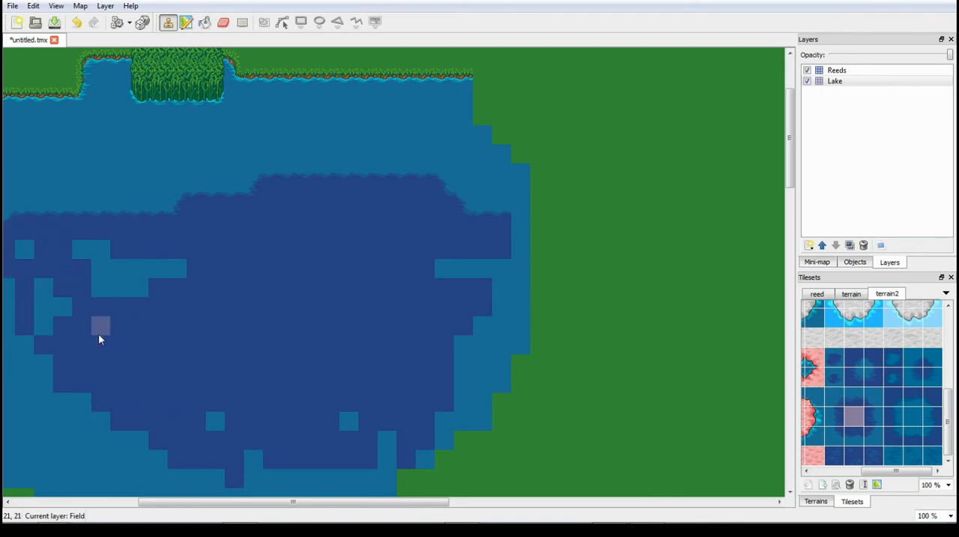
mouse_move(62, 288)
mouse_down()
mouse_move(115, 271)
mouse_move(49, 365)
mouse_move(110, 438)
mouse_up()
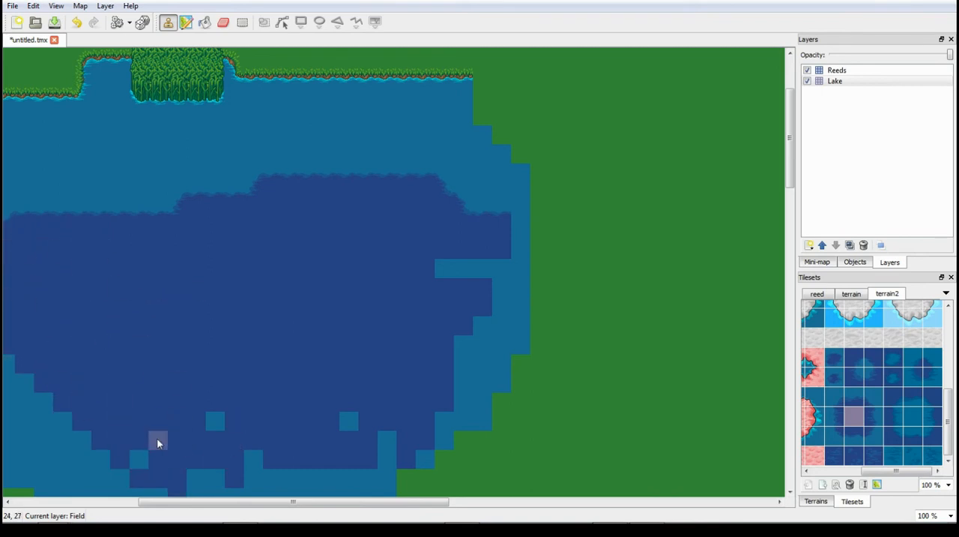
drag(422, 500, 298, 503)
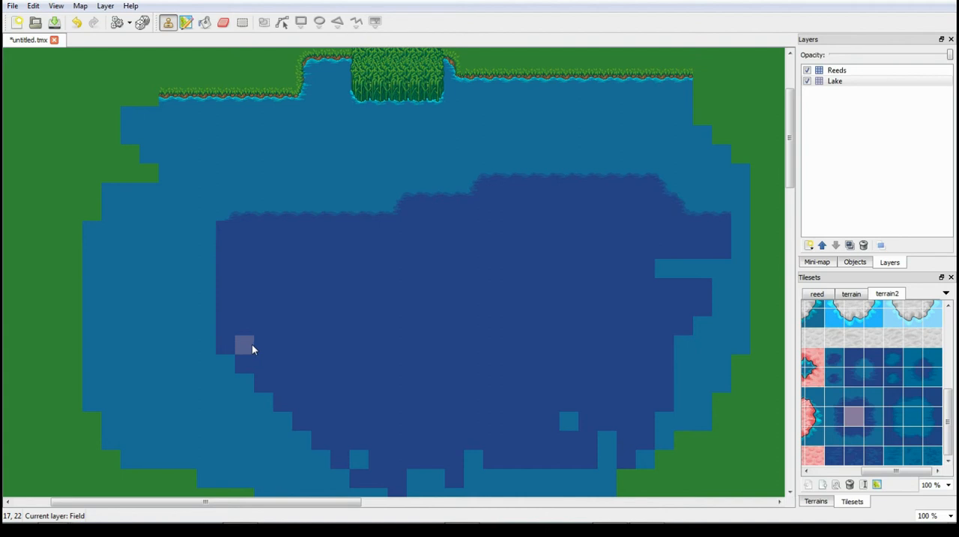
mouse_move(246, 357)
mouse_down()
mouse_move(270, 452)
mouse_move(265, 402)
mouse_move(344, 465)
mouse_move(321, 468)
mouse_move(398, 485)
mouse_move(434, 476)
mouse_move(488, 496)
mouse_move(572, 426)
mouse_move(586, 433)
mouse_up()
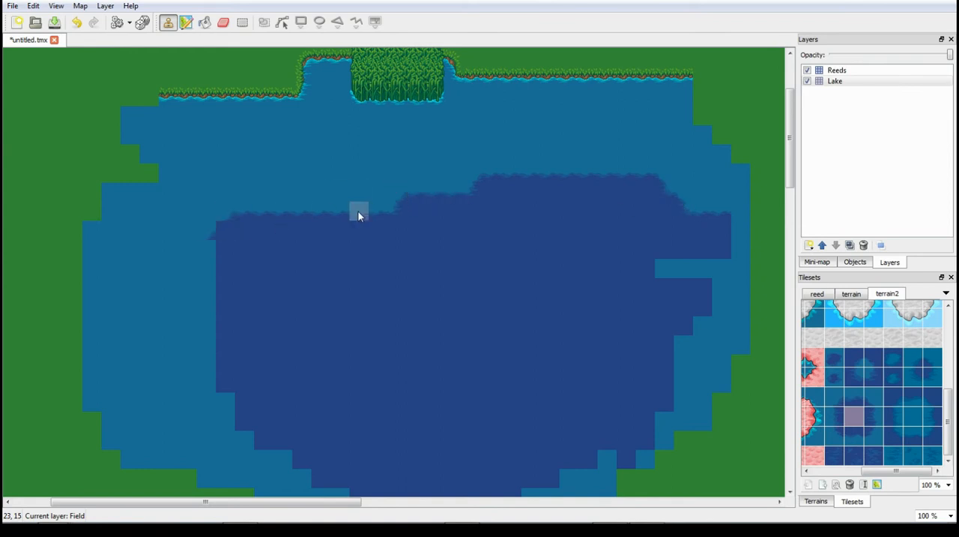
- Widen the deep water toward the lake's west and east shores, filling the remaining gaps inside it with deep water tiles
click(834, 423)
drag(205, 252, 206, 365)
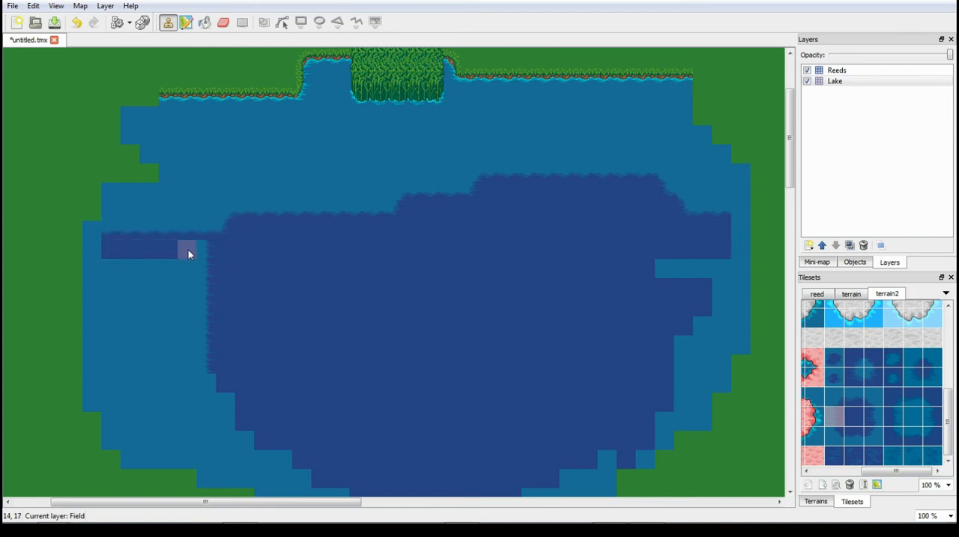
mouse_move(188, 250)
mouse_down()
mouse_move(265, 326)
mouse_move(365, 353)
mouse_up()
mouse_move(214, 267)
mouse_down()
mouse_move(144, 285)
mouse_move(199, 330)
mouse_move(143, 315)
mouse_move(158, 332)
mouse_move(128, 342)
mouse_move(267, 468)
mouse_move(471, 434)
mouse_up()
mouse_move(706, 273)
mouse_down()
mouse_move(667, 323)
mouse_move(760, 278)
mouse_move(608, 475)
mouse_move(605, 459)
mouse_up()
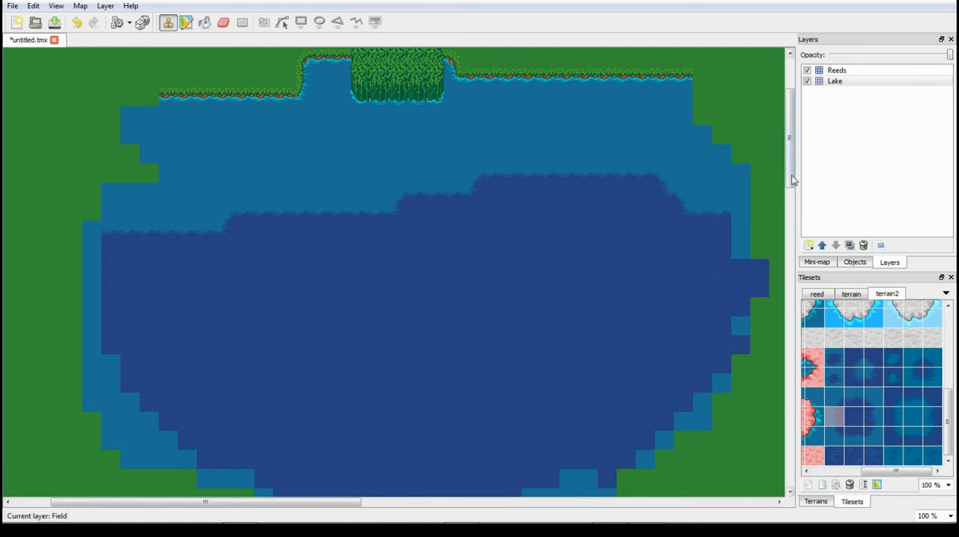
- Extend the grassy northern shoreline about 12 tiles eastward, beyond the lake's northeast corner
drag(792, 177, 790, 207)
click(105, 6)
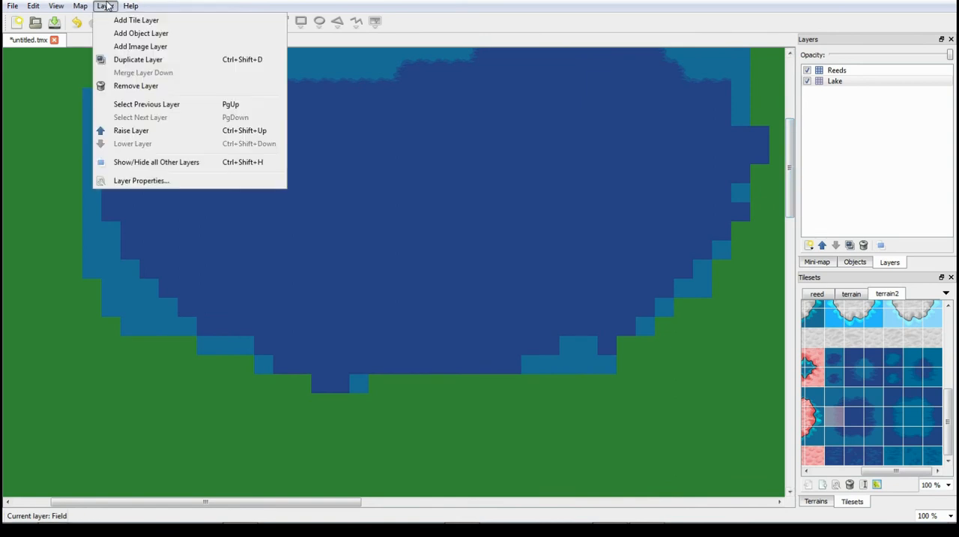
click(792, 182)
drag(792, 182, 795, 120)
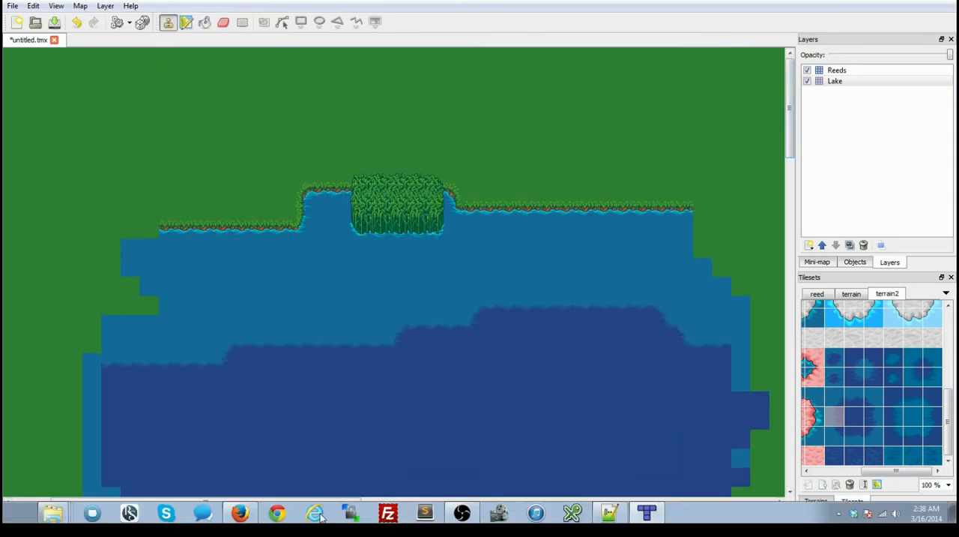
drag(332, 502, 135, 503)
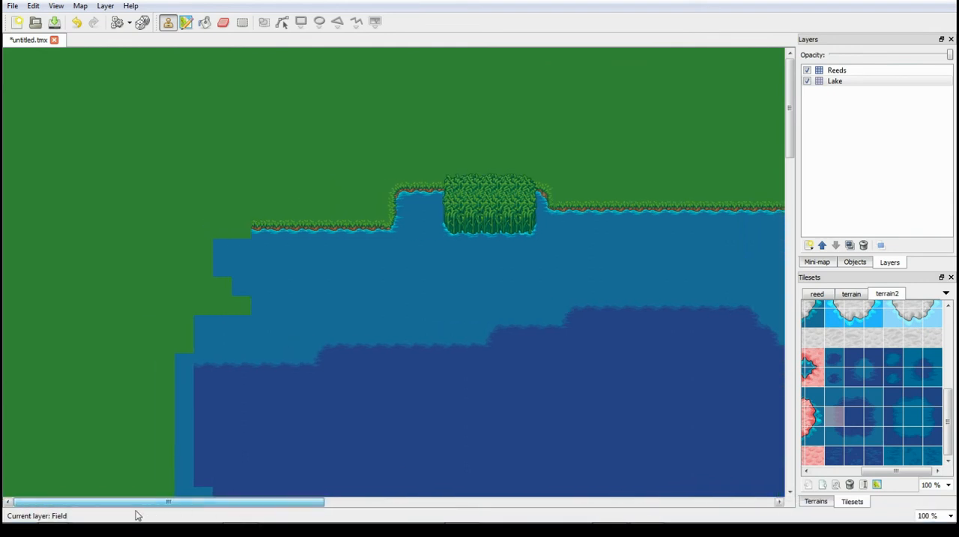
drag(199, 500, 447, 500)
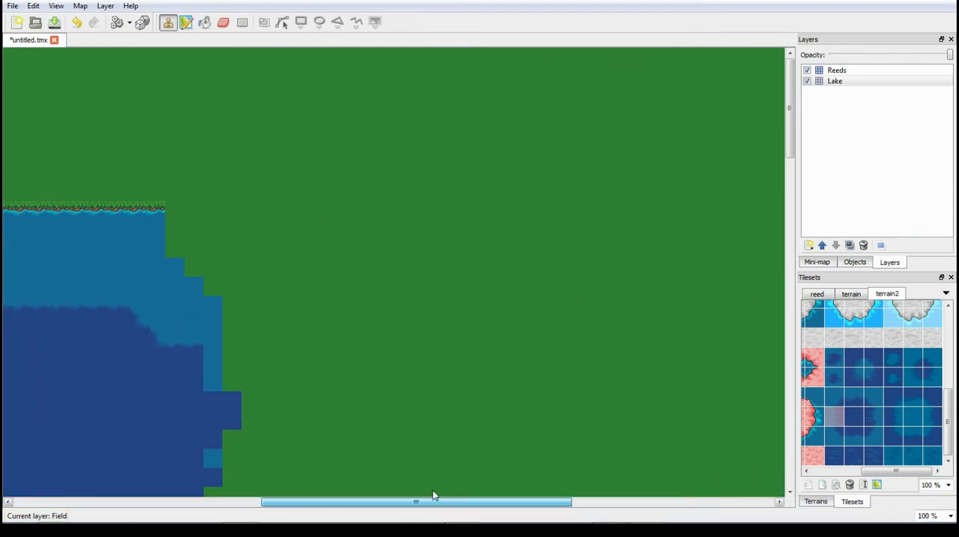
drag(152, 209, 386, 209)
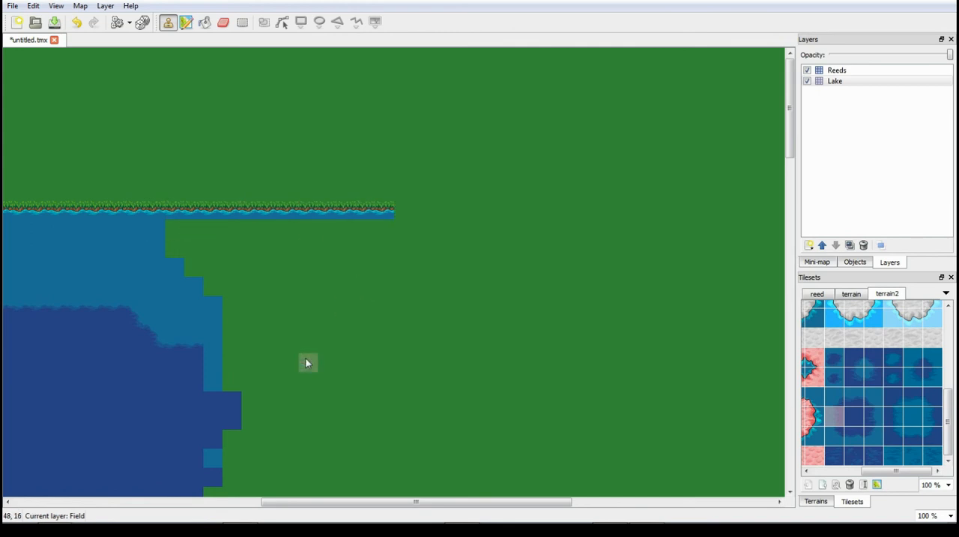
- Paint a six-tile-wide light brown dirt path from the extended shoreline's eastern end up to the map's northern border, using the terrain tileset
drag(948, 408, 952, 319)
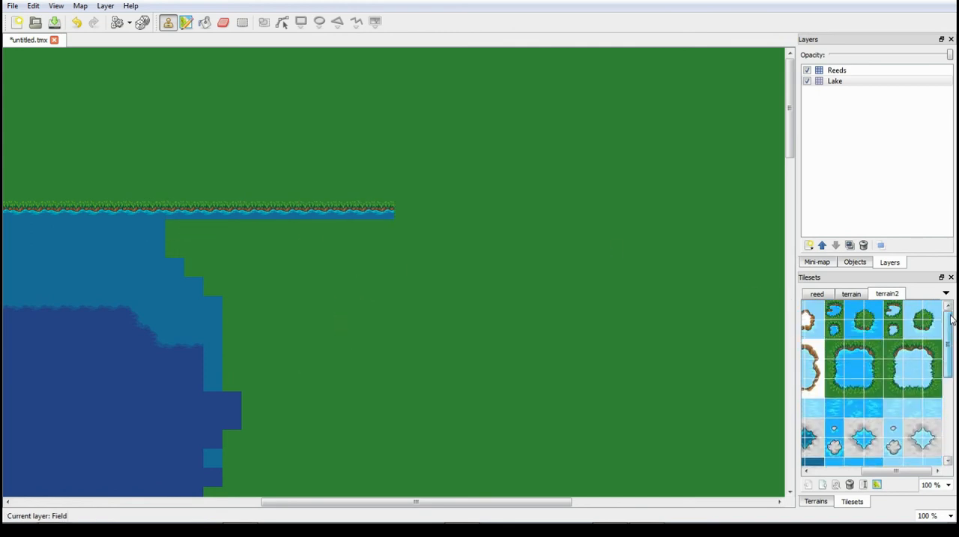
click(852, 293)
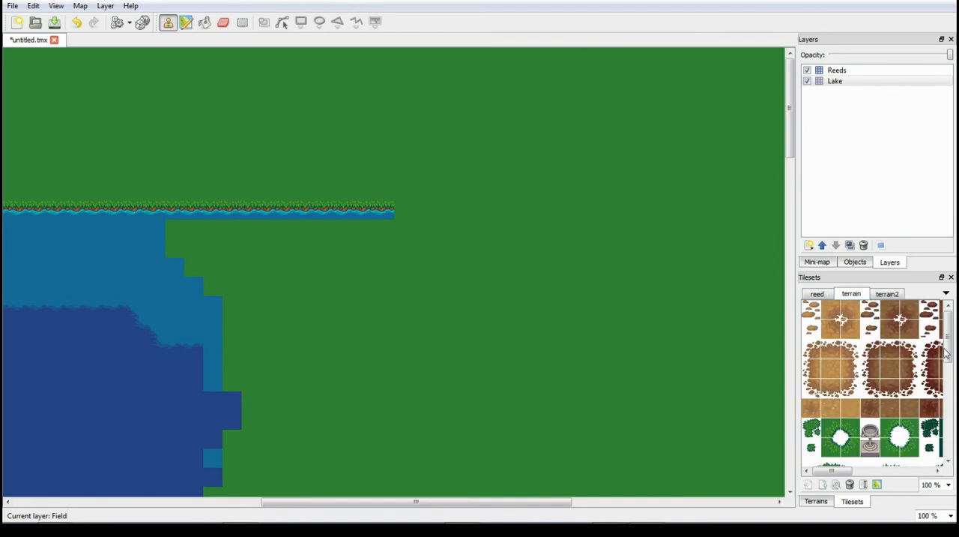
click(832, 368)
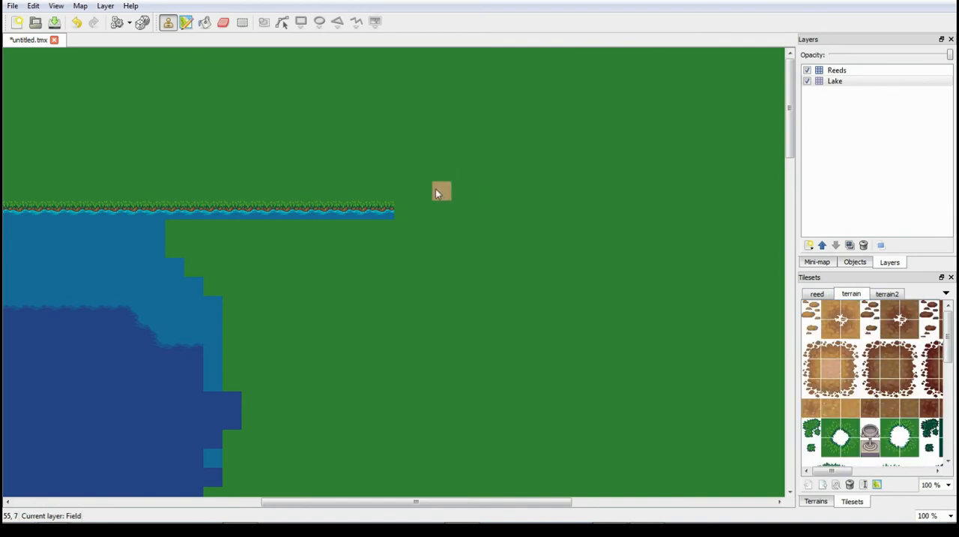
drag(437, 193, 464, 188)
mouse_move(464, 135)
mouse_down()
mouse_move(437, 165)
mouse_move(410, 52)
mouse_move(424, 150)
mouse_move(492, 132)
mouse_move(488, 54)
mouse_move(492, 61)
mouse_up()
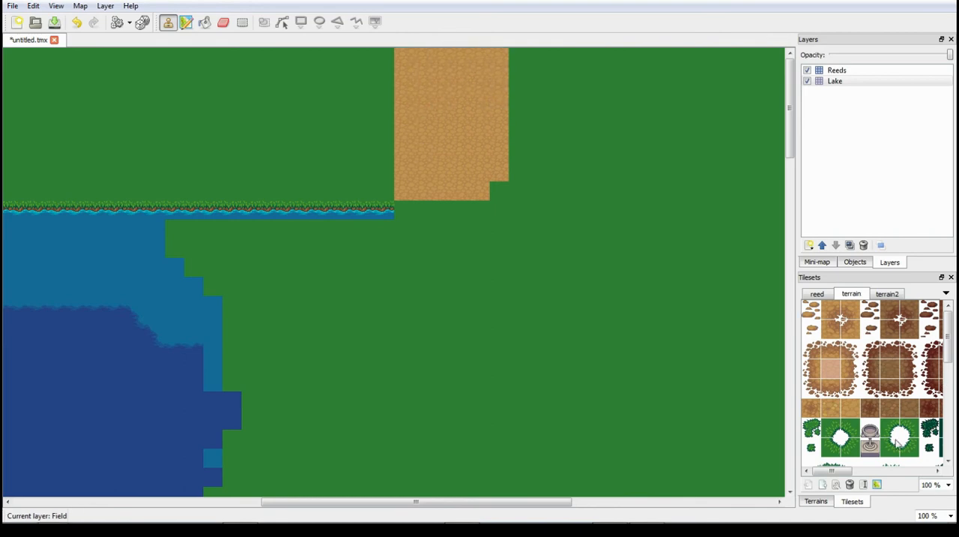
- Try the terrain tileset's brown-rimmed water edge tile on the last shoreline tile beside the dirt path, and undo it
drag(841, 472, 949, 467)
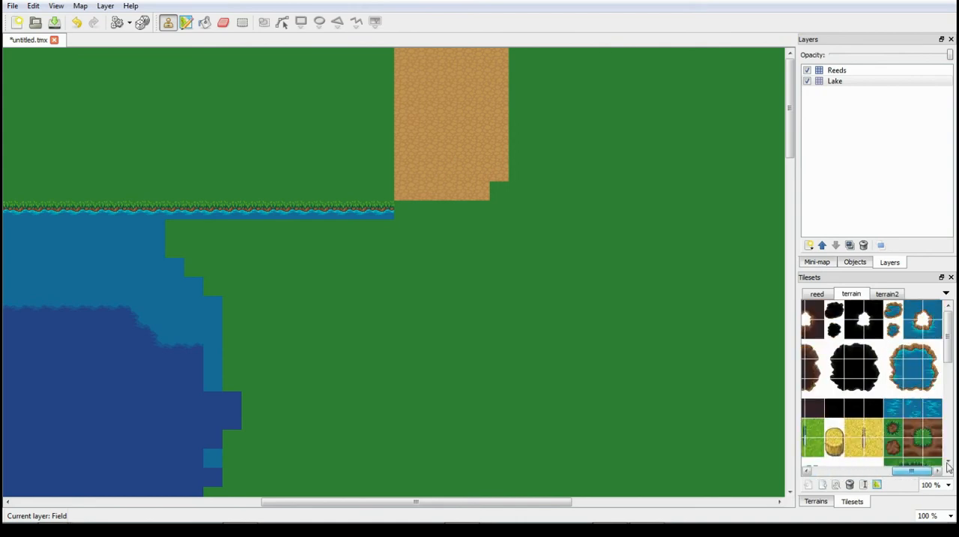
mouse_move(949, 337)
mouse_down()
mouse_move(954, 377)
mouse_move(949, 333)
mouse_up()
click(913, 350)
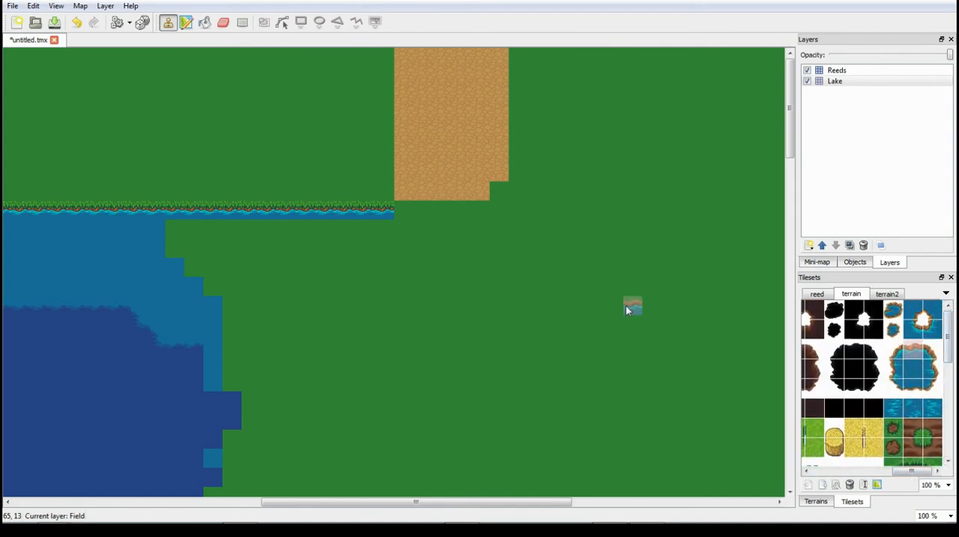
click(385, 210)
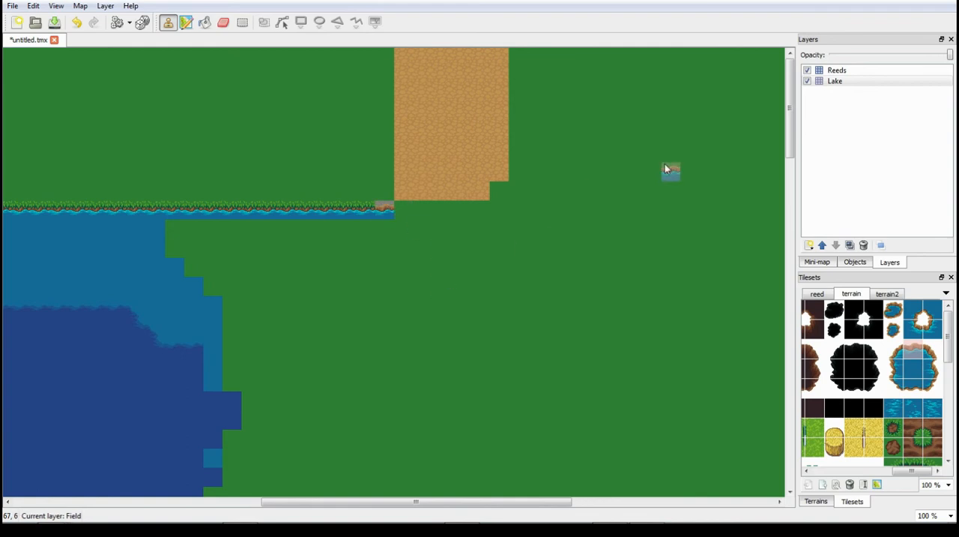
key(ctrl+z)
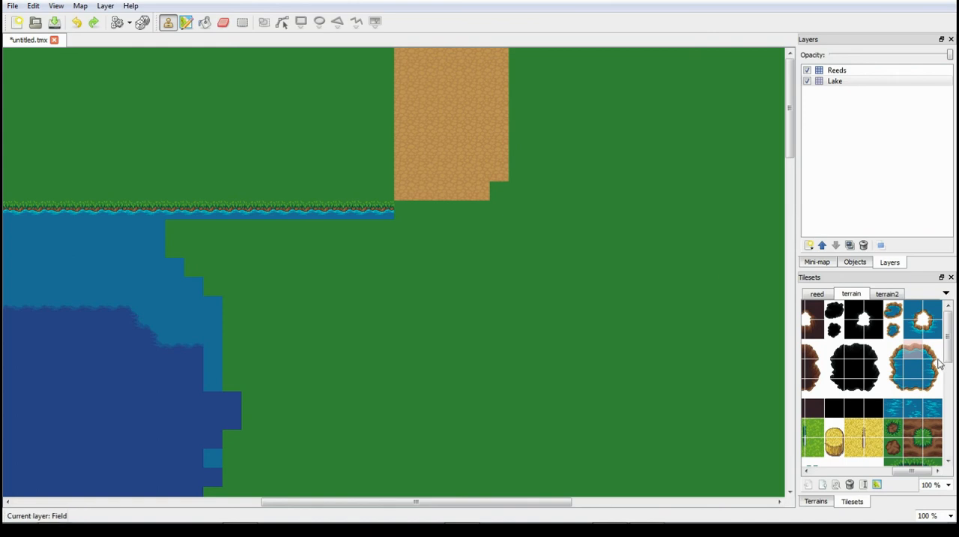
- Place the terrain tileset's light green grass bottom-edge tile on the last shoreline tile beside the dirt path
drag(952, 353, 956, 443)
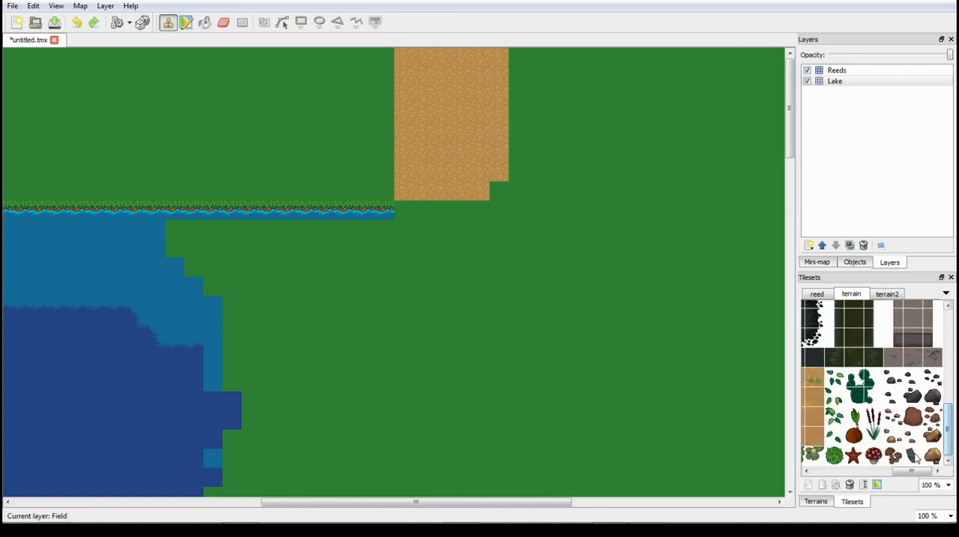
drag(916, 471, 817, 478)
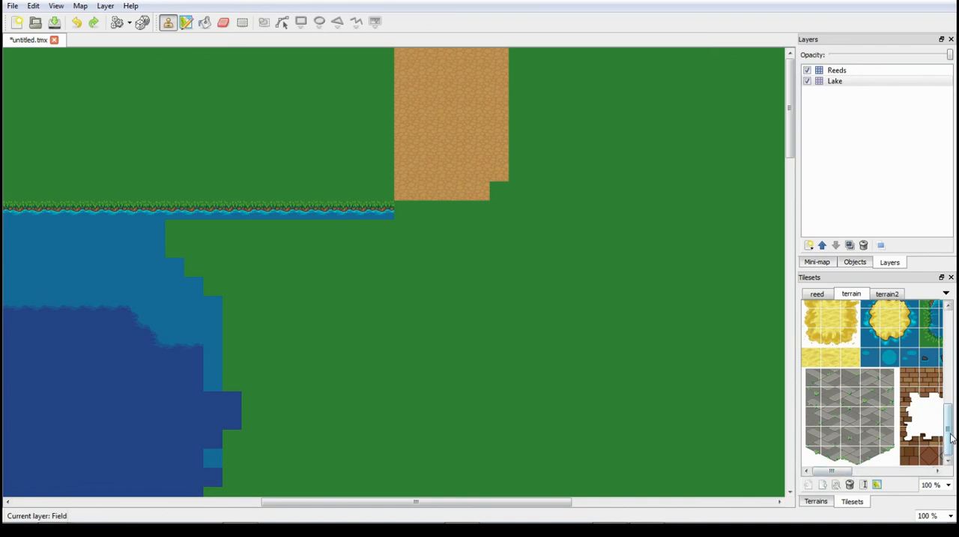
drag(947, 439, 953, 366)
click(831, 450)
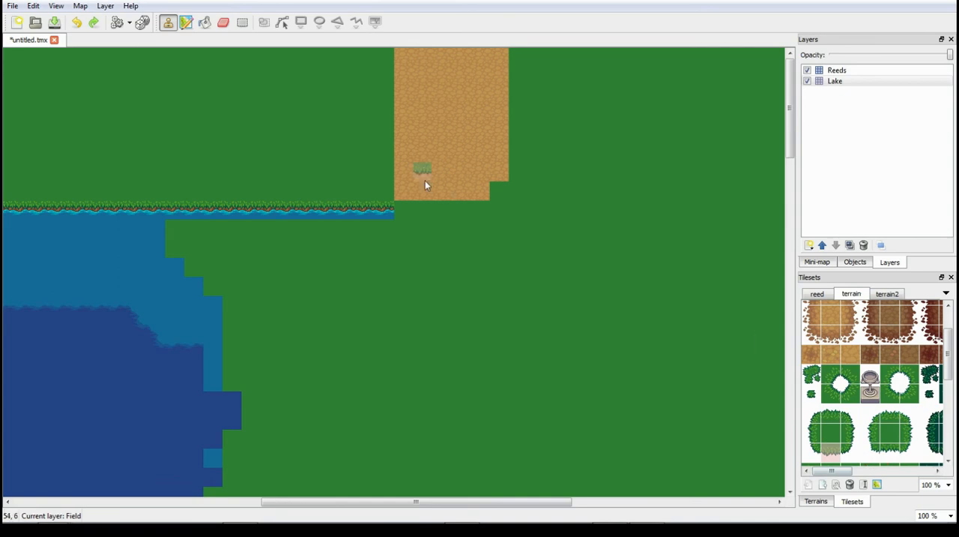
click(392, 215)
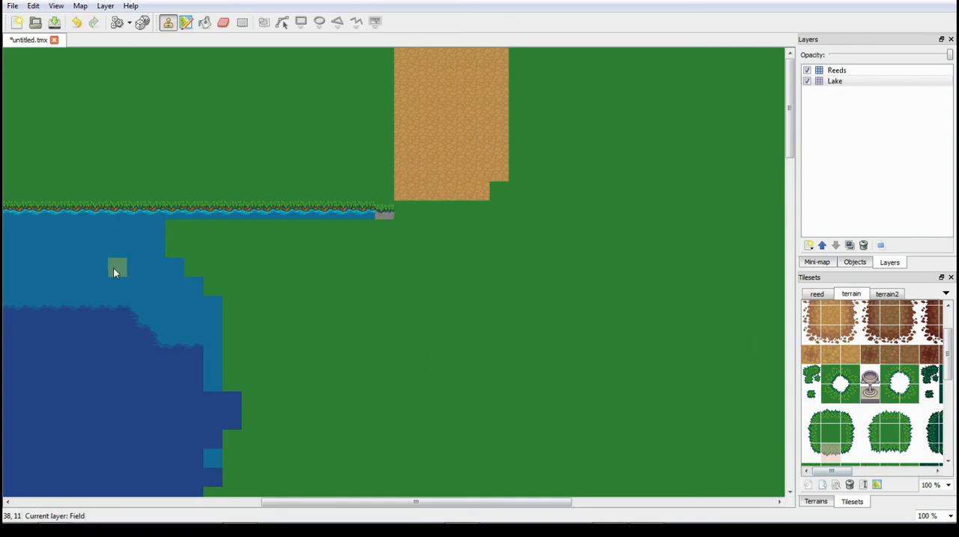
- Undo the last shoreline edge tile and add a tile layer named "Bridge" above the Reeds layer
key(ctrl+z)
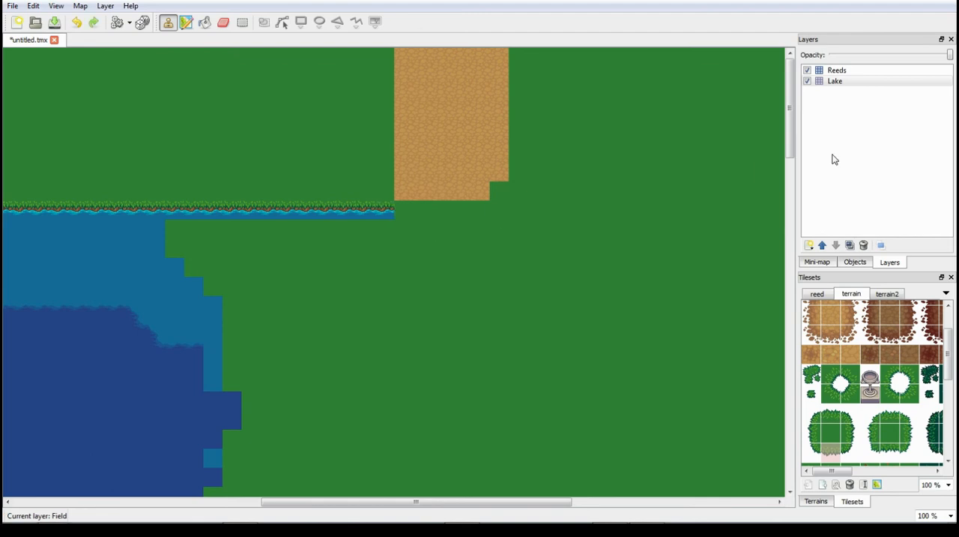
right_click(840, 152)
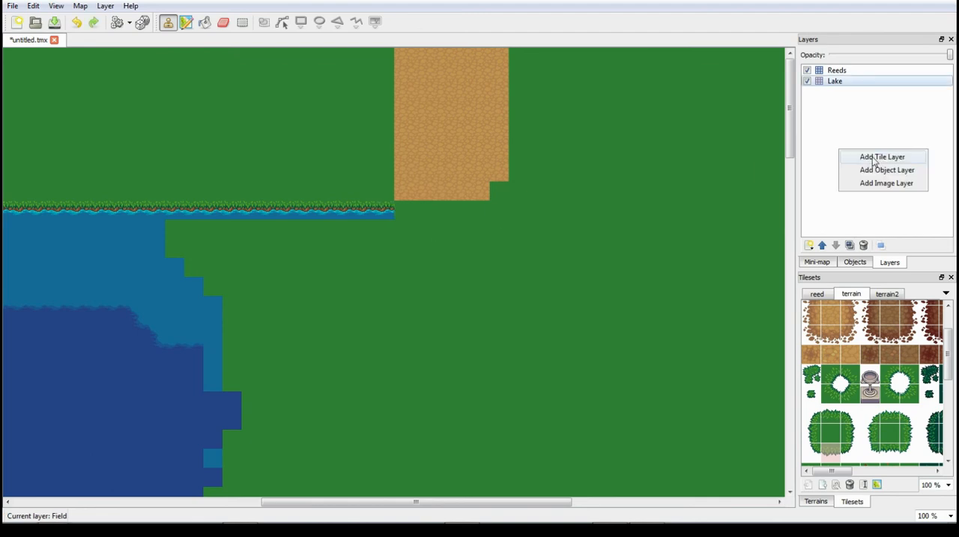
click(843, 70)
right_click(867, 133)
click(888, 141)
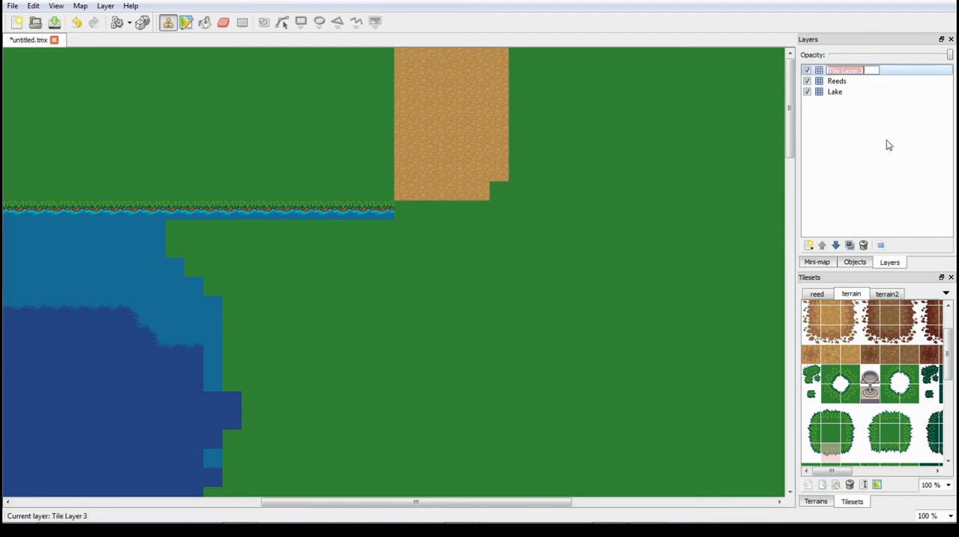
text(Bridge)
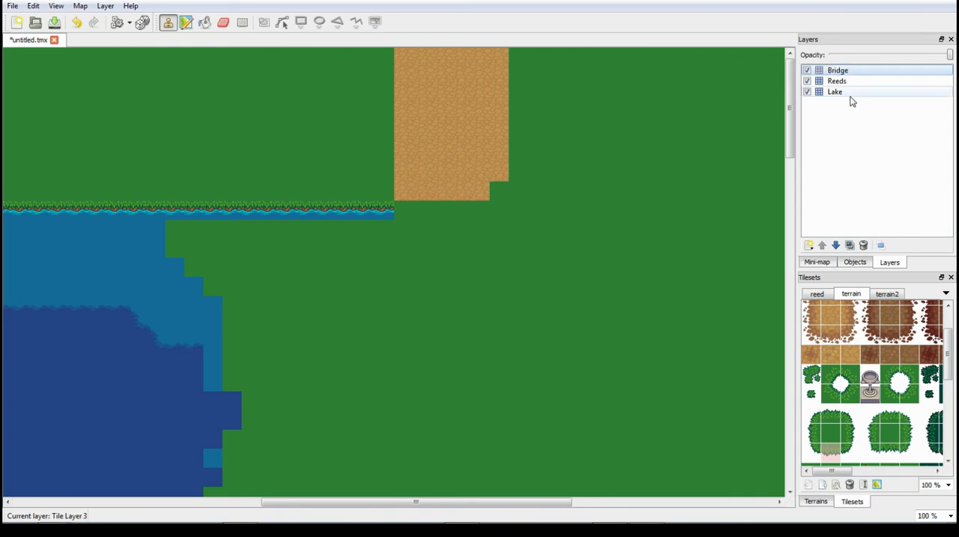
key(Return)
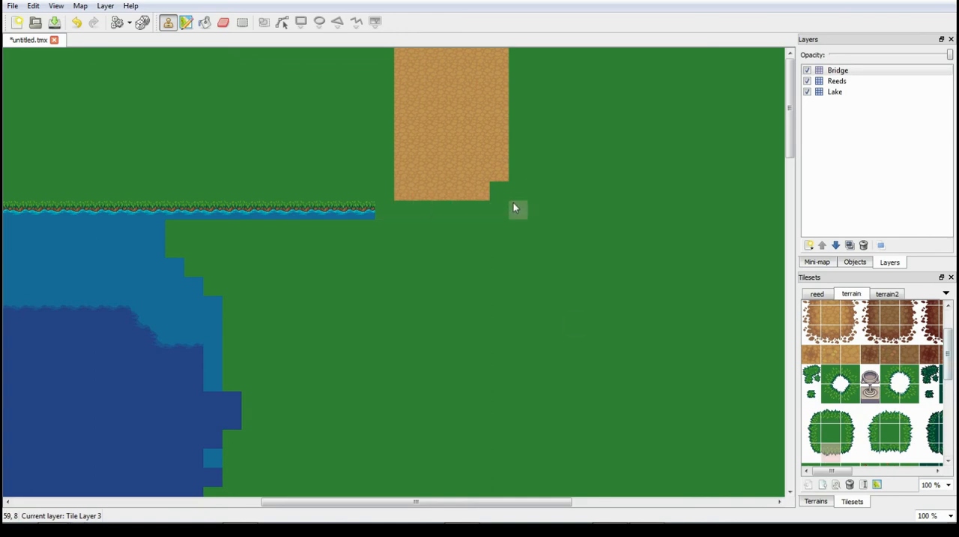
- On the Bridge layer, repaint the eight-tile grass strip below the dirt path with the grass bottom-edge tile, hiding the Reeds and Lake layers meanwhile
click(838, 92)
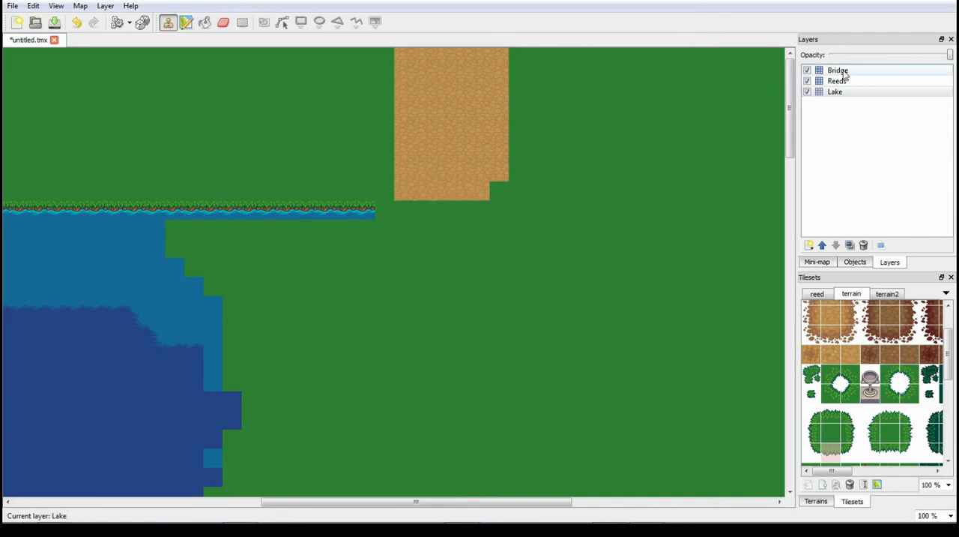
click(807, 81)
click(807, 92)
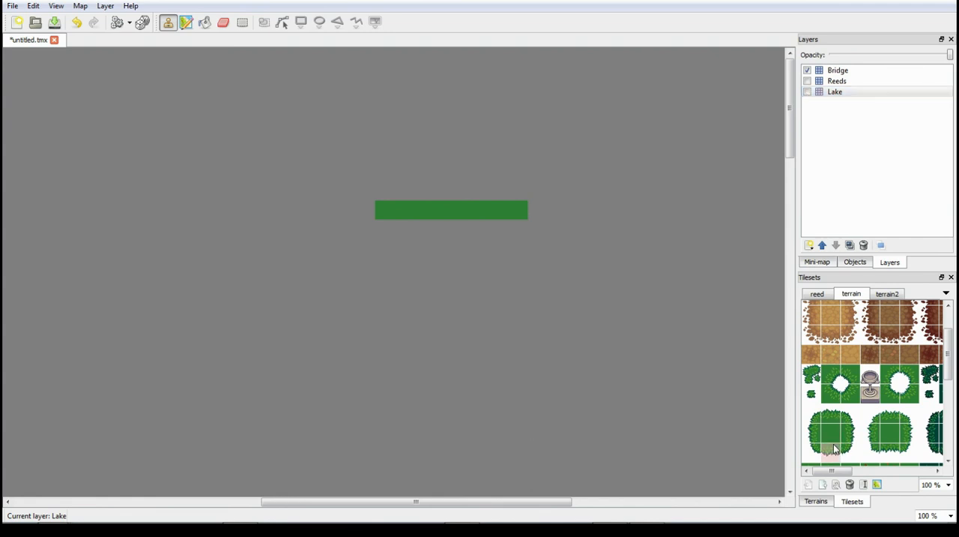
click(847, 69)
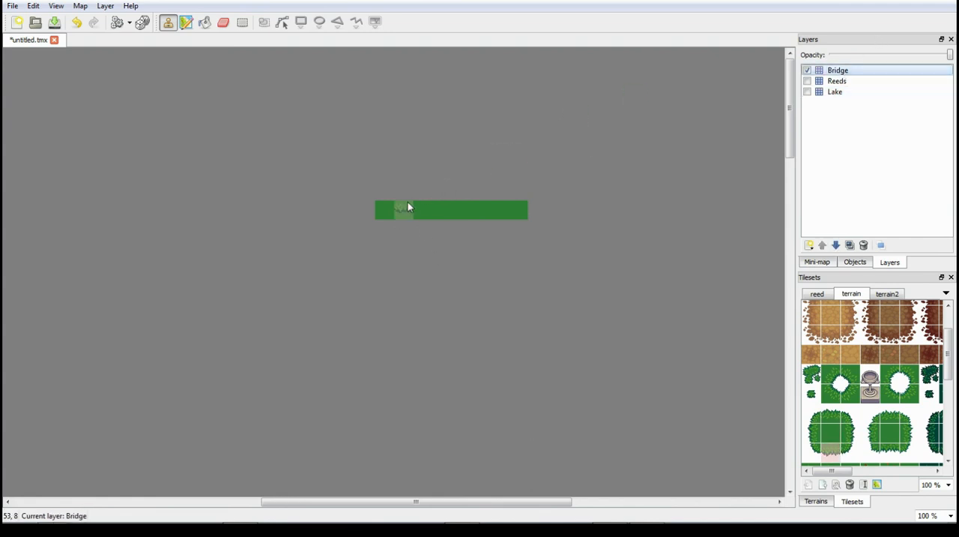
drag(395, 208, 512, 207)
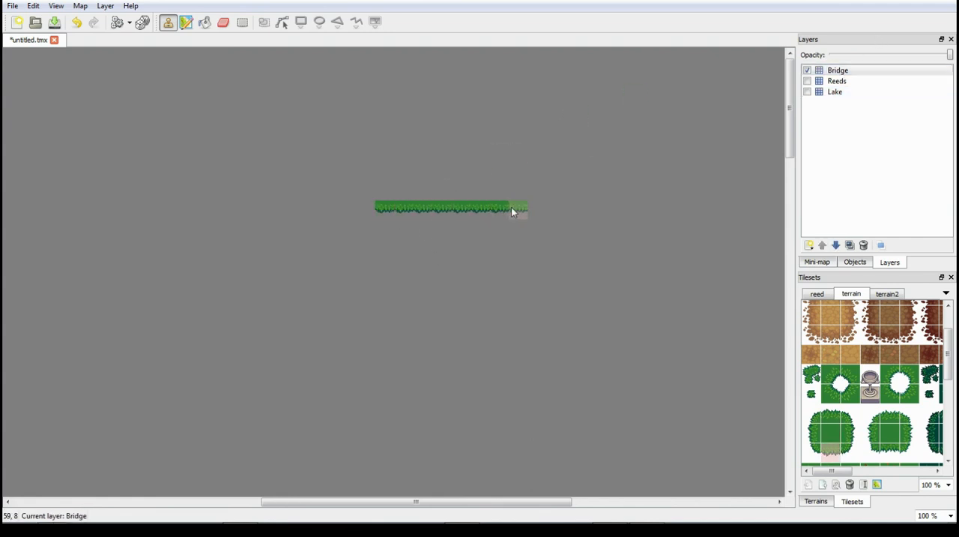
click(808, 91)
click(809, 82)
click(808, 81)
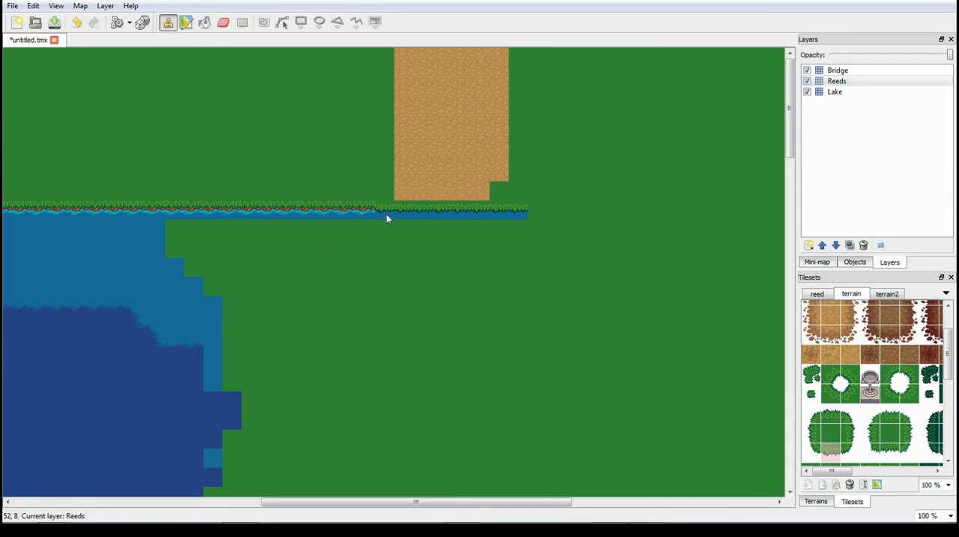
- On the Lake layer, extend the existing water-edge tile eight tiles eastward beneath the Bridge layer's grass fringe
click(836, 82)
click(835, 92)
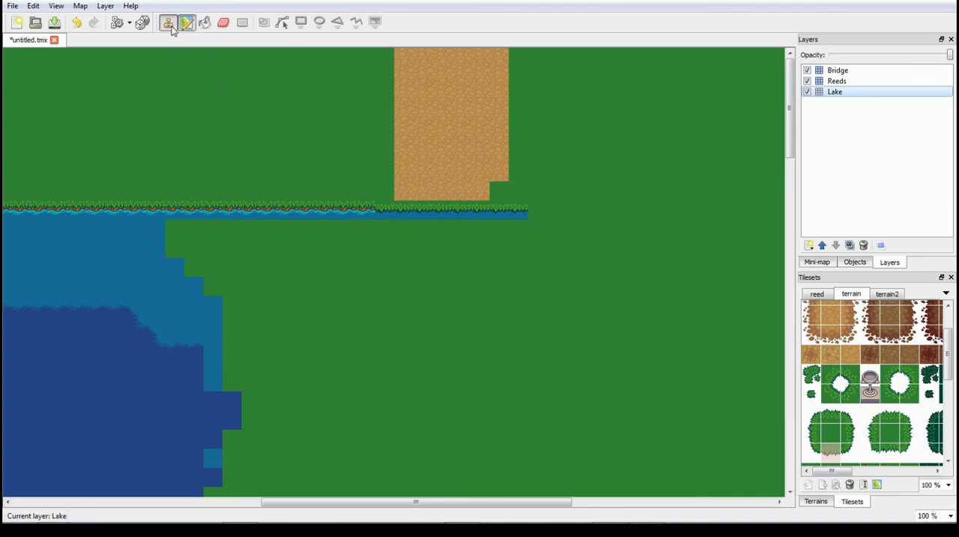
right_click(392, 213)
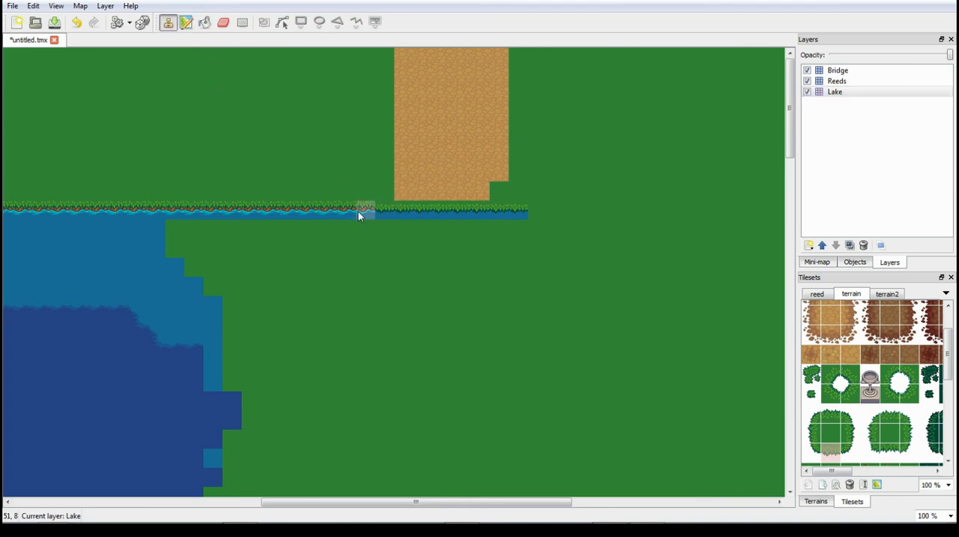
click(522, 213)
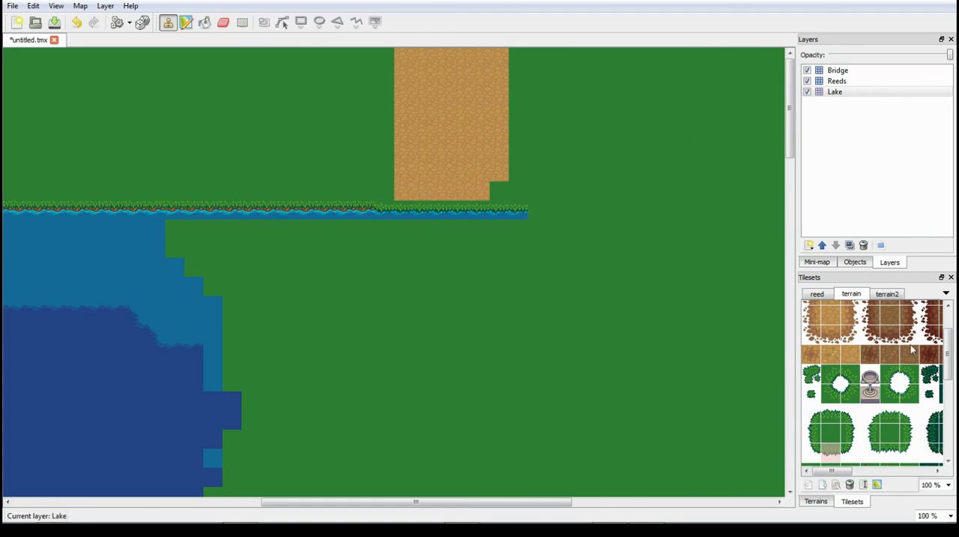
- Add a new tileset from bridges.png in the LPC Base Assets tiles folder
click(104, 6)
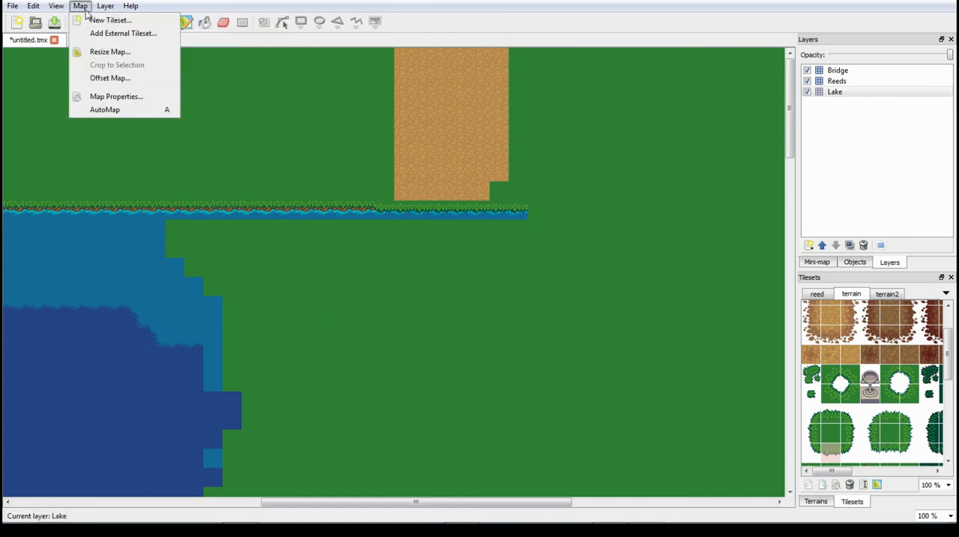
click(105, 20)
click(555, 192)
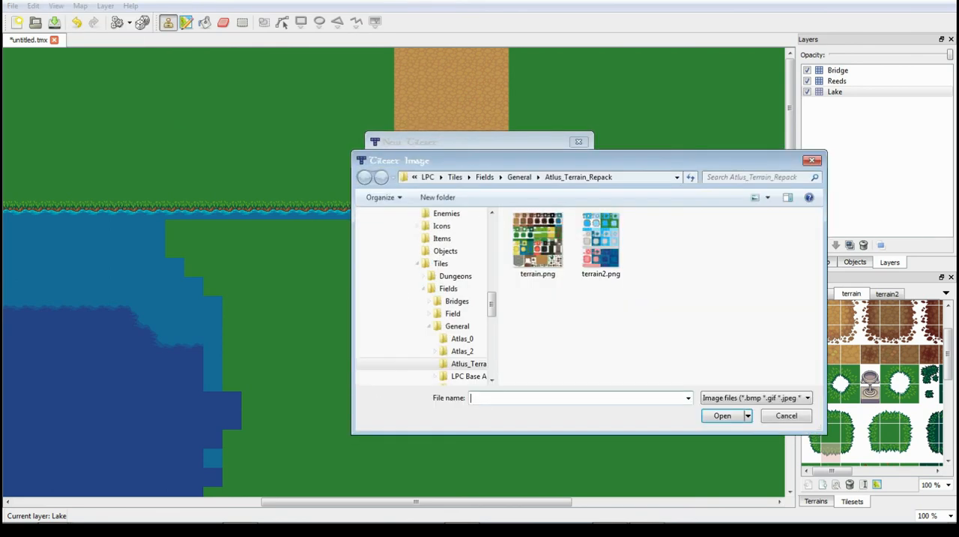
click(468, 338)
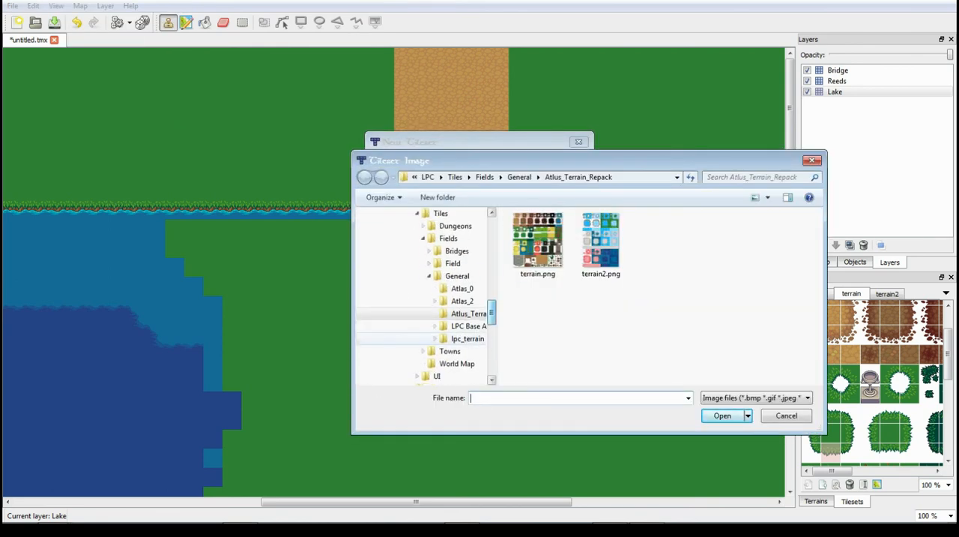
click(469, 326)
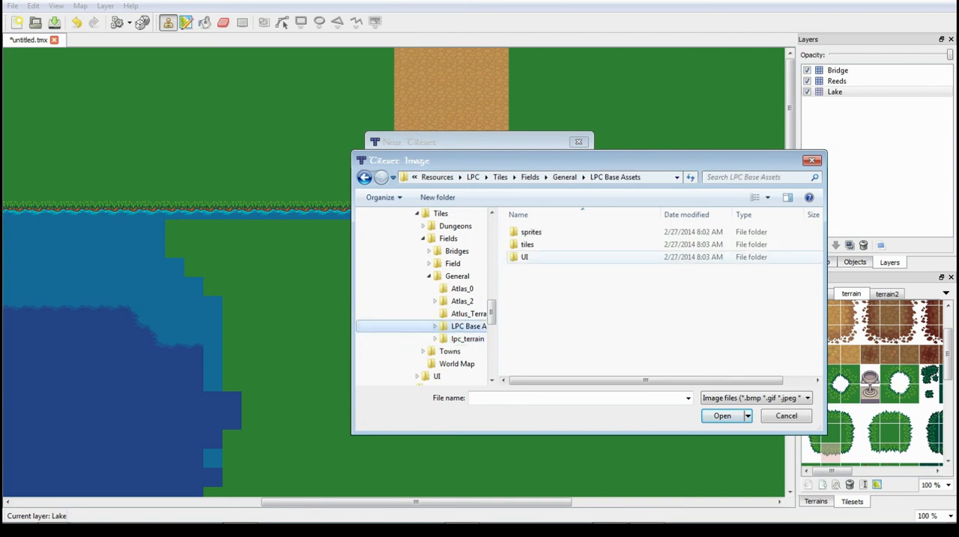
double_click(536, 244)
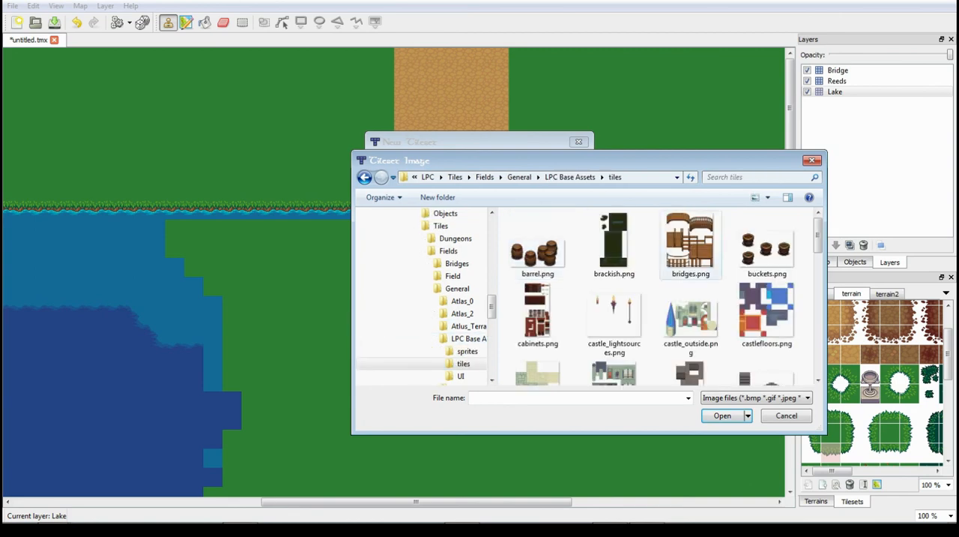
double_click(690, 242)
click(512, 360)
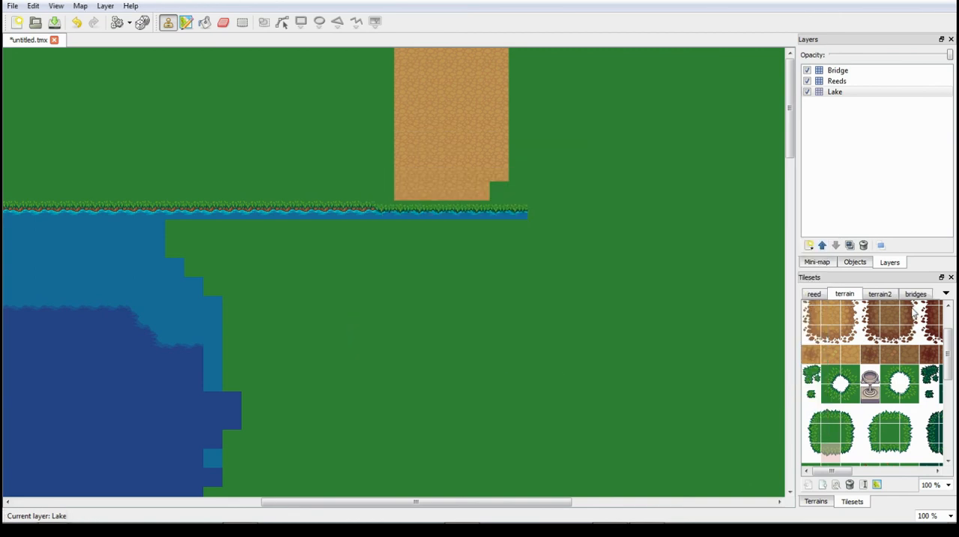
- Try the bridges tileset's one-by-three plank section on the Bridge layer at the dirt path's southern end, undoing each placement
click(914, 295)
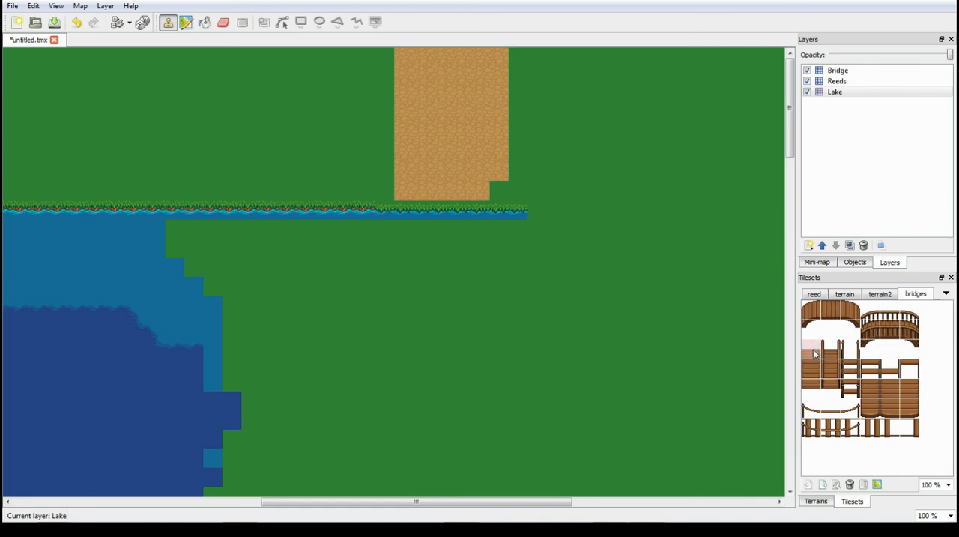
drag(815, 350, 814, 390)
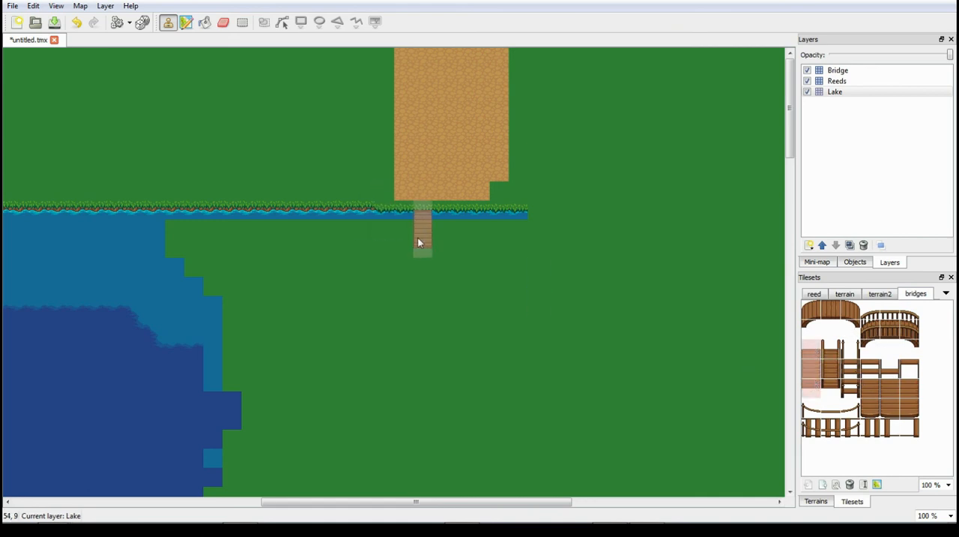
click(838, 70)
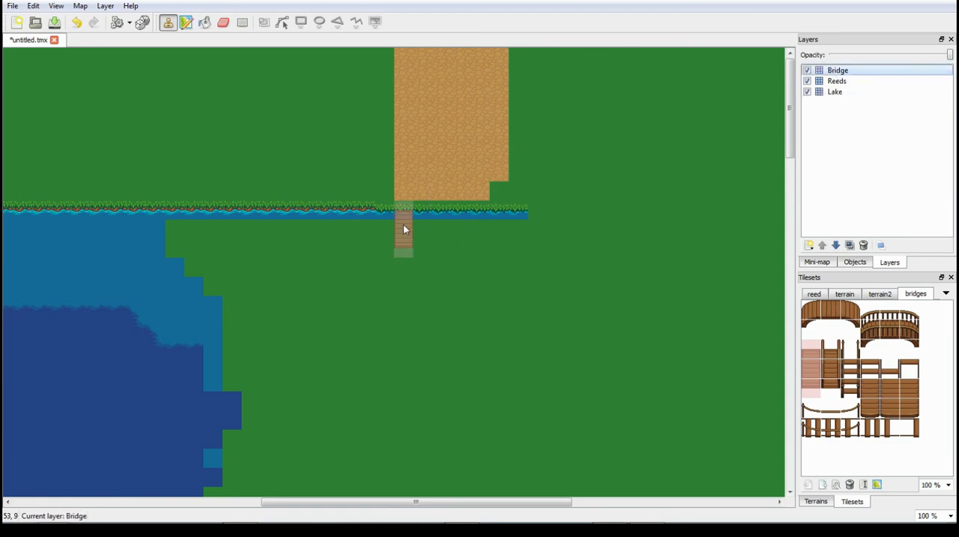
drag(405, 227, 437, 226)
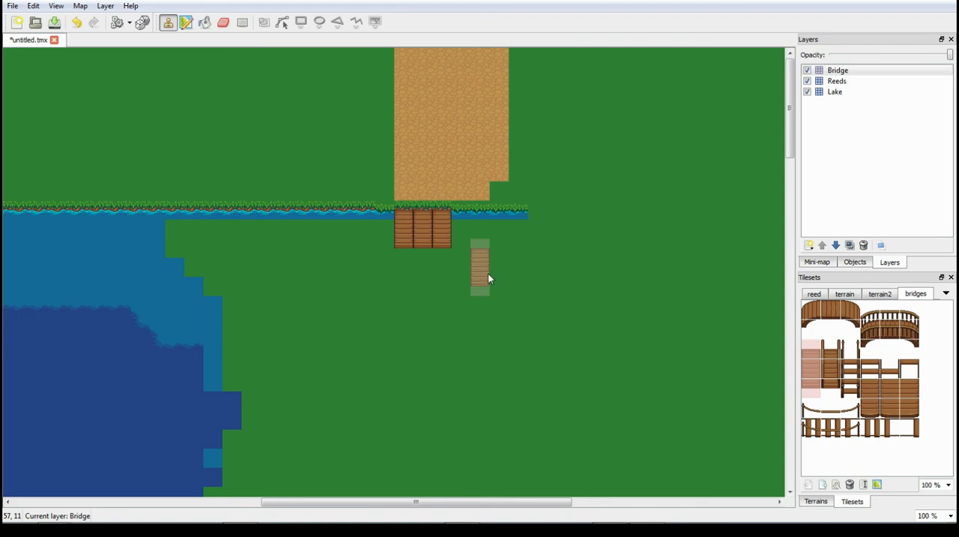
key(ctrl+z)
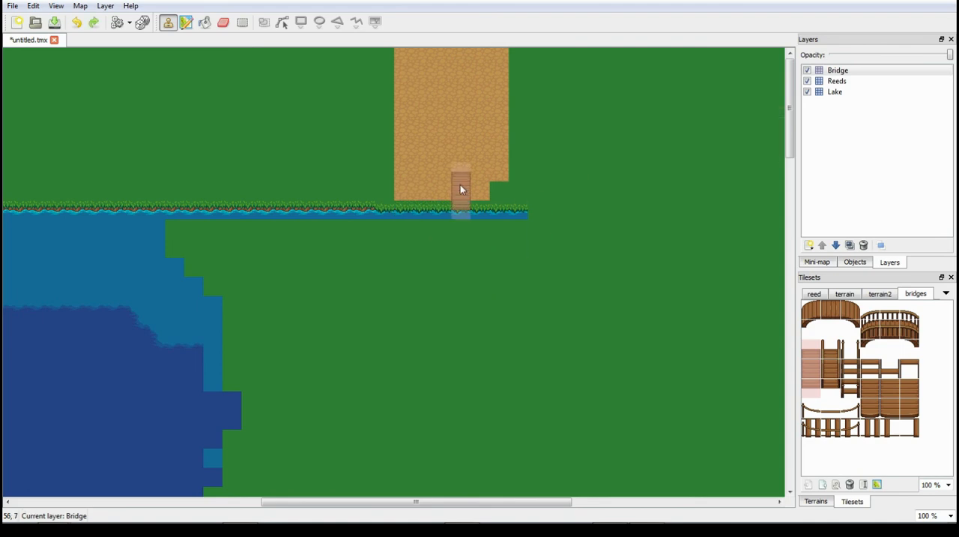
click(403, 211)
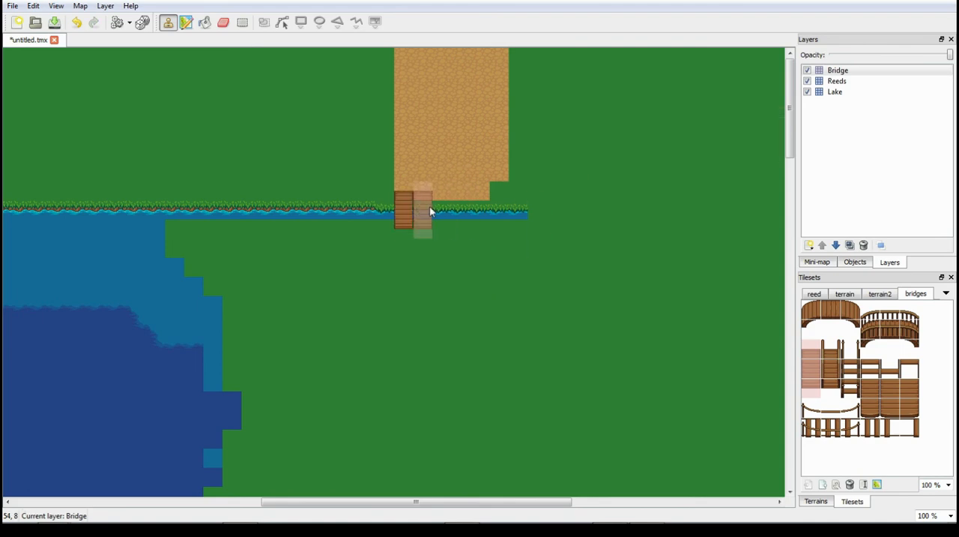
key(ctrl+z)
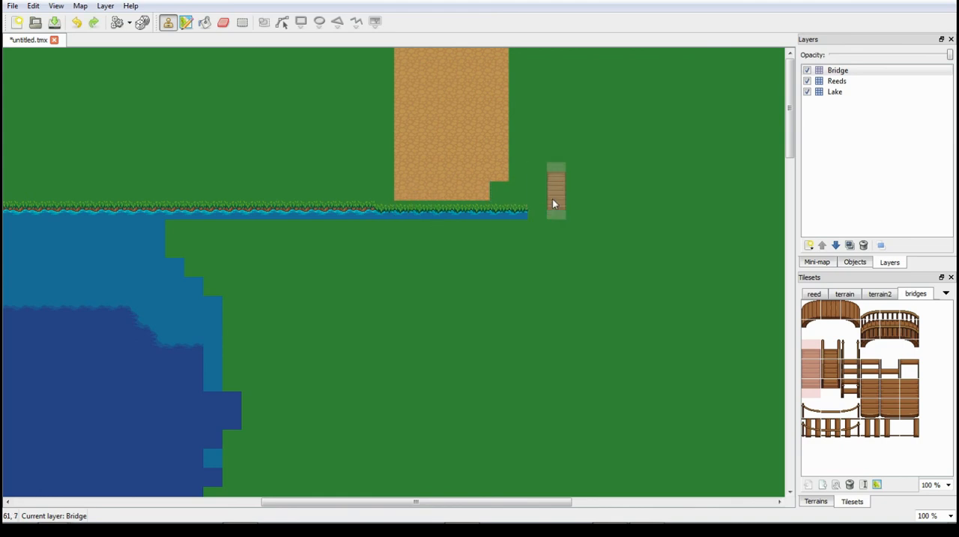